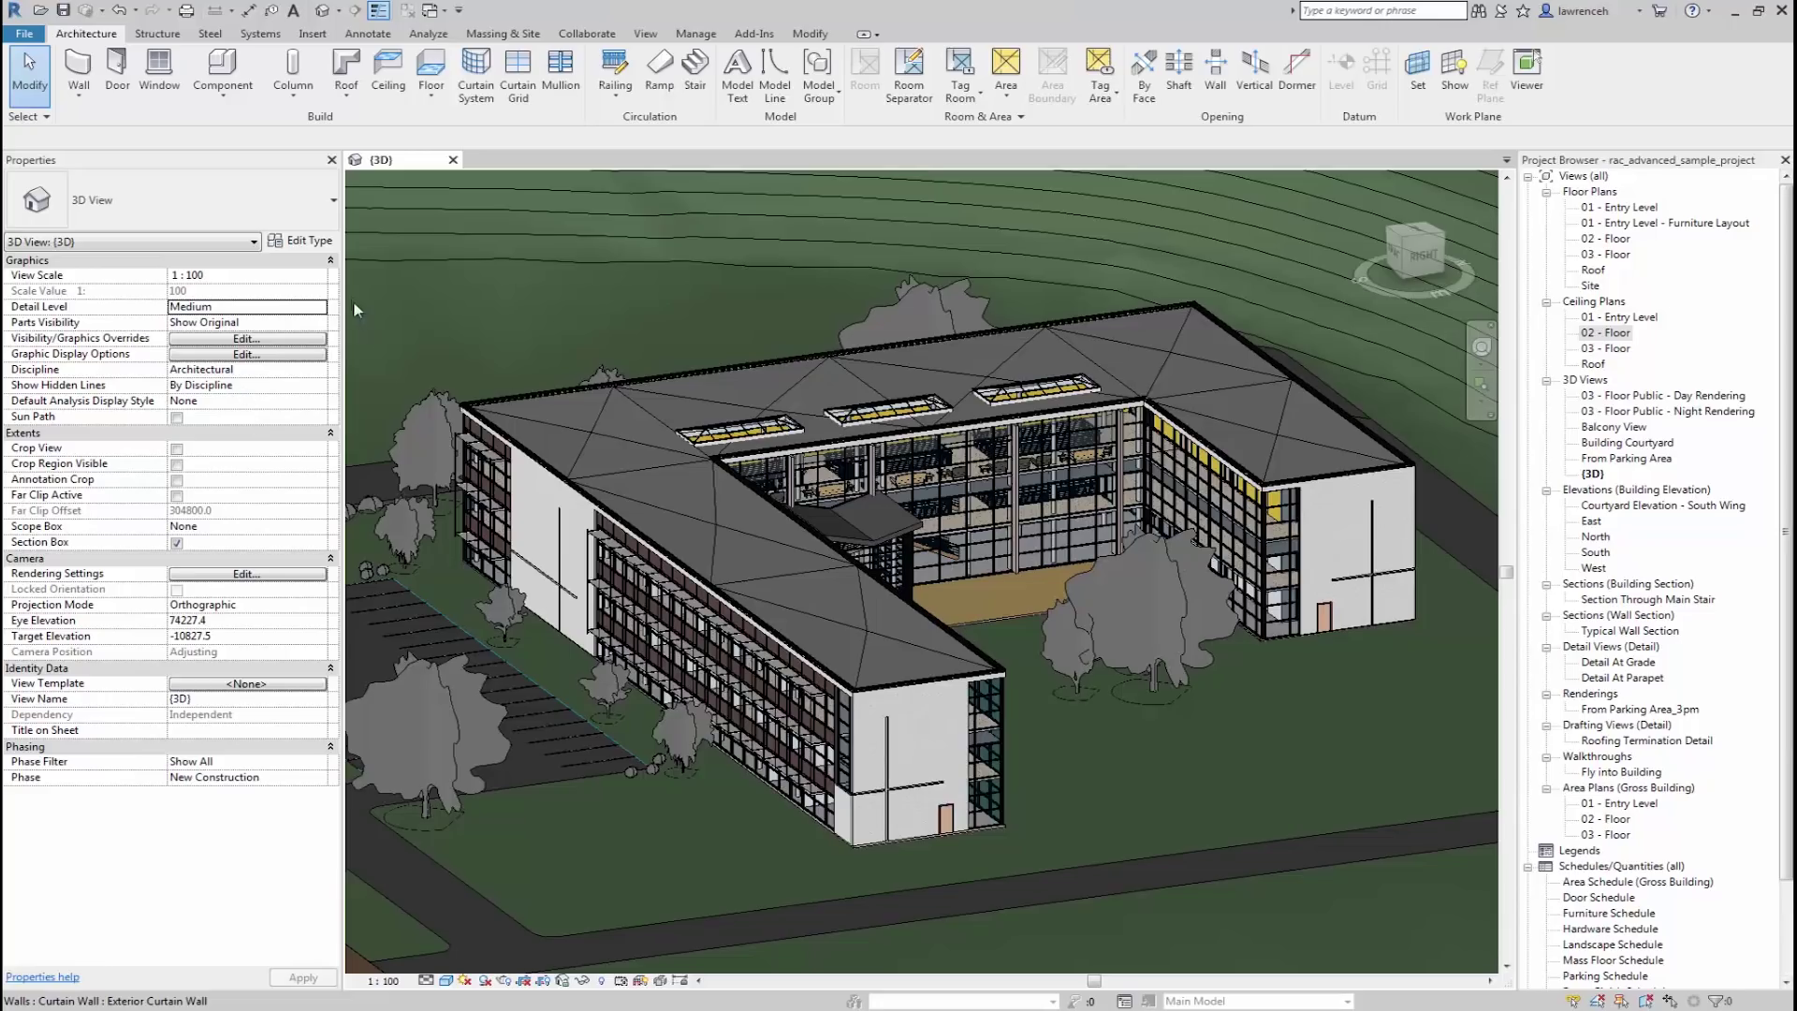
- Browse the Revit Preview Release Samples folder for opening a file and preview rme_basic_sample_family and rst_advanced_sample_family
left_click(40, 12)
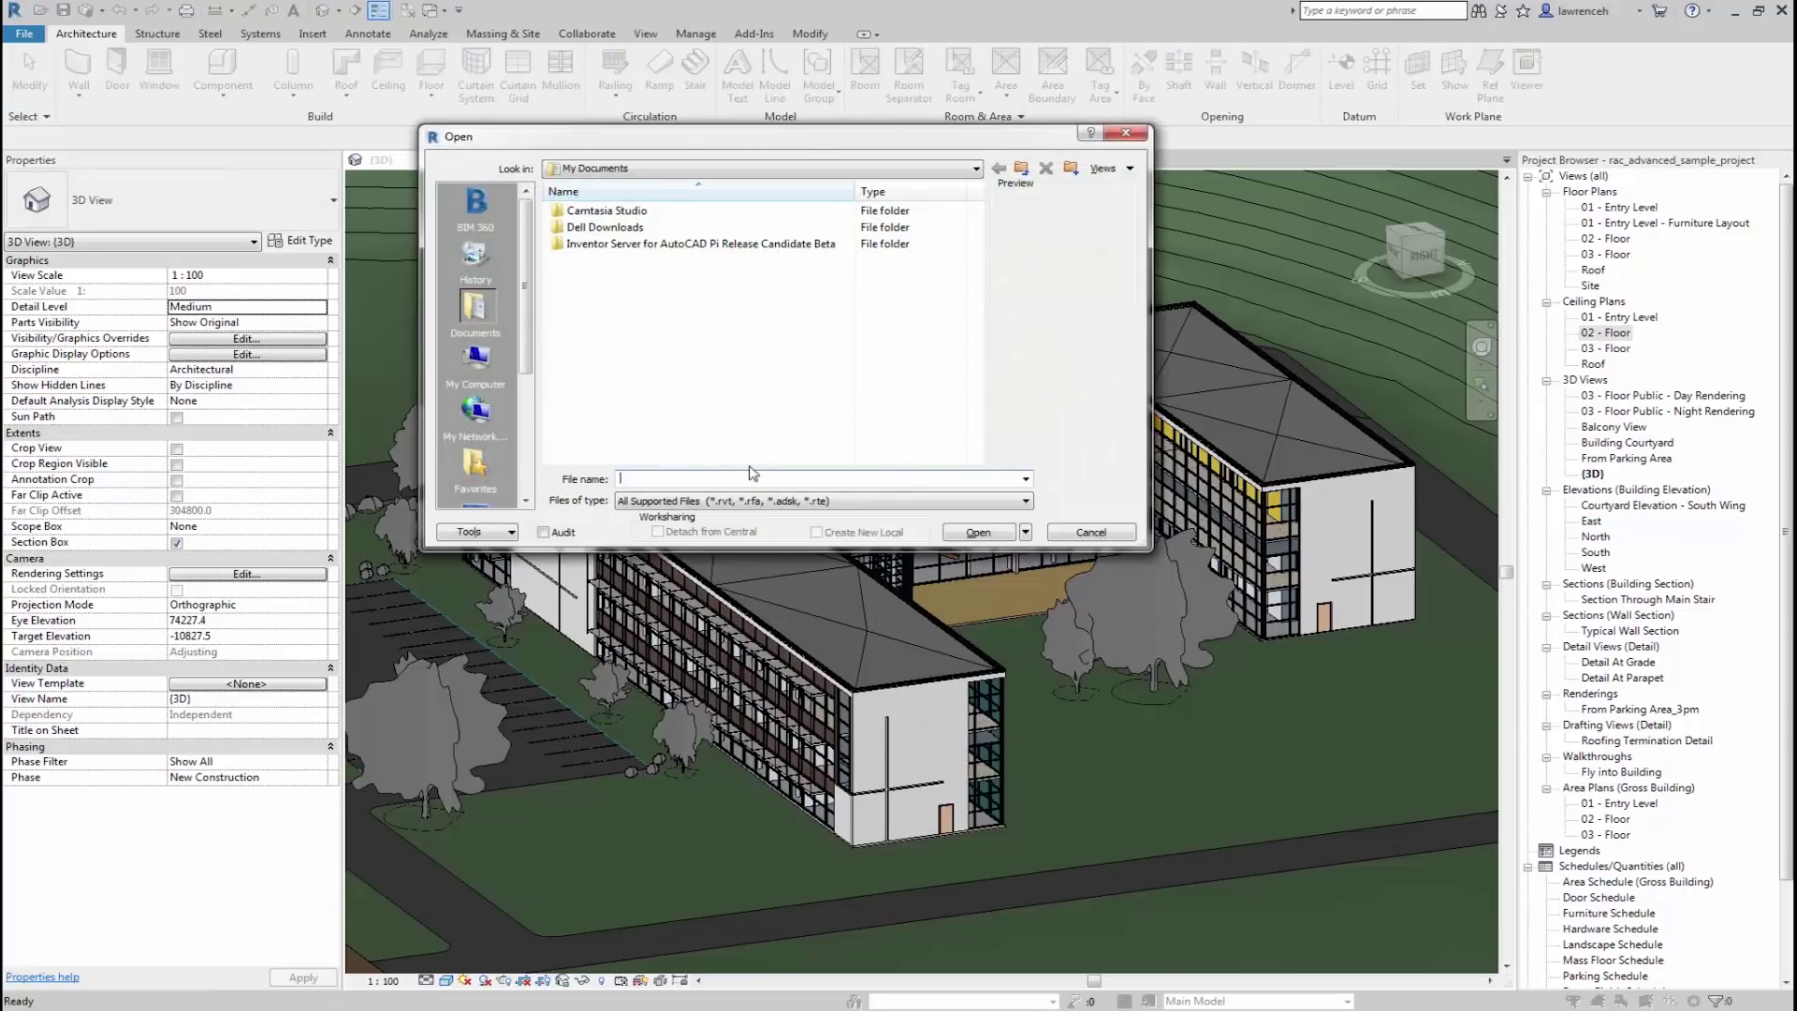
type("C:\\Program Files\\Autodesk\\Revit Preview Release\\Samples")
key("Return")
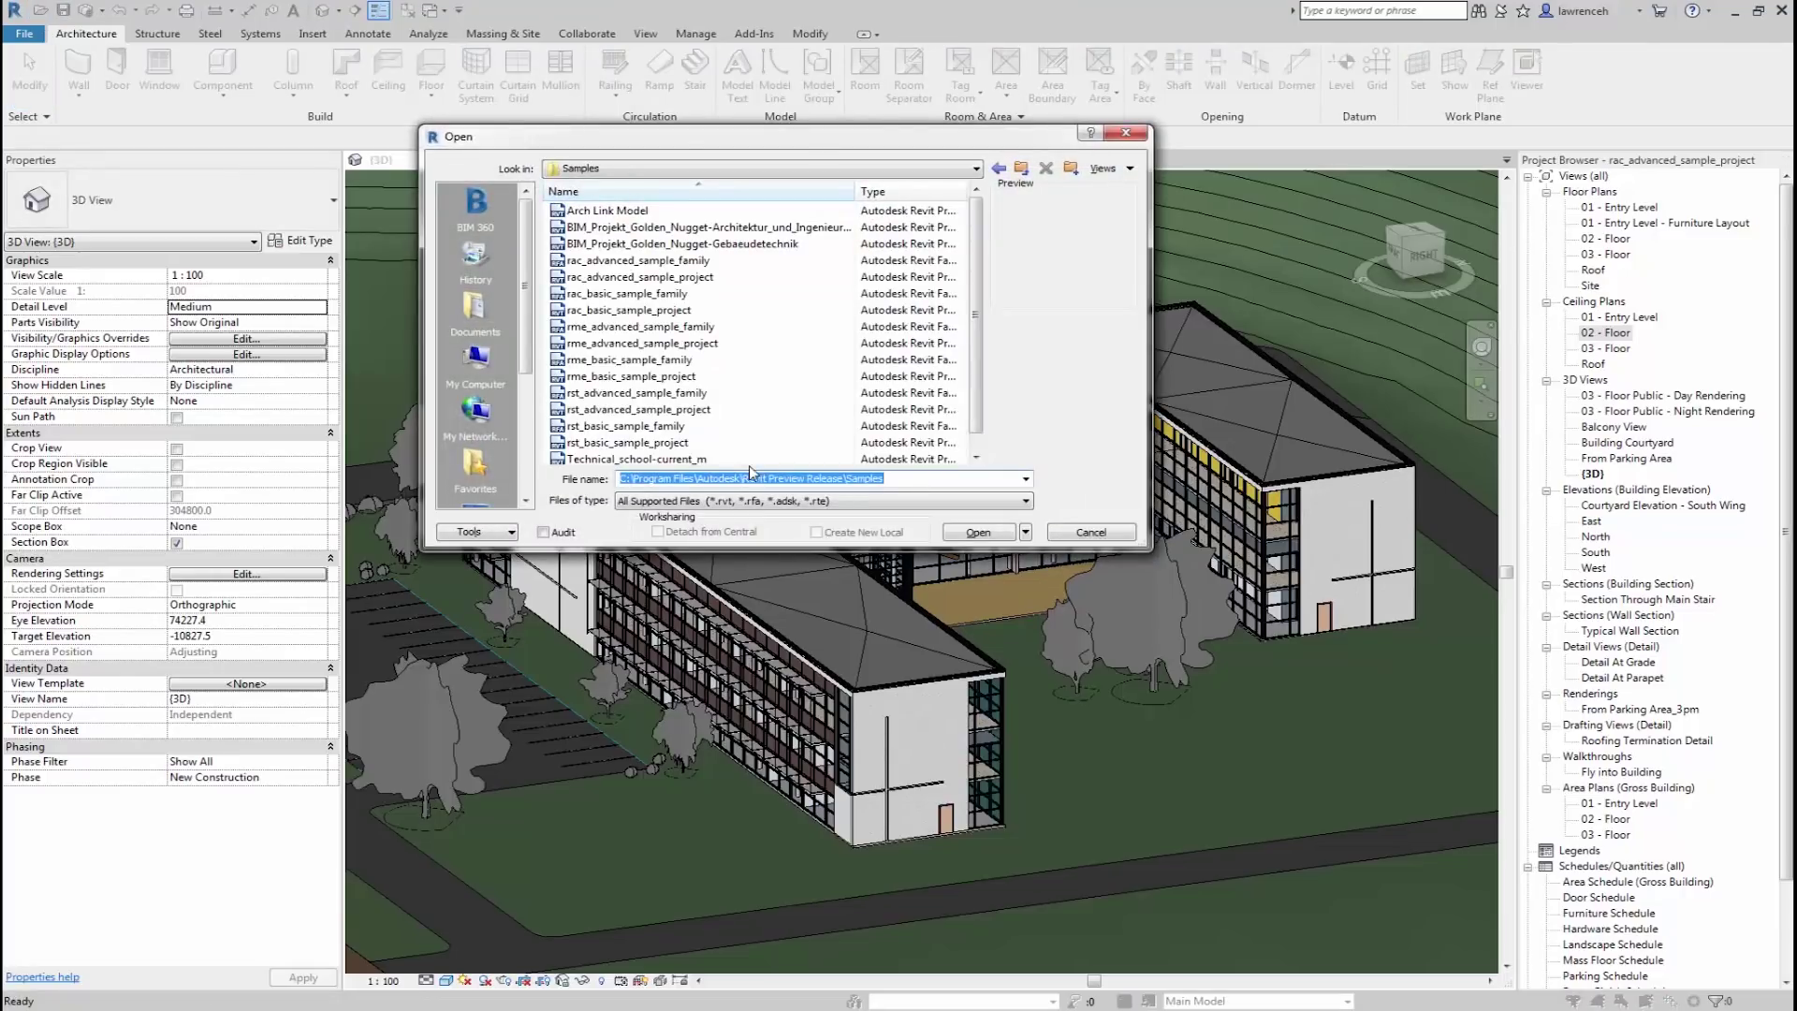
left_click(630, 279)
left_click(637, 364)
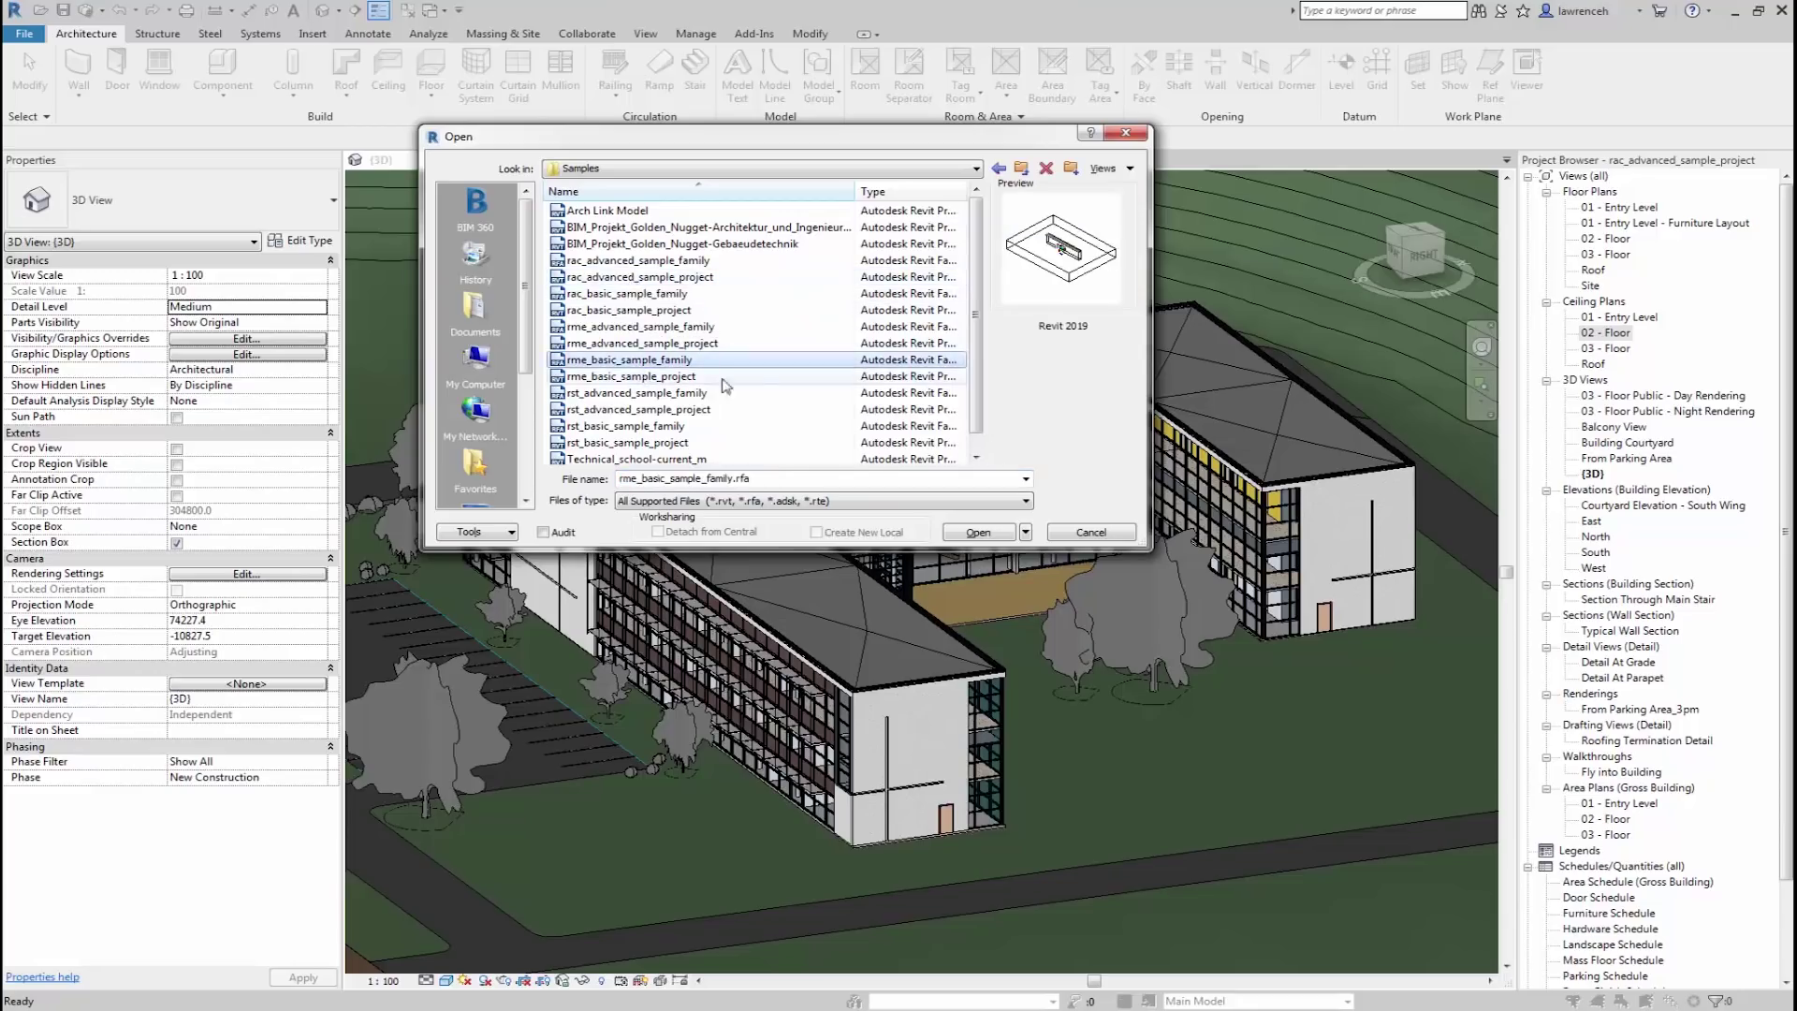
left_click(1075, 335)
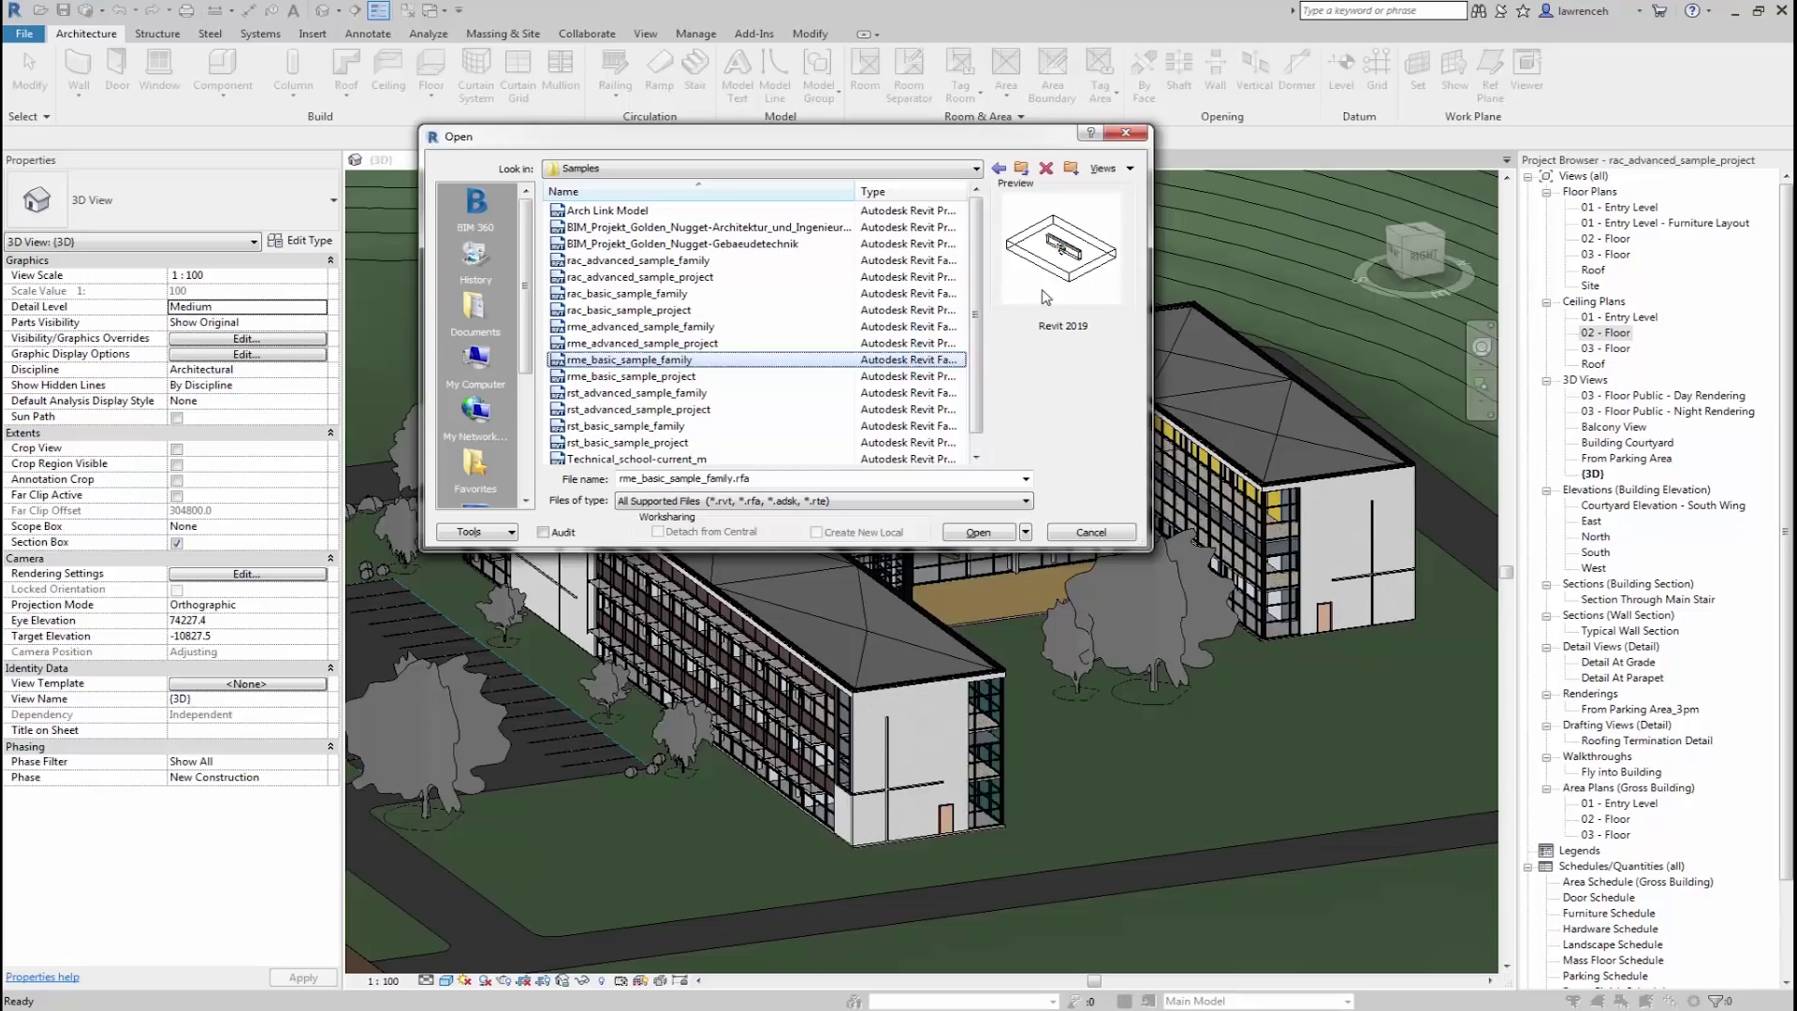
left_click(645, 394)
scroll(720, 430, "down", 1)
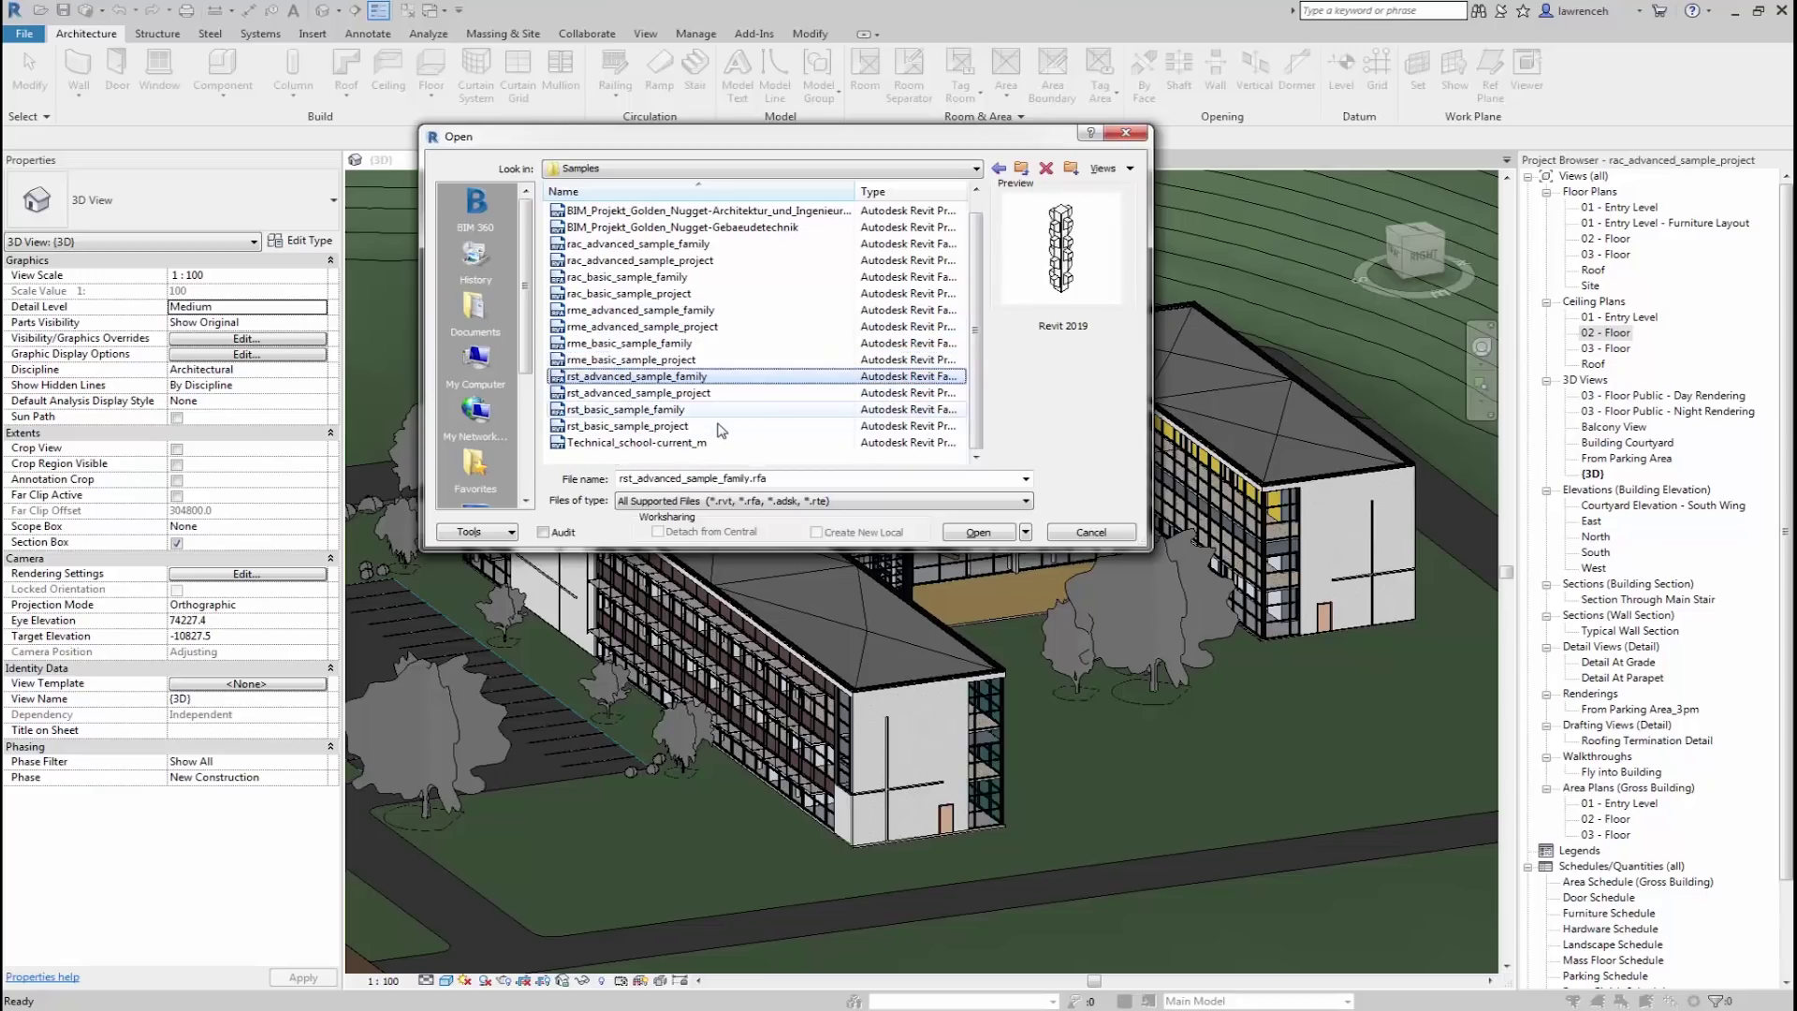
left_click_drag(528, 348, 533, 426)
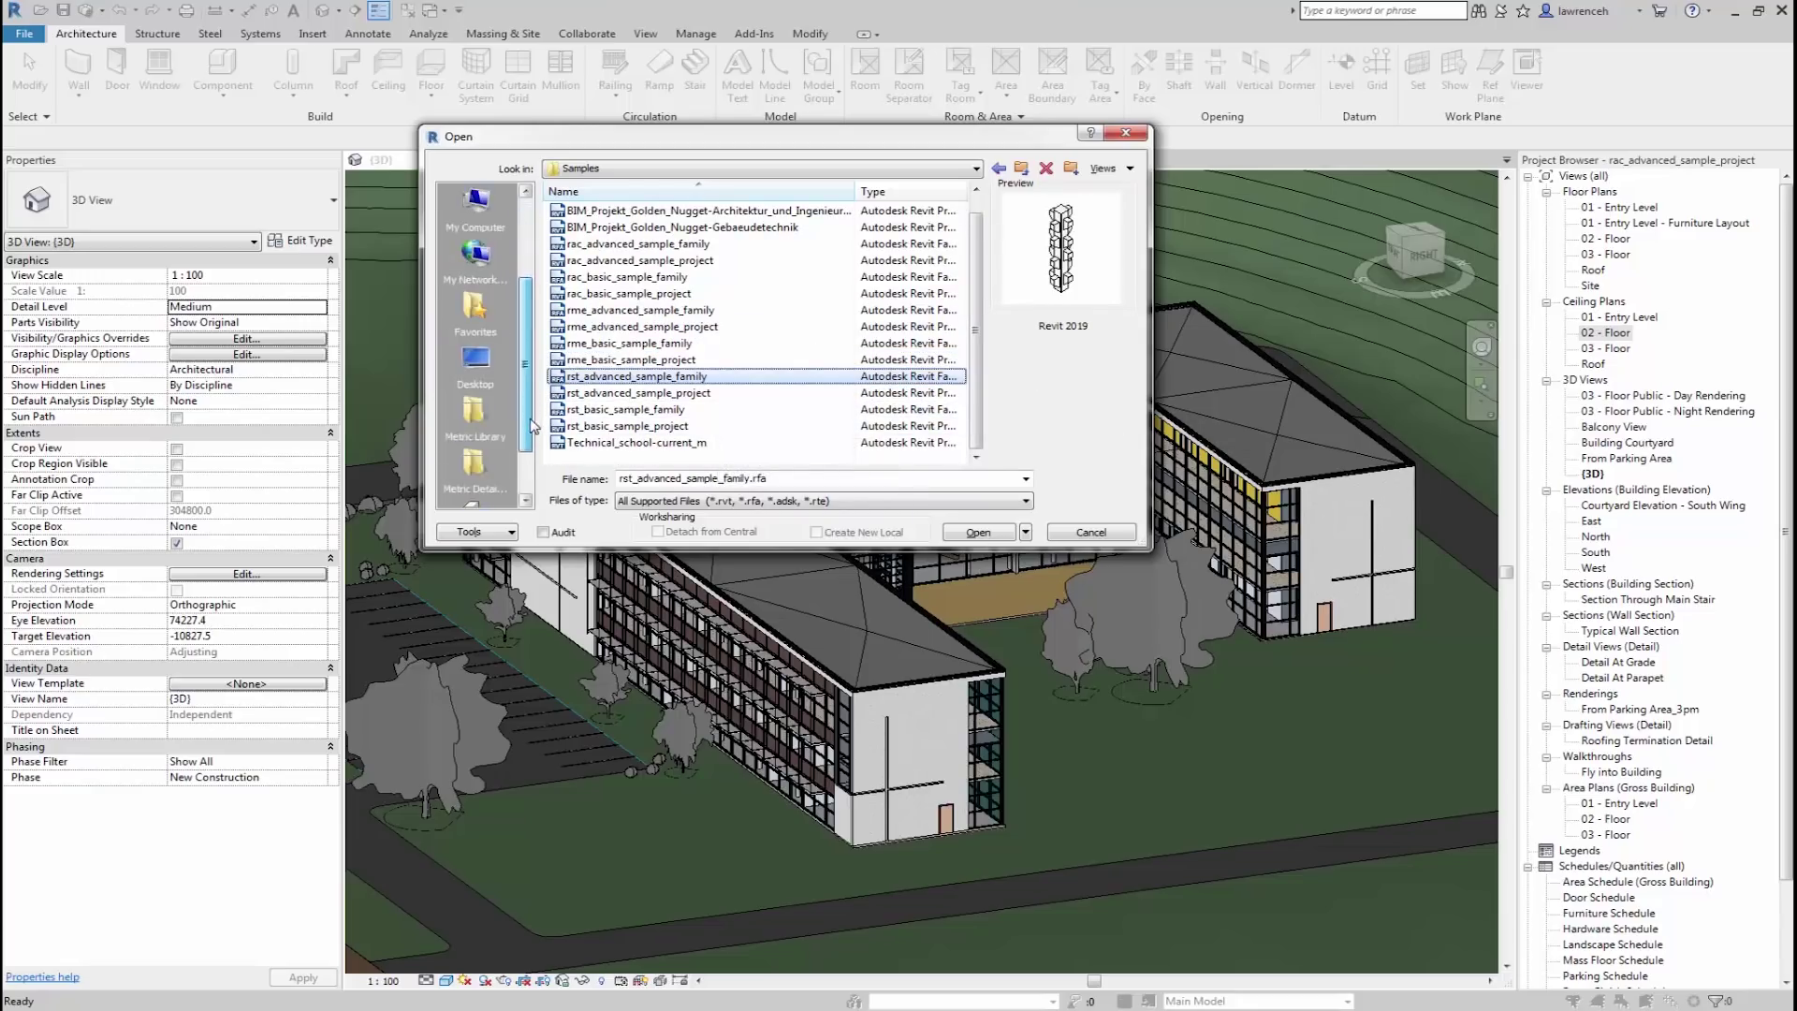
- Preview the families from Columns_Chamfered to Columns_Rectangular_Timber in the Metric Library's Columns folder without opening any
left_click(474, 414)
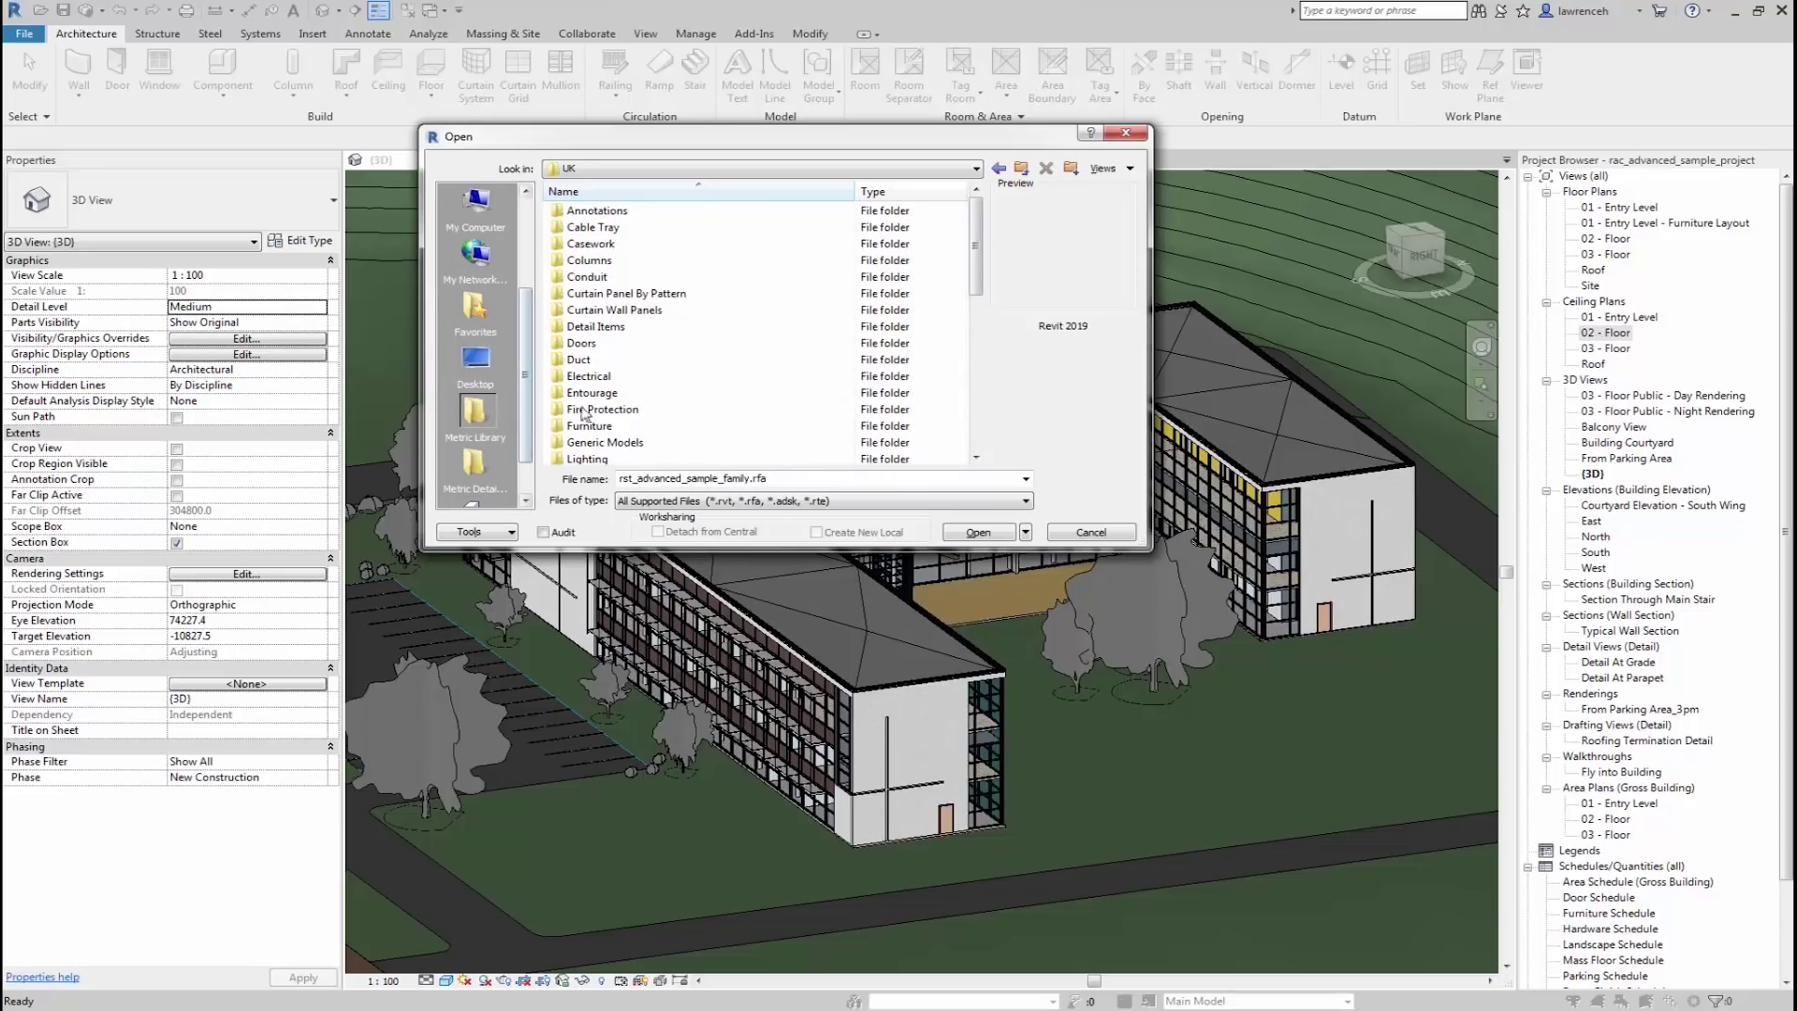
double_click(588, 260)
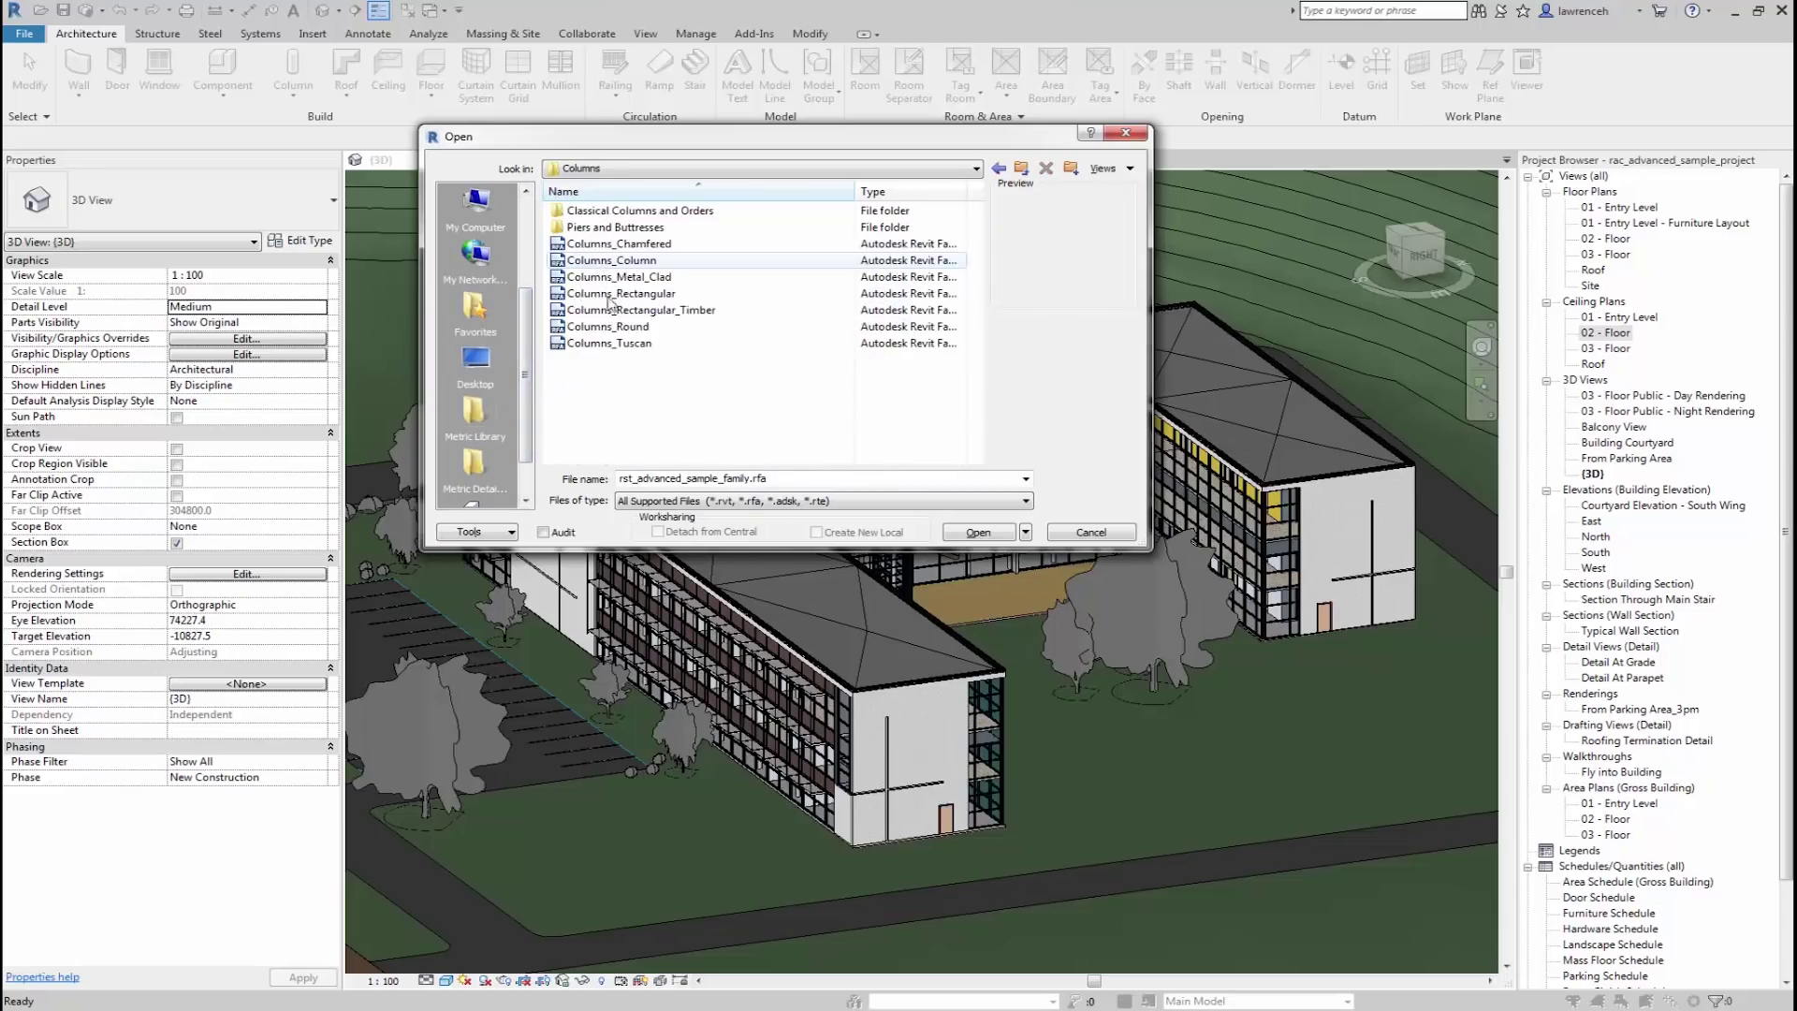
left_click(619, 243)
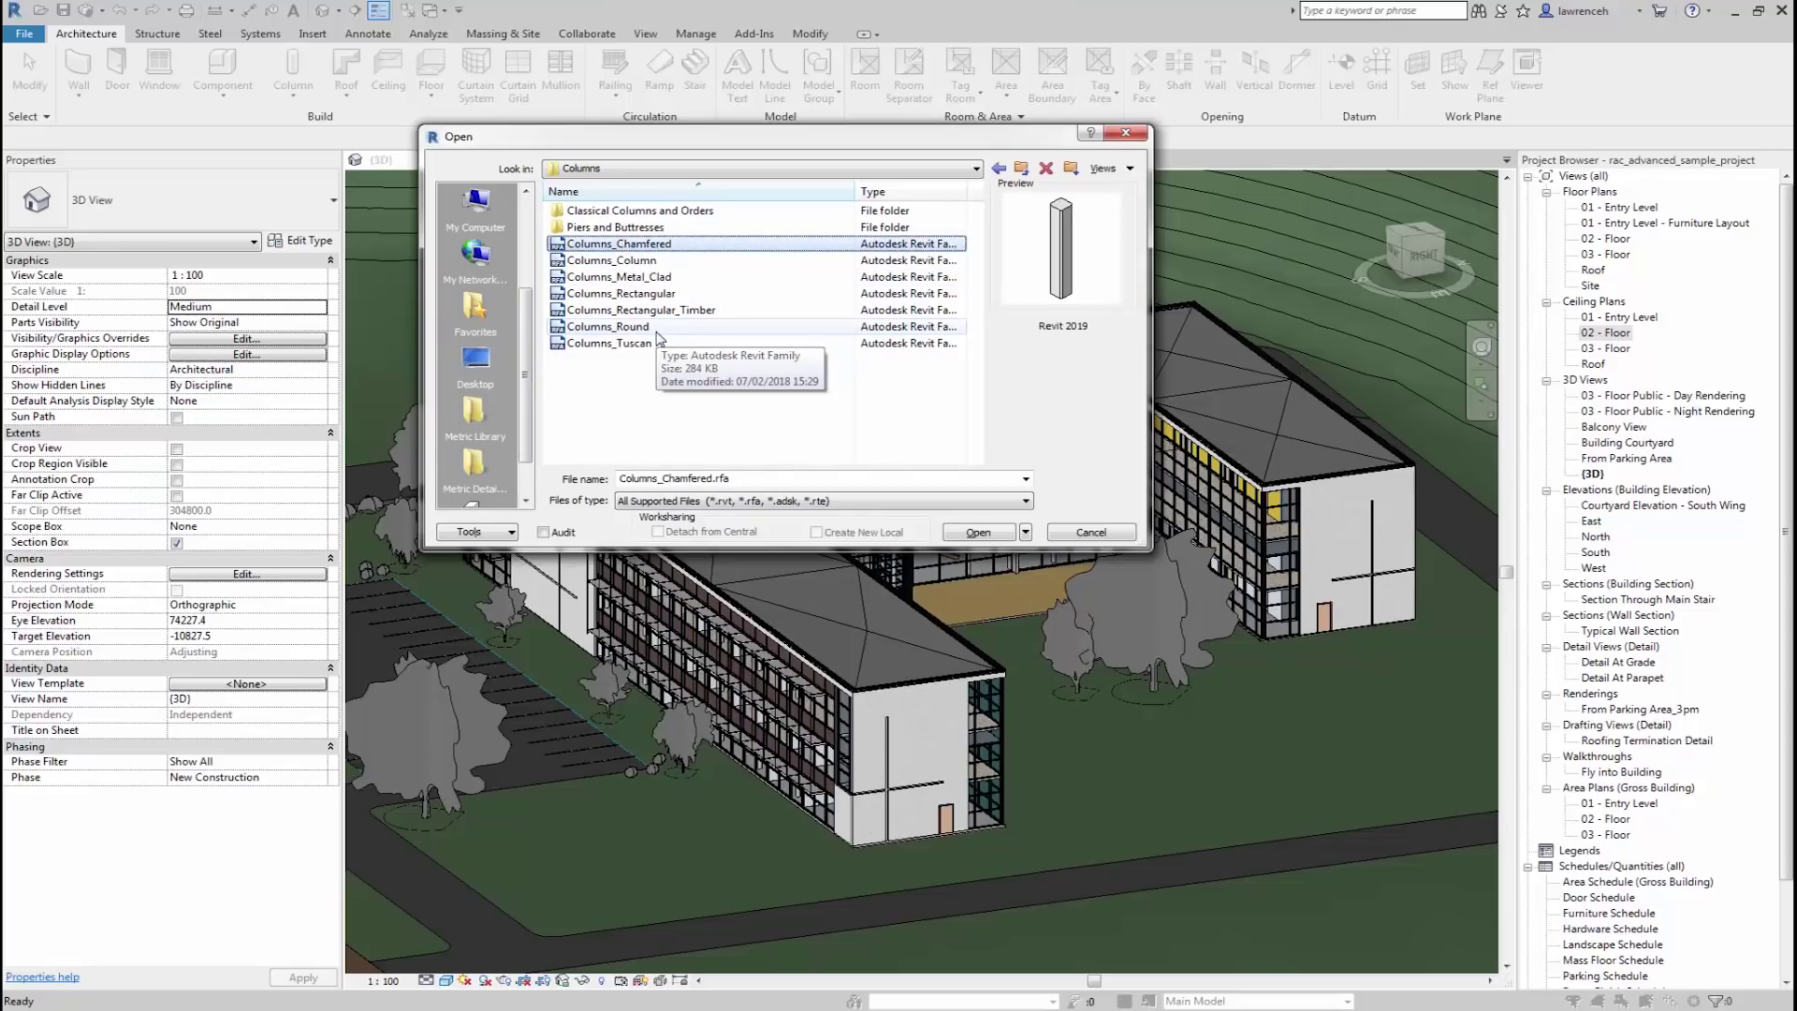
key("Down")
key("Down")
key("Down")
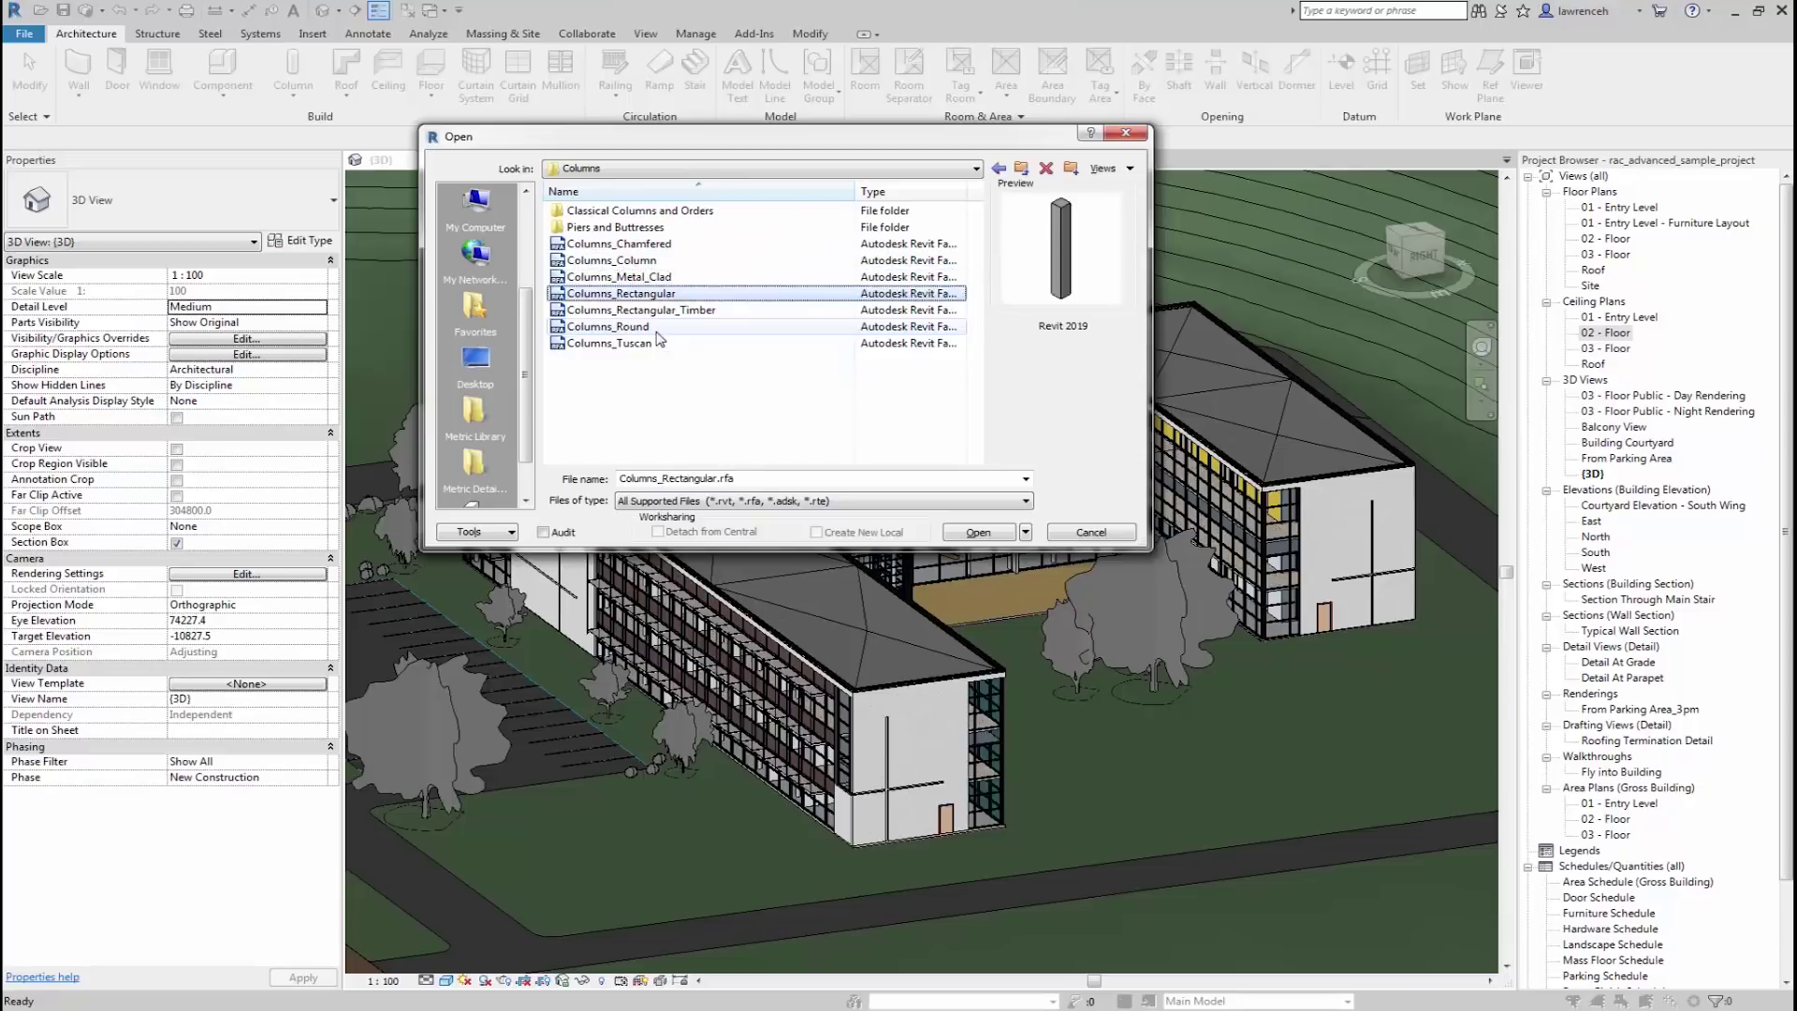
key("Down")
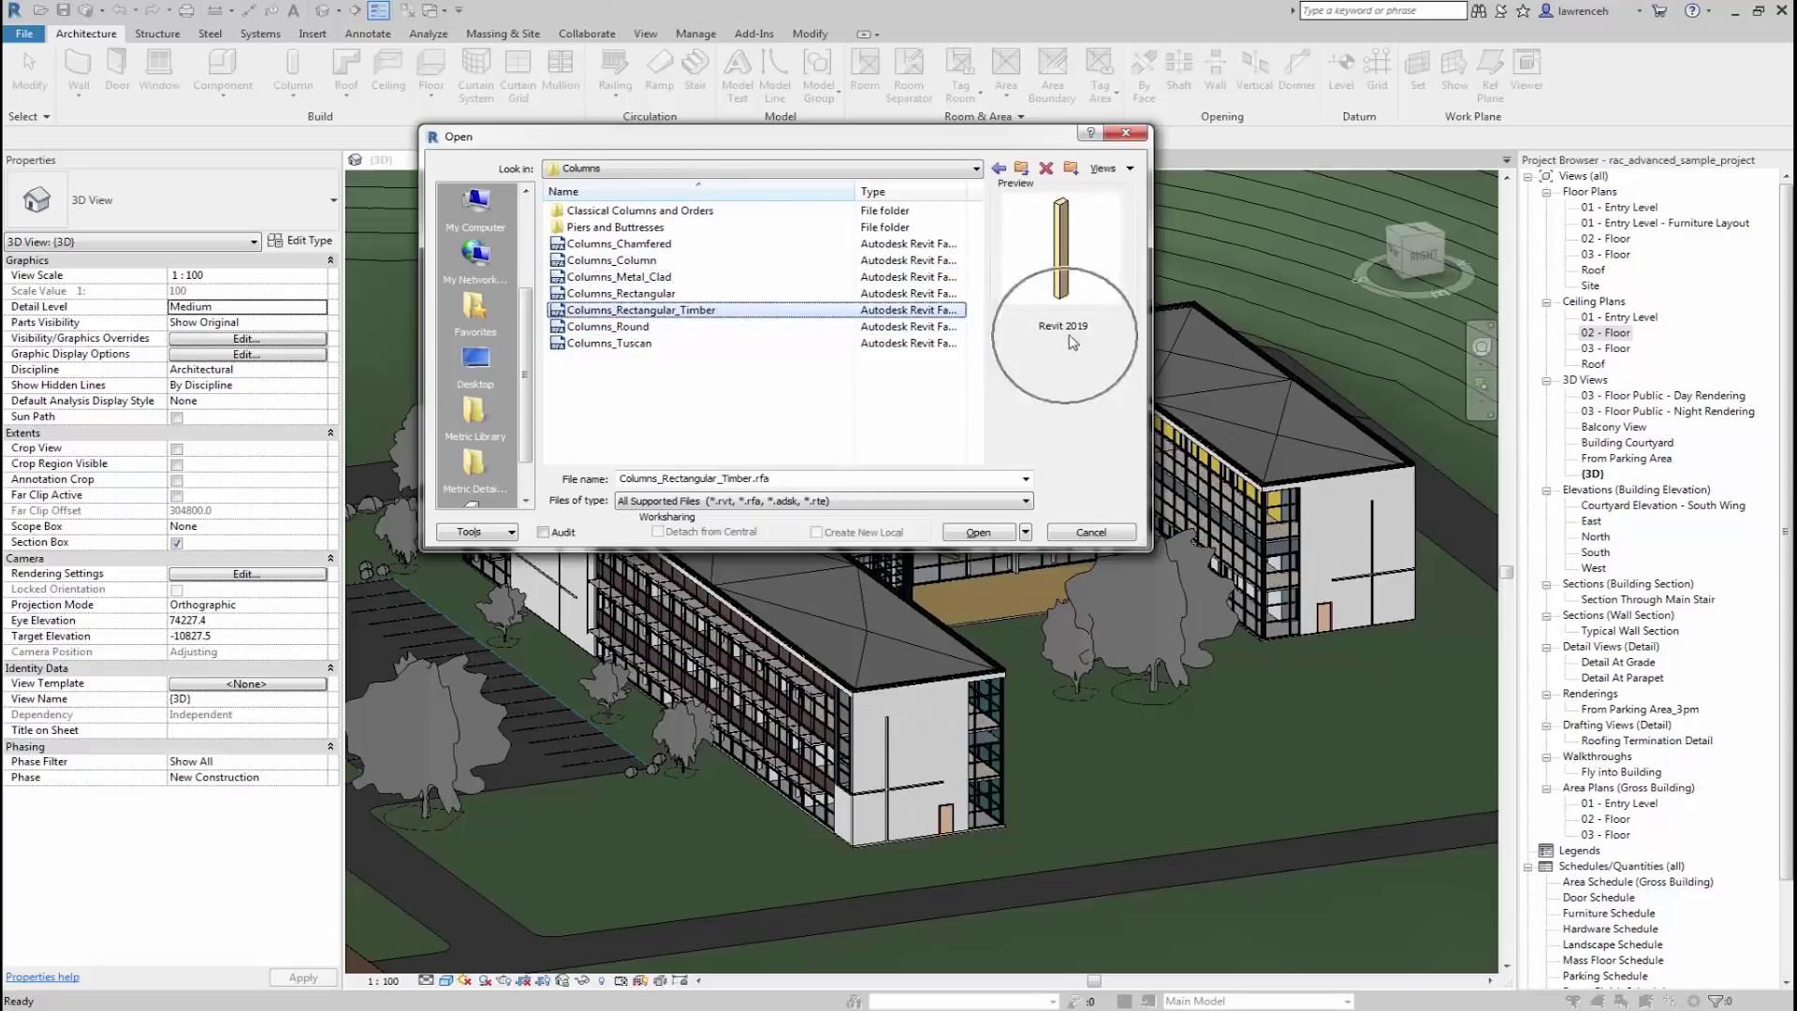
left_click(1097, 536)
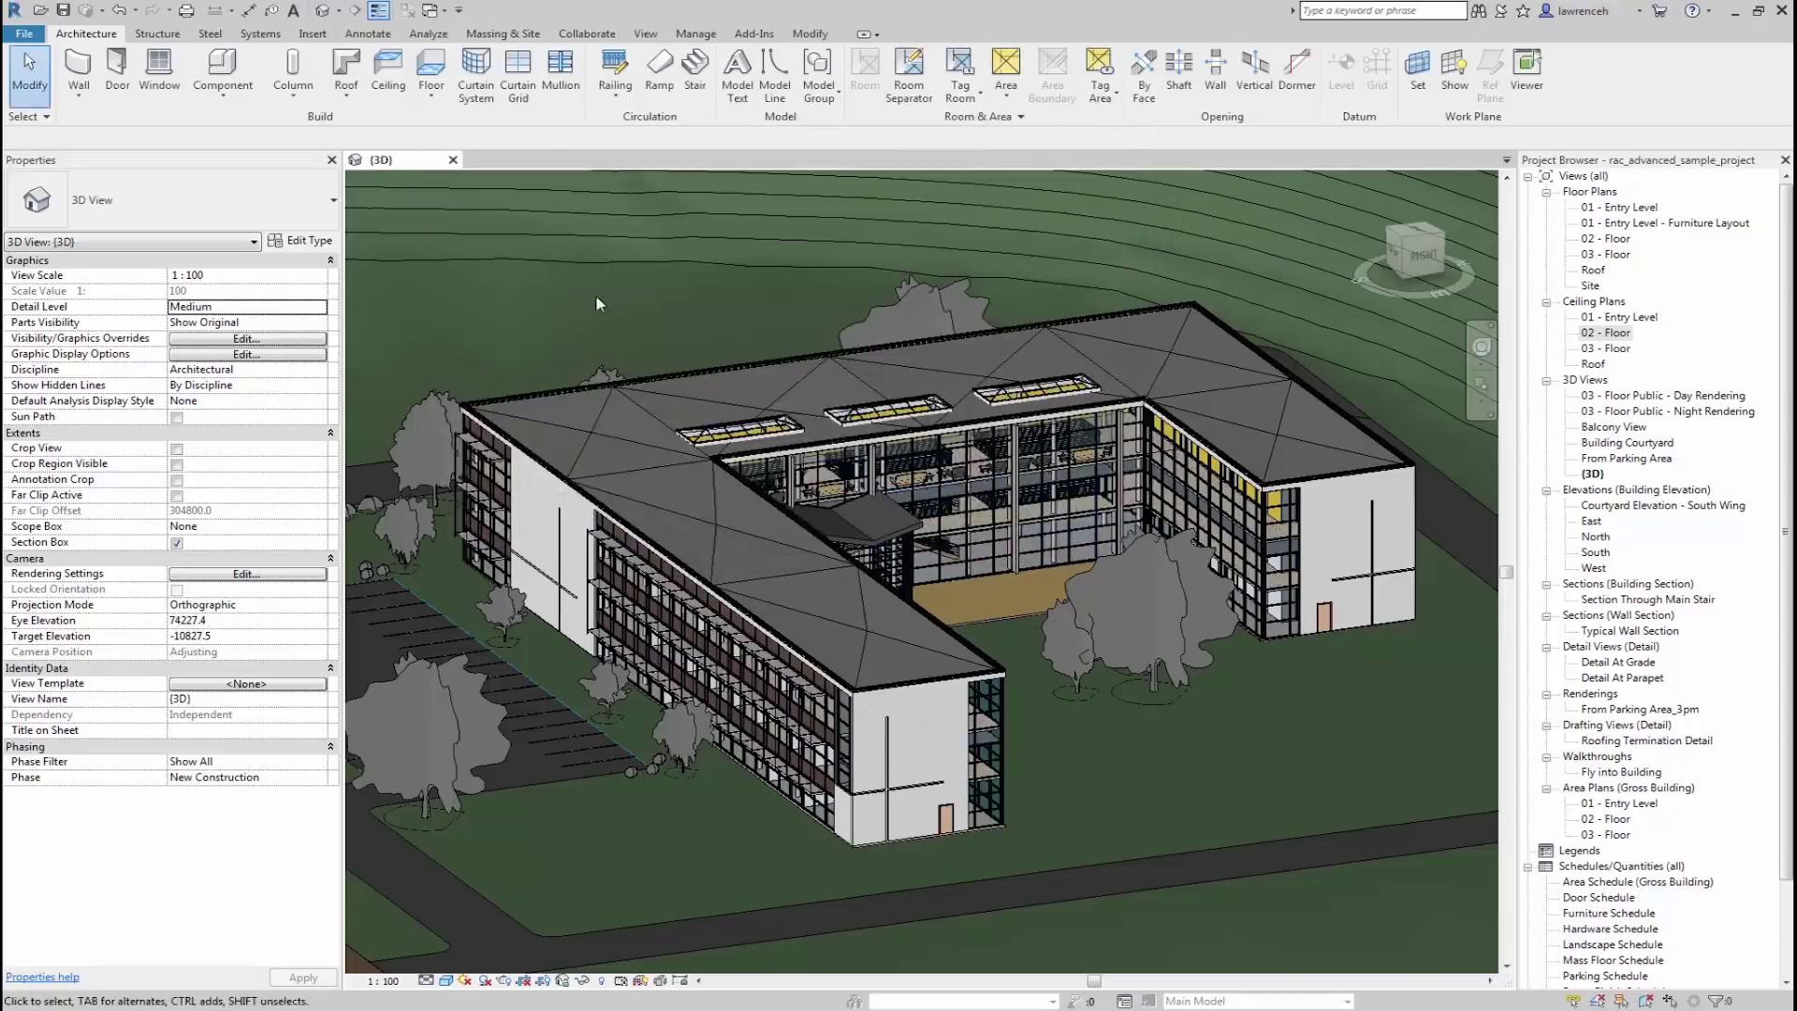
- Open the 02 - Floor floor plan and the 02 - Floor ceiling plan alongside the 3D view
middle_click_drag(595, 294, 610, 309)
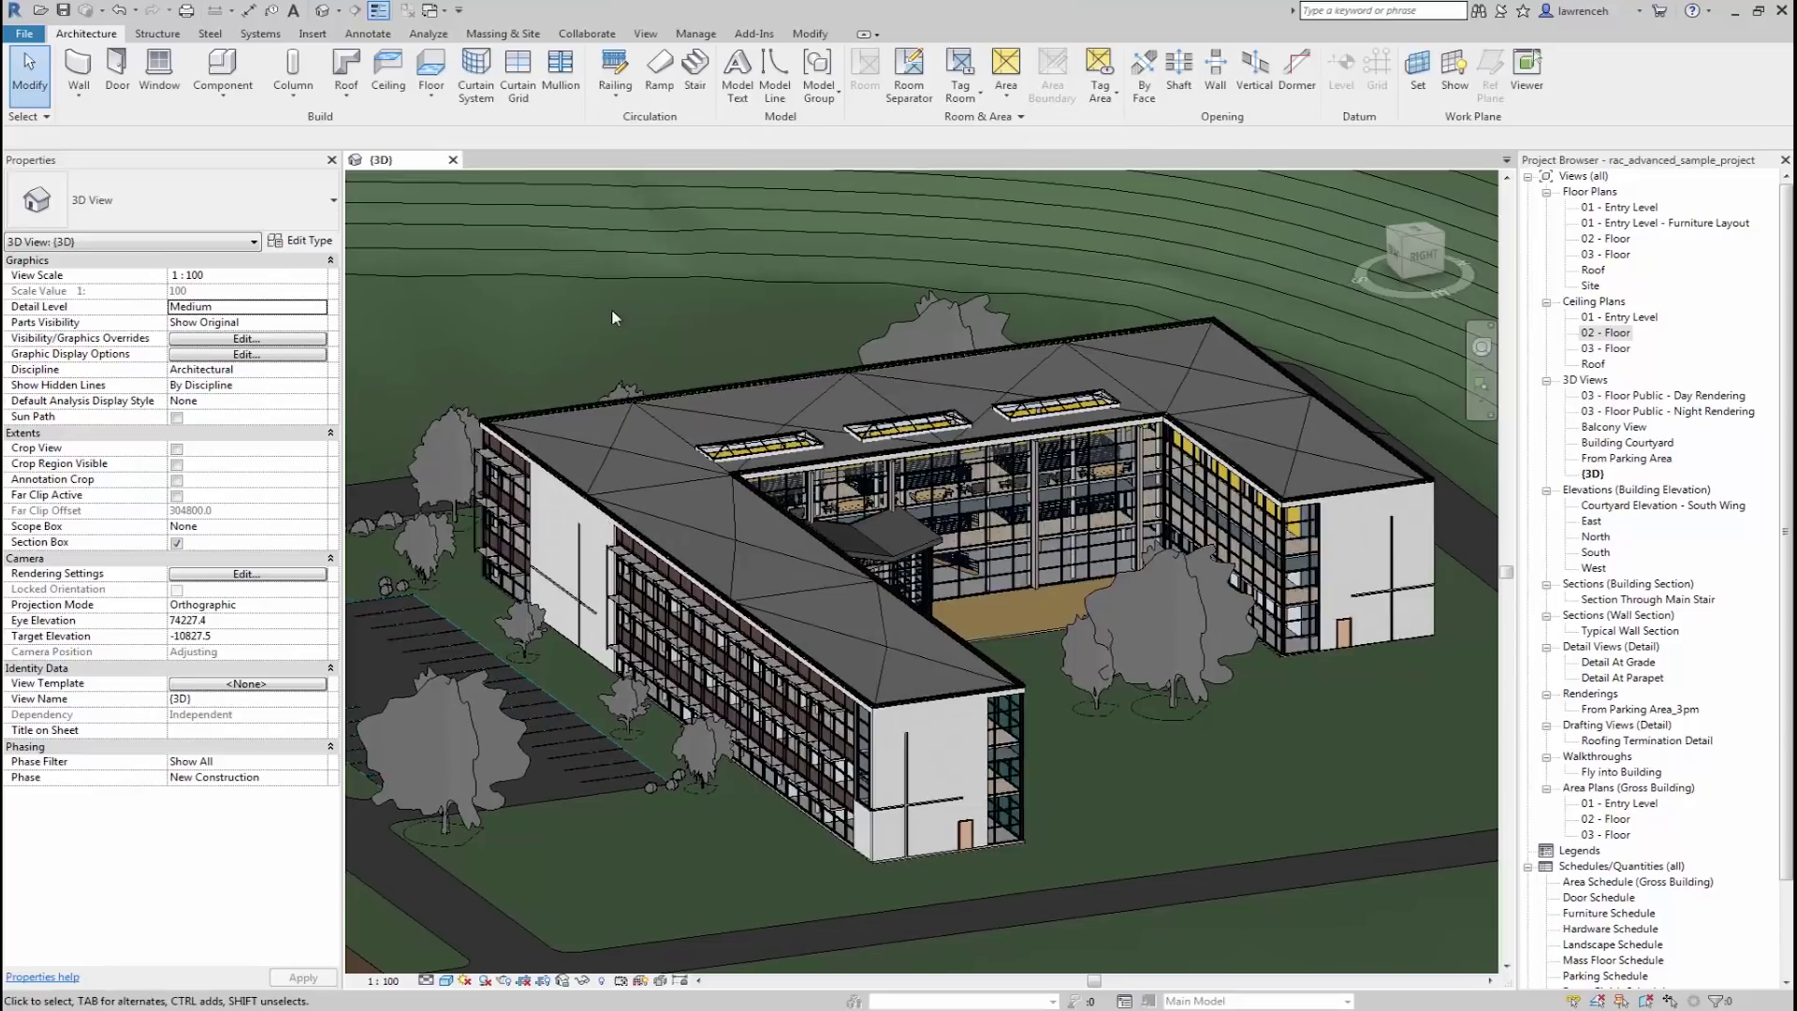
left_click(416, 161)
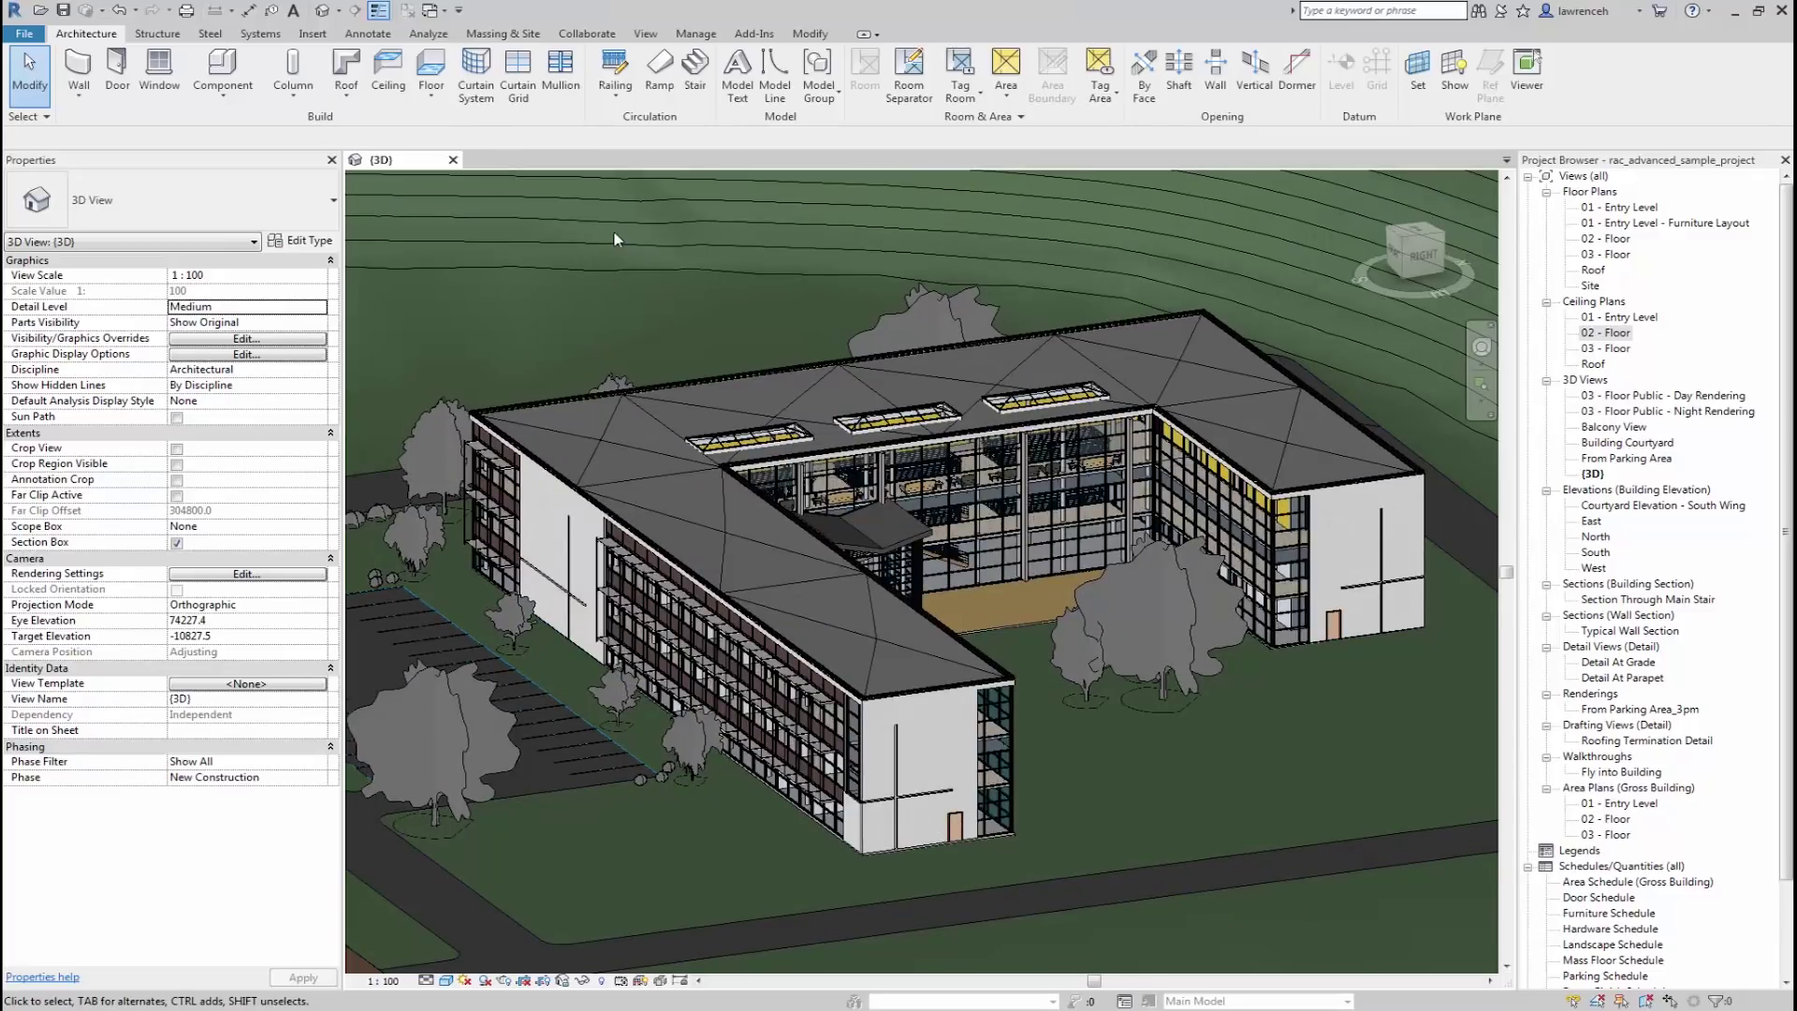
left_click(1601, 239)
double_click(1601, 240)
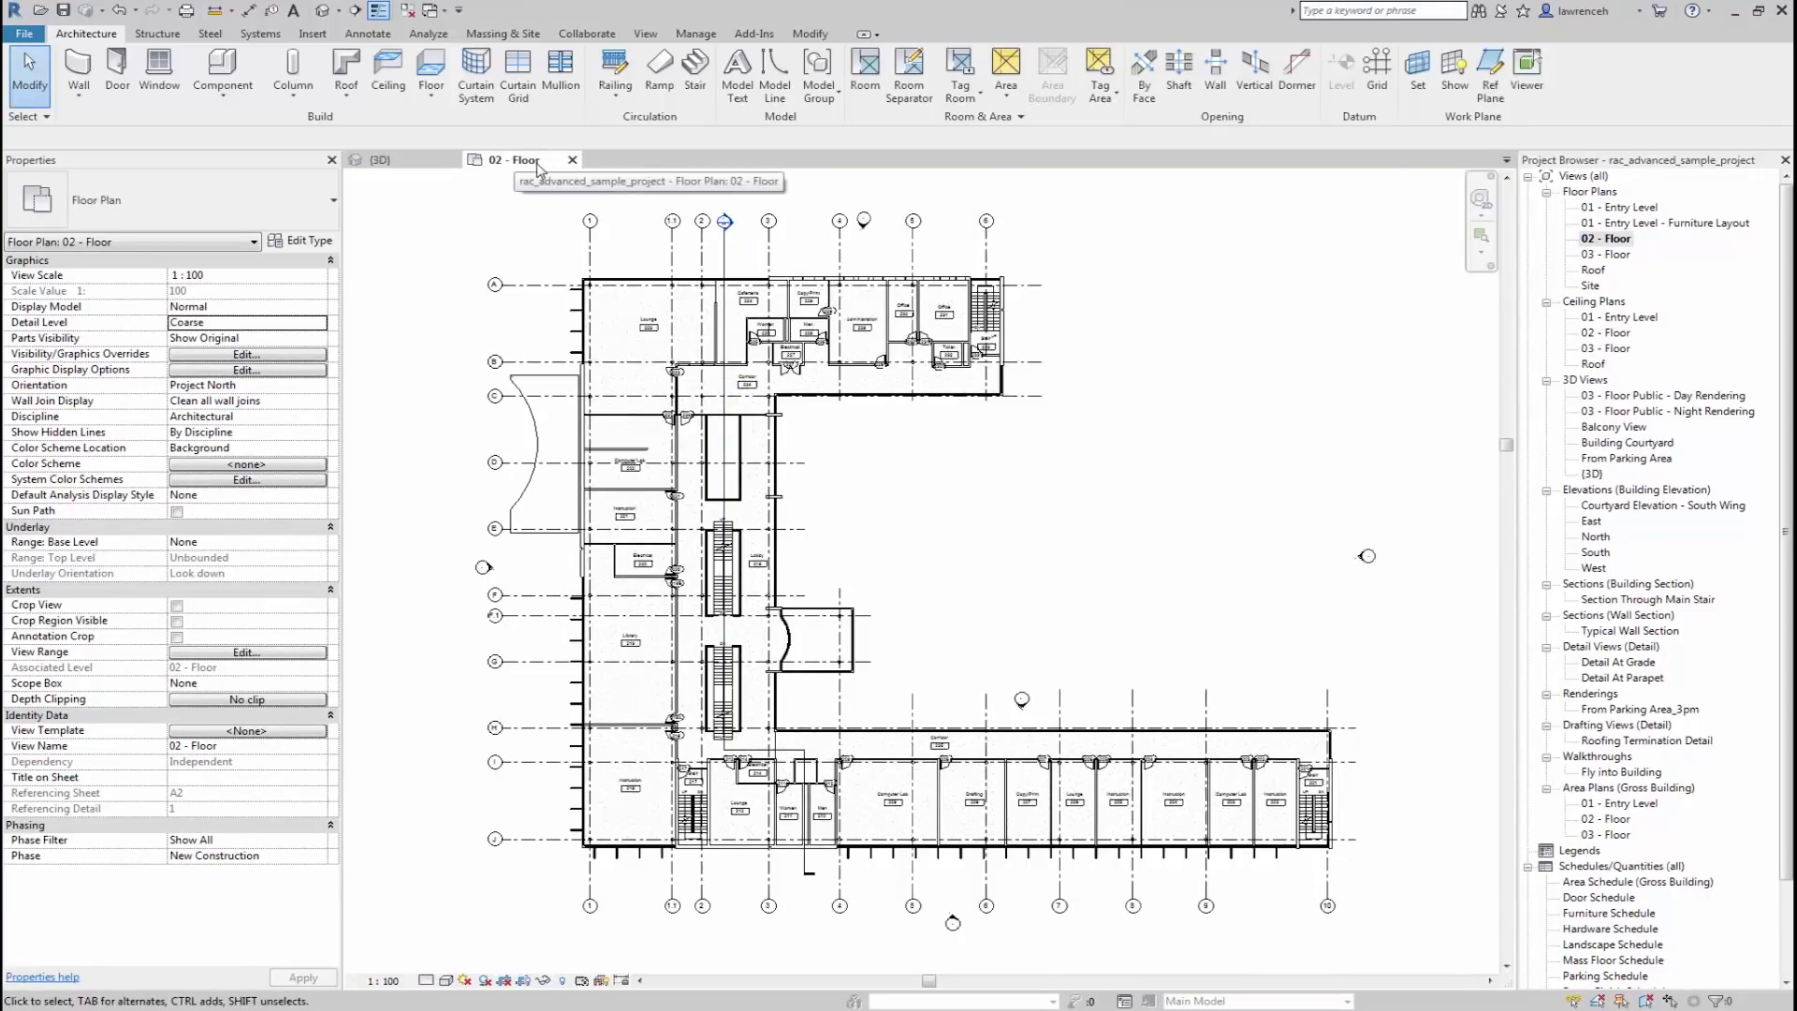
left_click(1606, 333)
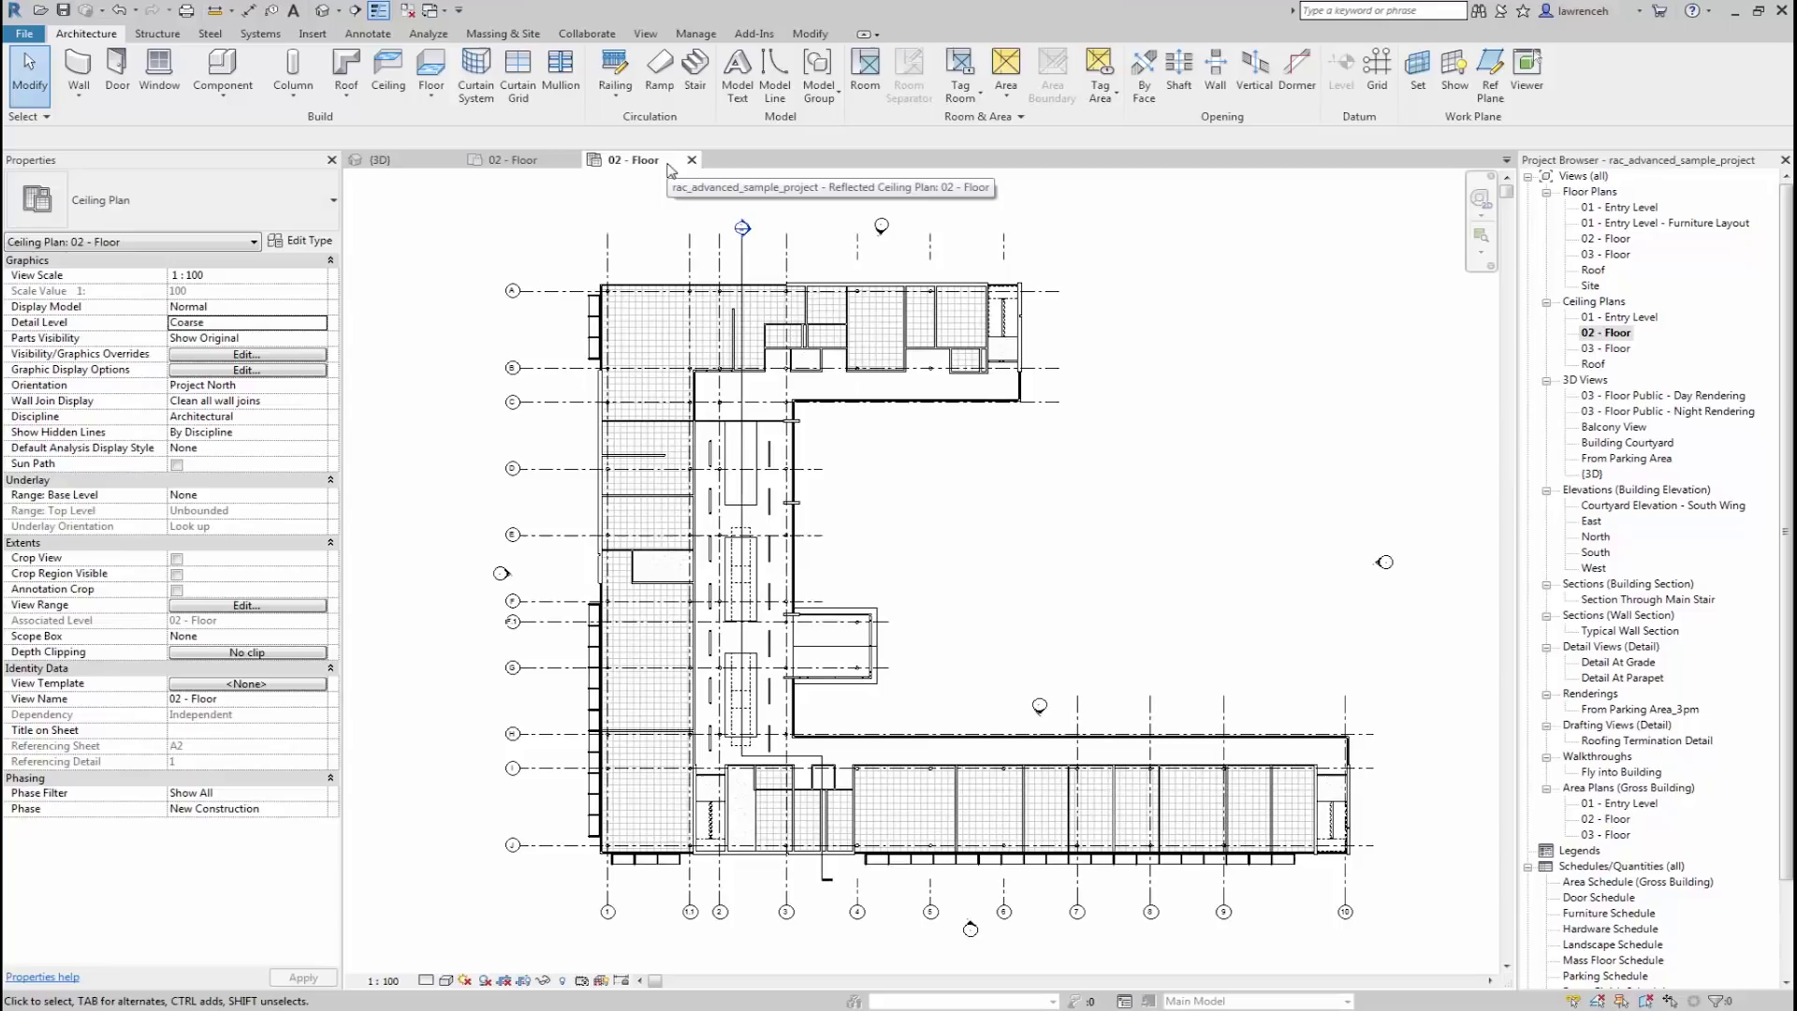
- Switch between the open 02 - Floor floor plan and the 3D view, ending on the floor plan
left_click(512, 162)
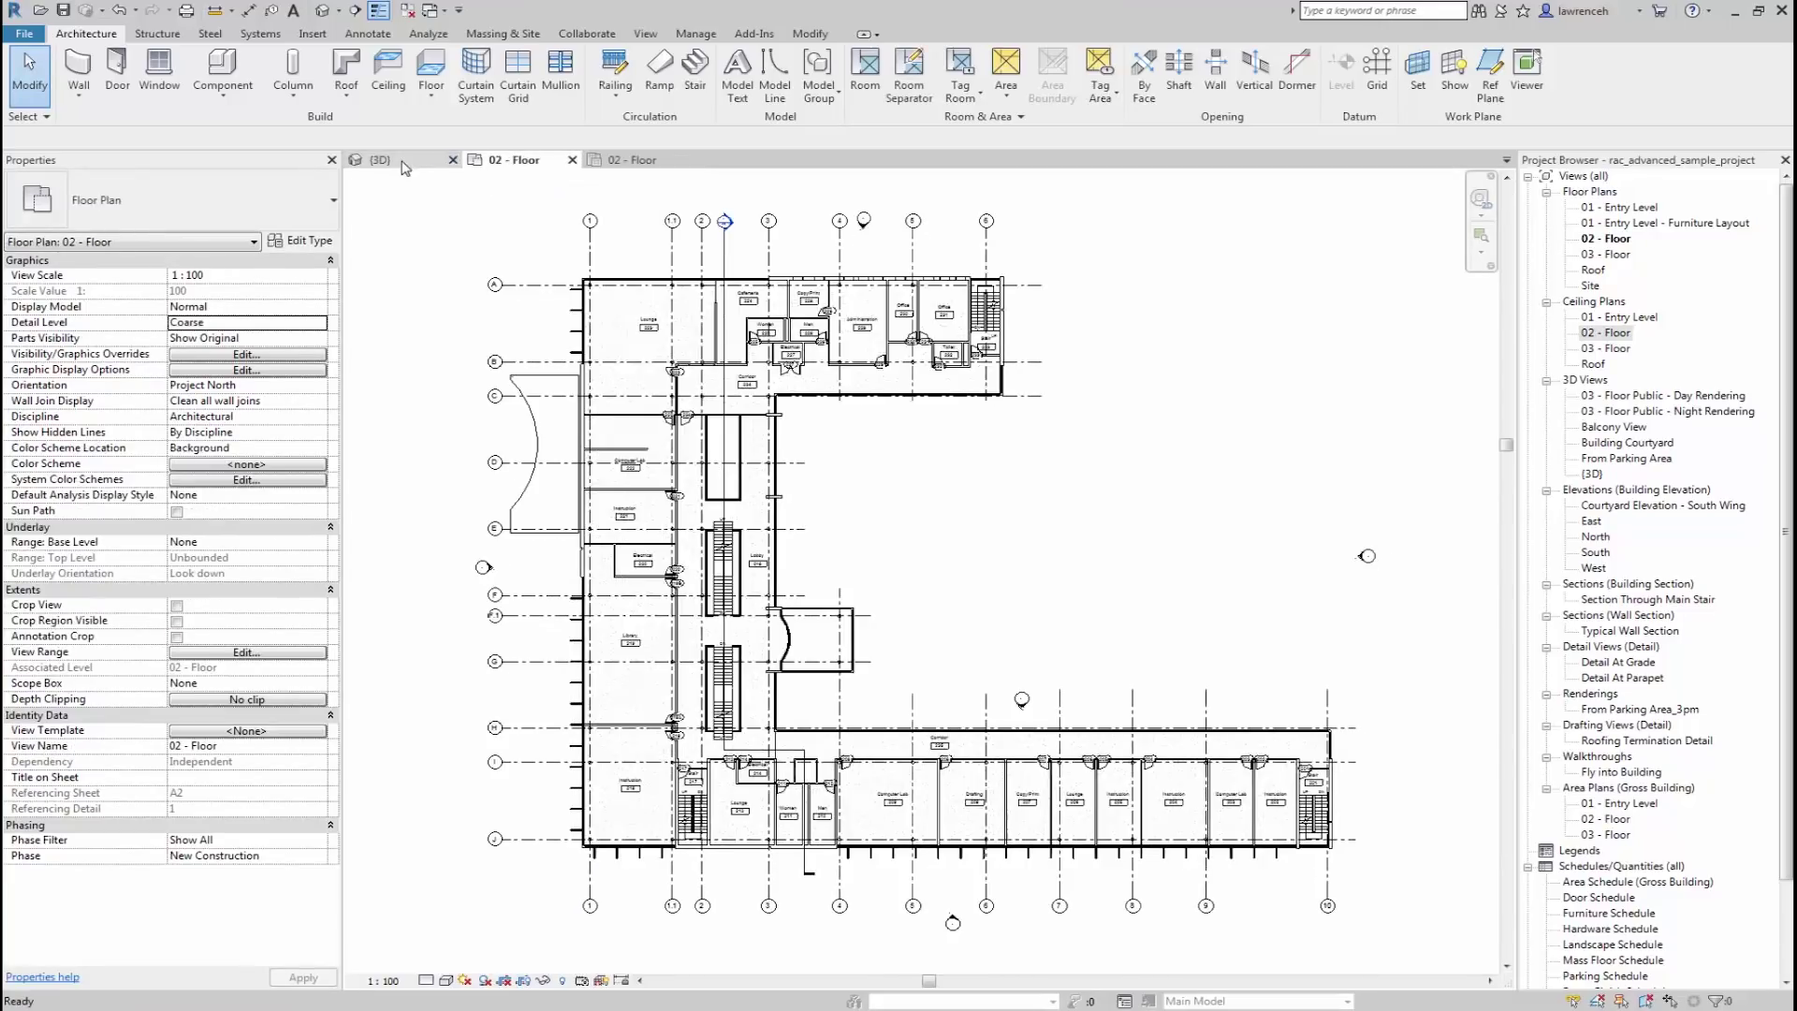
left_click(398, 165)
left_click(519, 161)
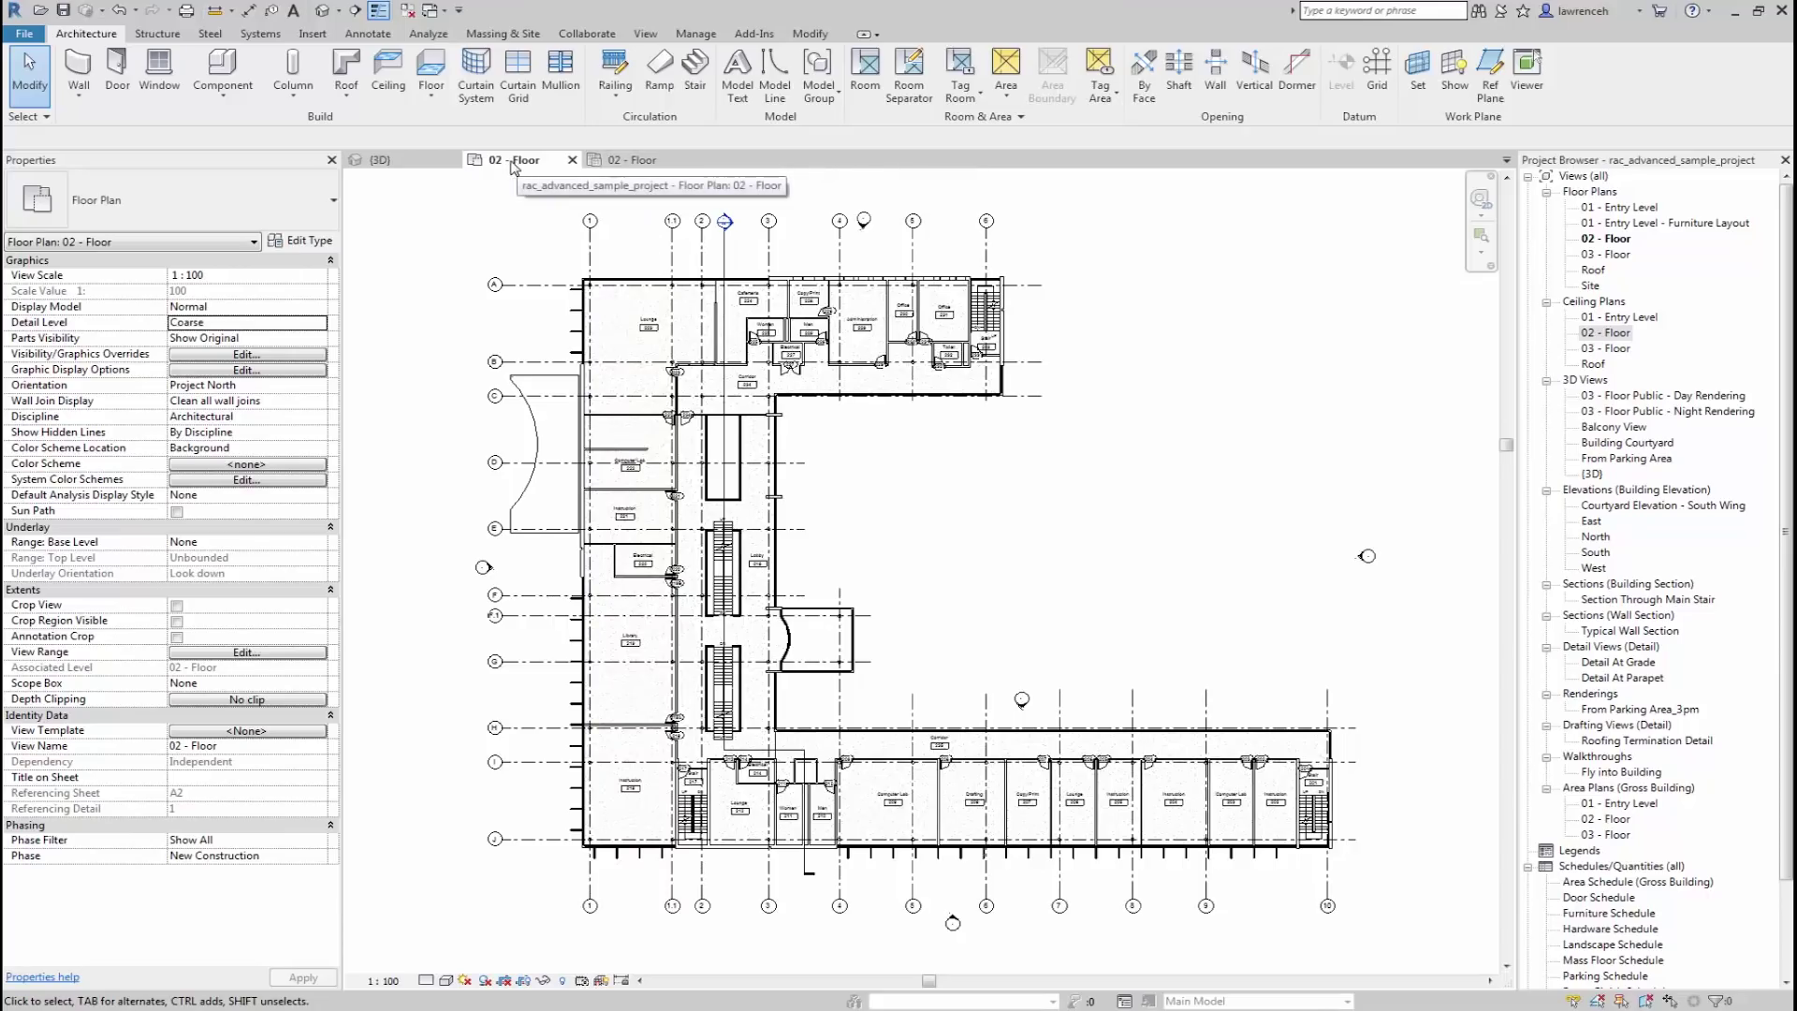
- Detach the 02 - Floor floor plan into its own floating window, maximize it and inspect the plan
mouse_move(513, 166)
left_mouse_down()
mouse_move(698, 299)
mouse_move(788, 332)
mouse_move(1591, 192)
mouse_move(1144, 67)
mouse_move(585, 279)
mouse_move(584, 255)
left_mouse_up()
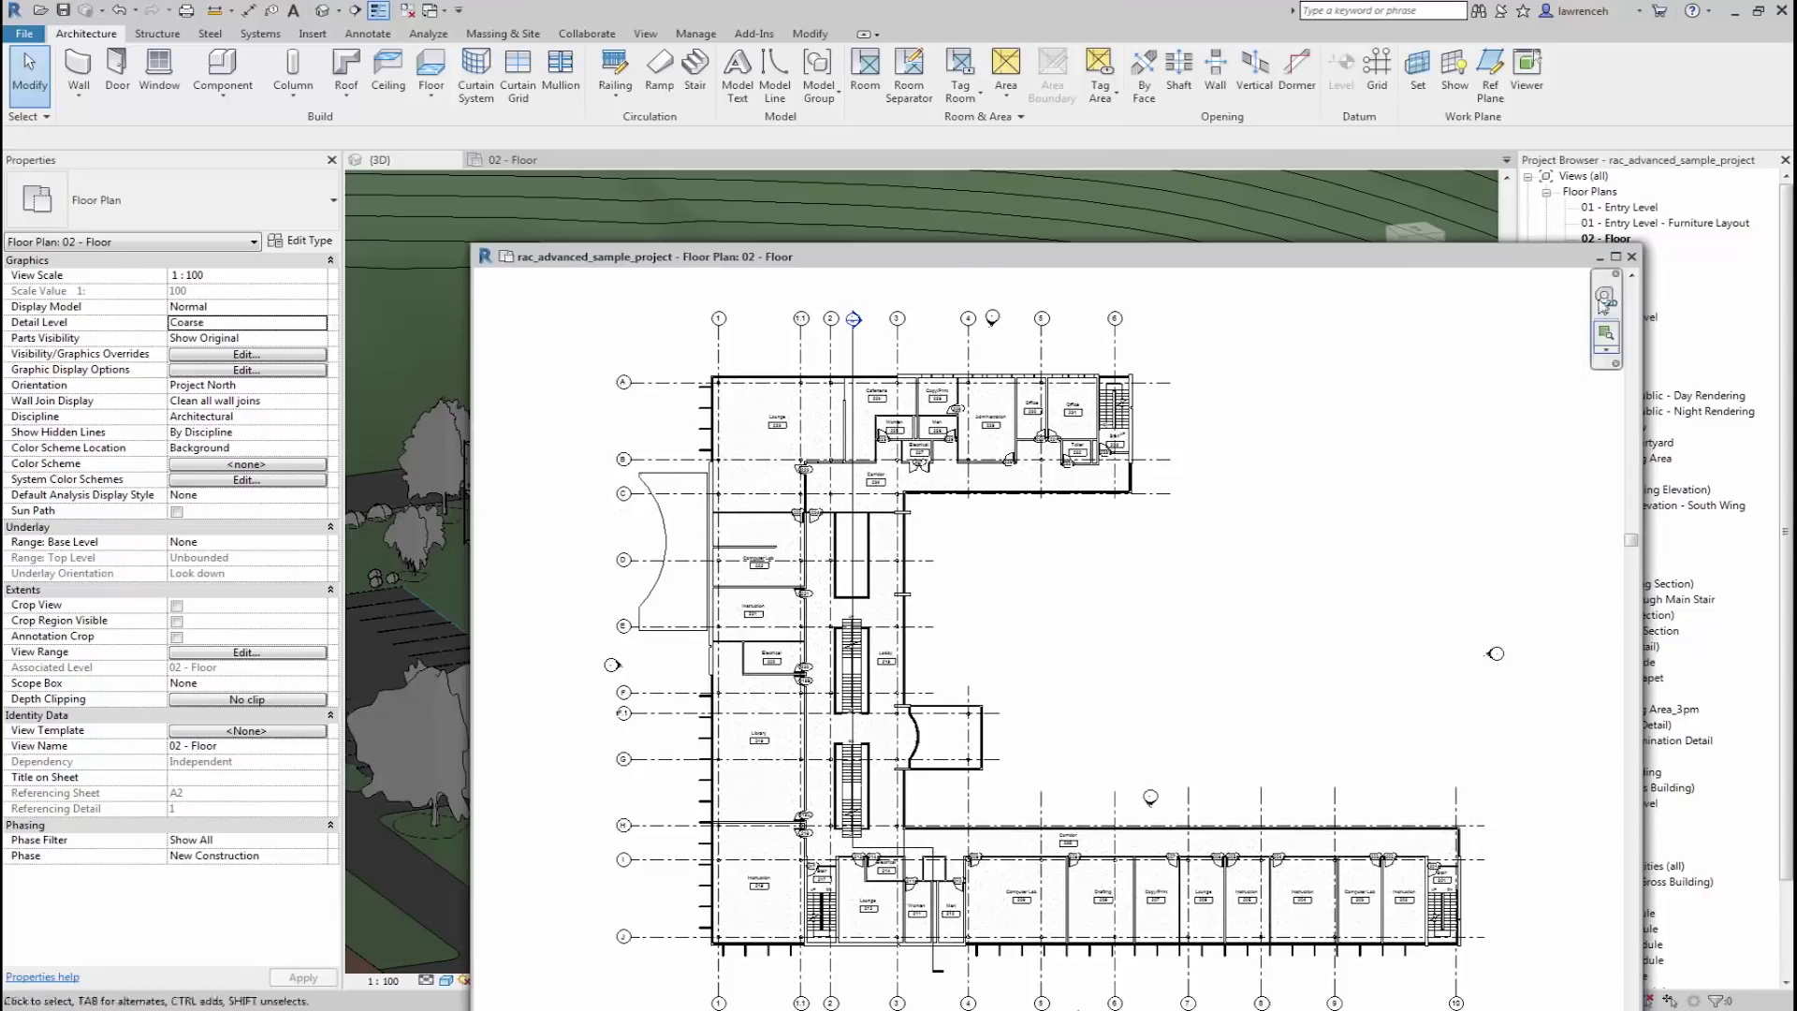
left_click(1620, 259)
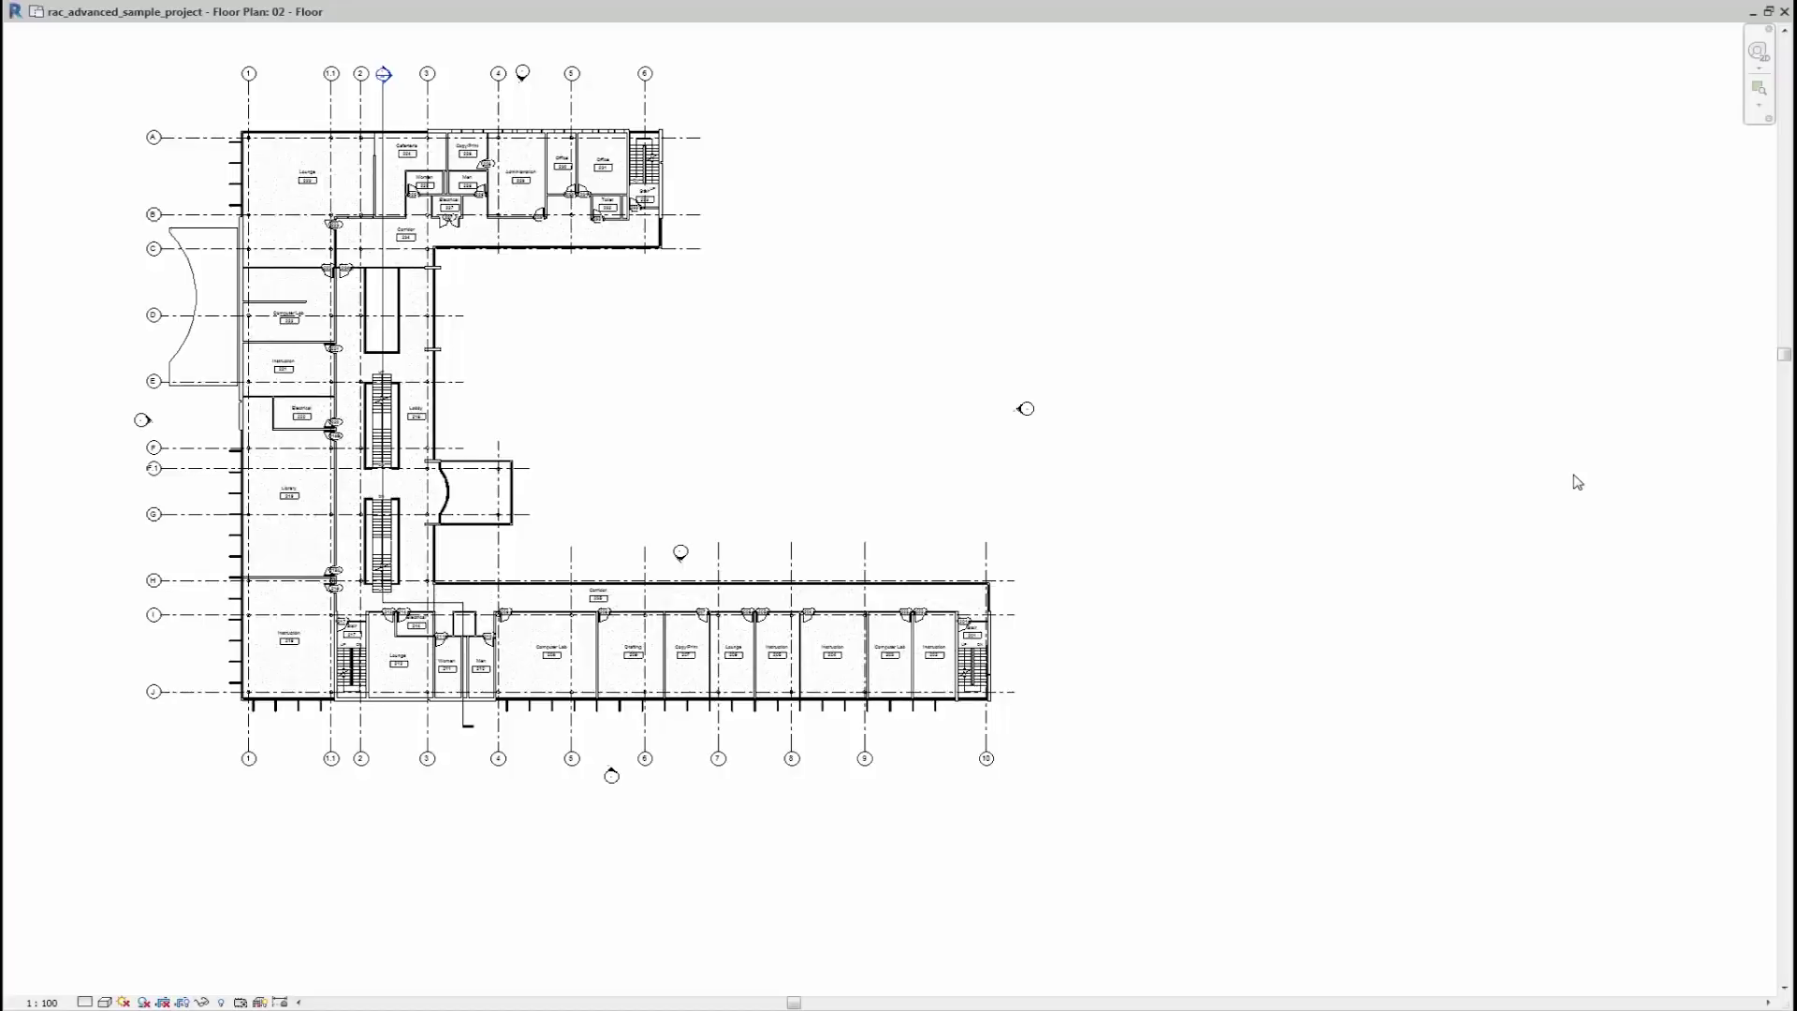
middle_click_drag(1451, 508, 1449, 625)
scroll(602, 50, "up", 1)
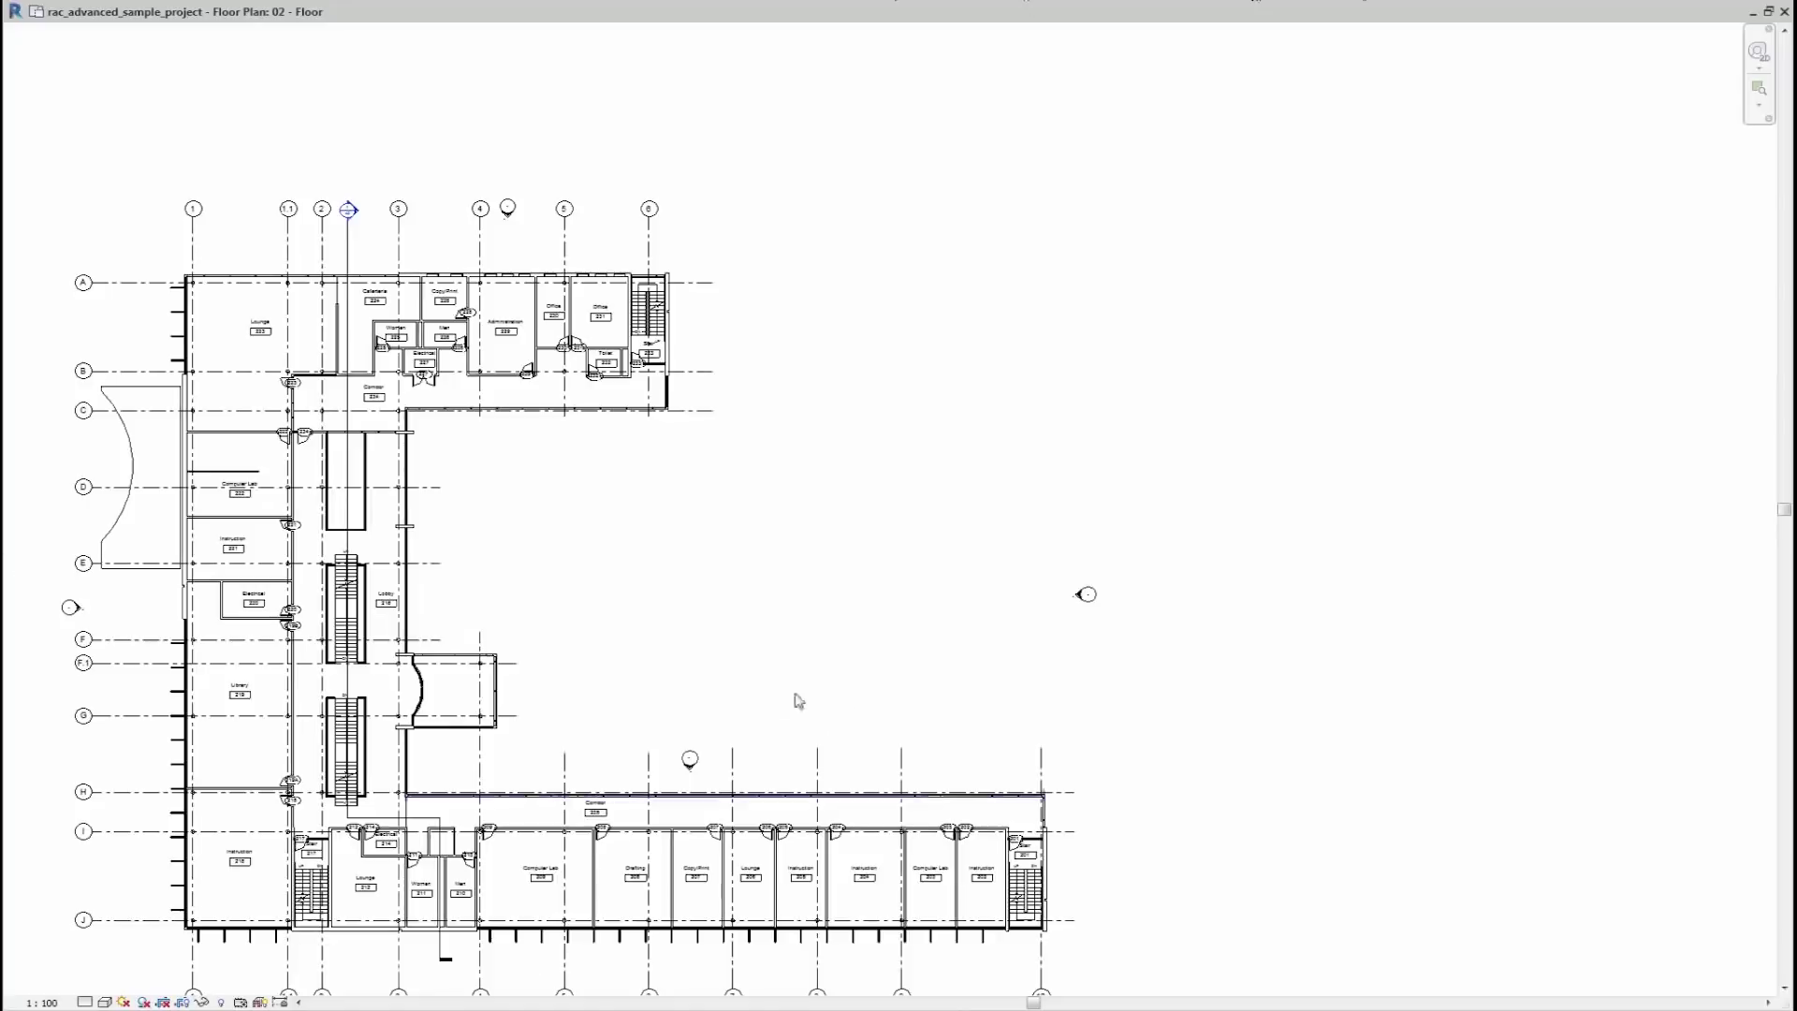
middle_click_drag(794, 694, 951, 627)
- Dock the floating 02 - Floor floor plan back into the main window, ahead of the 3D view
left_click_drag(1639, 5, 1385, 296)
left_click_drag(926, 291, 513, 161)
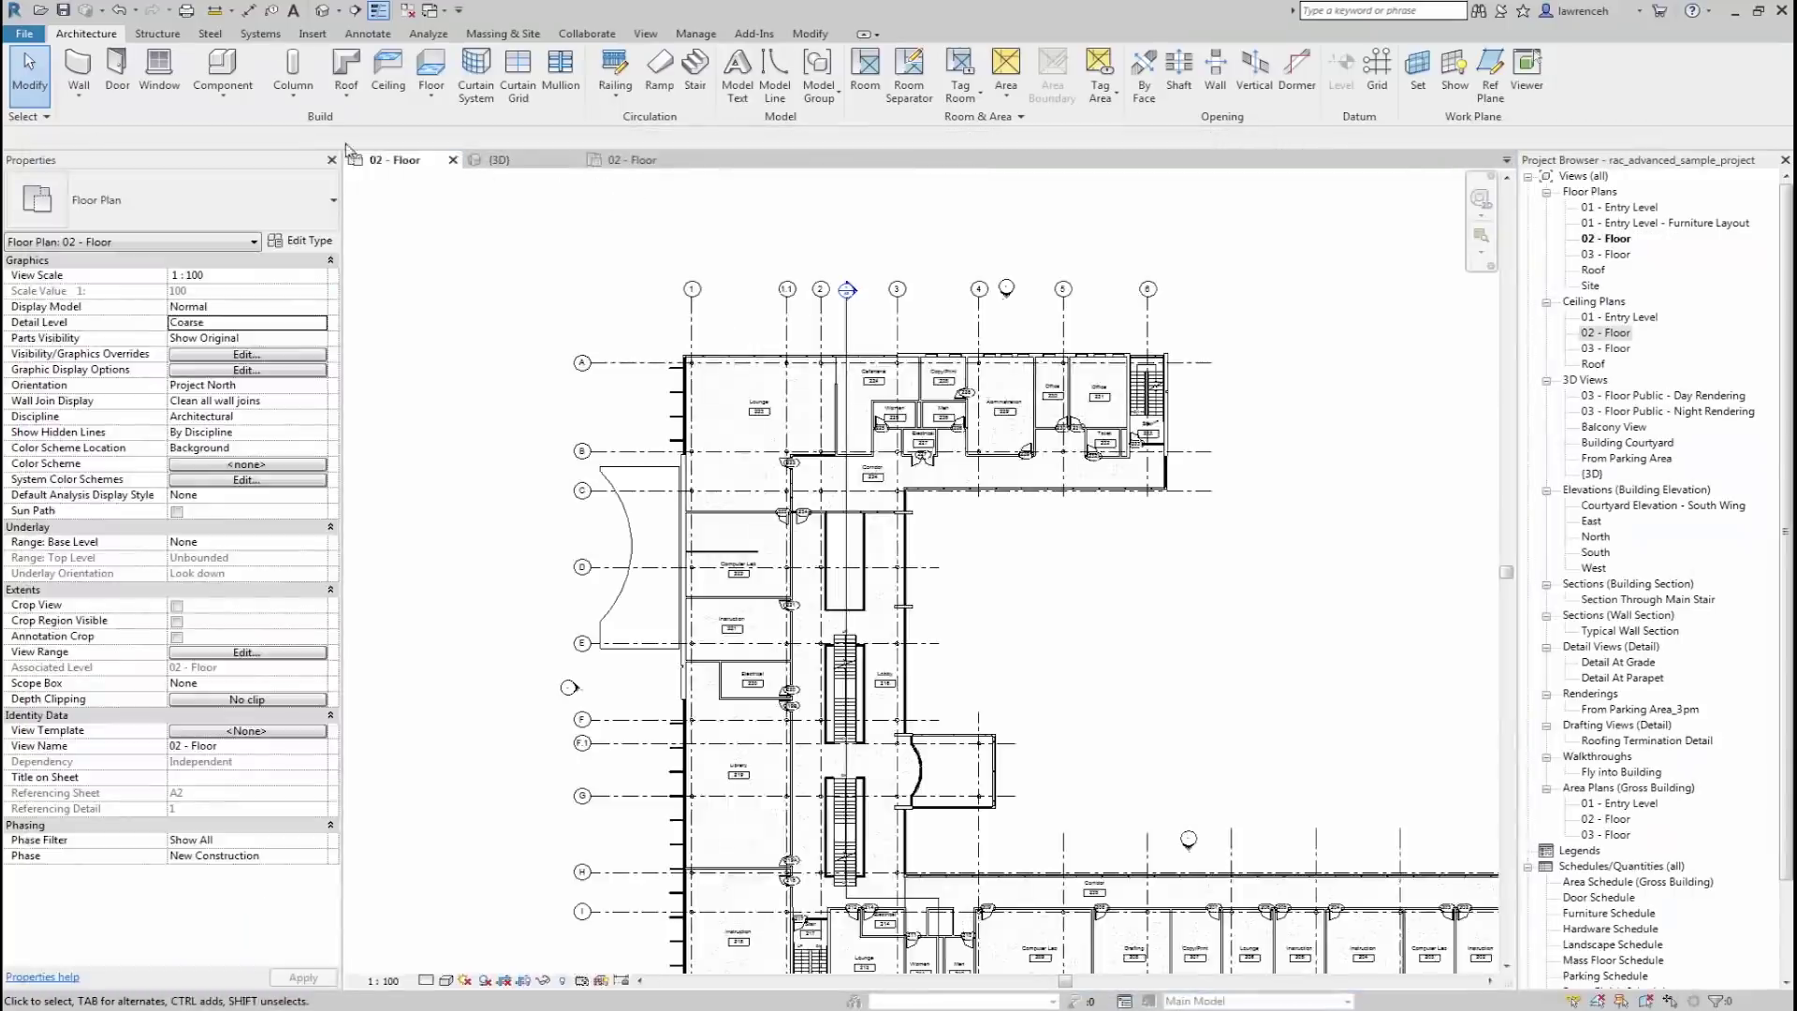
left_click(494, 160)
left_click(409, 164)
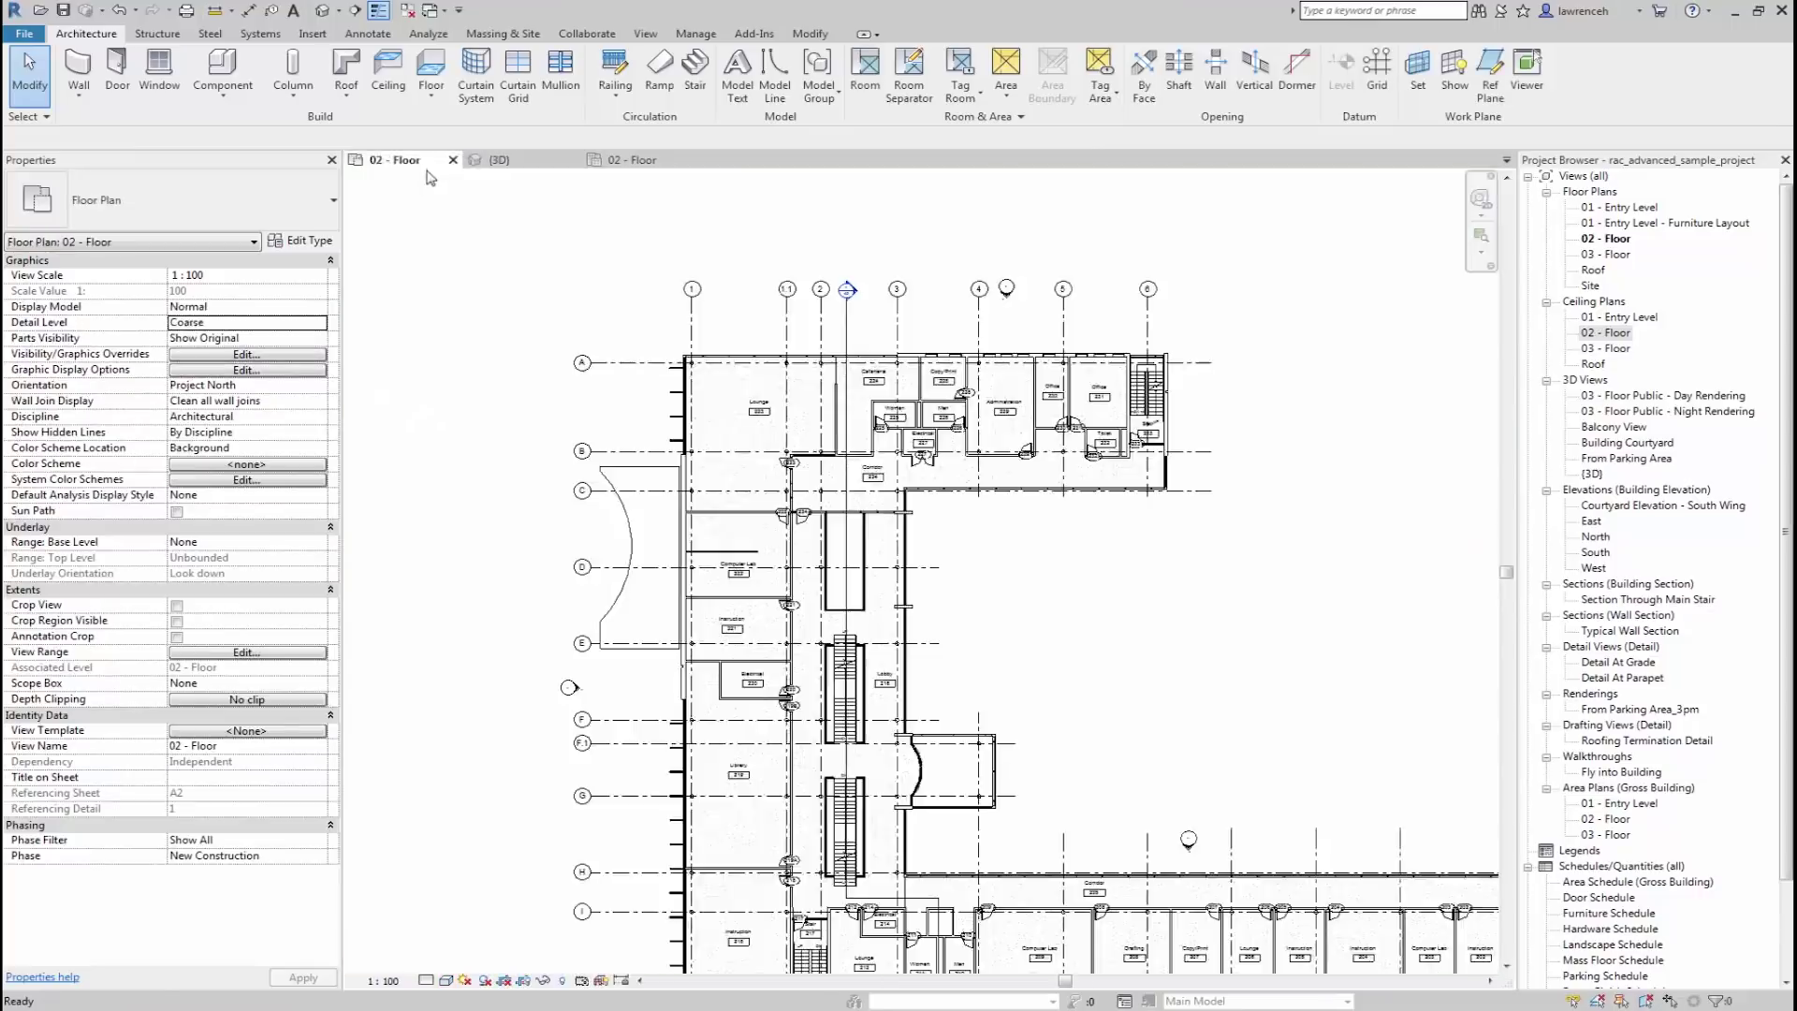
left_click_drag(427, 171, 661, 163)
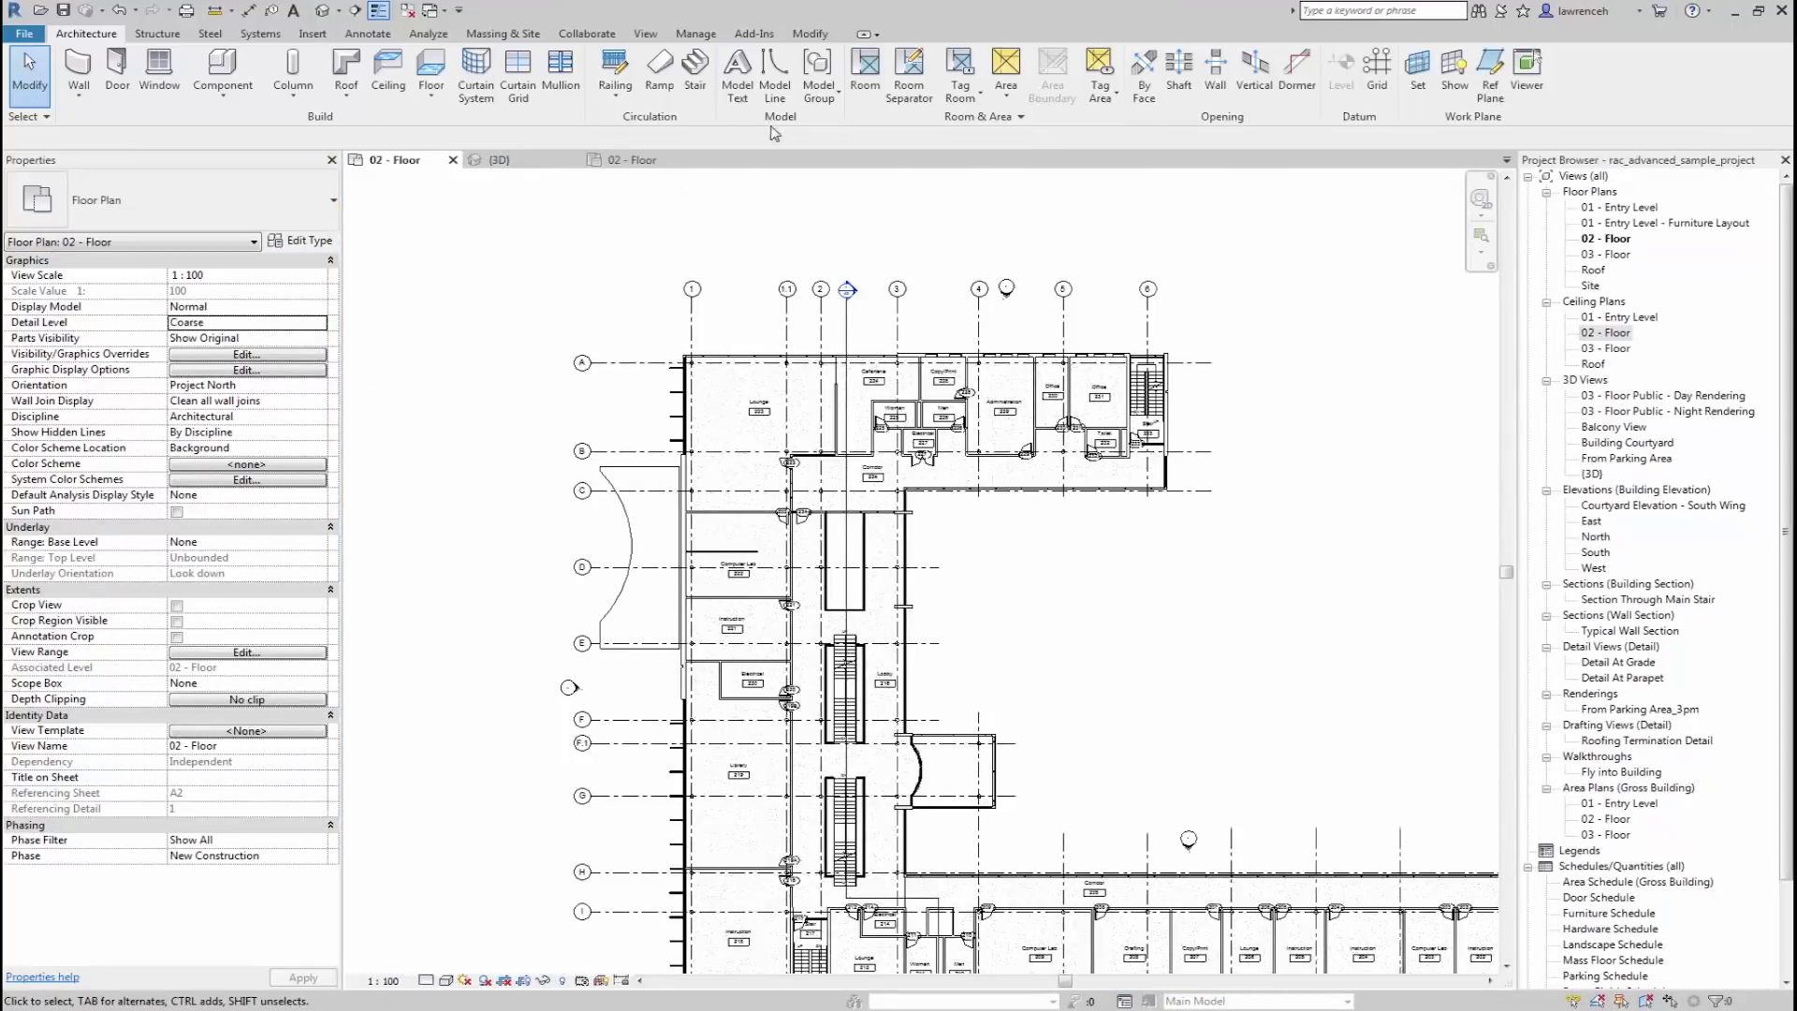
- Tile all open views in the drawing area, and arrange them back as tabs in a single window
left_click(646, 34)
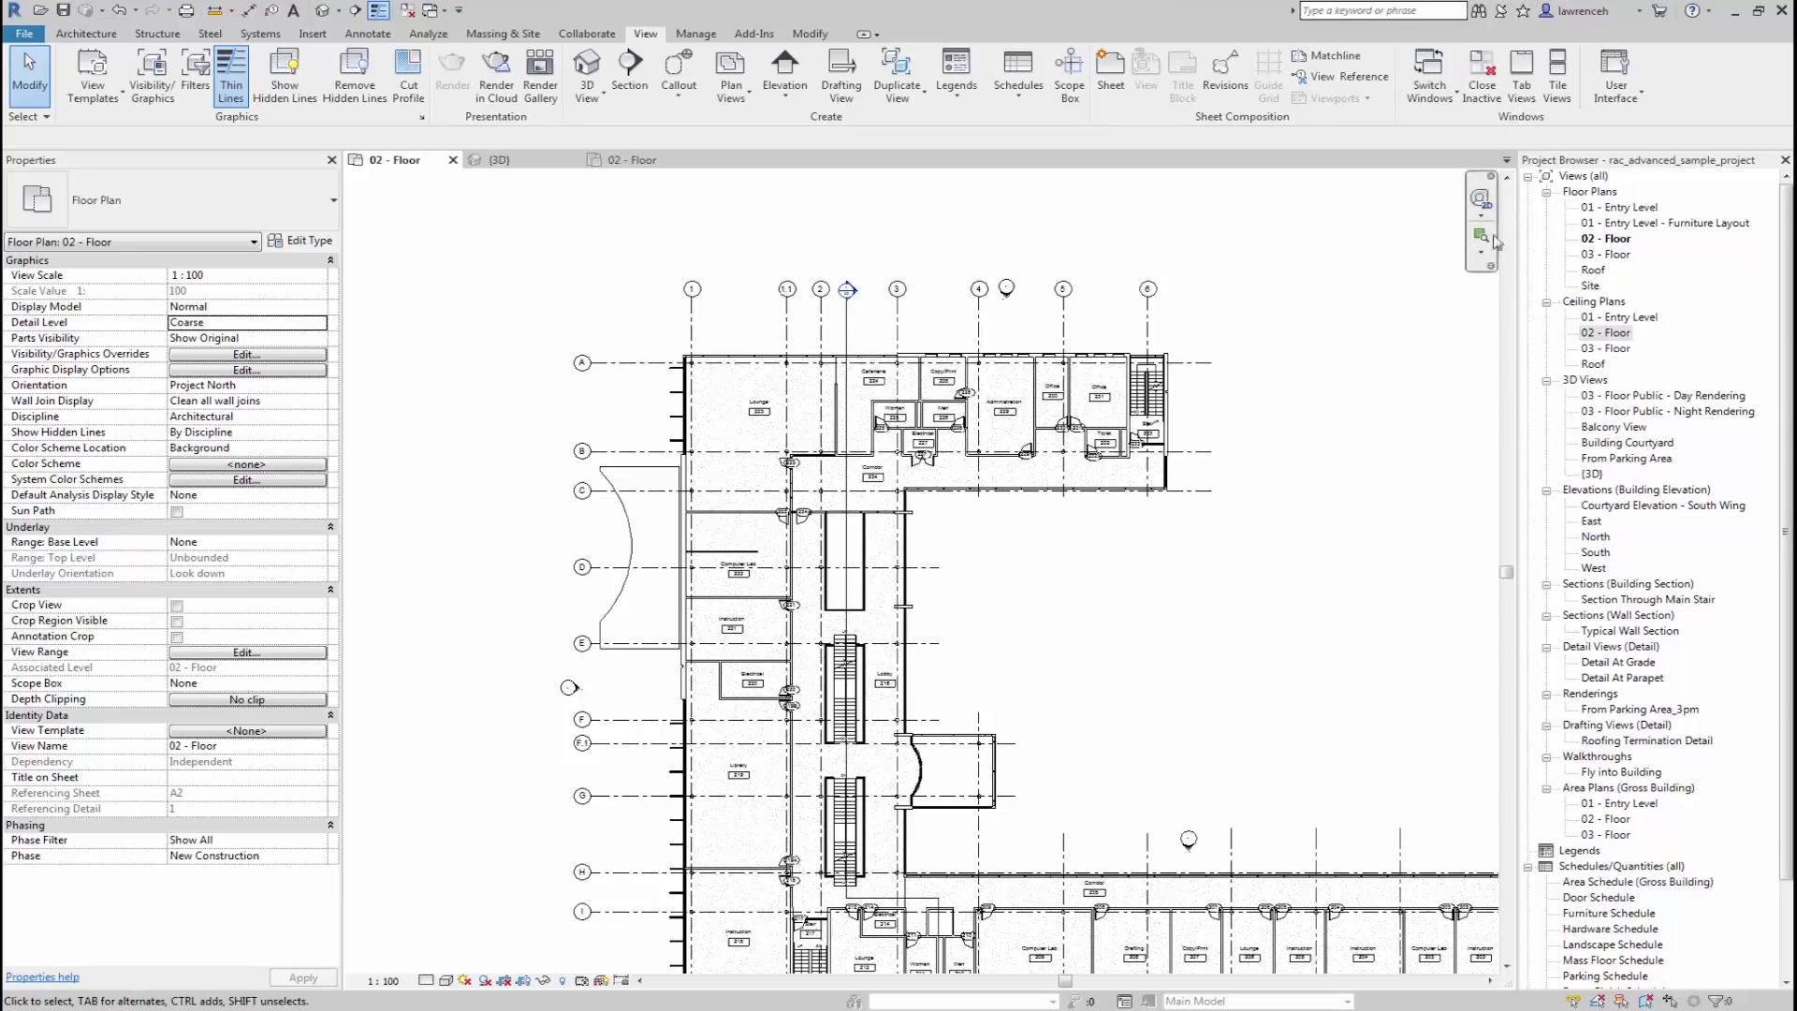
left_click(1573, 98)
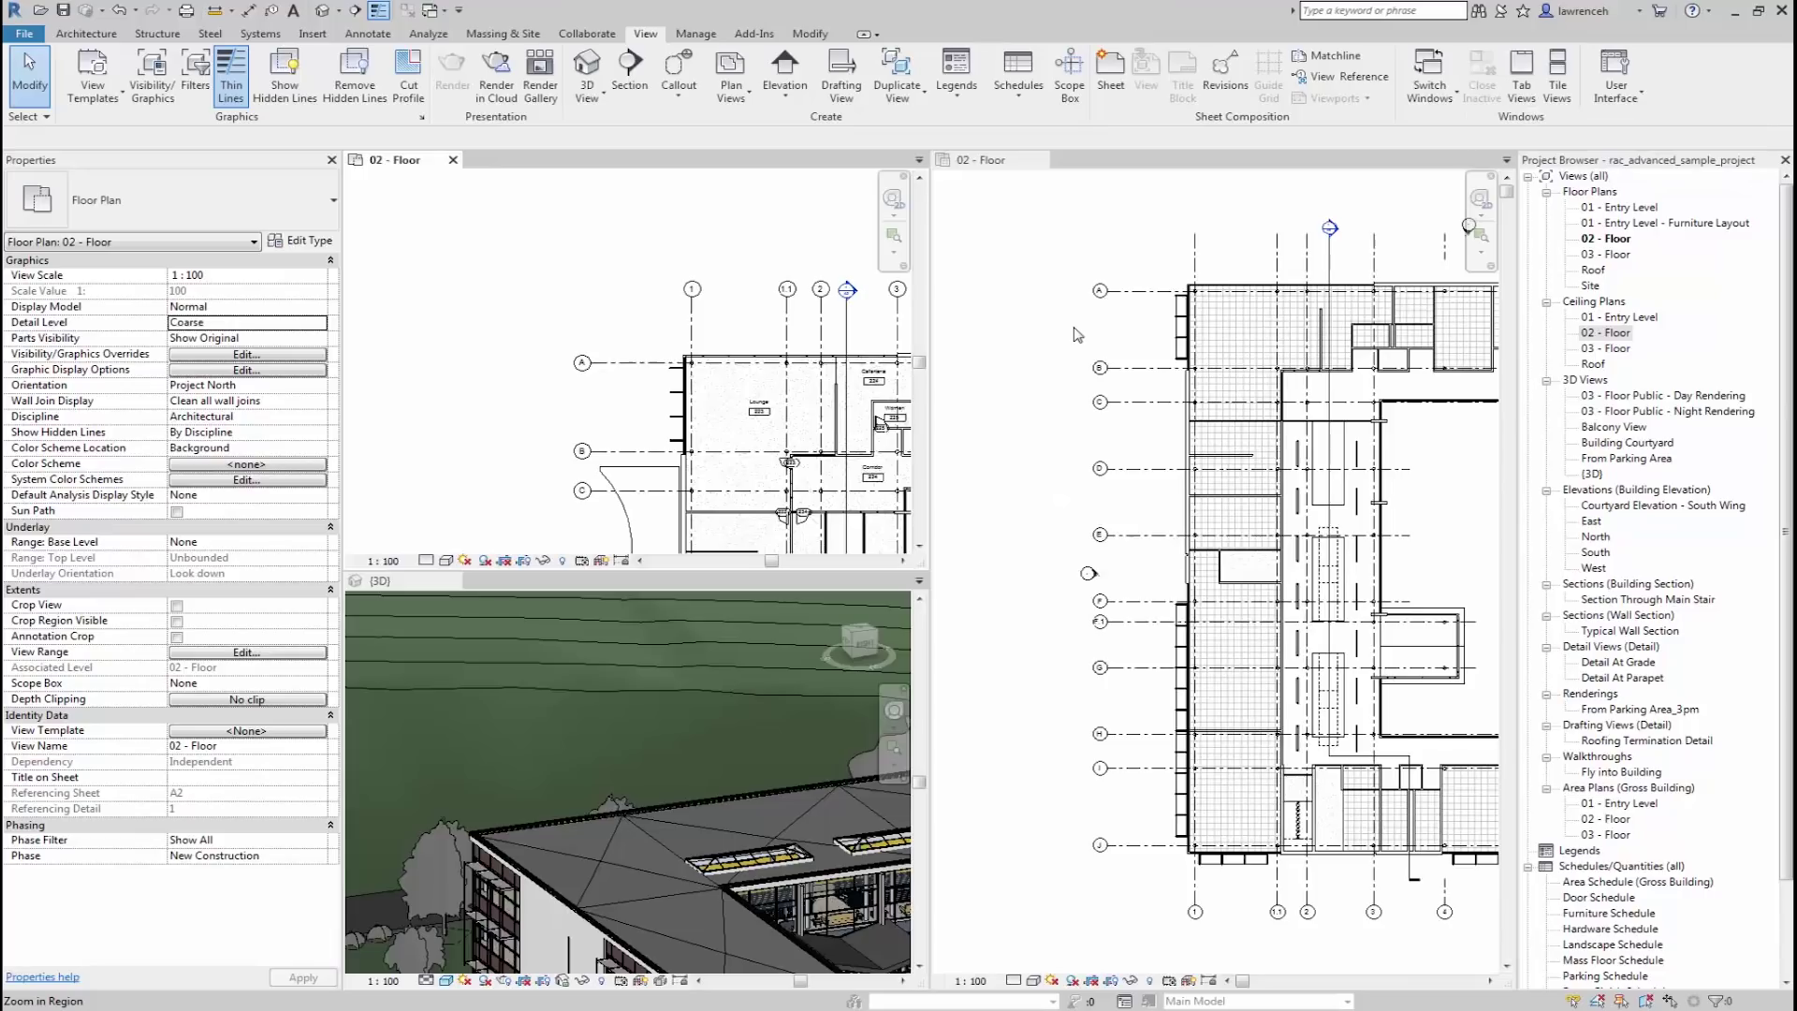
left_click(1520, 103)
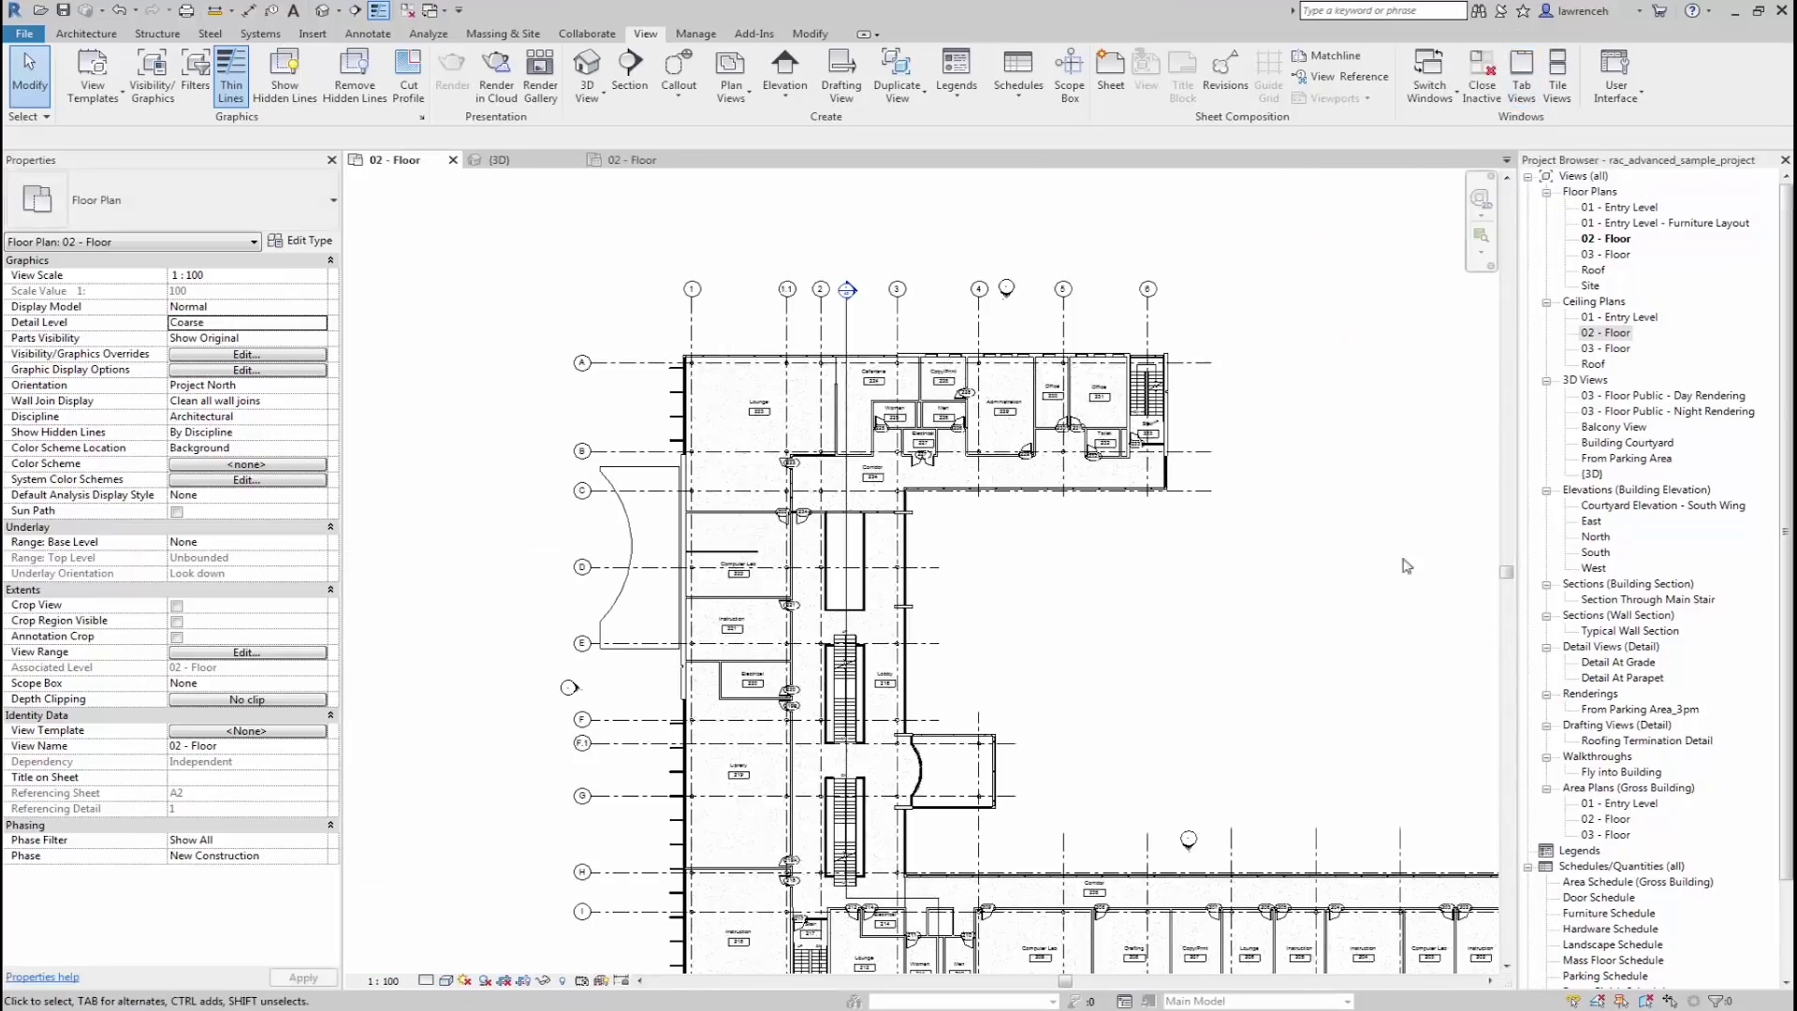
- Close all inactive views, keeping only the 02 - Floor floor plan
left_click(1484, 92)
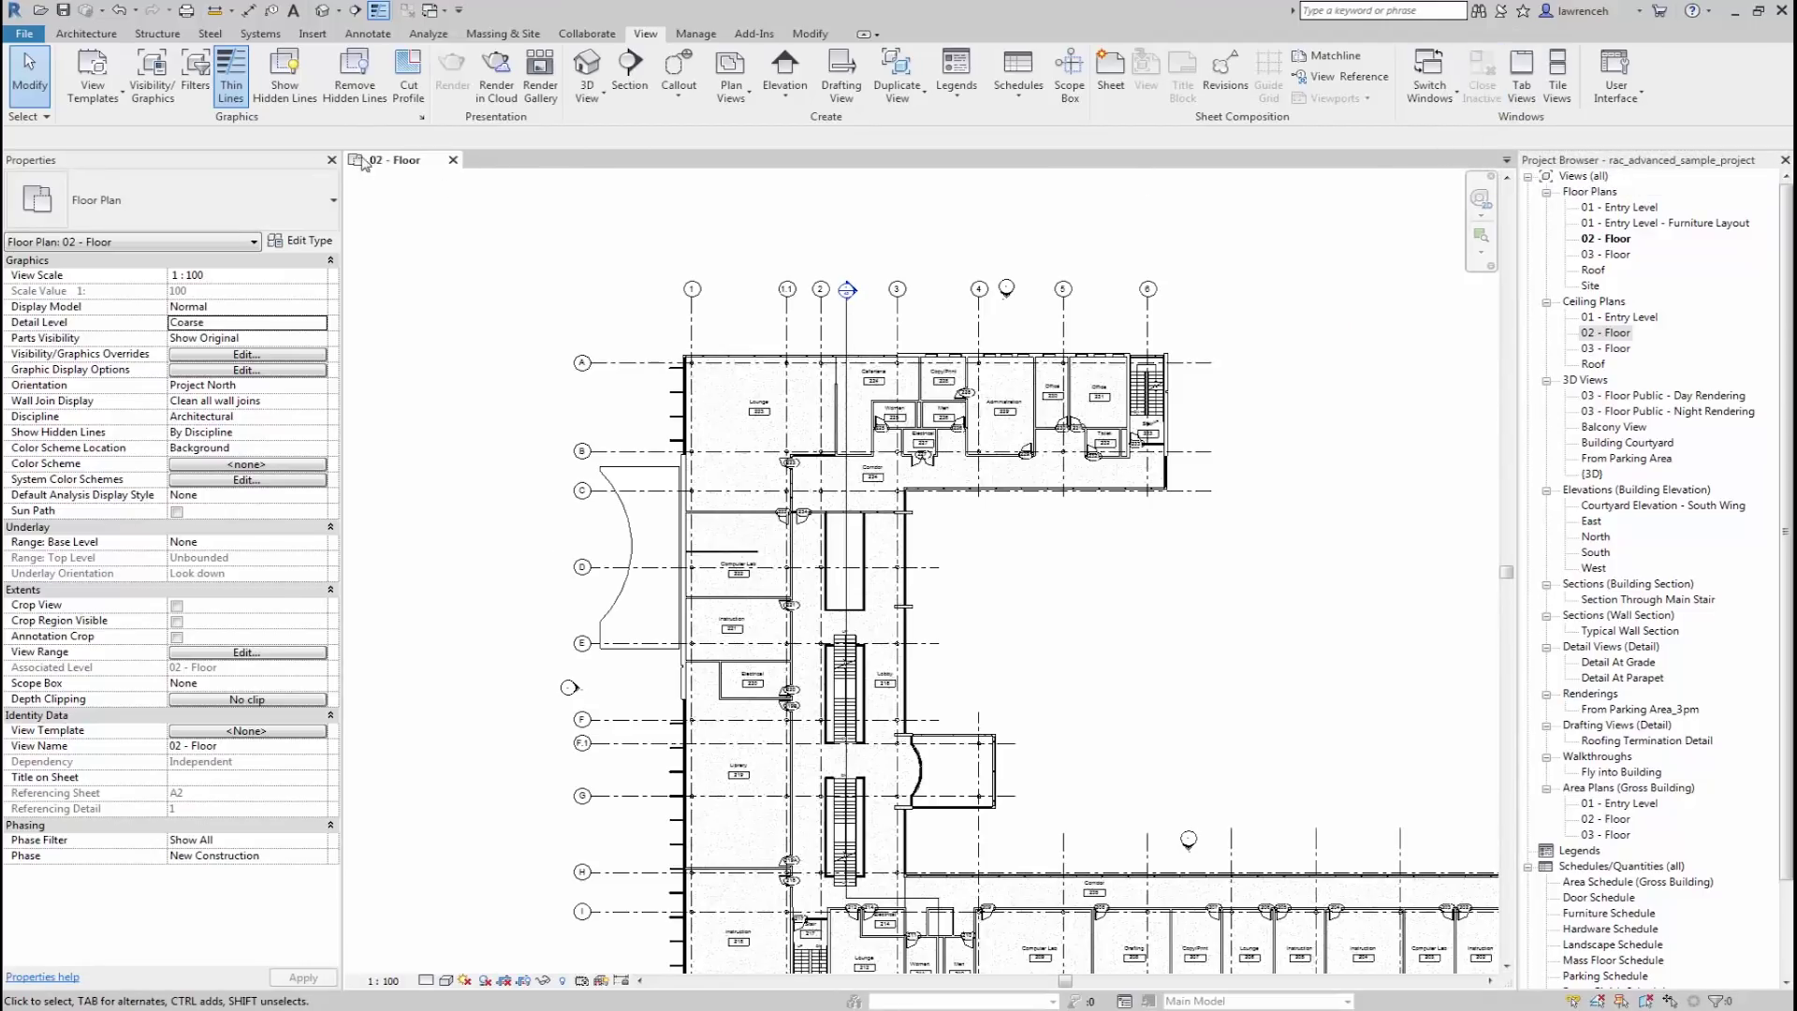
middle_click_drag(1226, 524, 1148, 507)
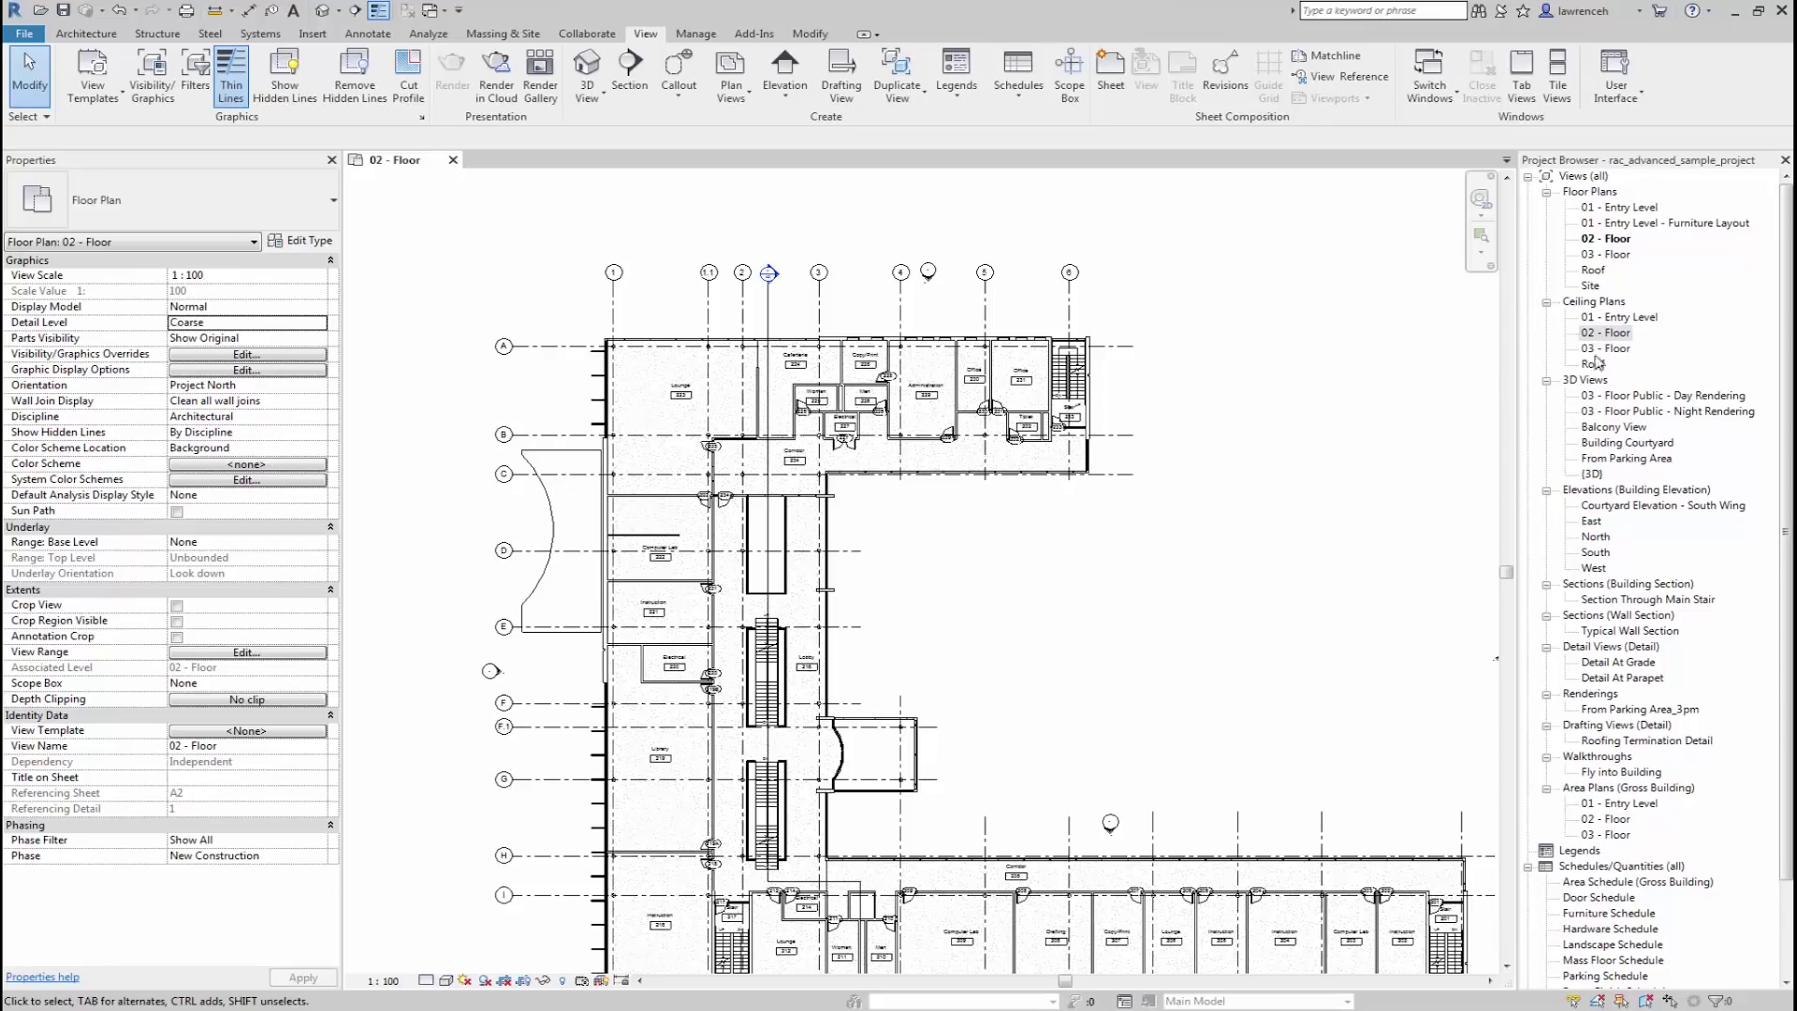
- Rename the 02 - Floor floor plan to Second Floor, including the corresponding level and views
left_click(1609, 241)
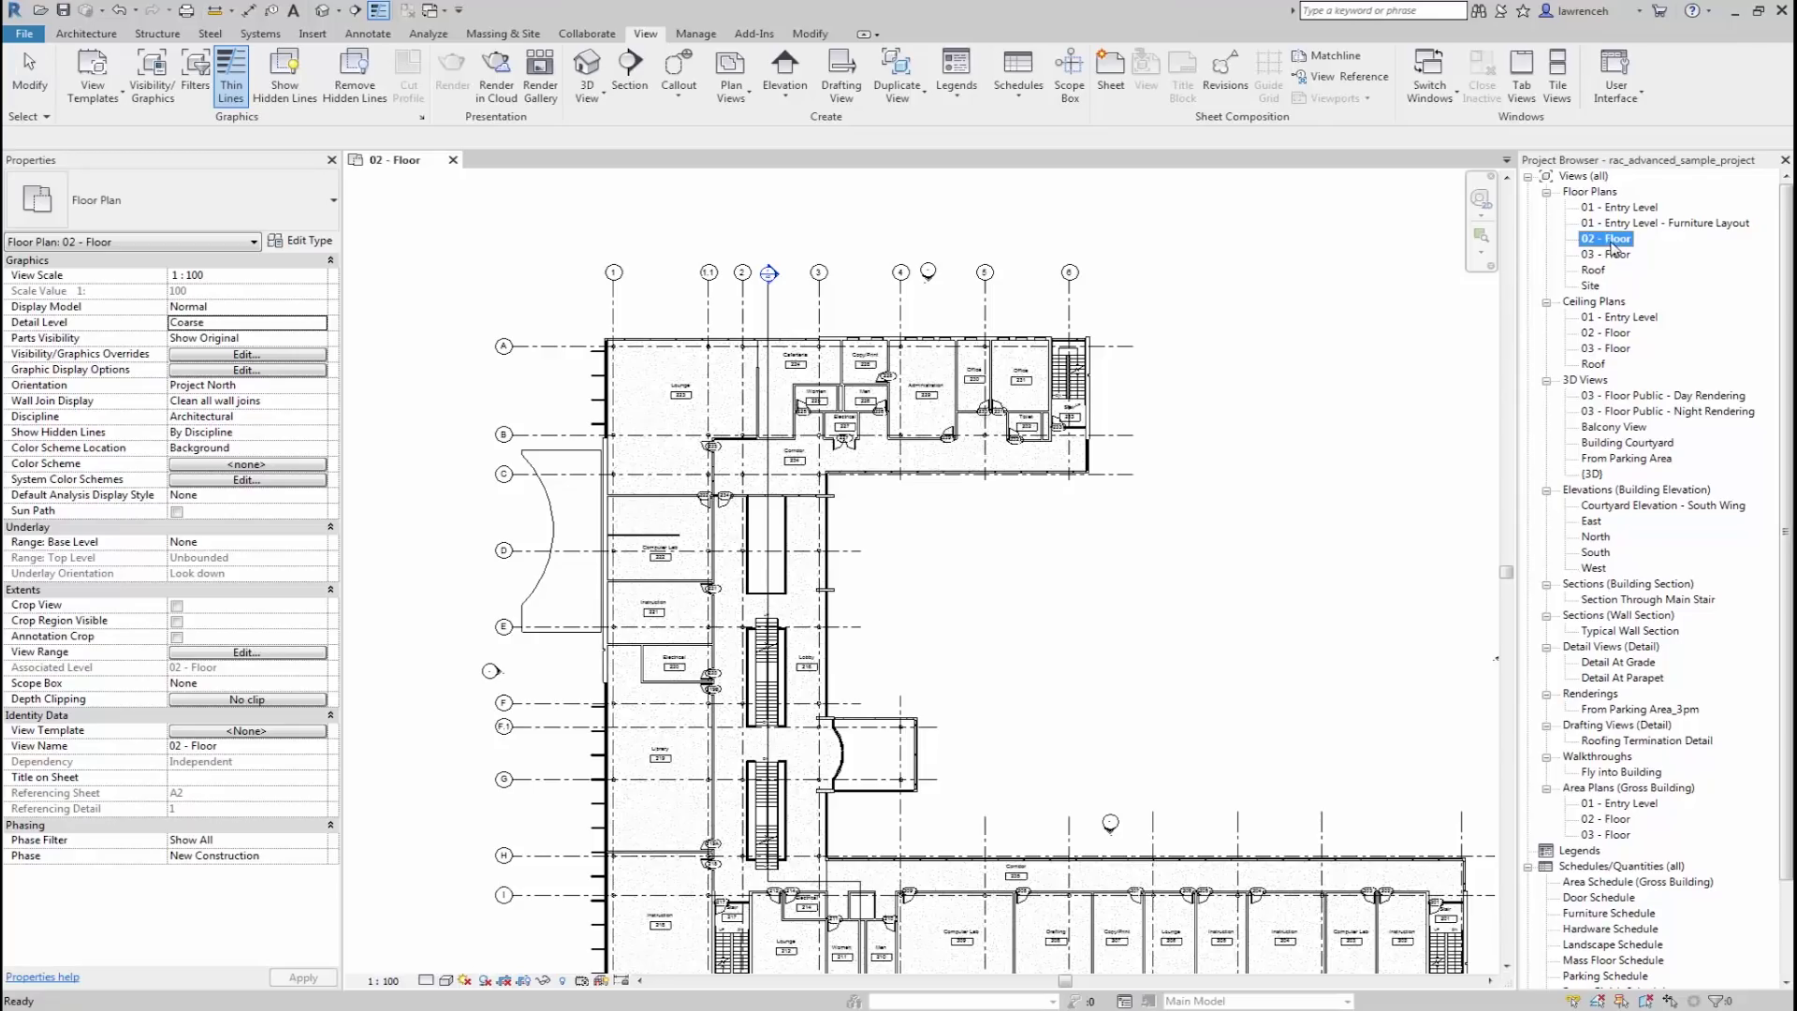
left_click(1611, 240)
type("Second")
key("Return")
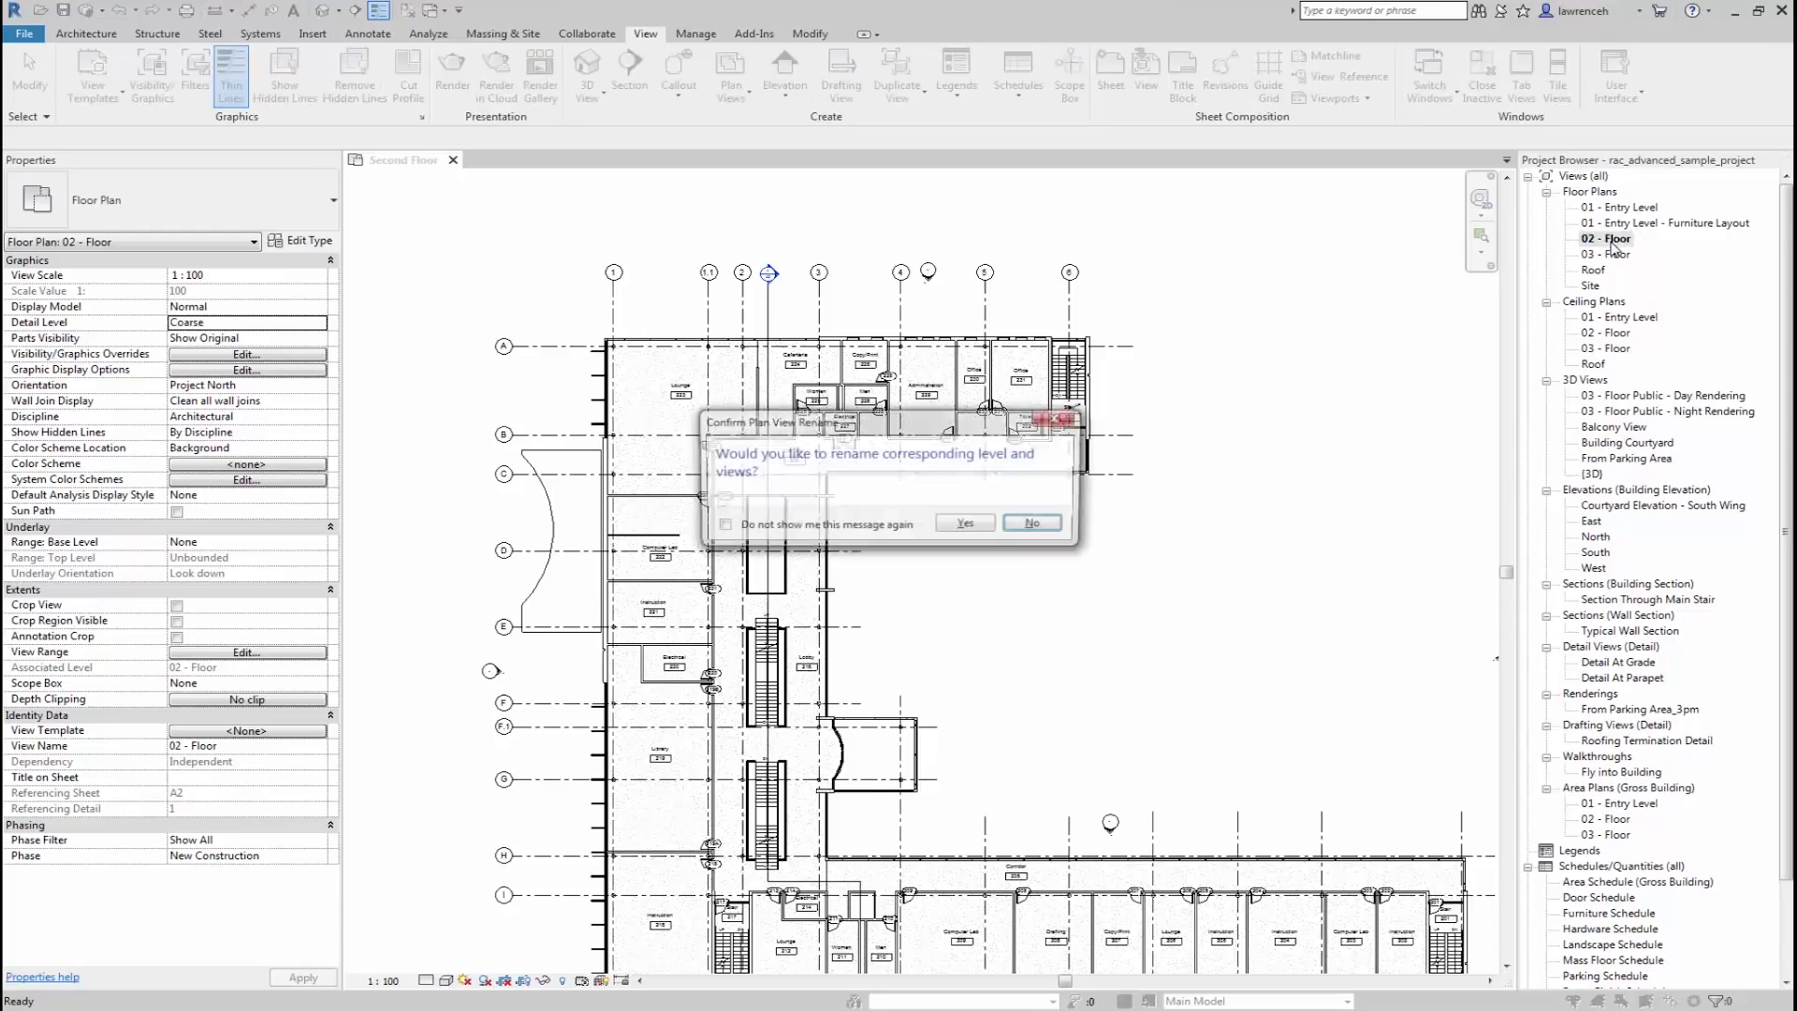
left_click(957, 530)
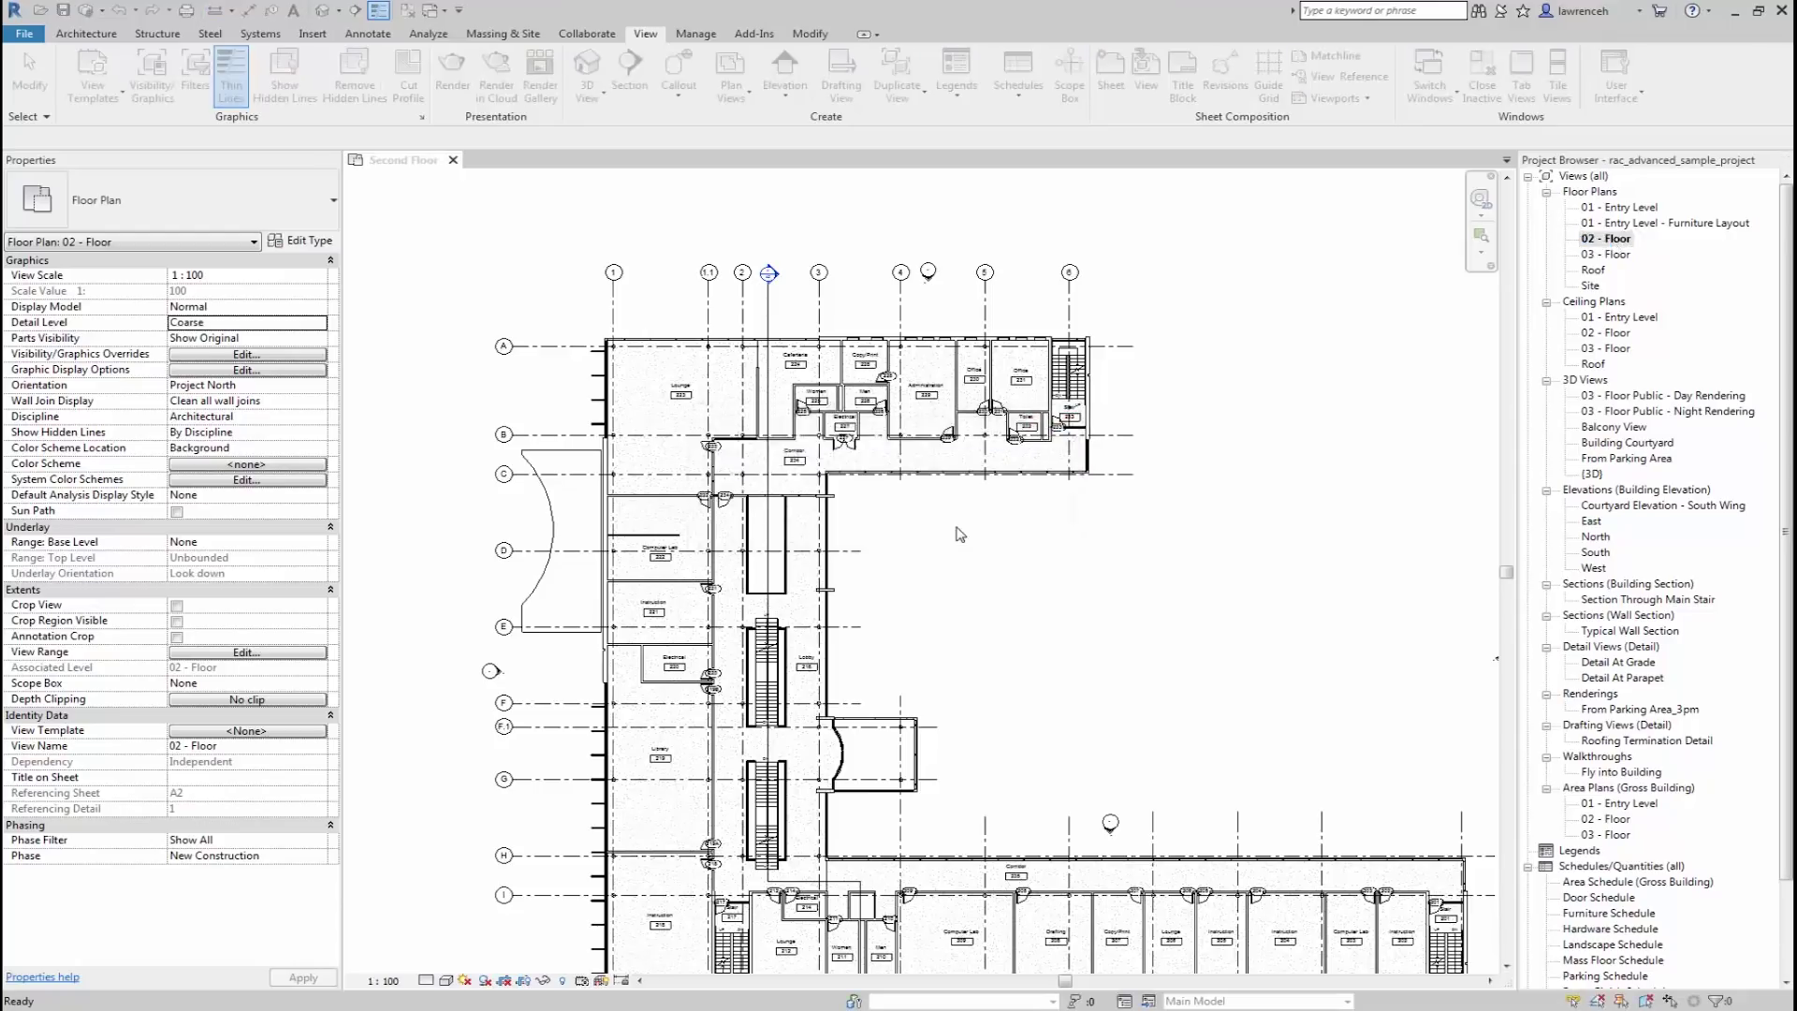
right_click(1624, 272)
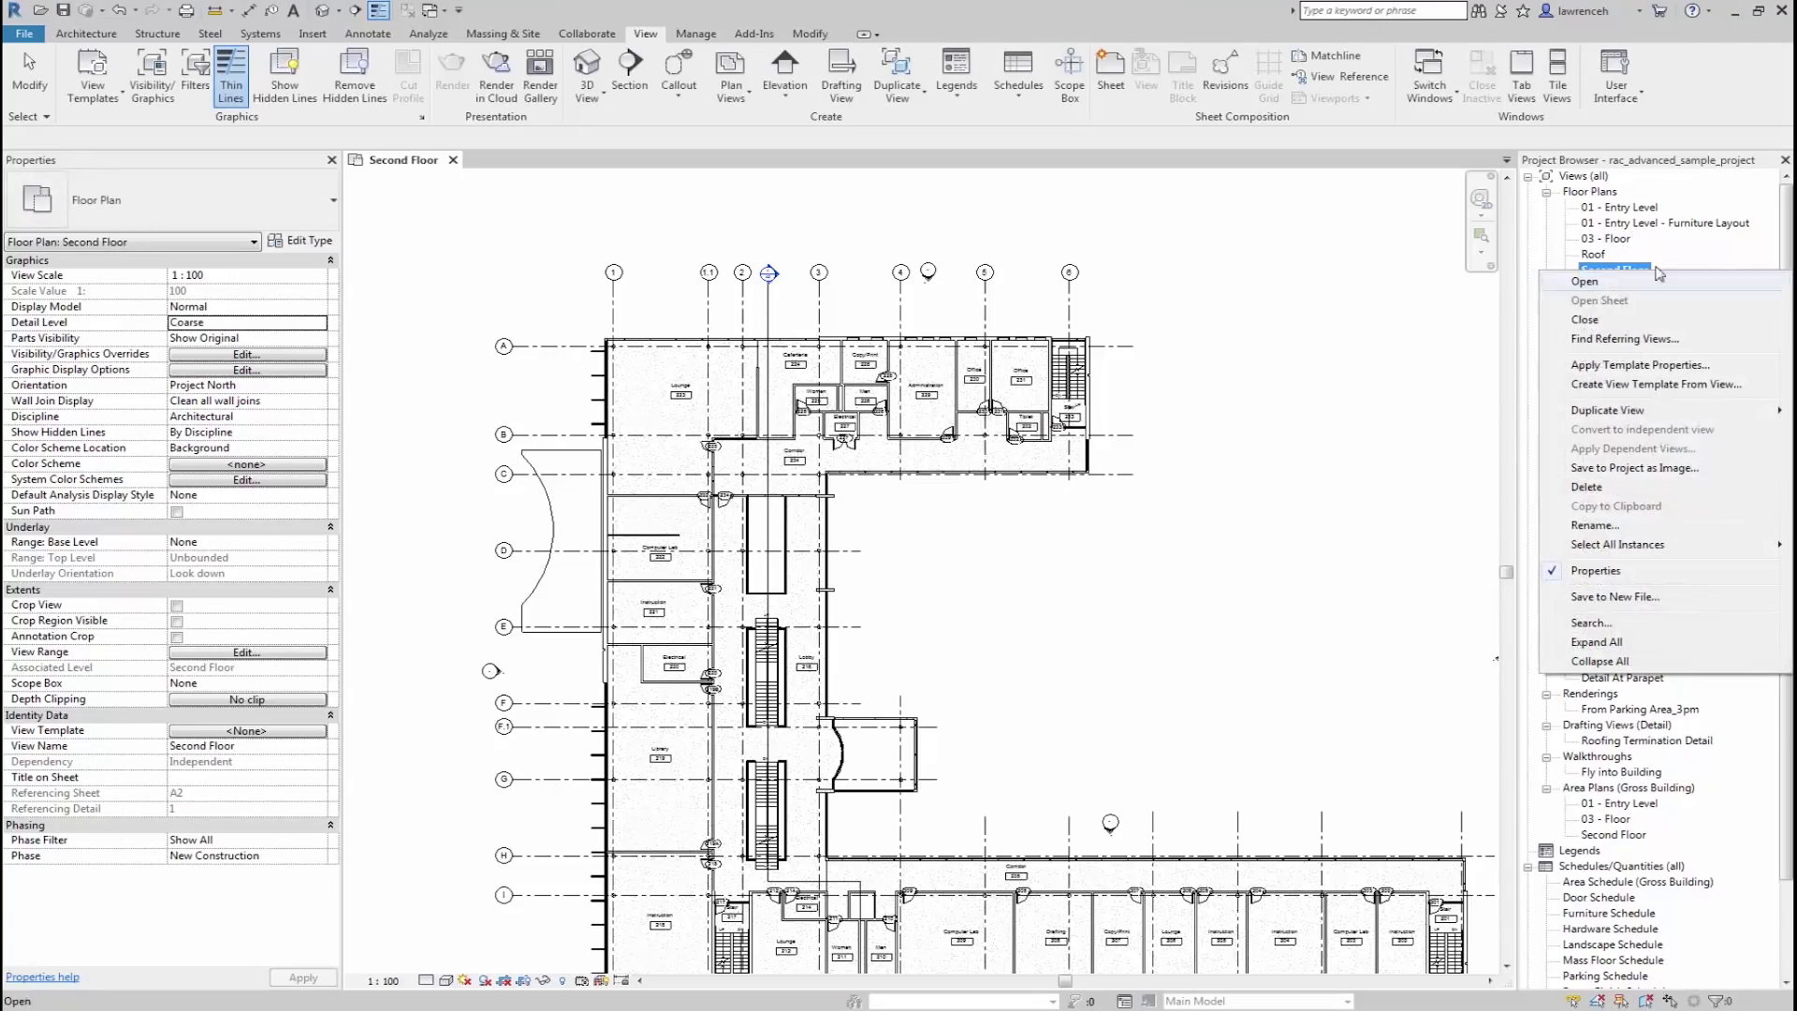
left_click(1266, 275)
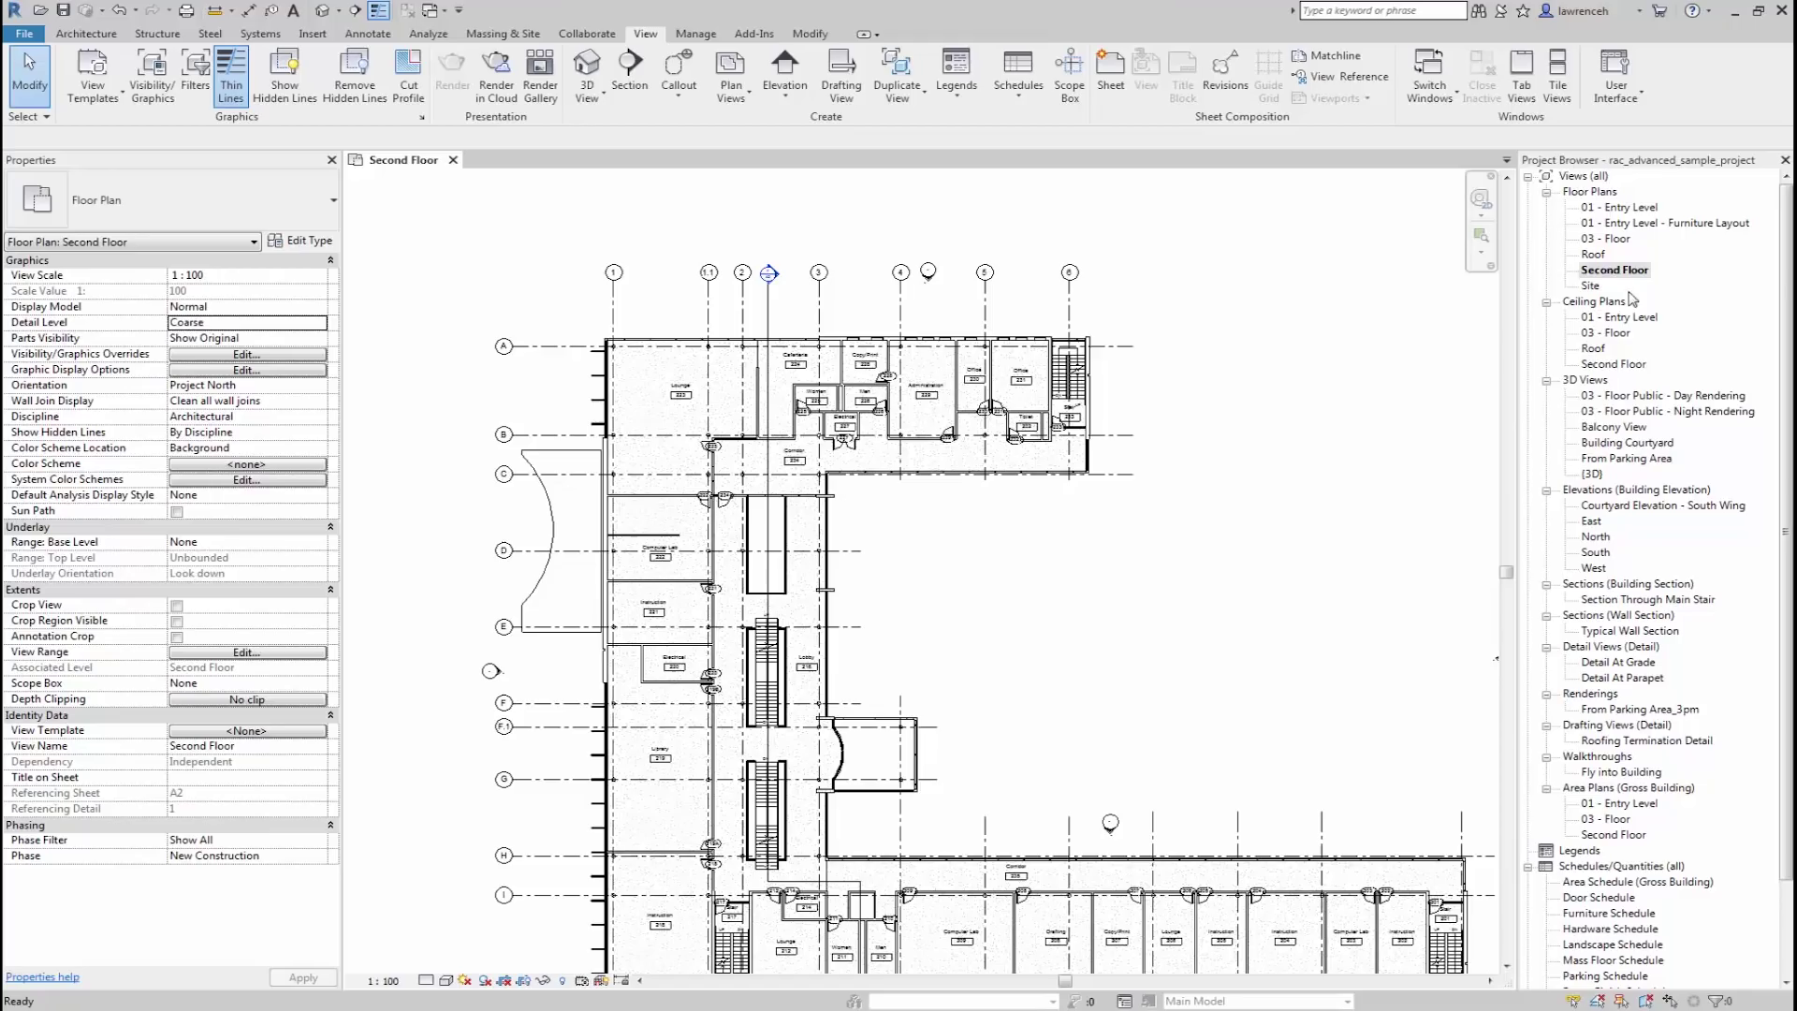
- Select the 03 - Floor Public - Night Rendering 3D view in the Project Browser
left_click(1606, 334)
left_click(1665, 409)
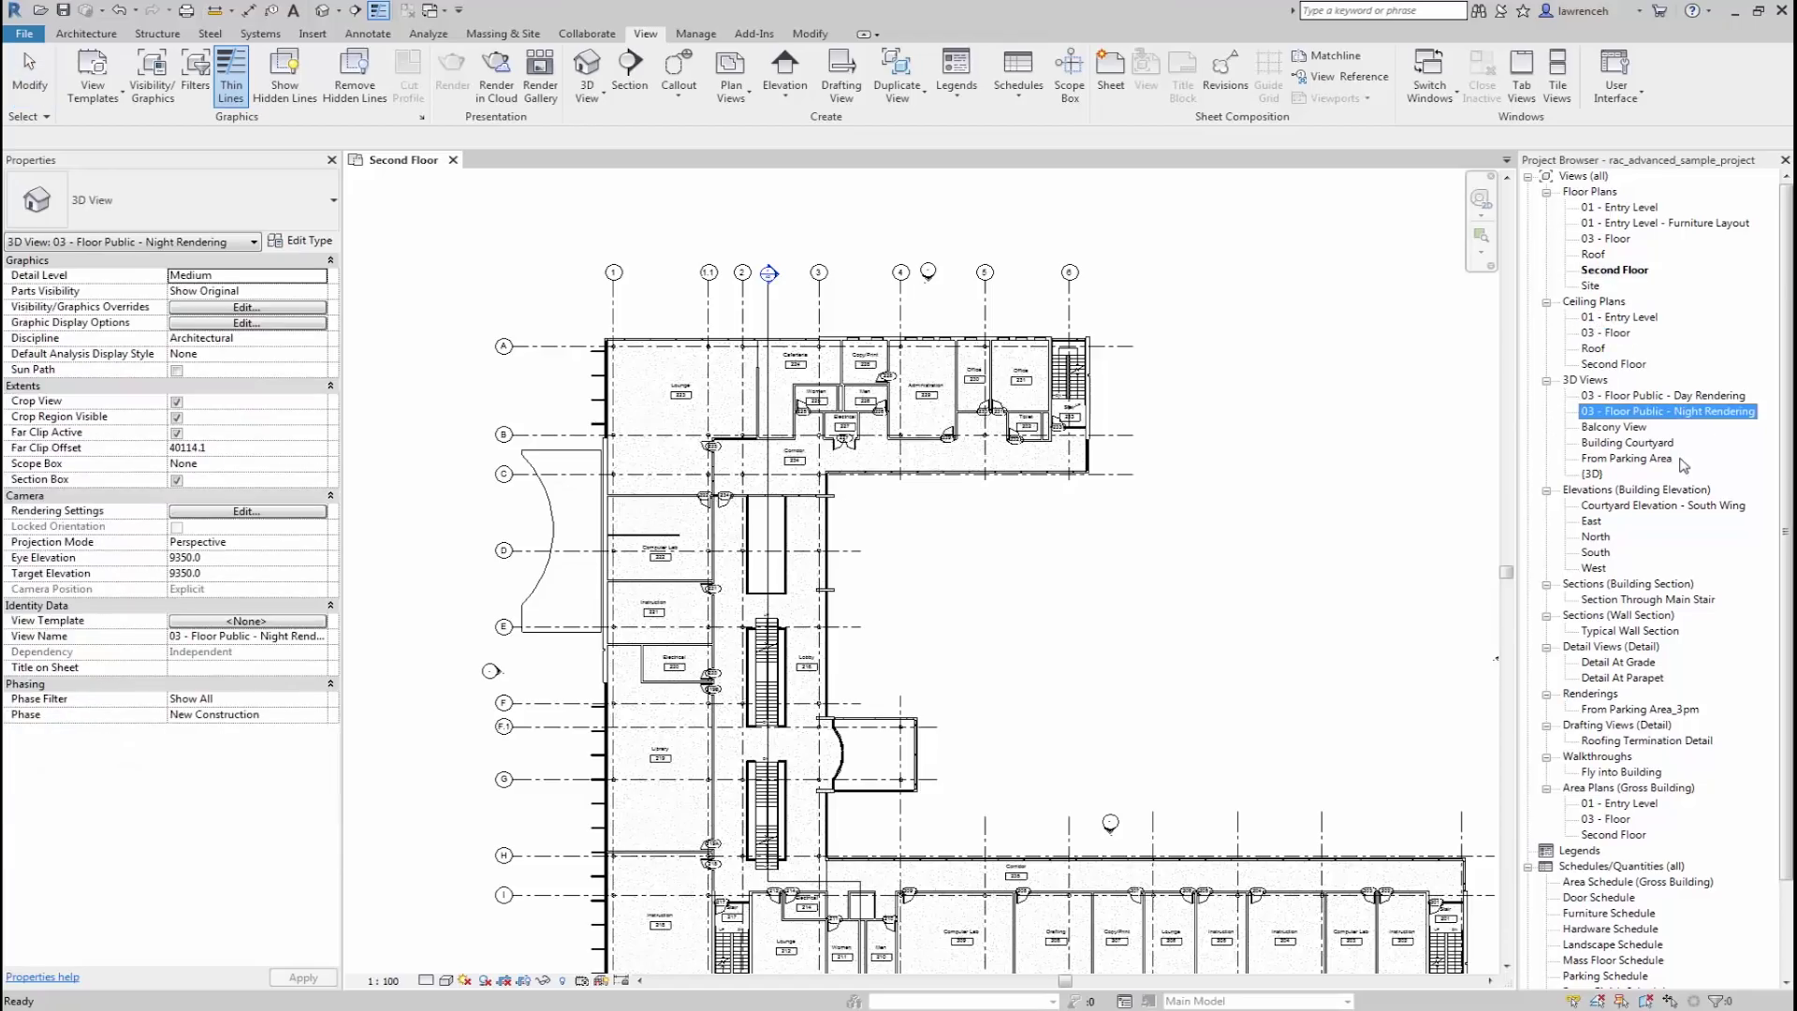
left_click(1606, 239)
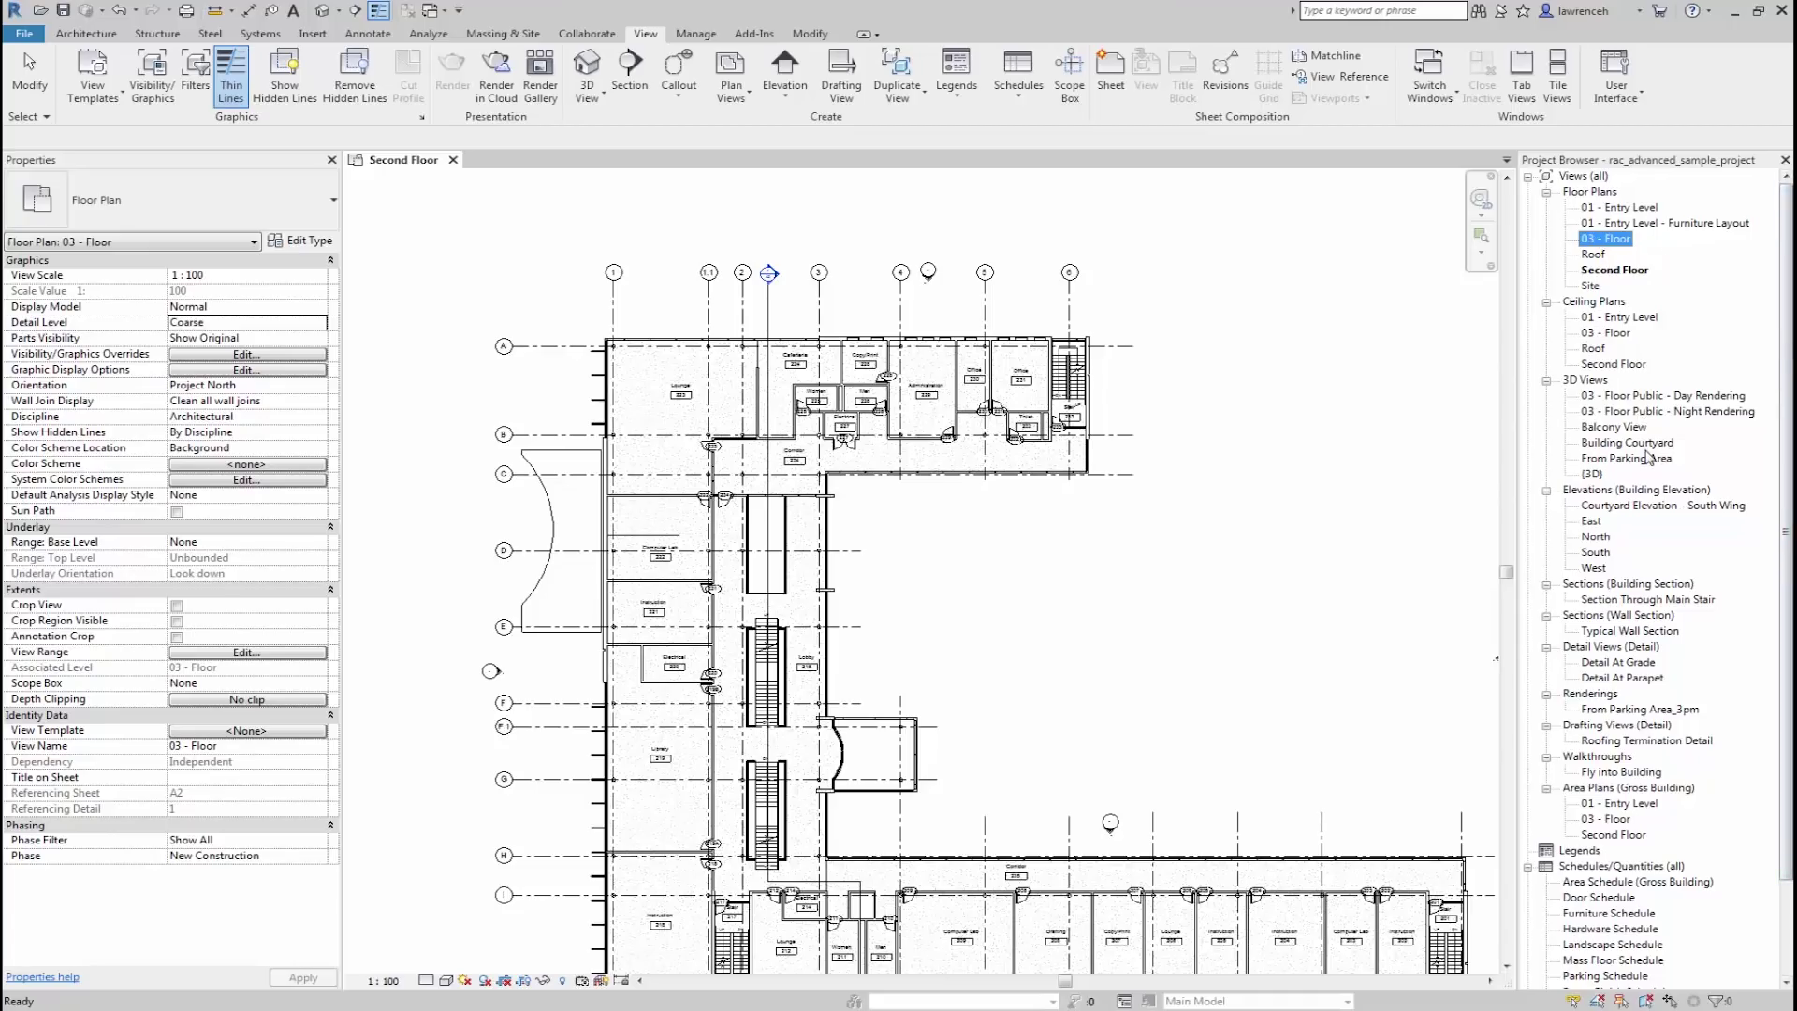
left_click(1624, 339)
left_click(1306, 433)
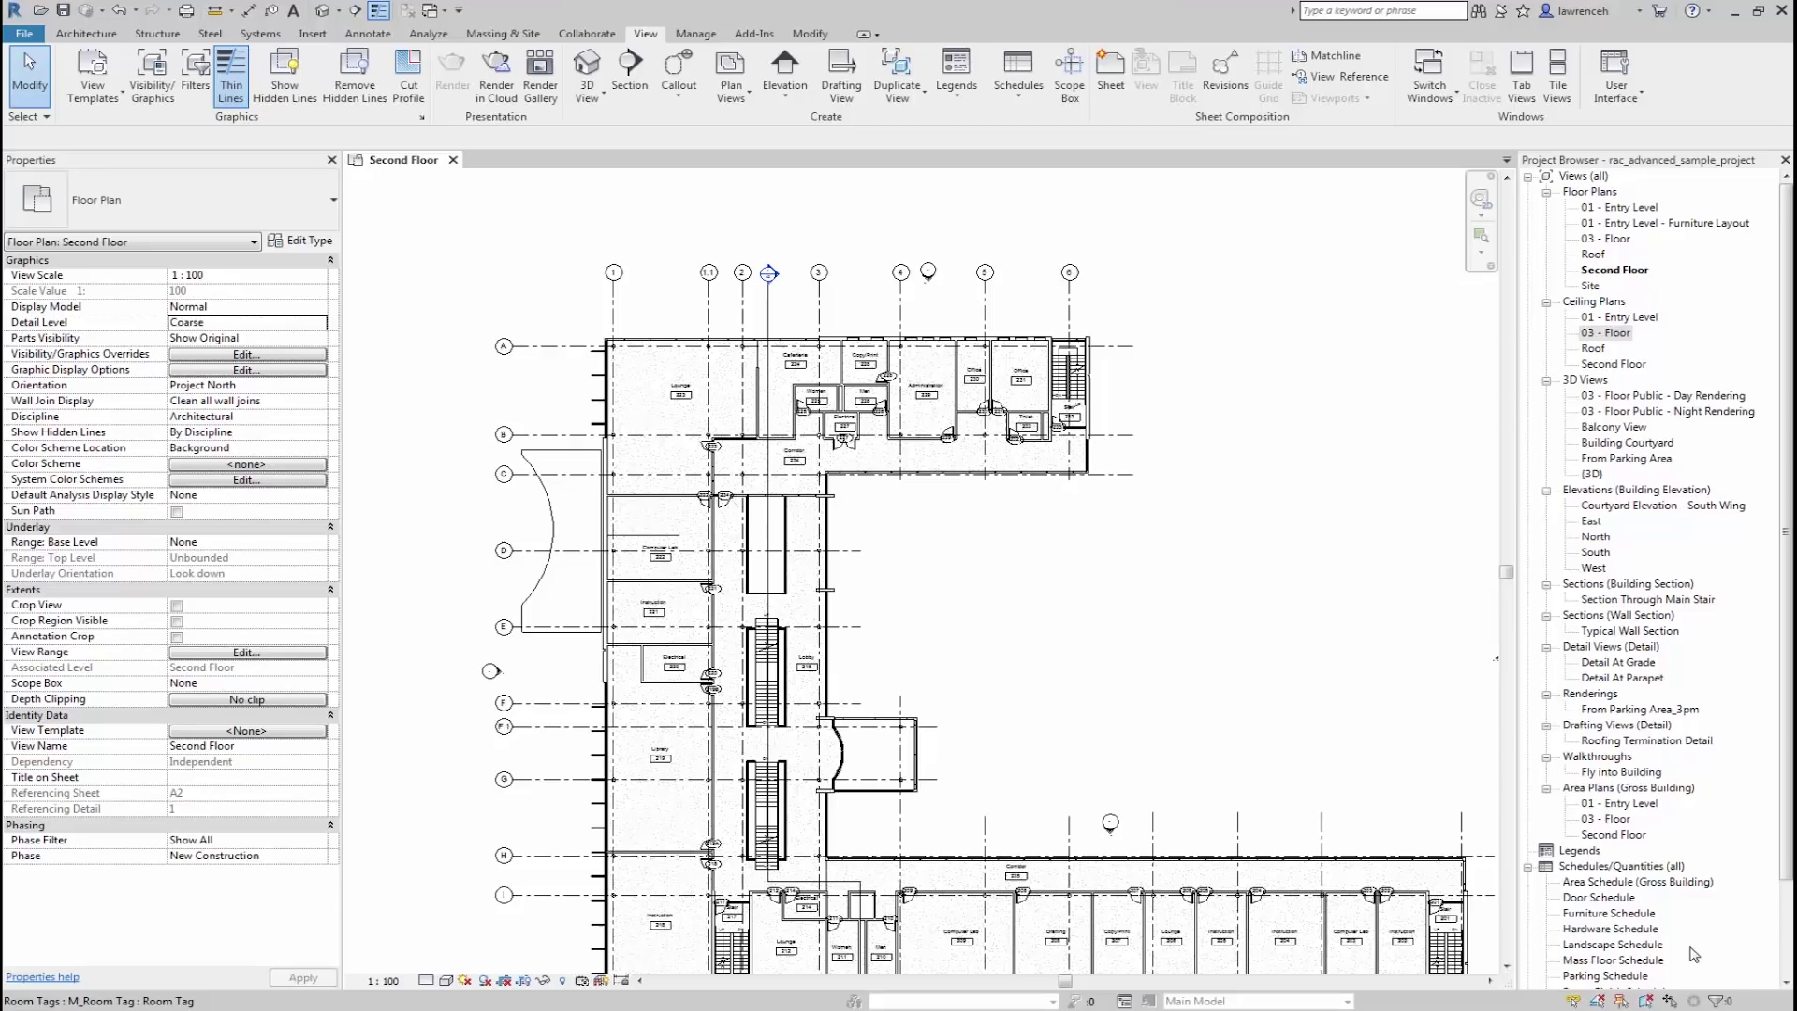
- Create a new browser organization scheme for Schedules/Quantities named Room Schedules
left_click(1620, 866)
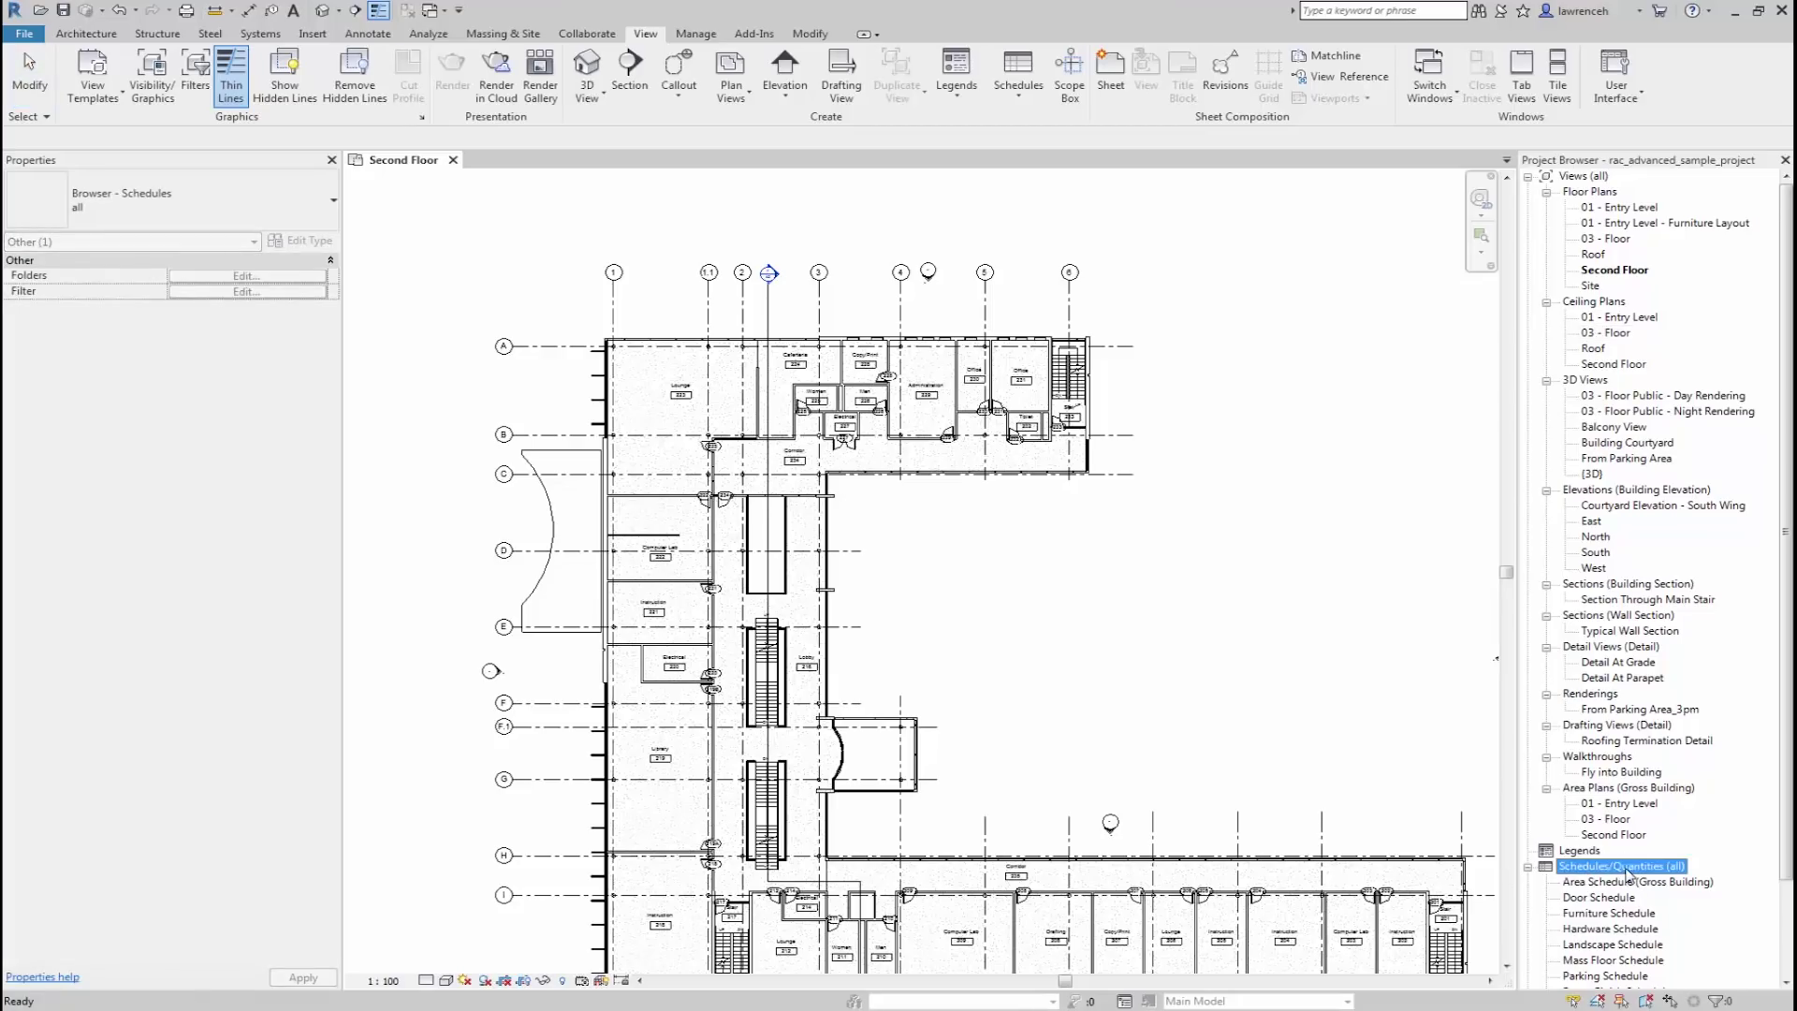
right_click(1614, 870)
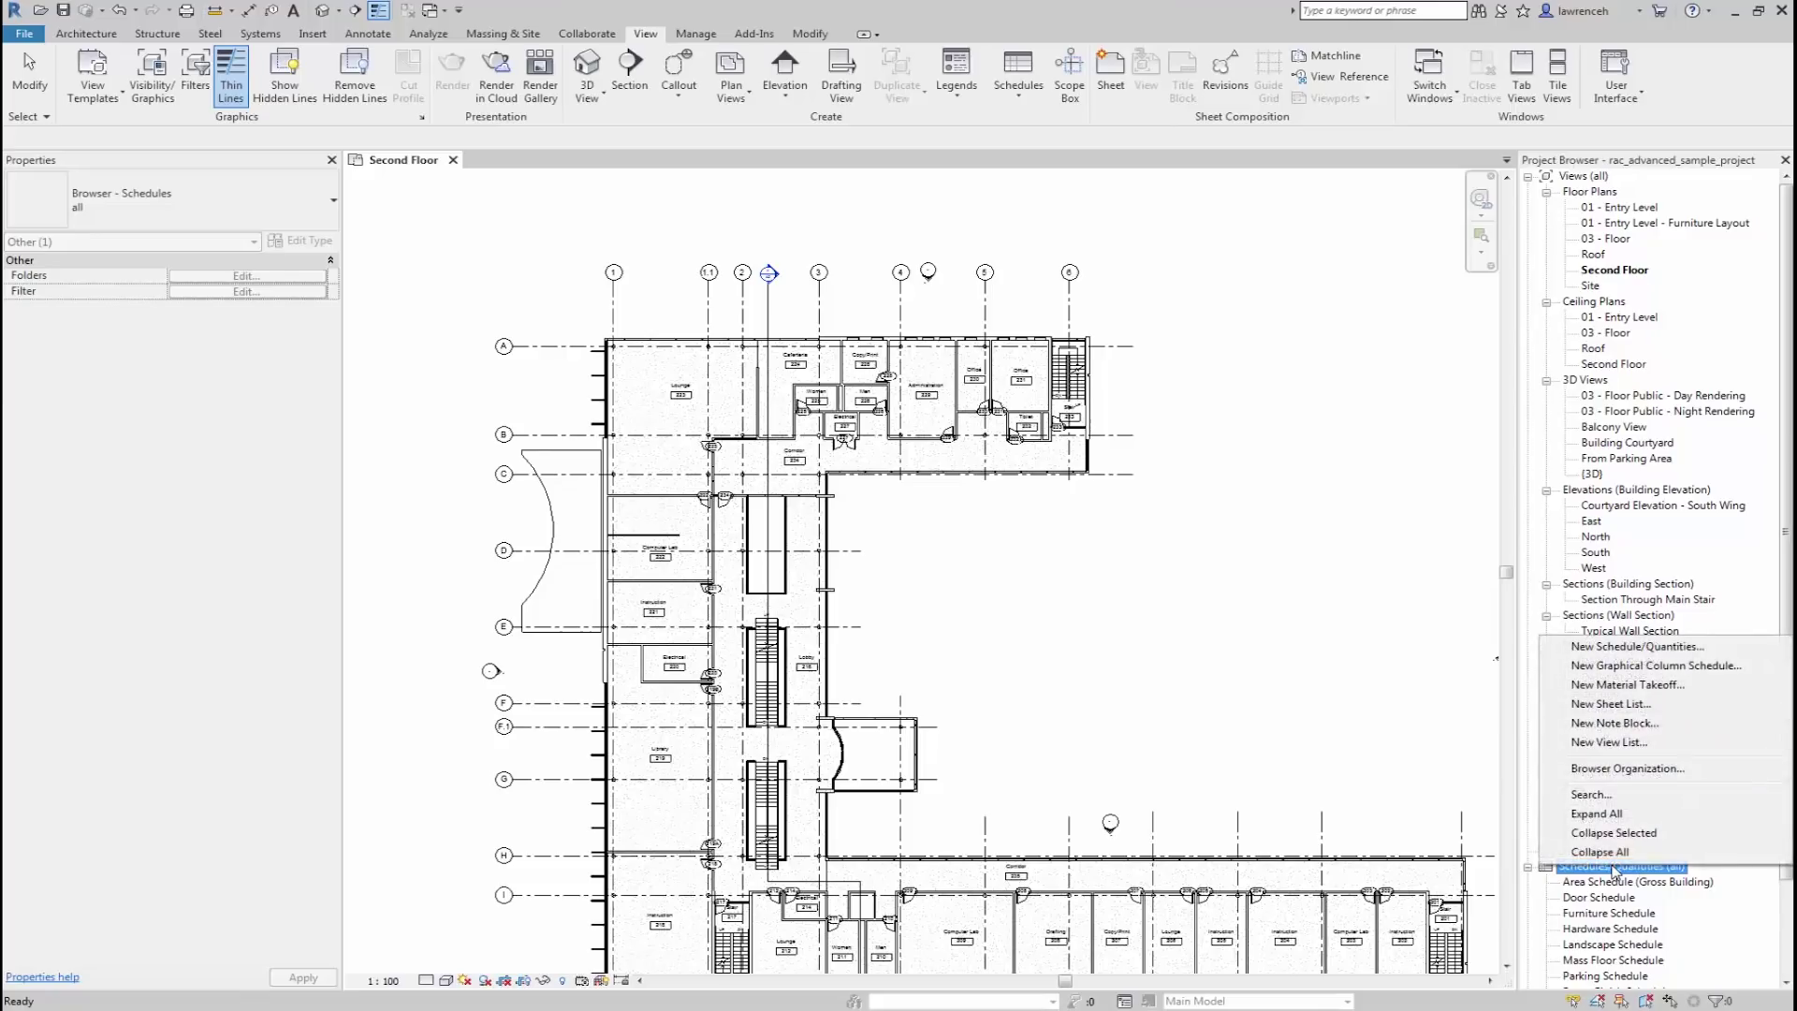
left_click(1671, 771)
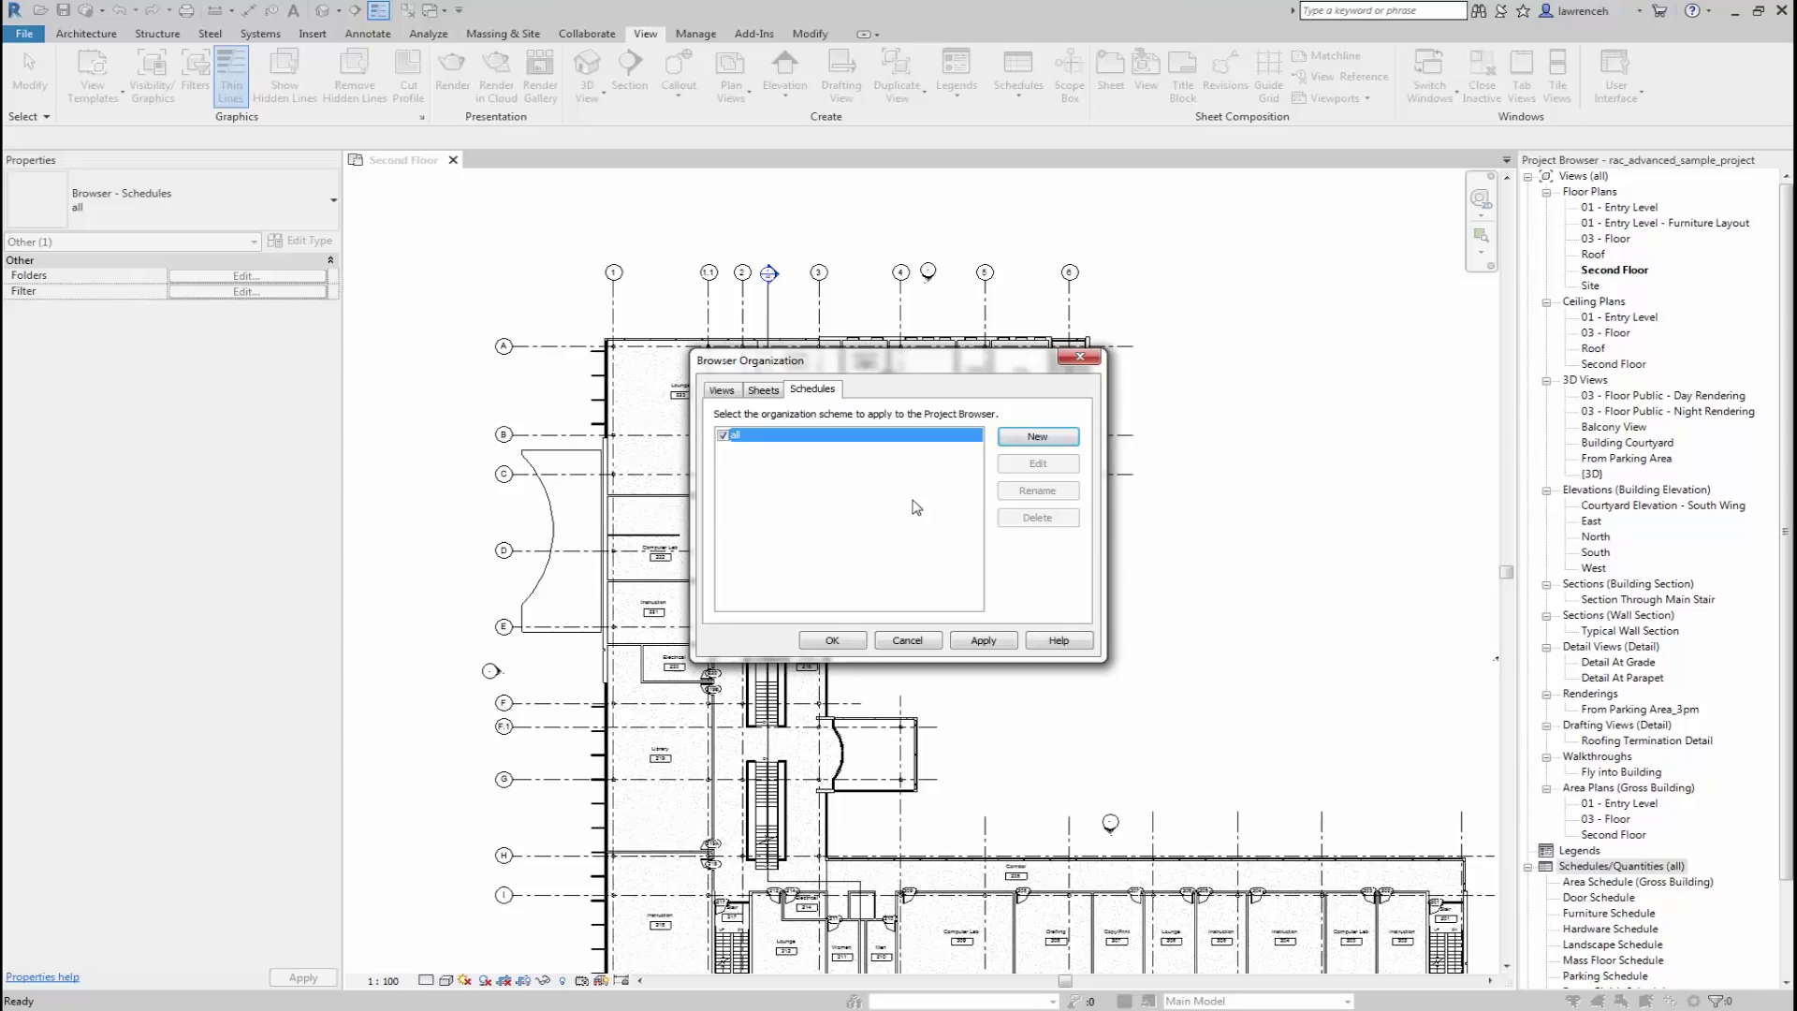
left_click(1029, 437)
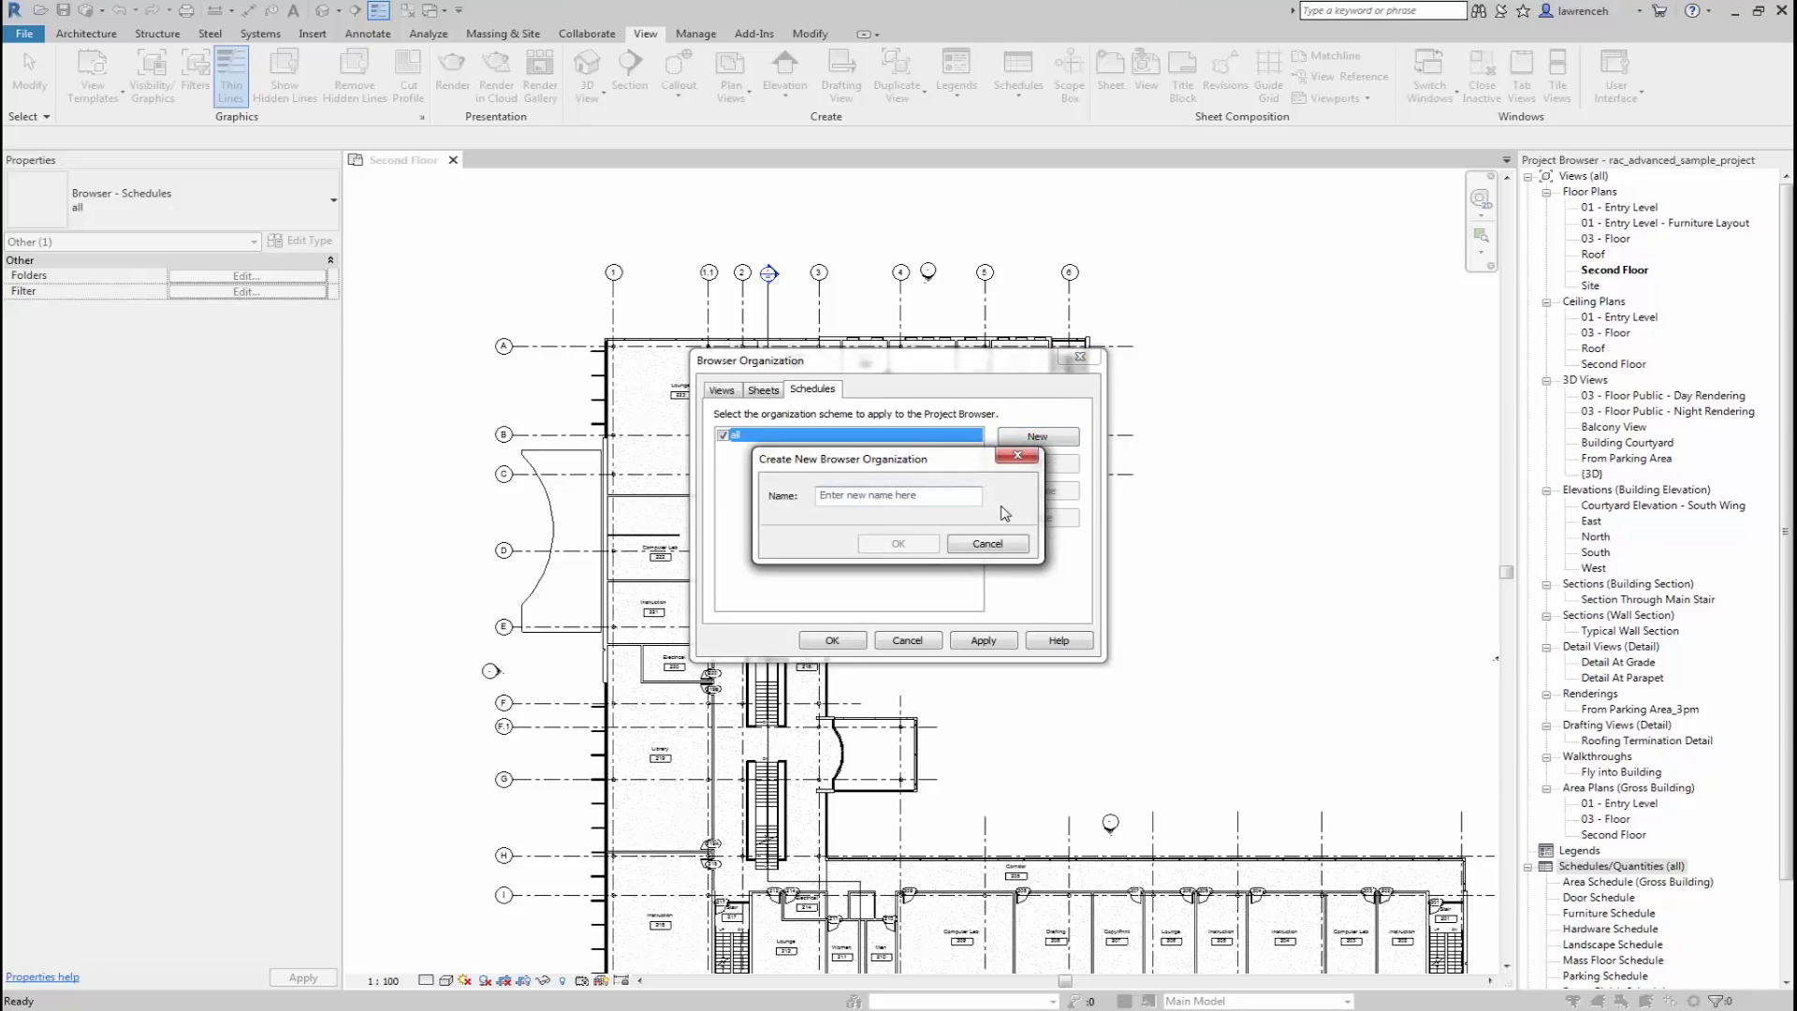
type("Room Schedules")
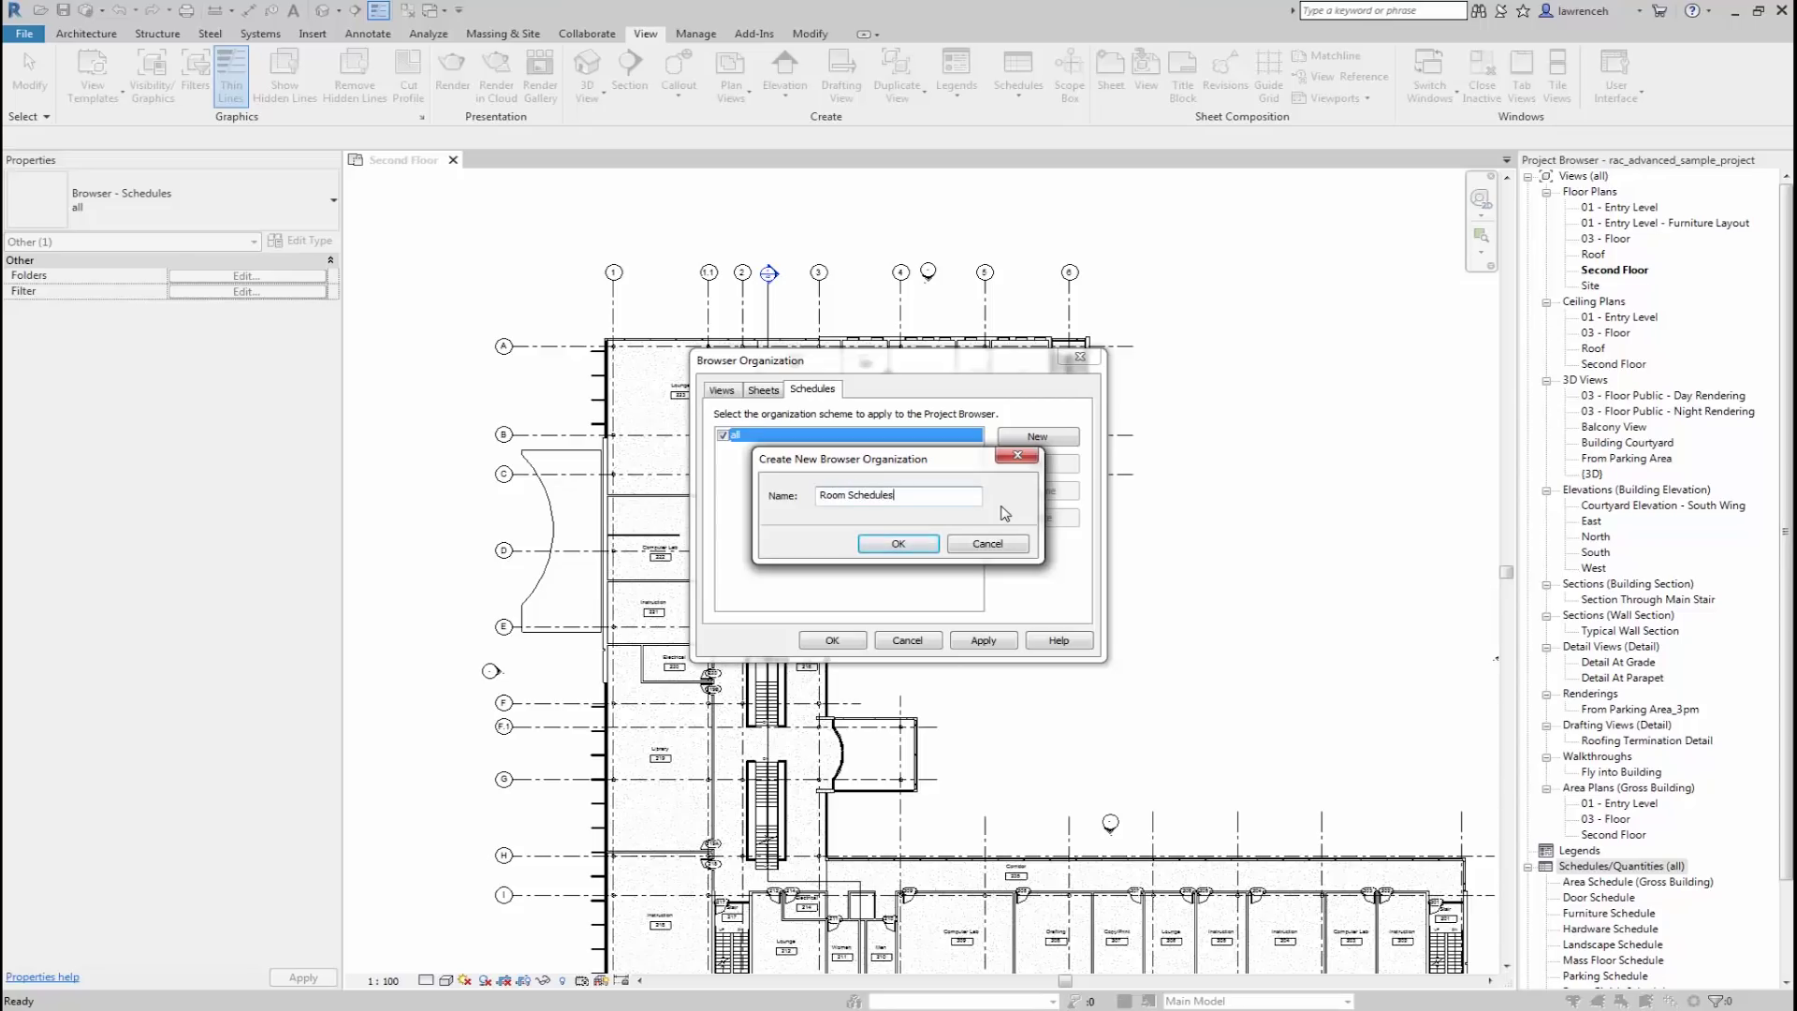
left_click(898, 544)
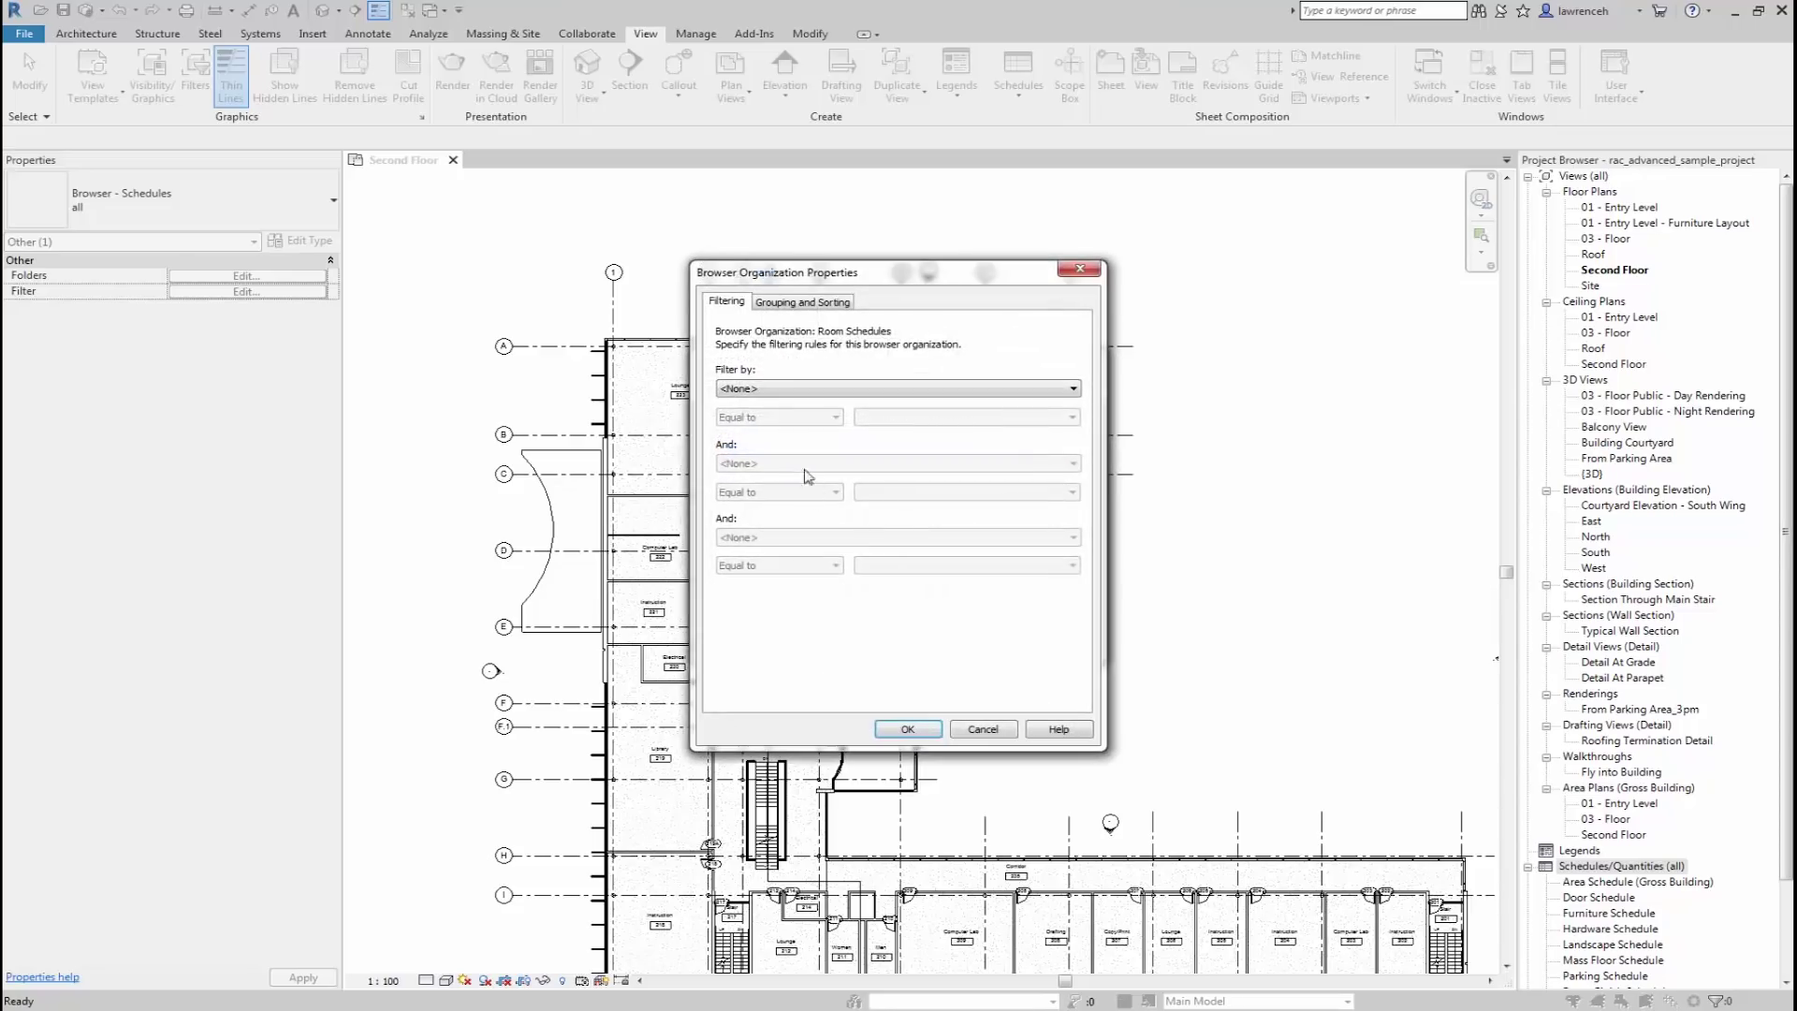
- Group the Room Schedules scheme by Category and then by View Name, and apply it to the Project Browser
left_click(803, 301)
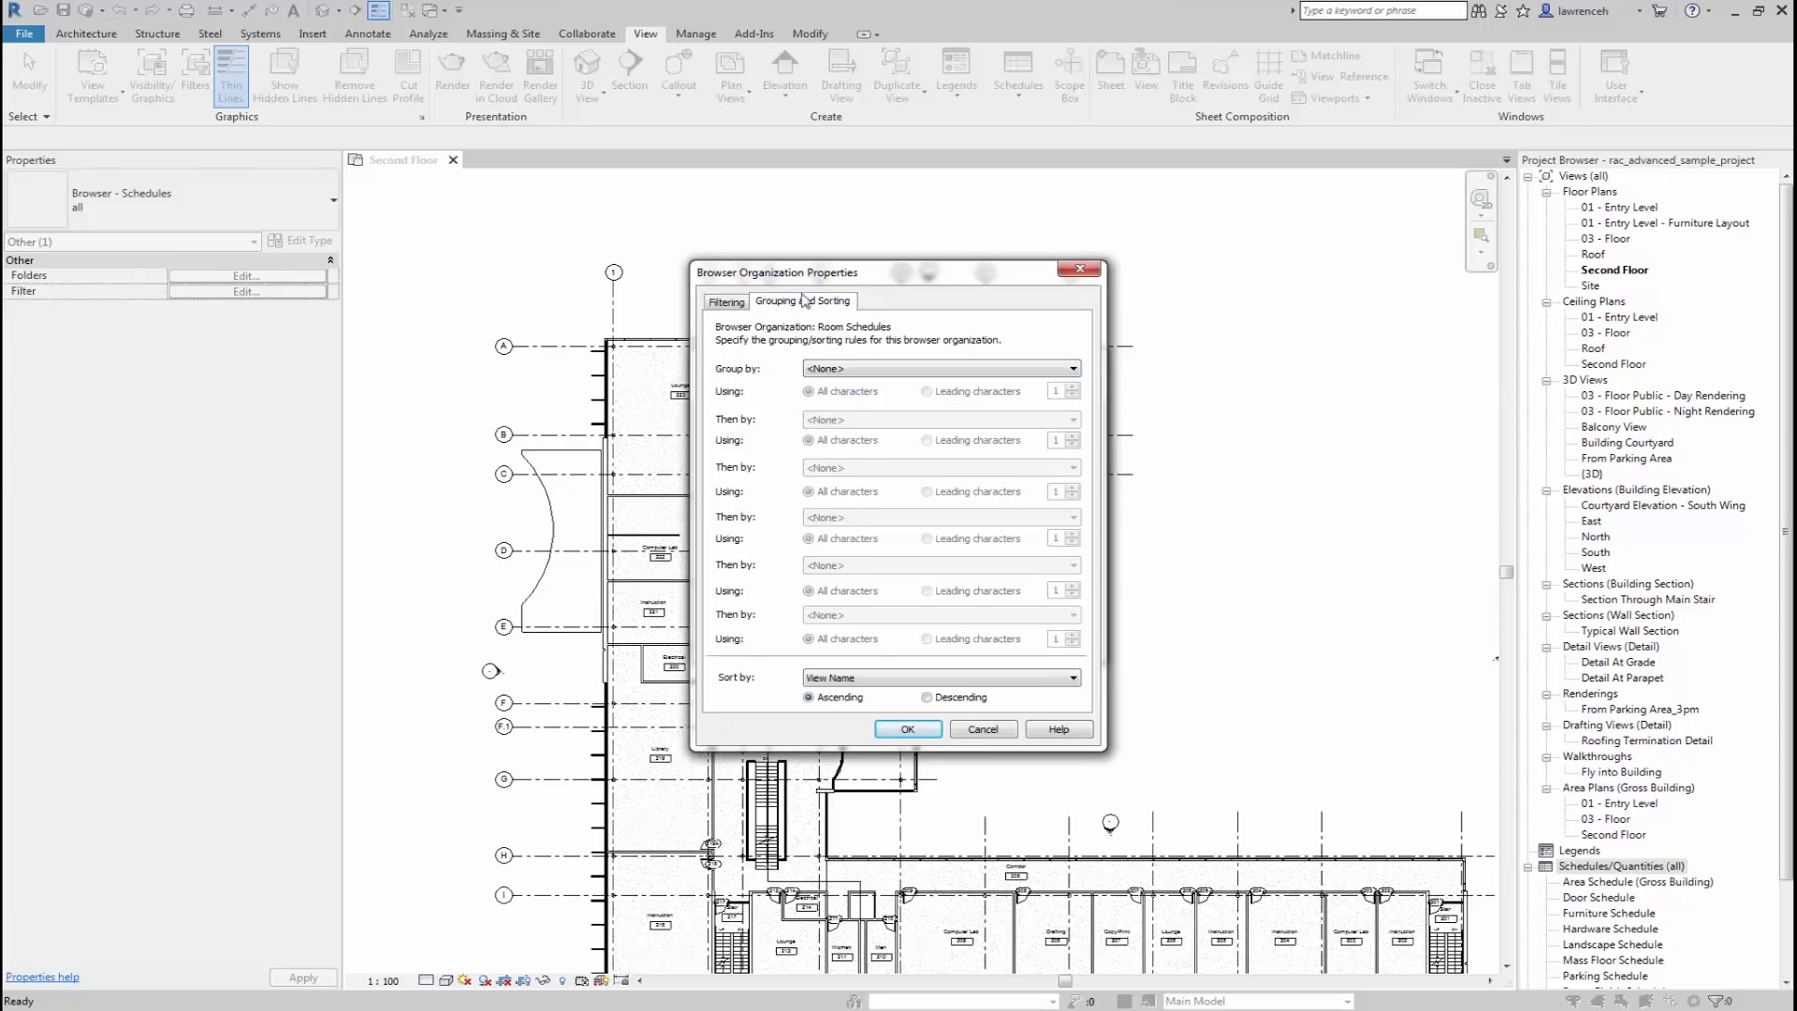
left_click(856, 368)
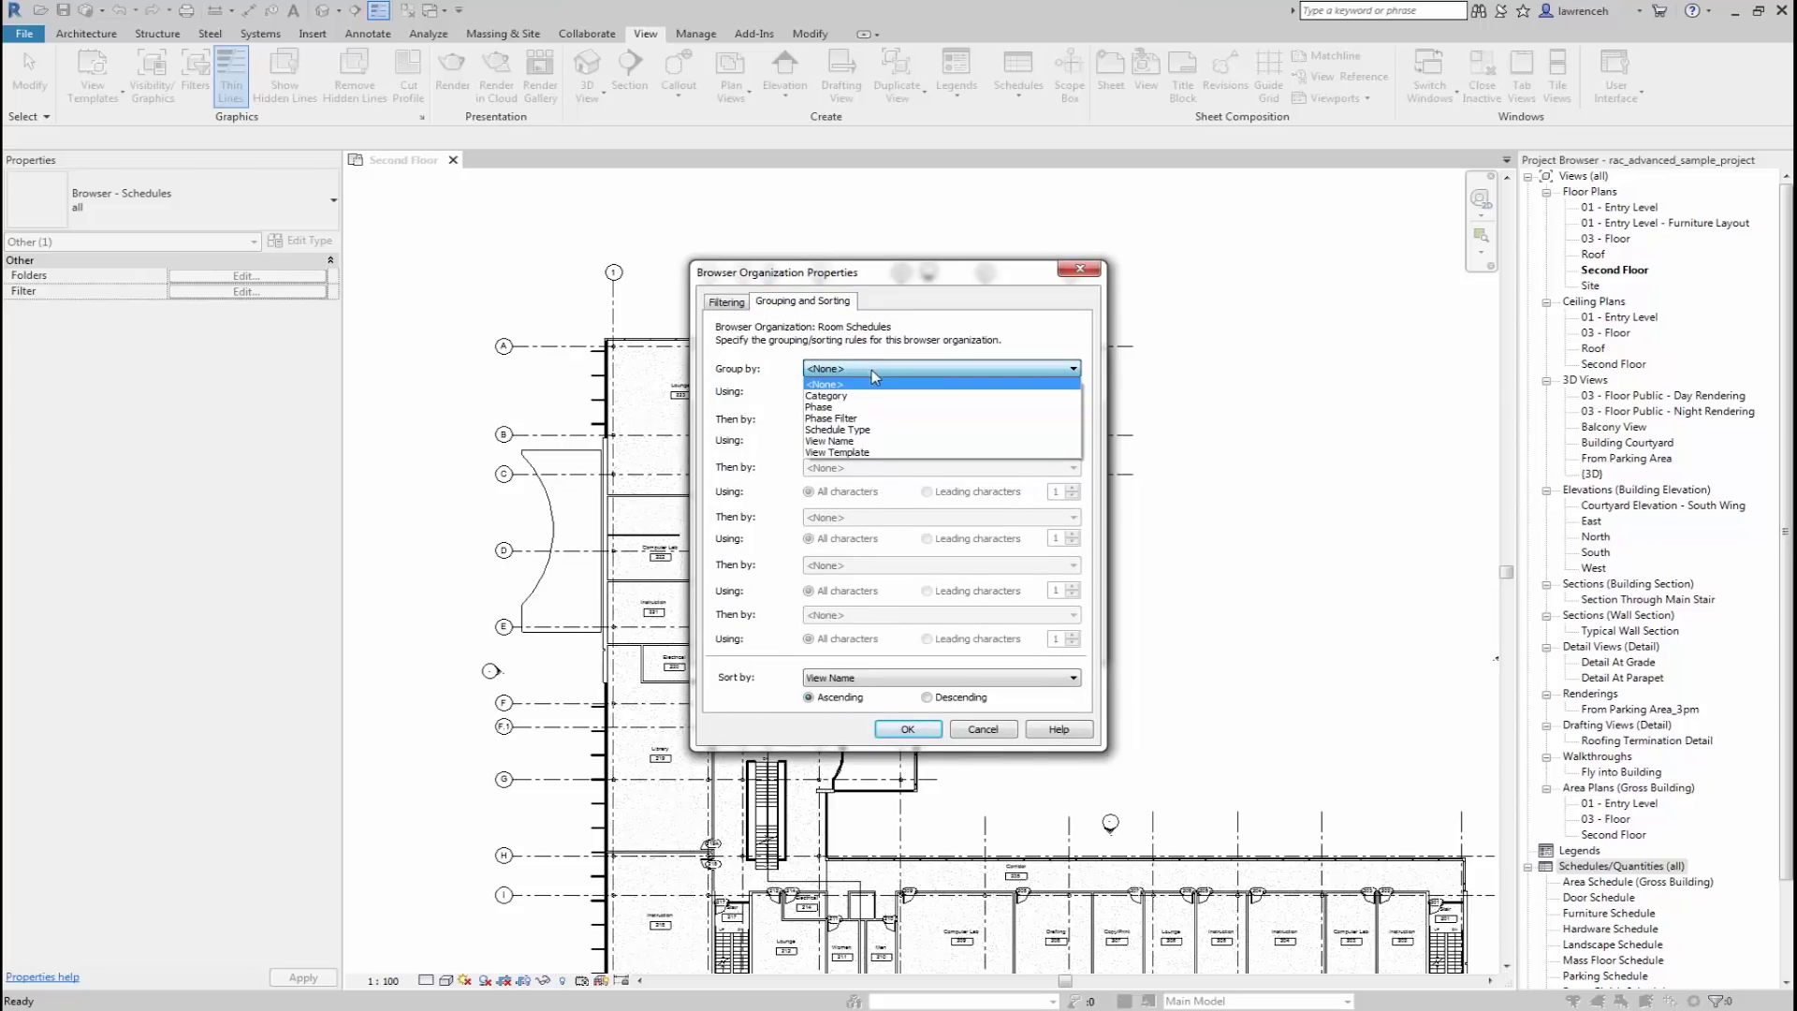
left_click(843, 396)
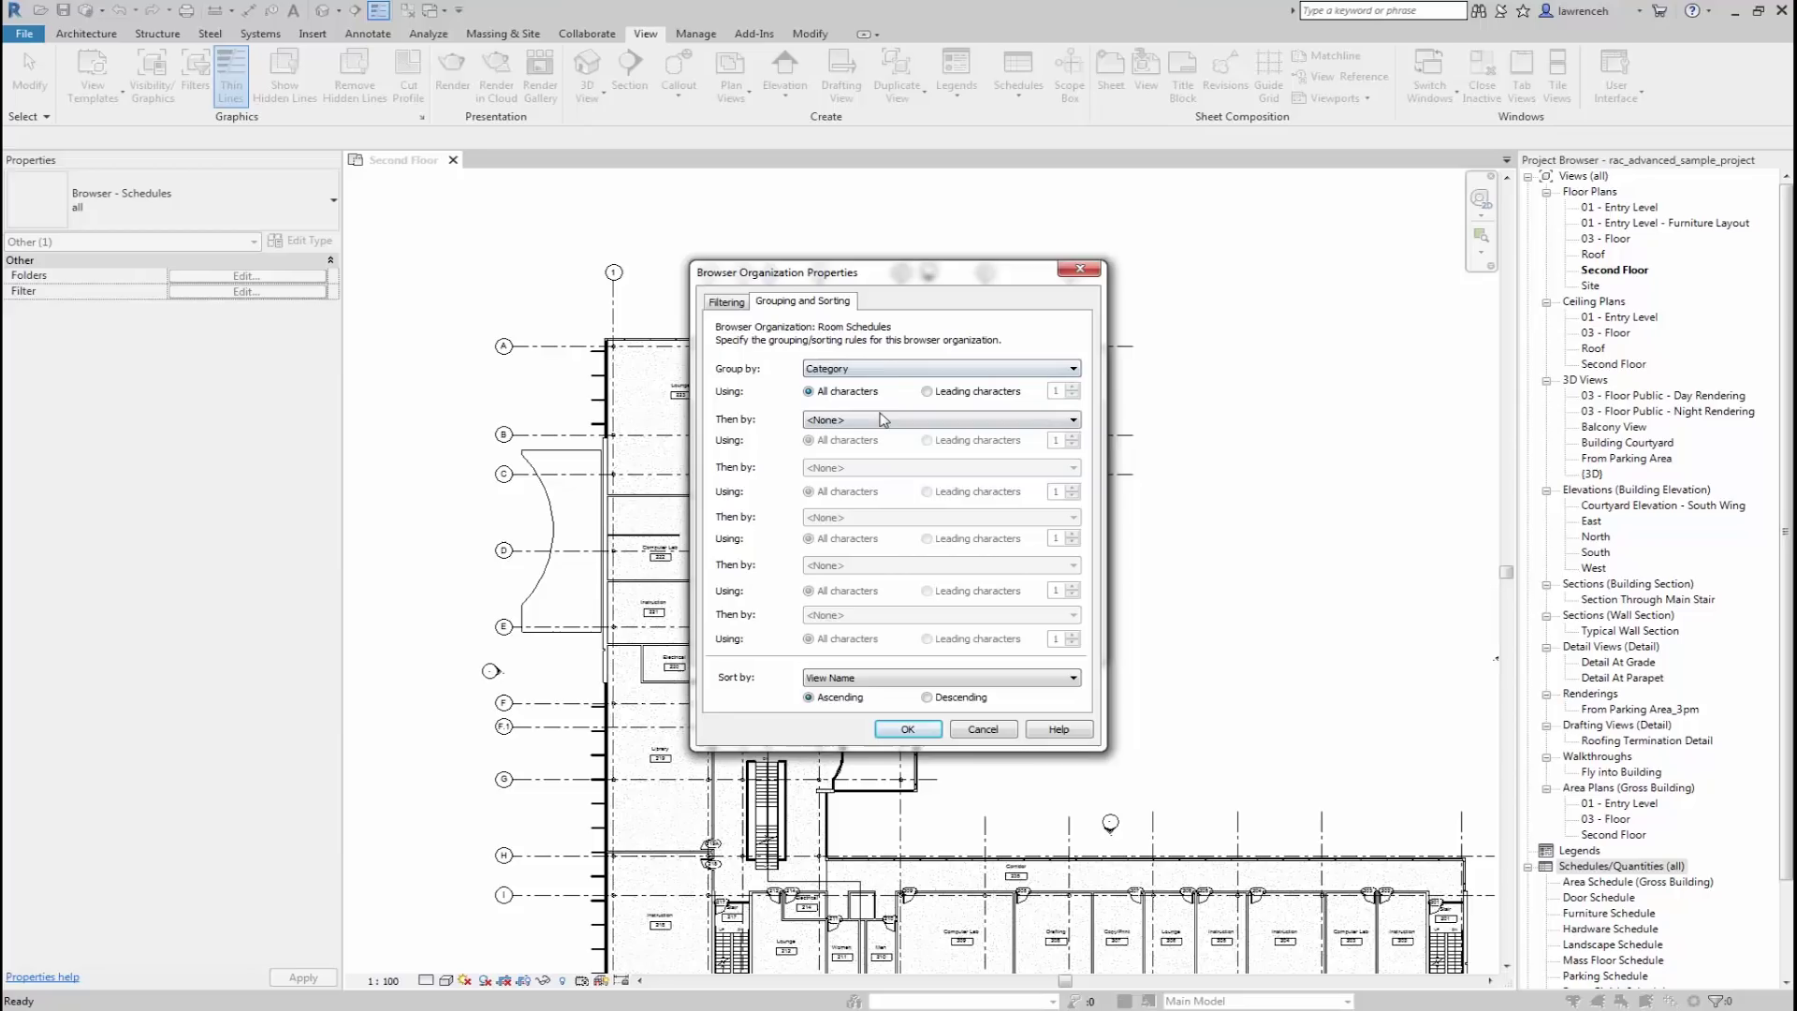
left_click(900, 421)
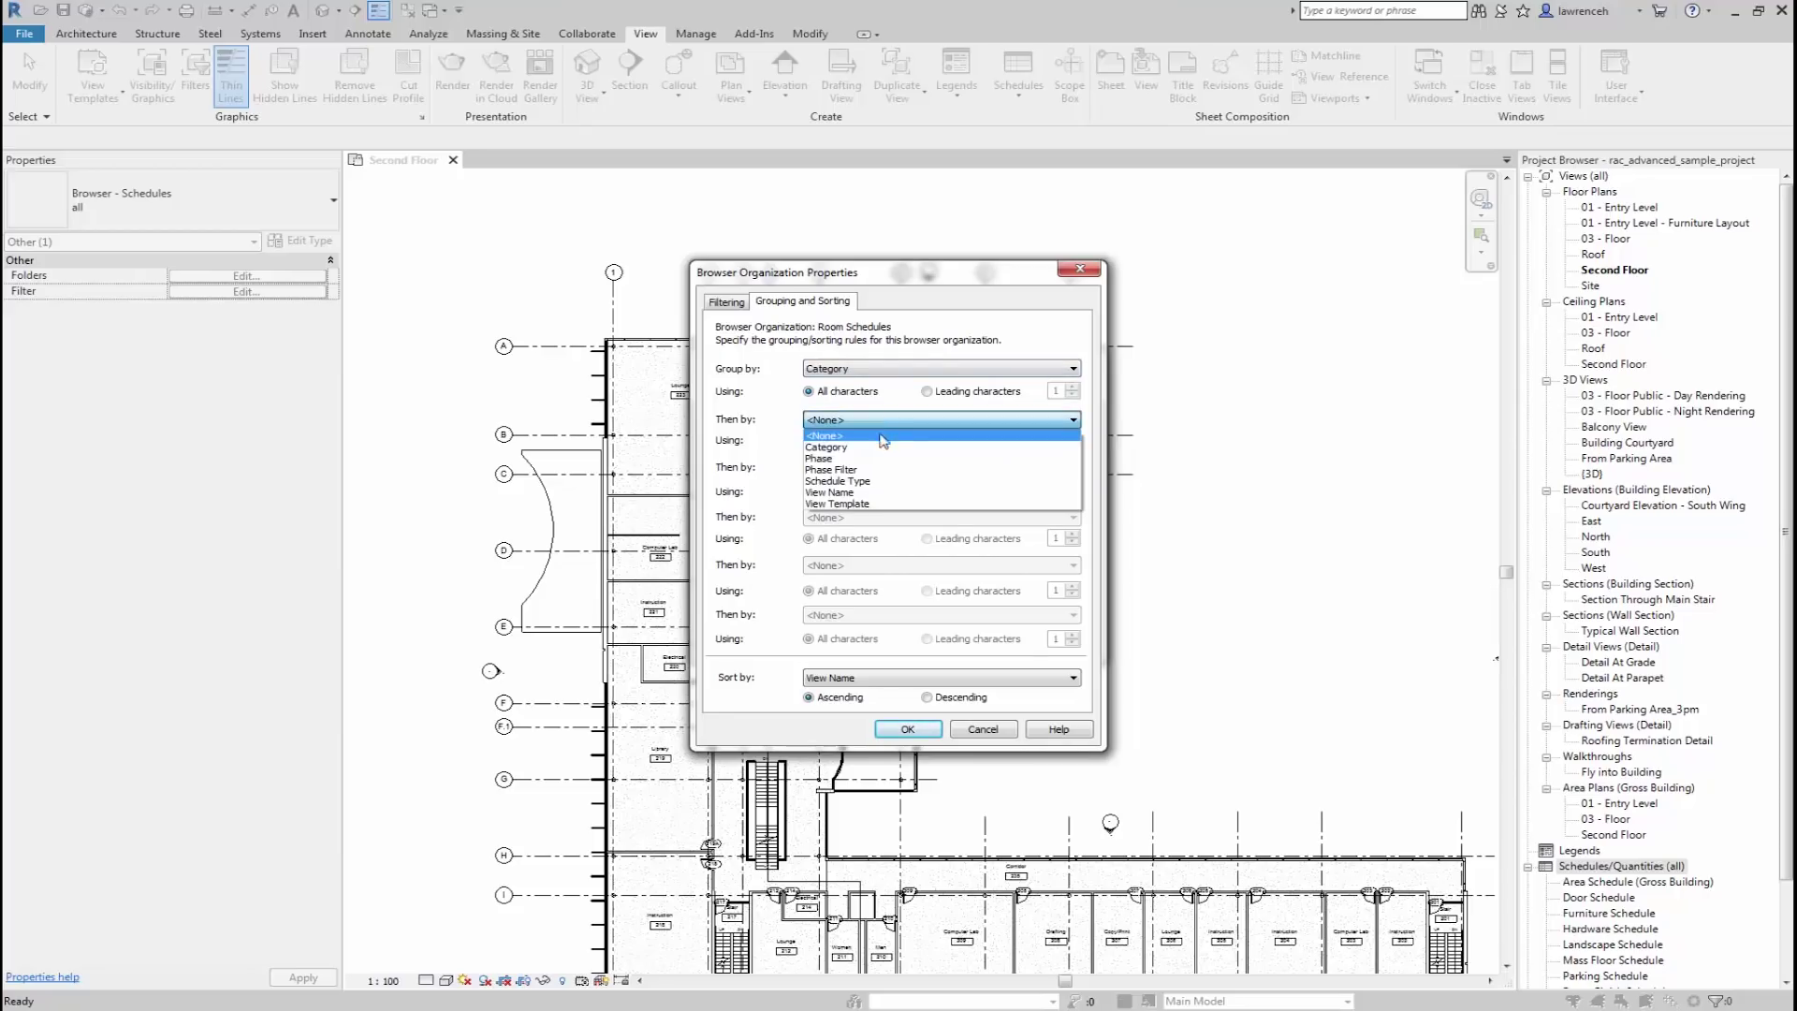
left_click(884, 492)
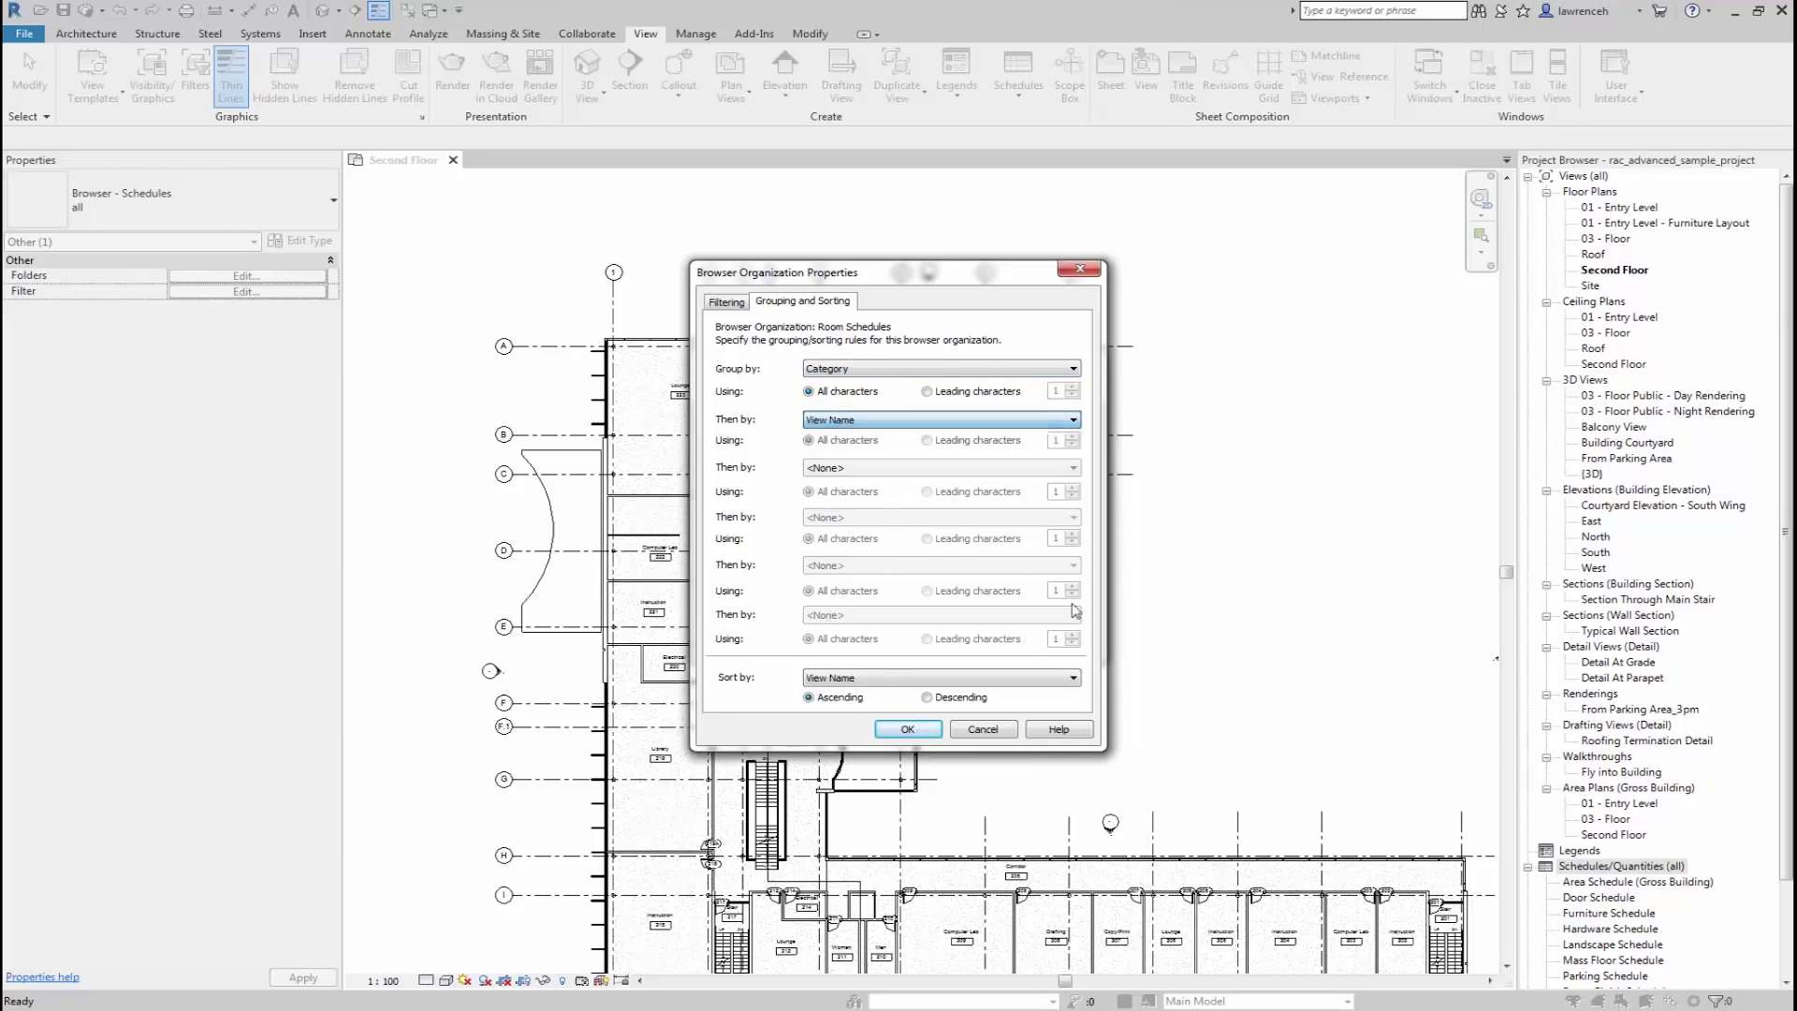
left_click(907, 729)
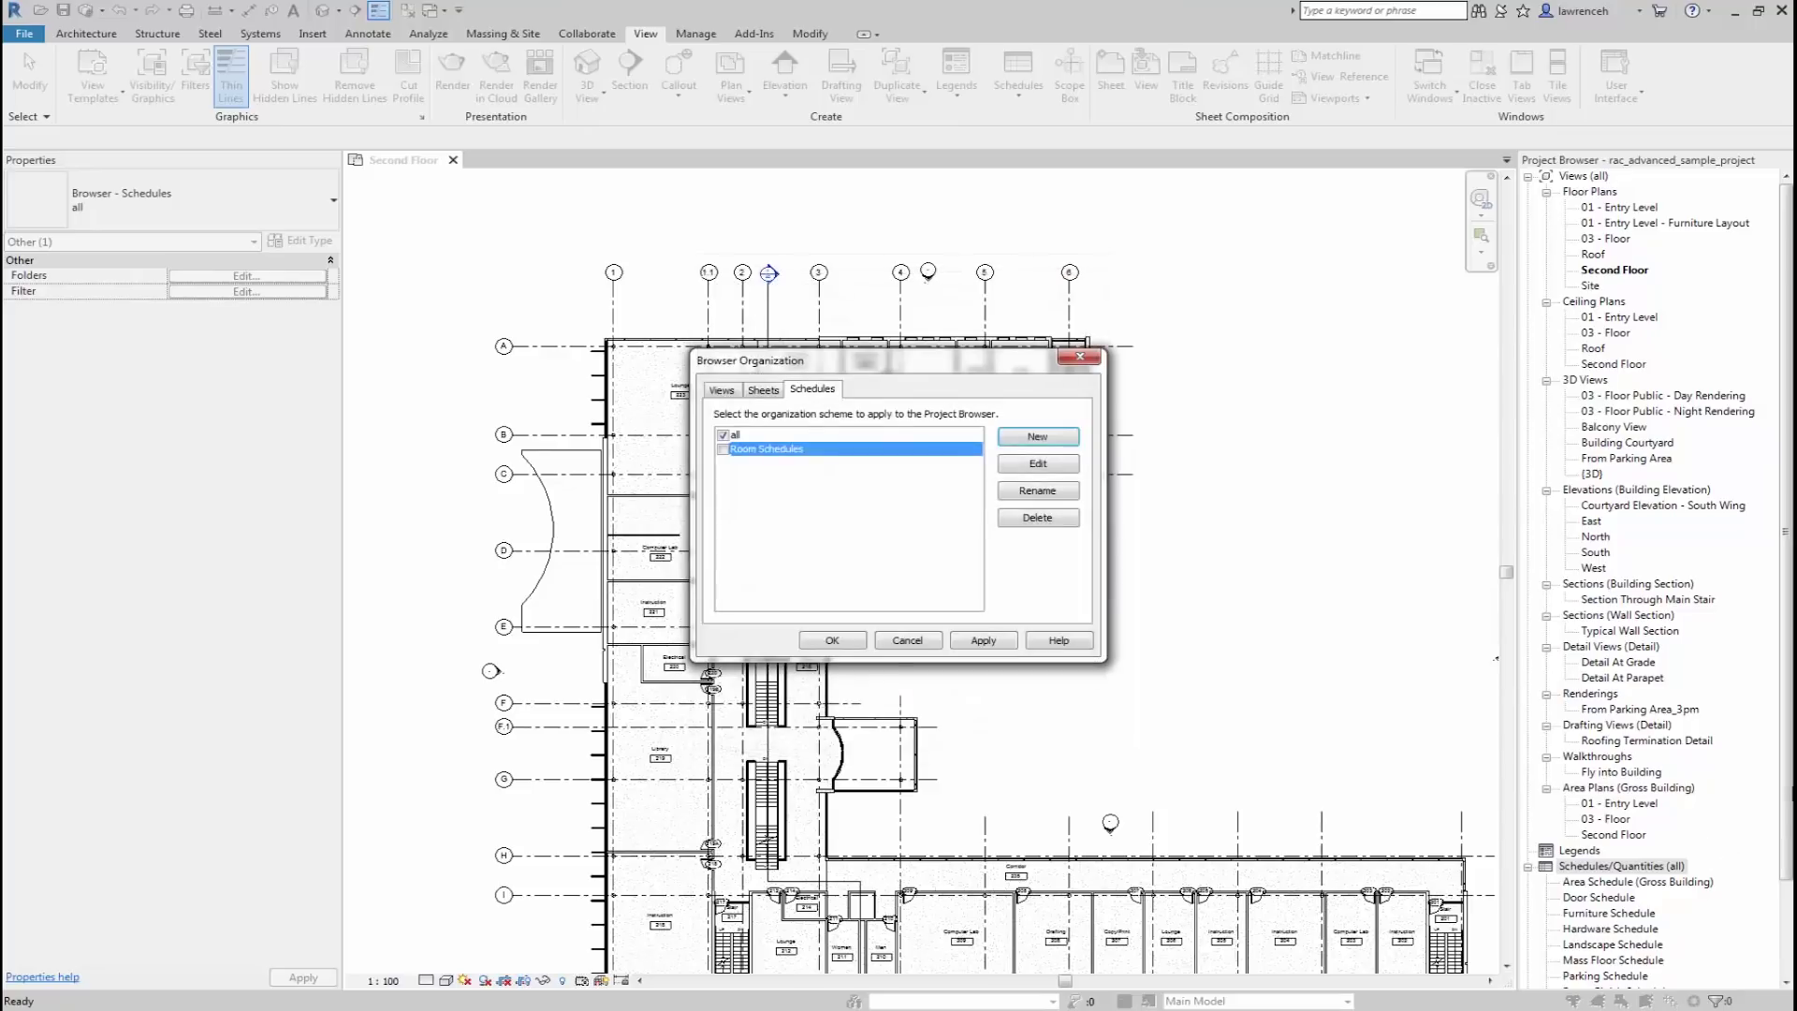
left_click(723, 449)
left_click(832, 640)
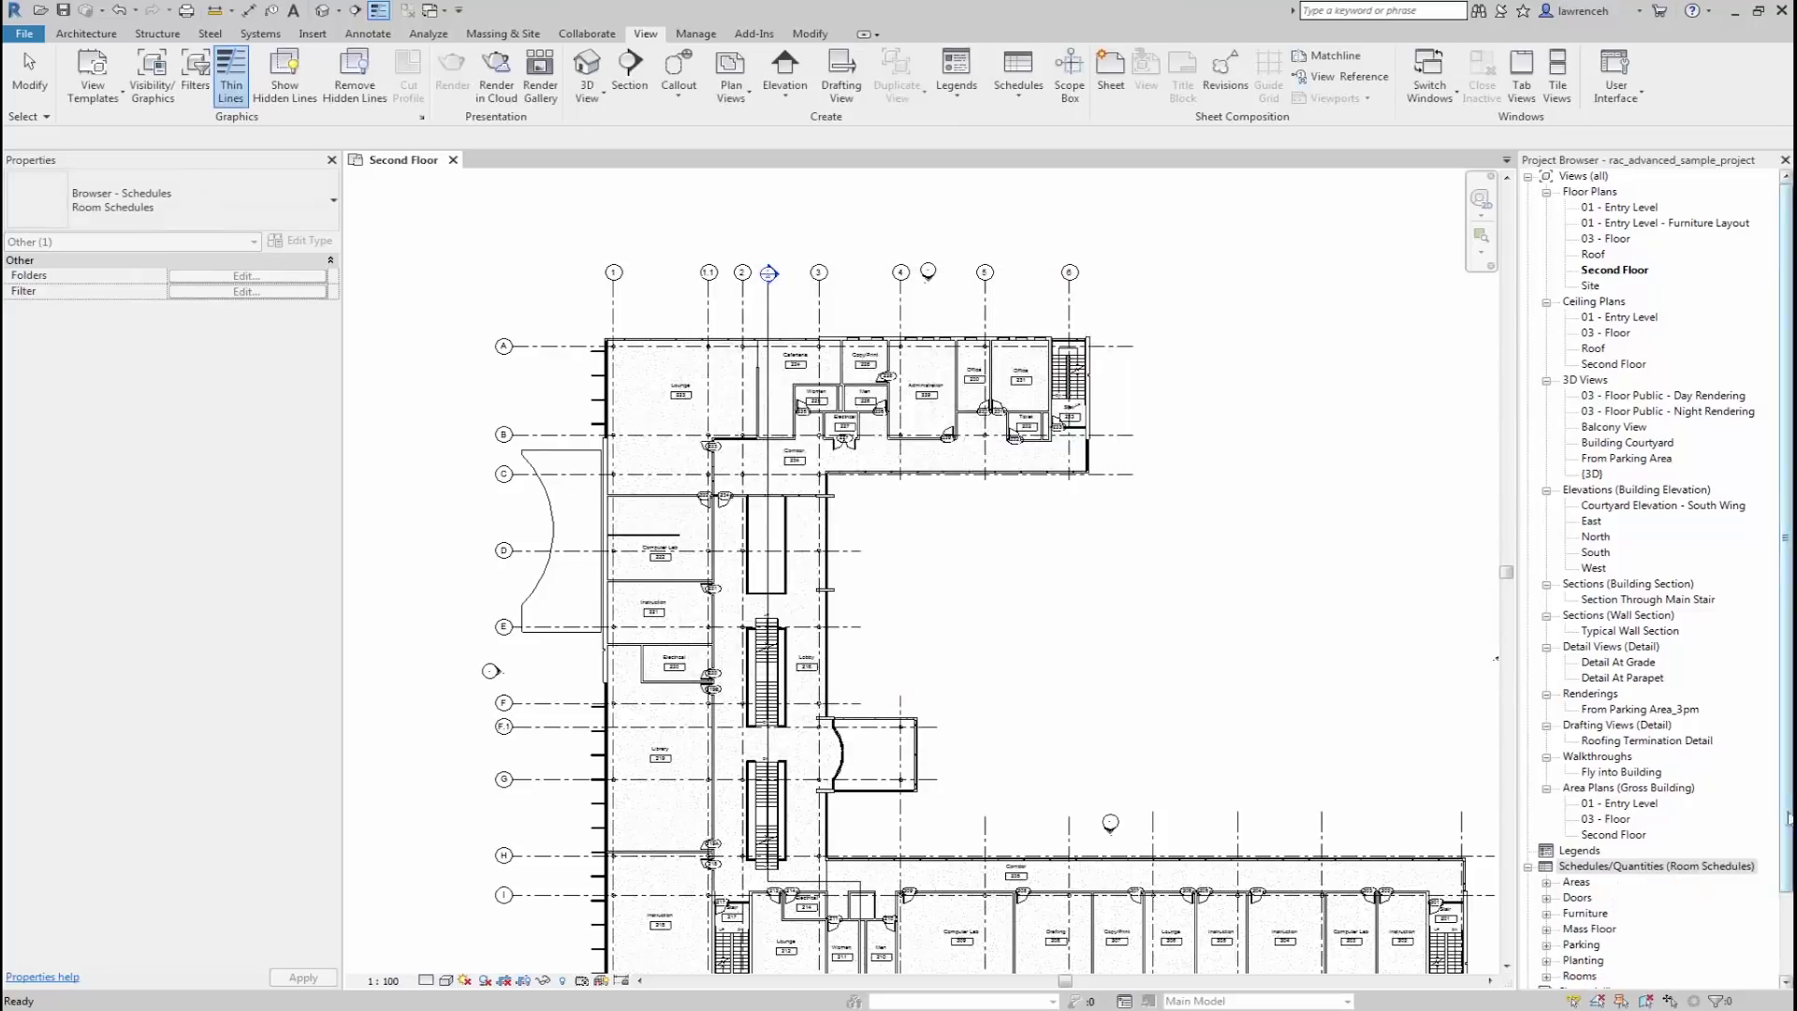
- Examine the schedules grouped under the Rooms and Furniture categories in the Project Browser
scroll(1554, 805, "down", 2)
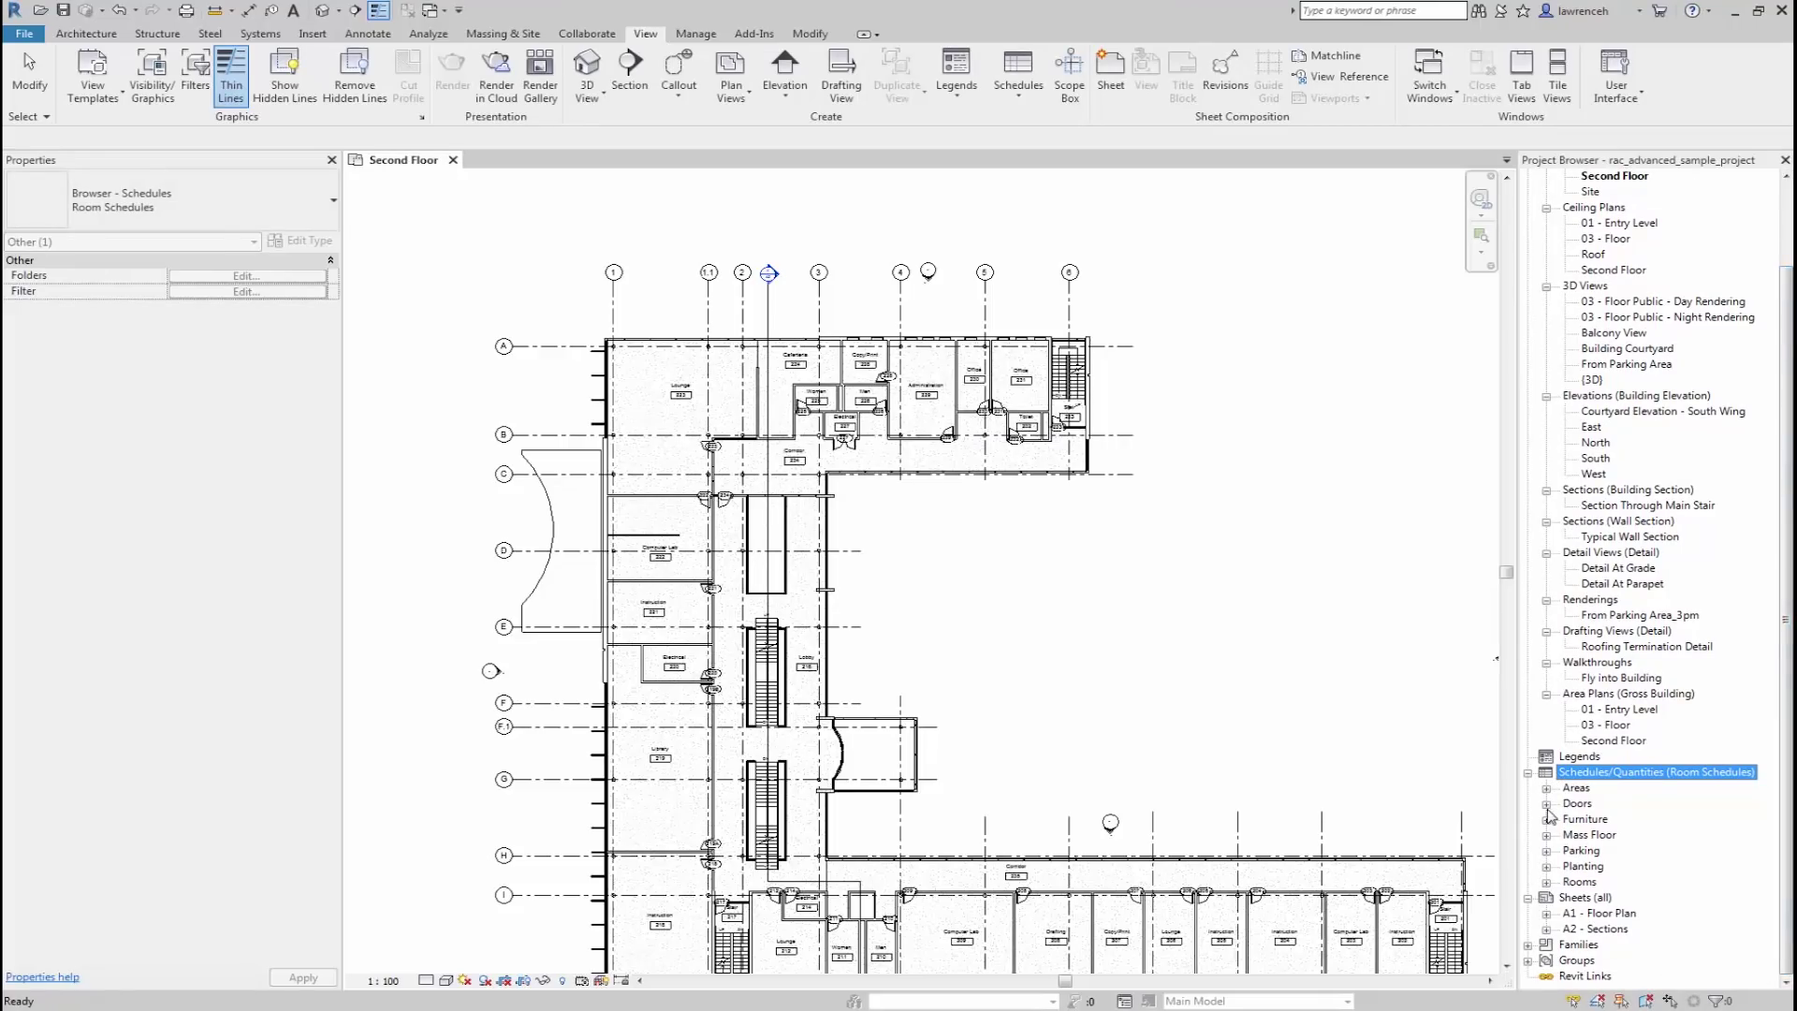
left_click(1548, 883)
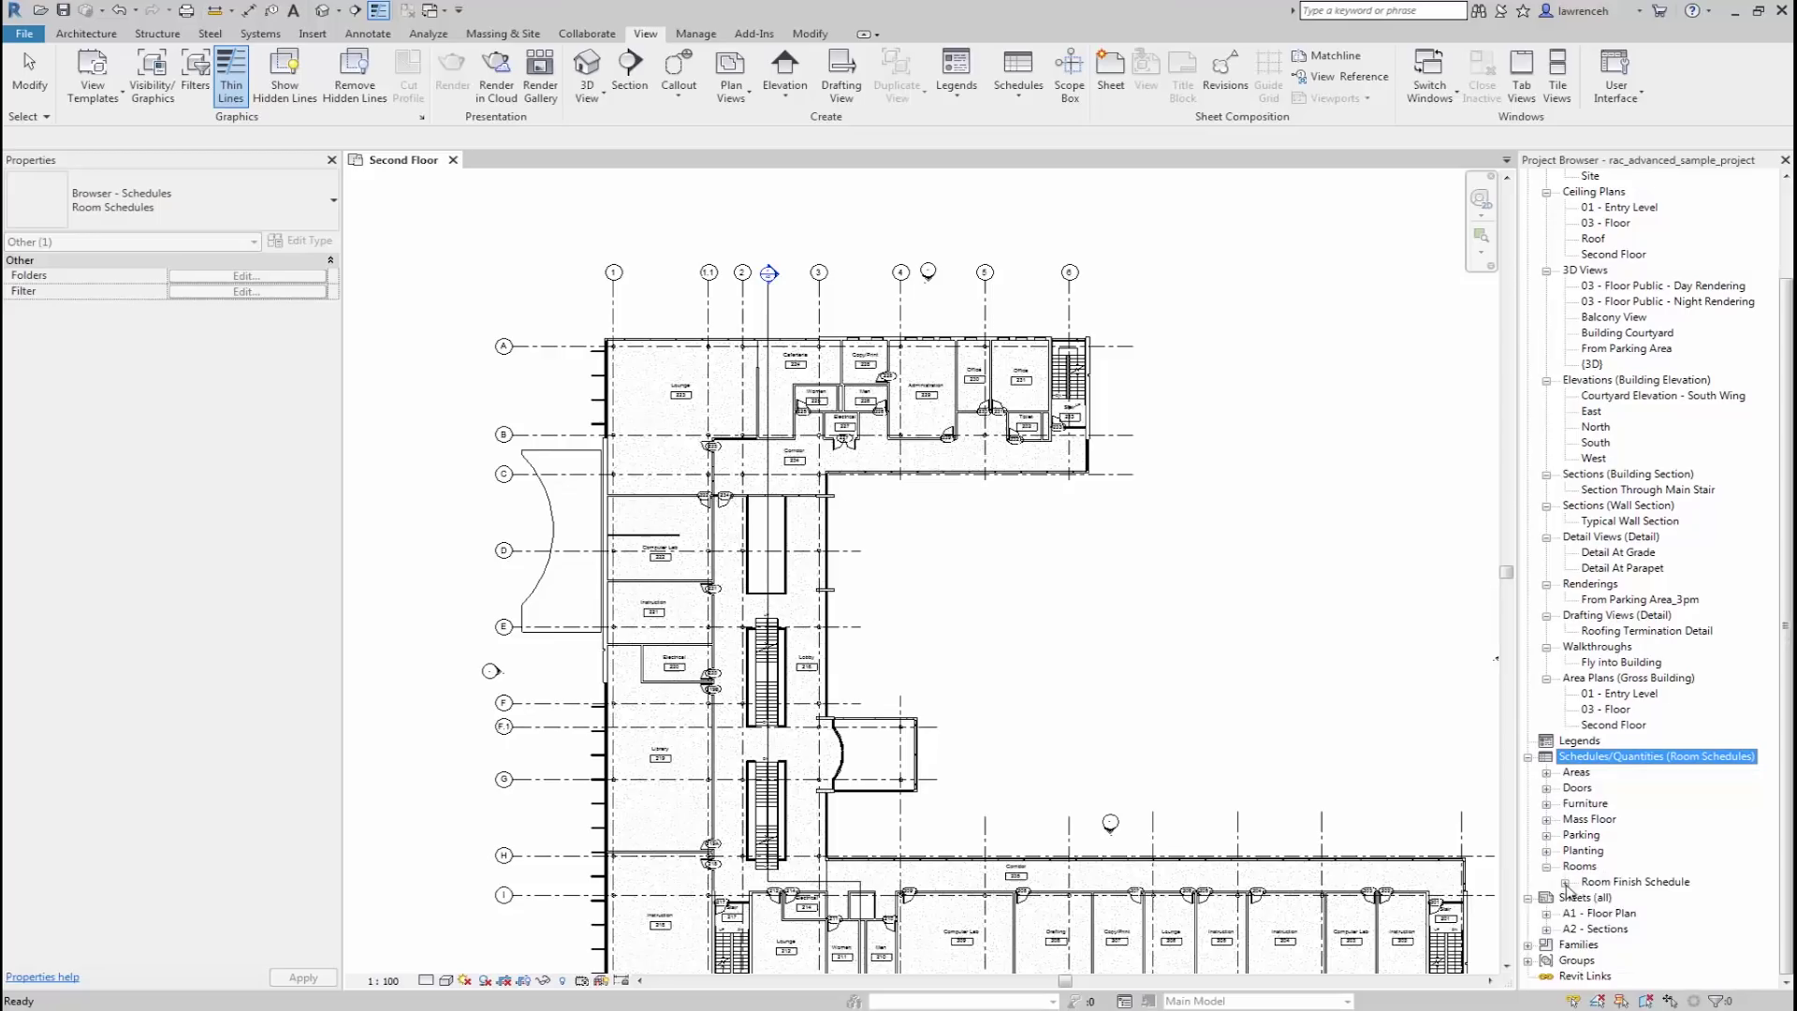
left_click(1565, 882)
left_click(1547, 867)
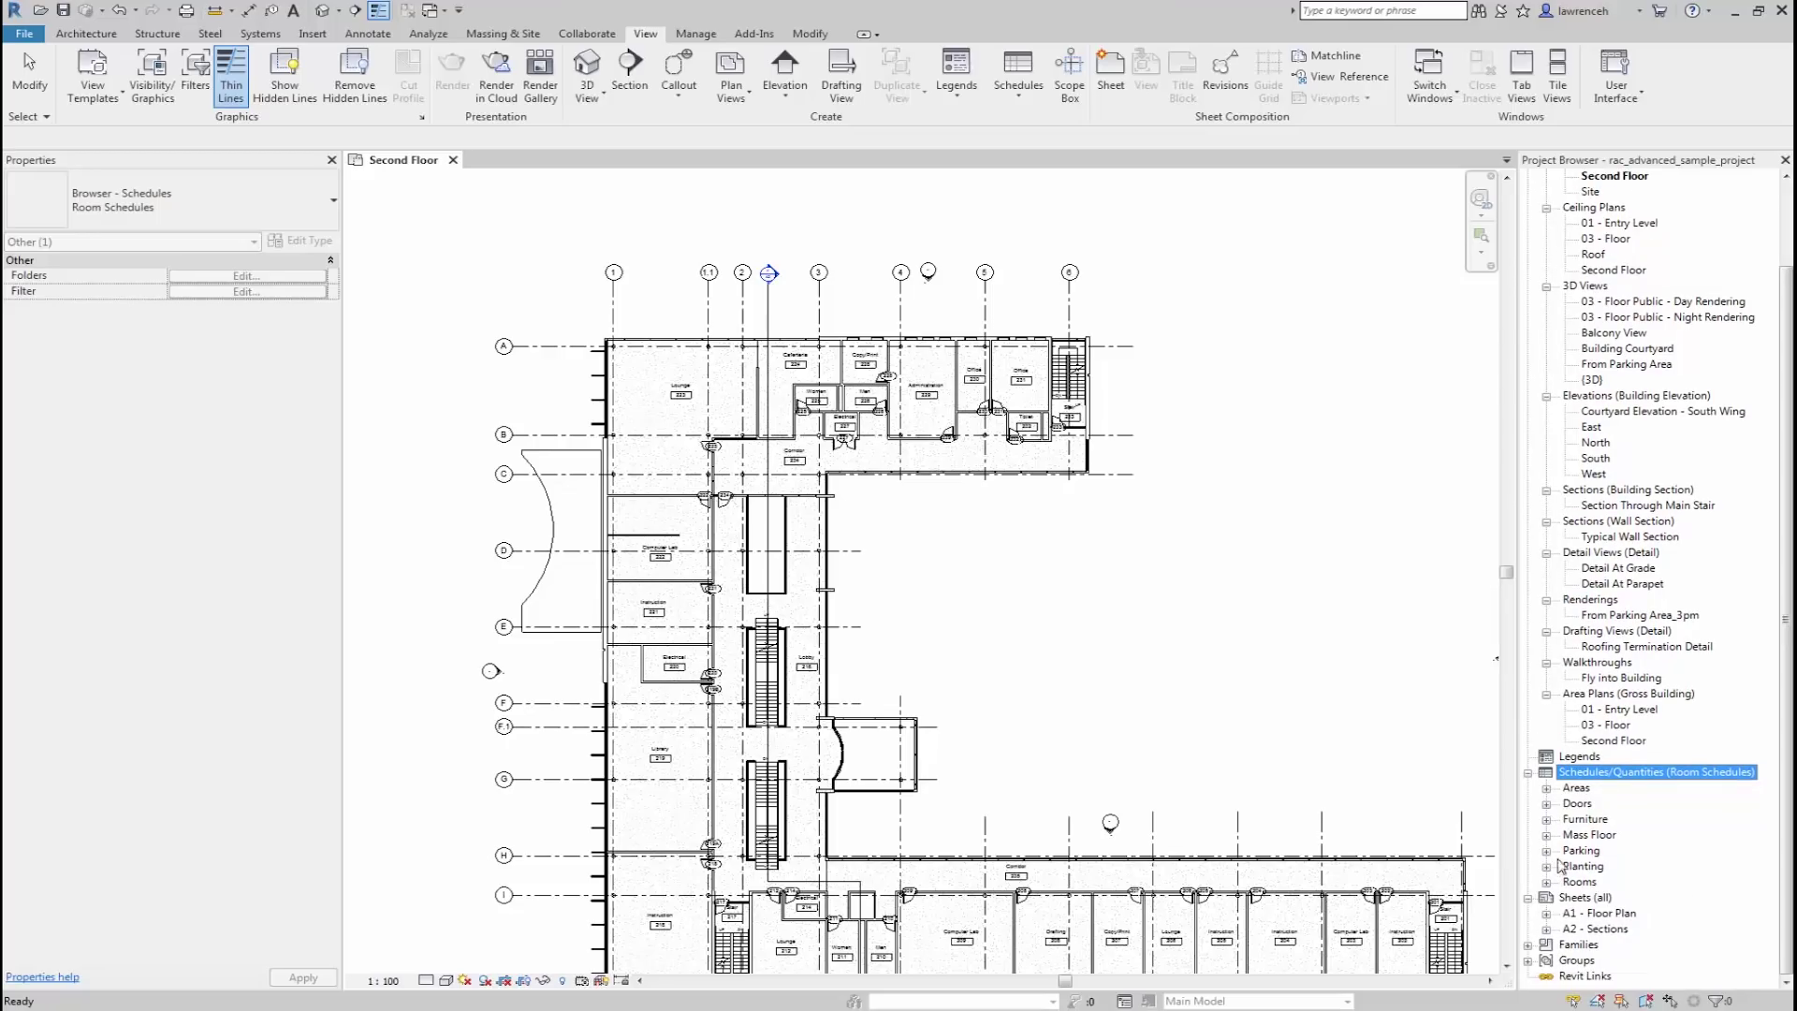
left_click(1547, 820)
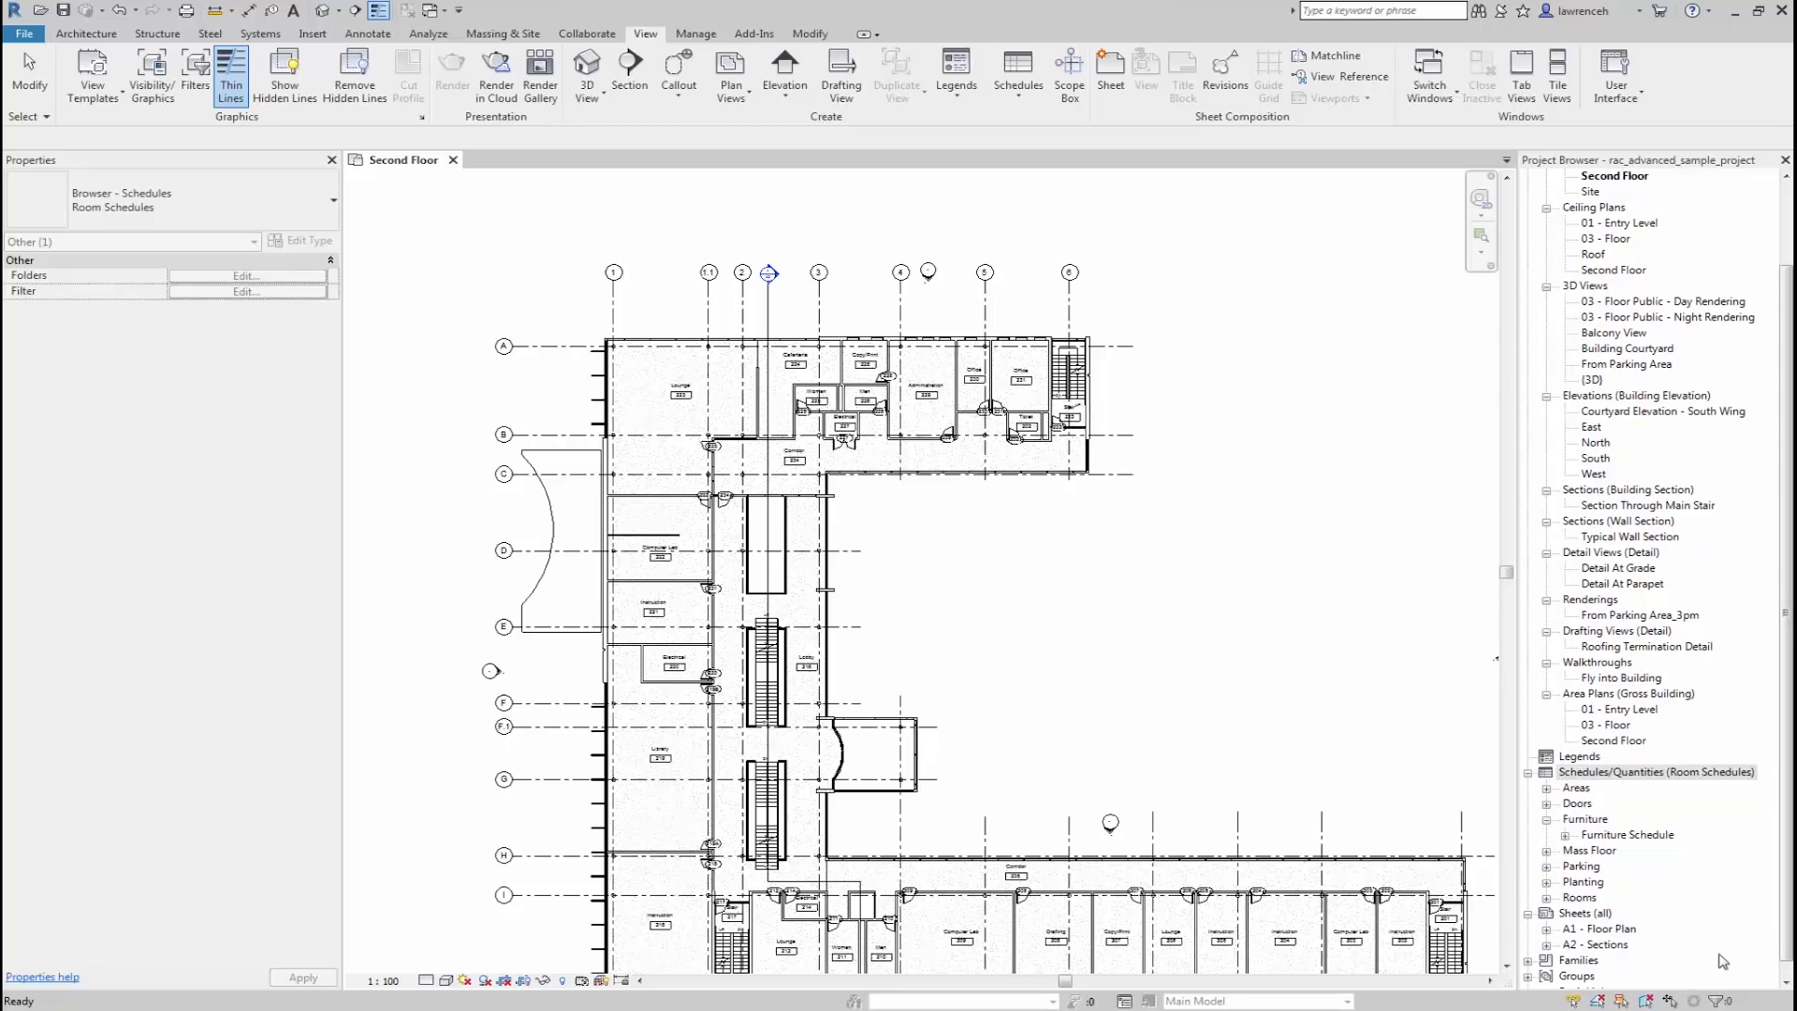
- Open the {3D} view and bring the building's courtyard side into close view
double_click(1592, 380)
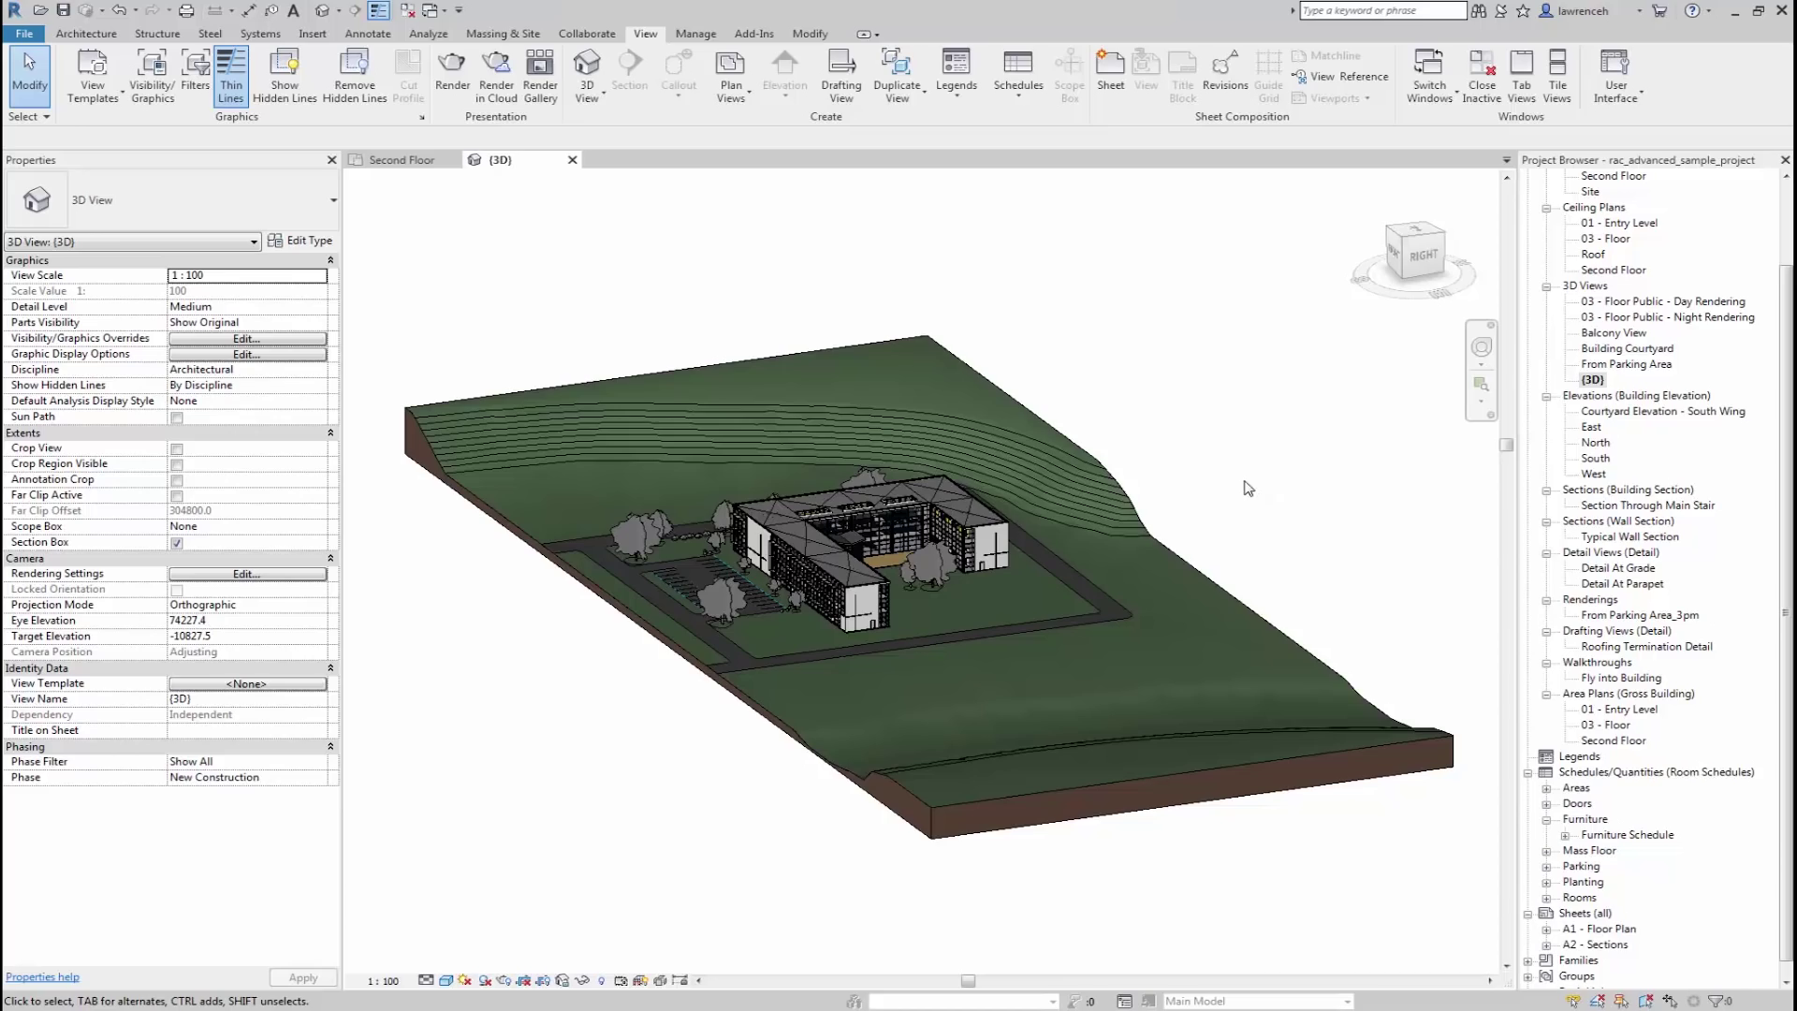
scroll(936, 592, "up", 8)
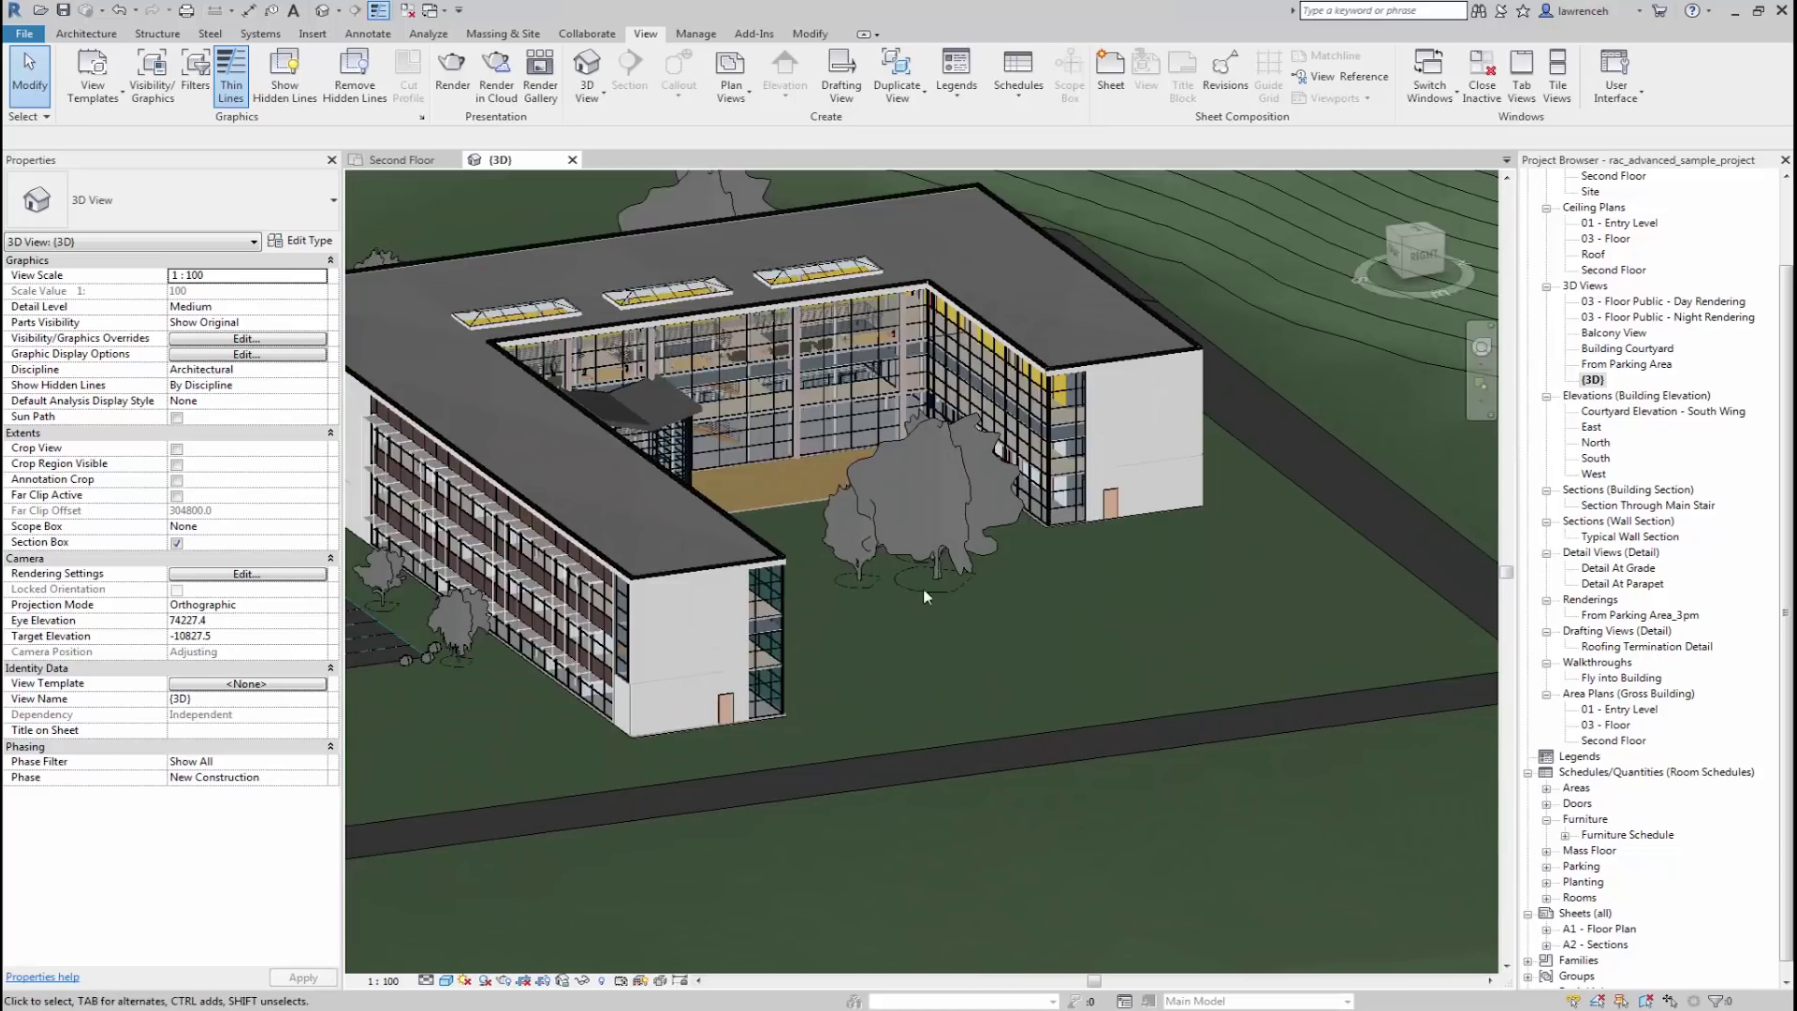
middle_click_drag(1033, 652, 1031, 757, "shift")
scroll(1012, 627, "down", 2)
middle_click_drag(1031, 756, 1016, 740, "shift")
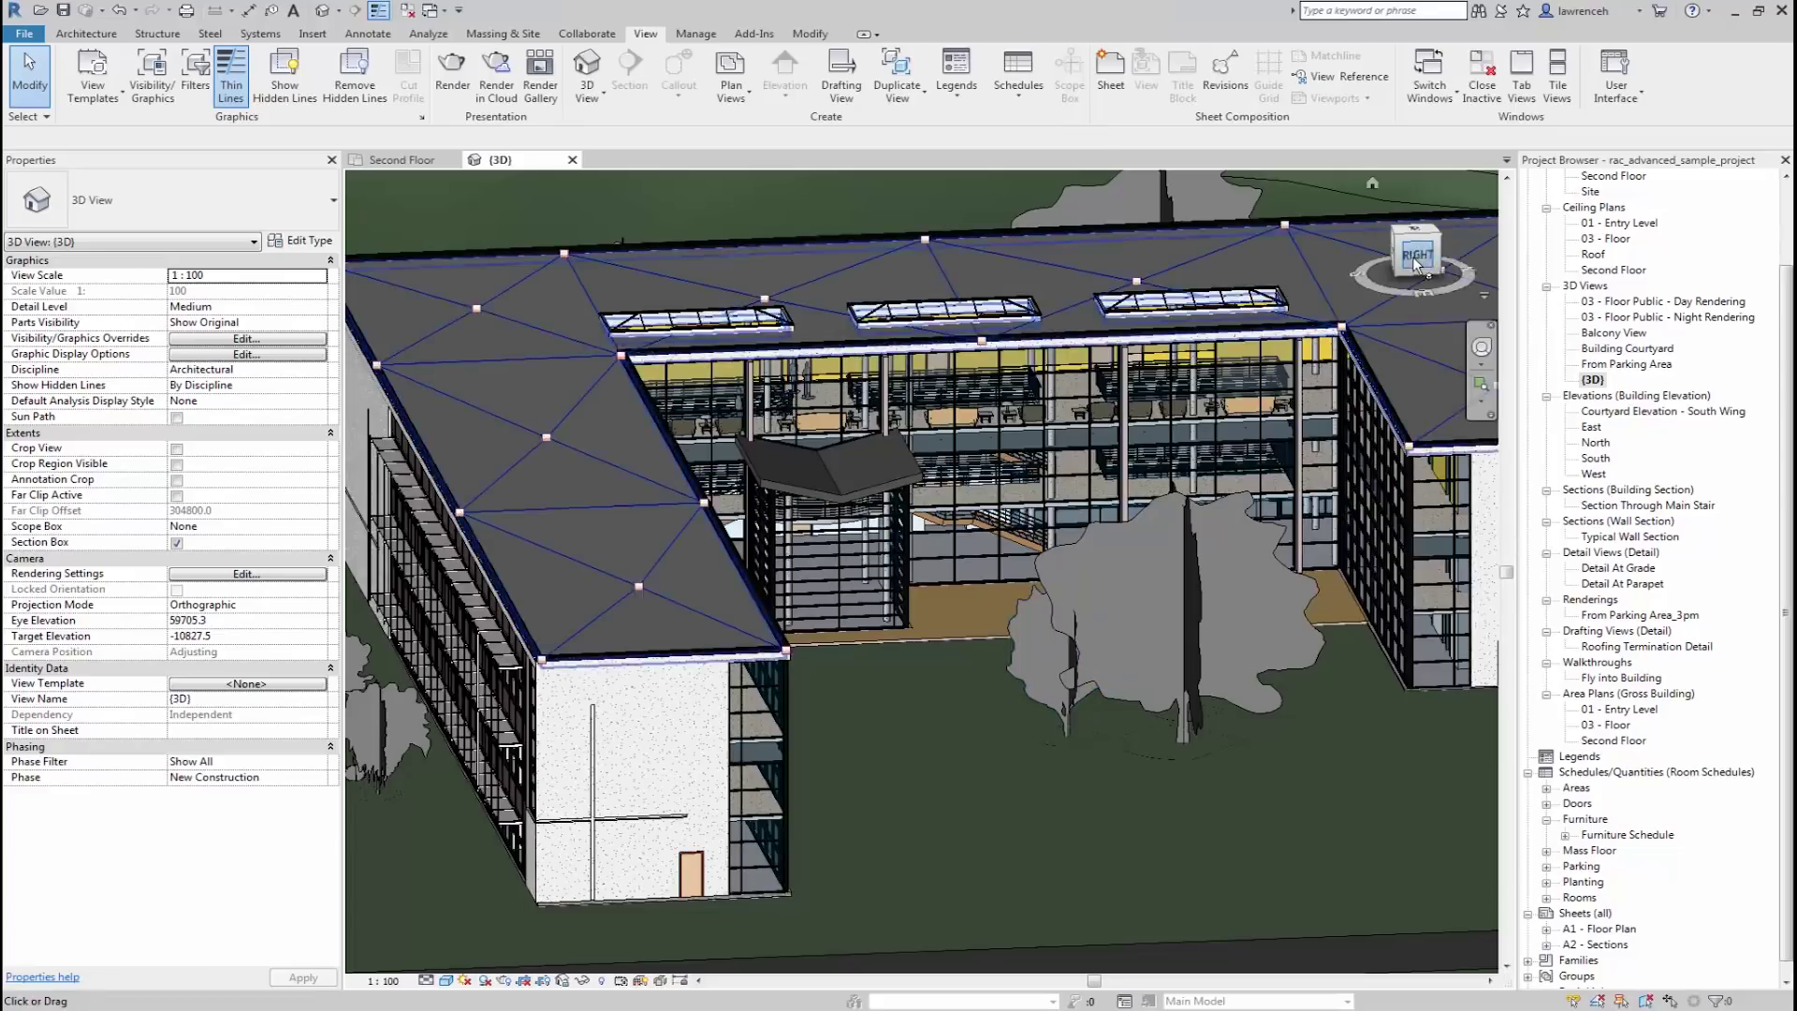
- Switch the {3D} view to Perspective projection and orbit around the building
right_click(1414, 257)
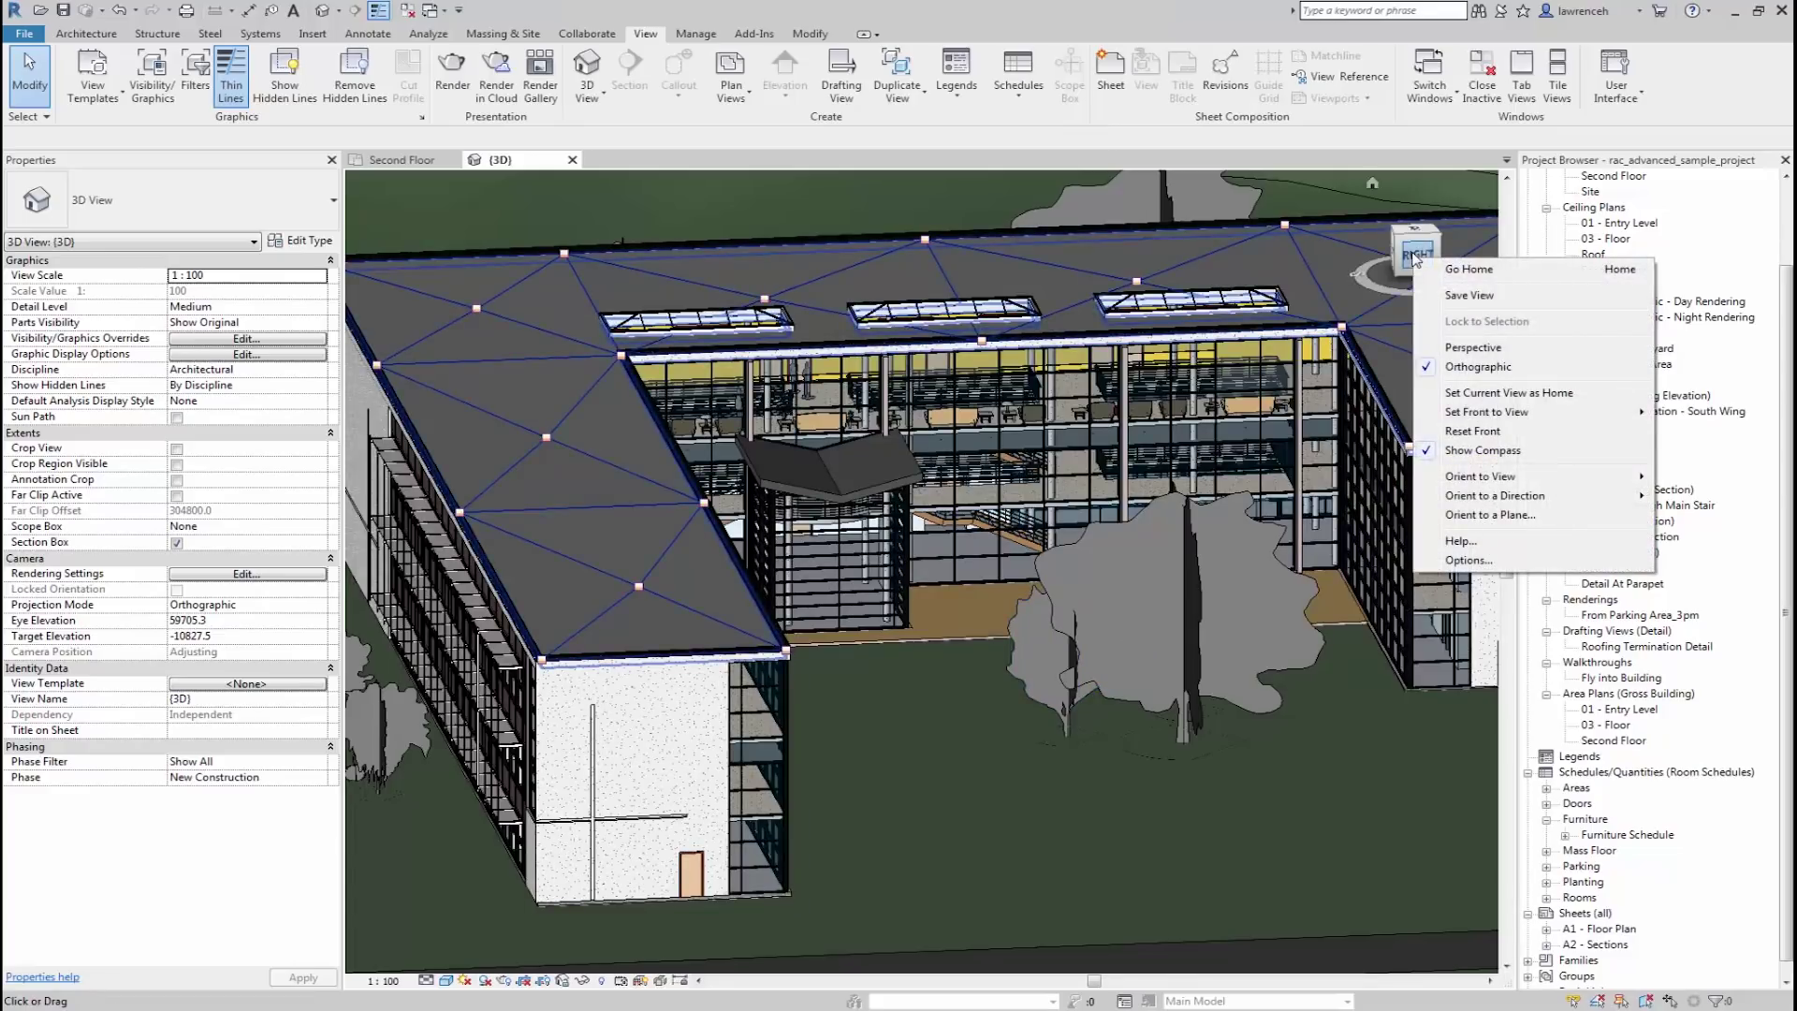
left_click(1494, 349)
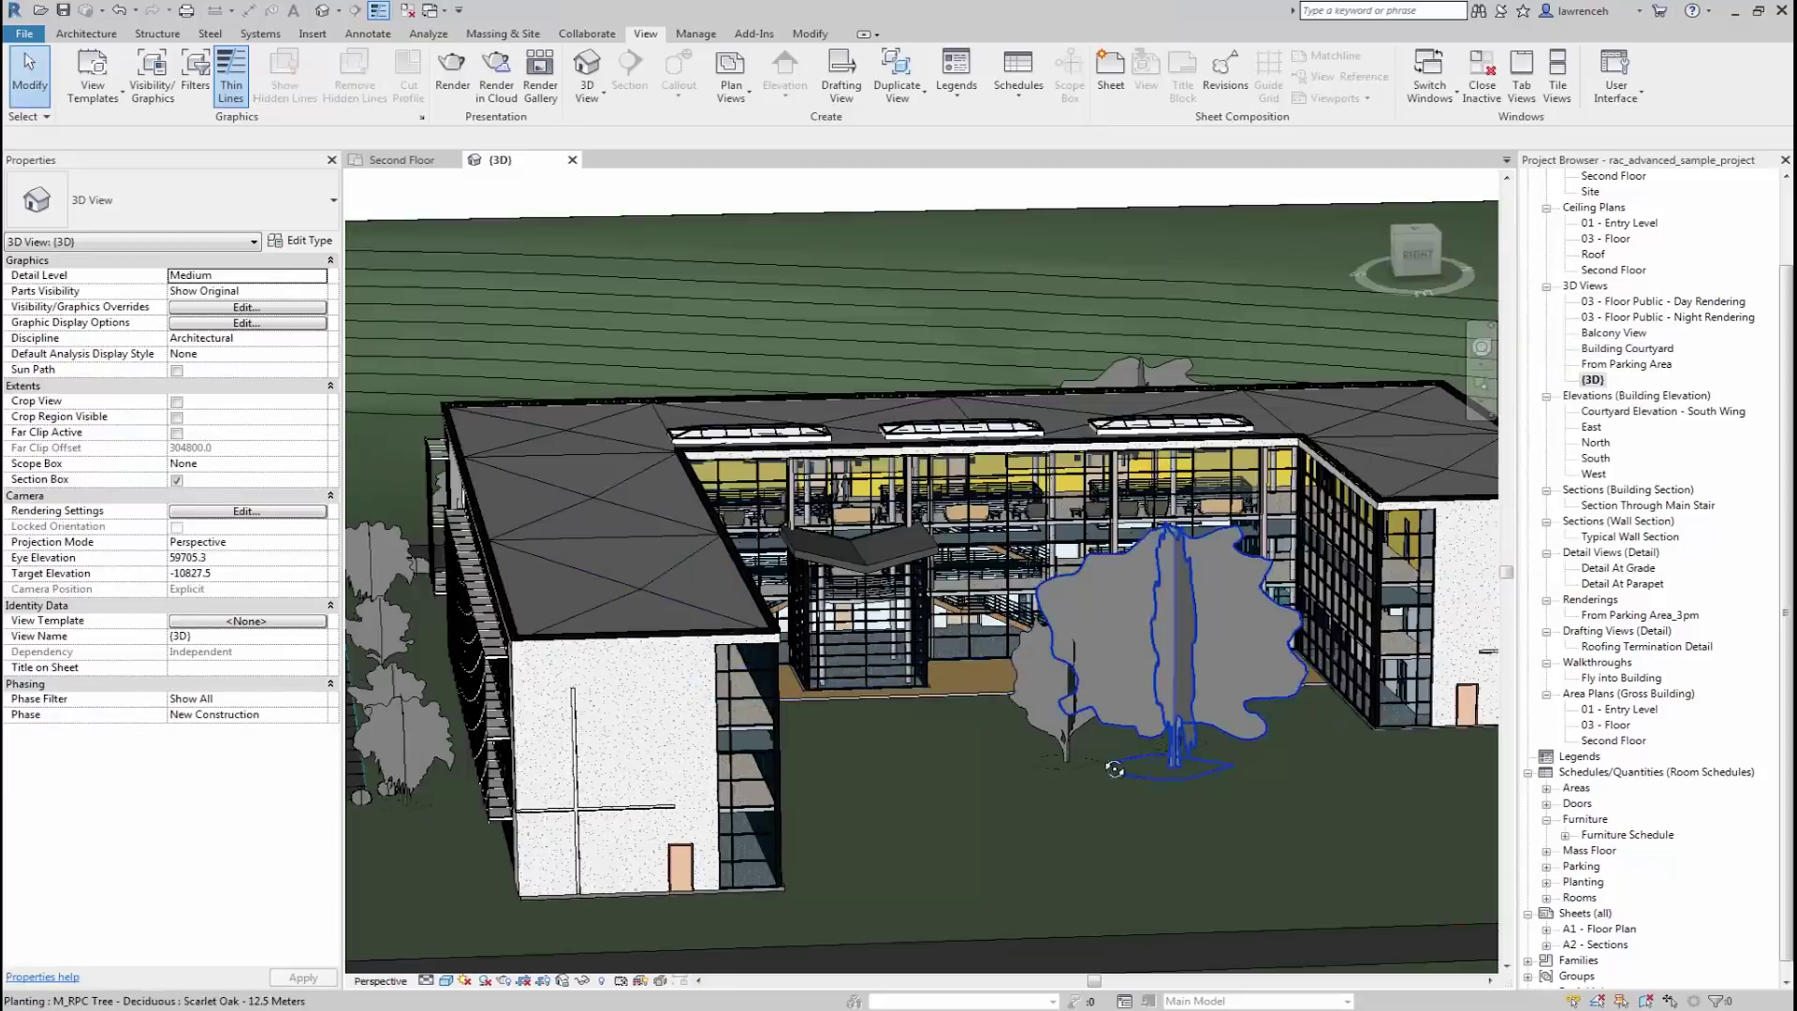
middle_click_drag(1115, 766, 1153, 818, "shift")
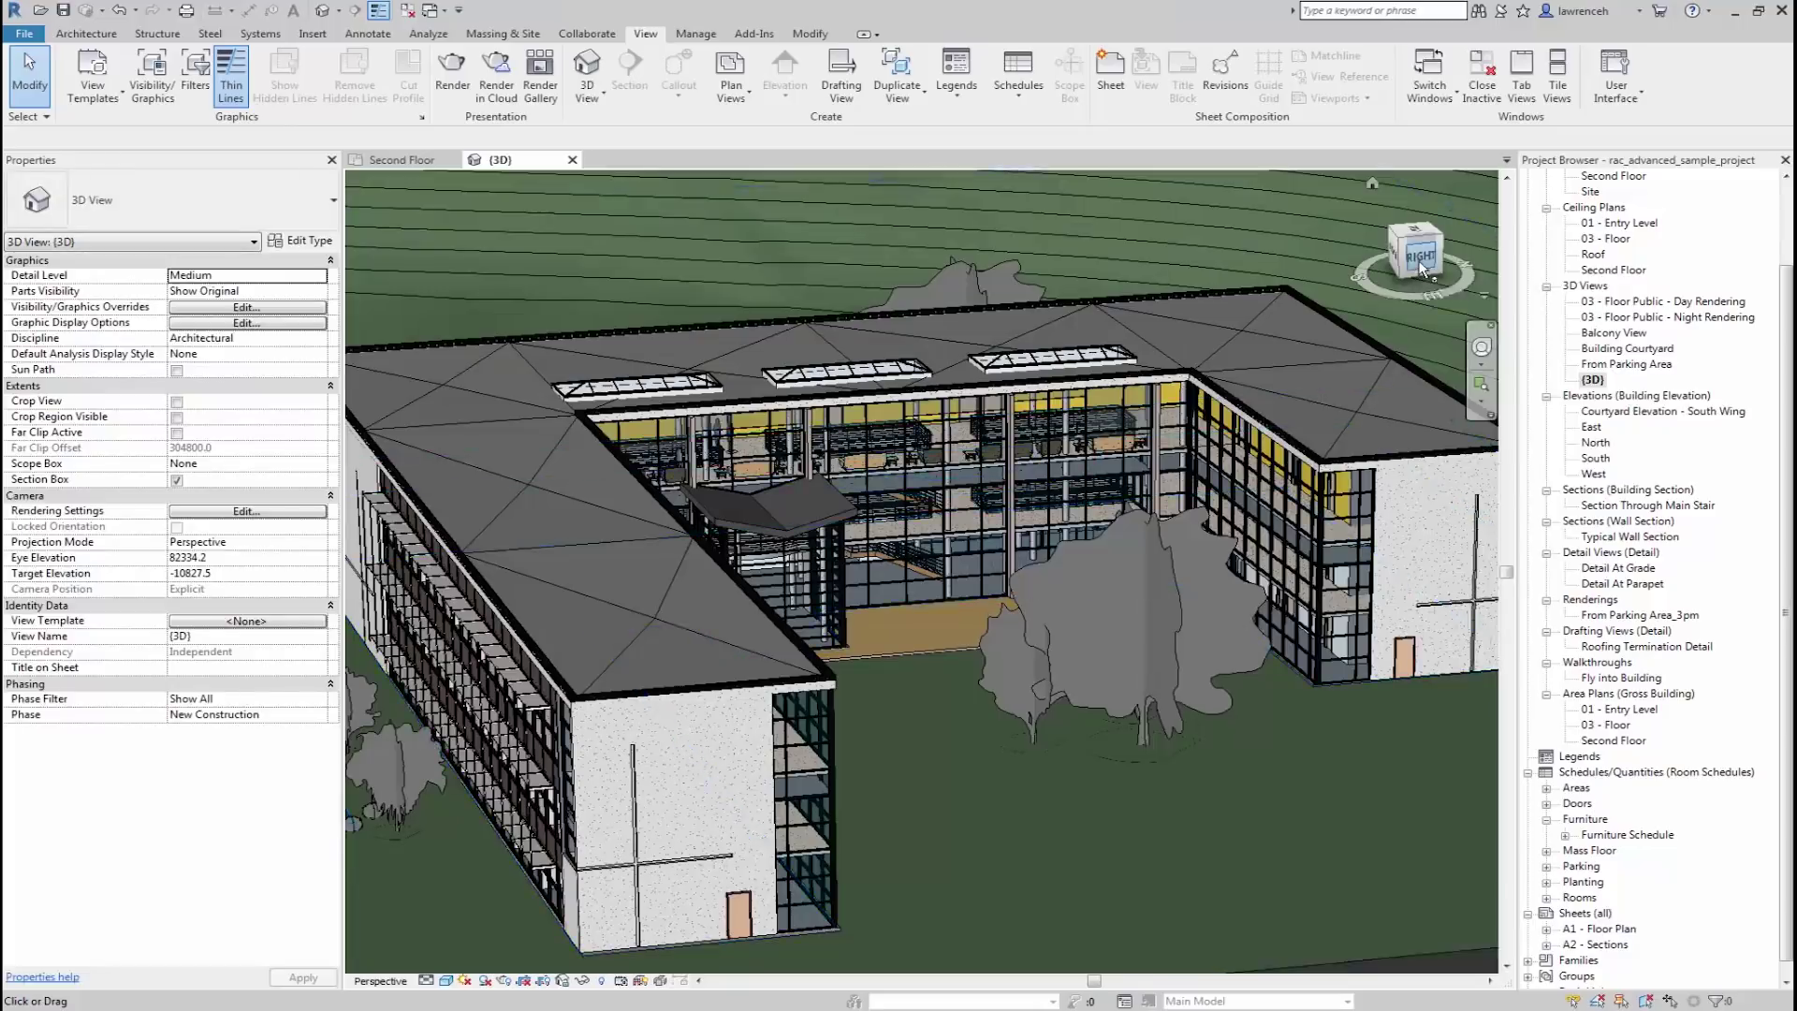
- Return the {3D} view to Orthographic projection with the whole building in view
right_click(1417, 266)
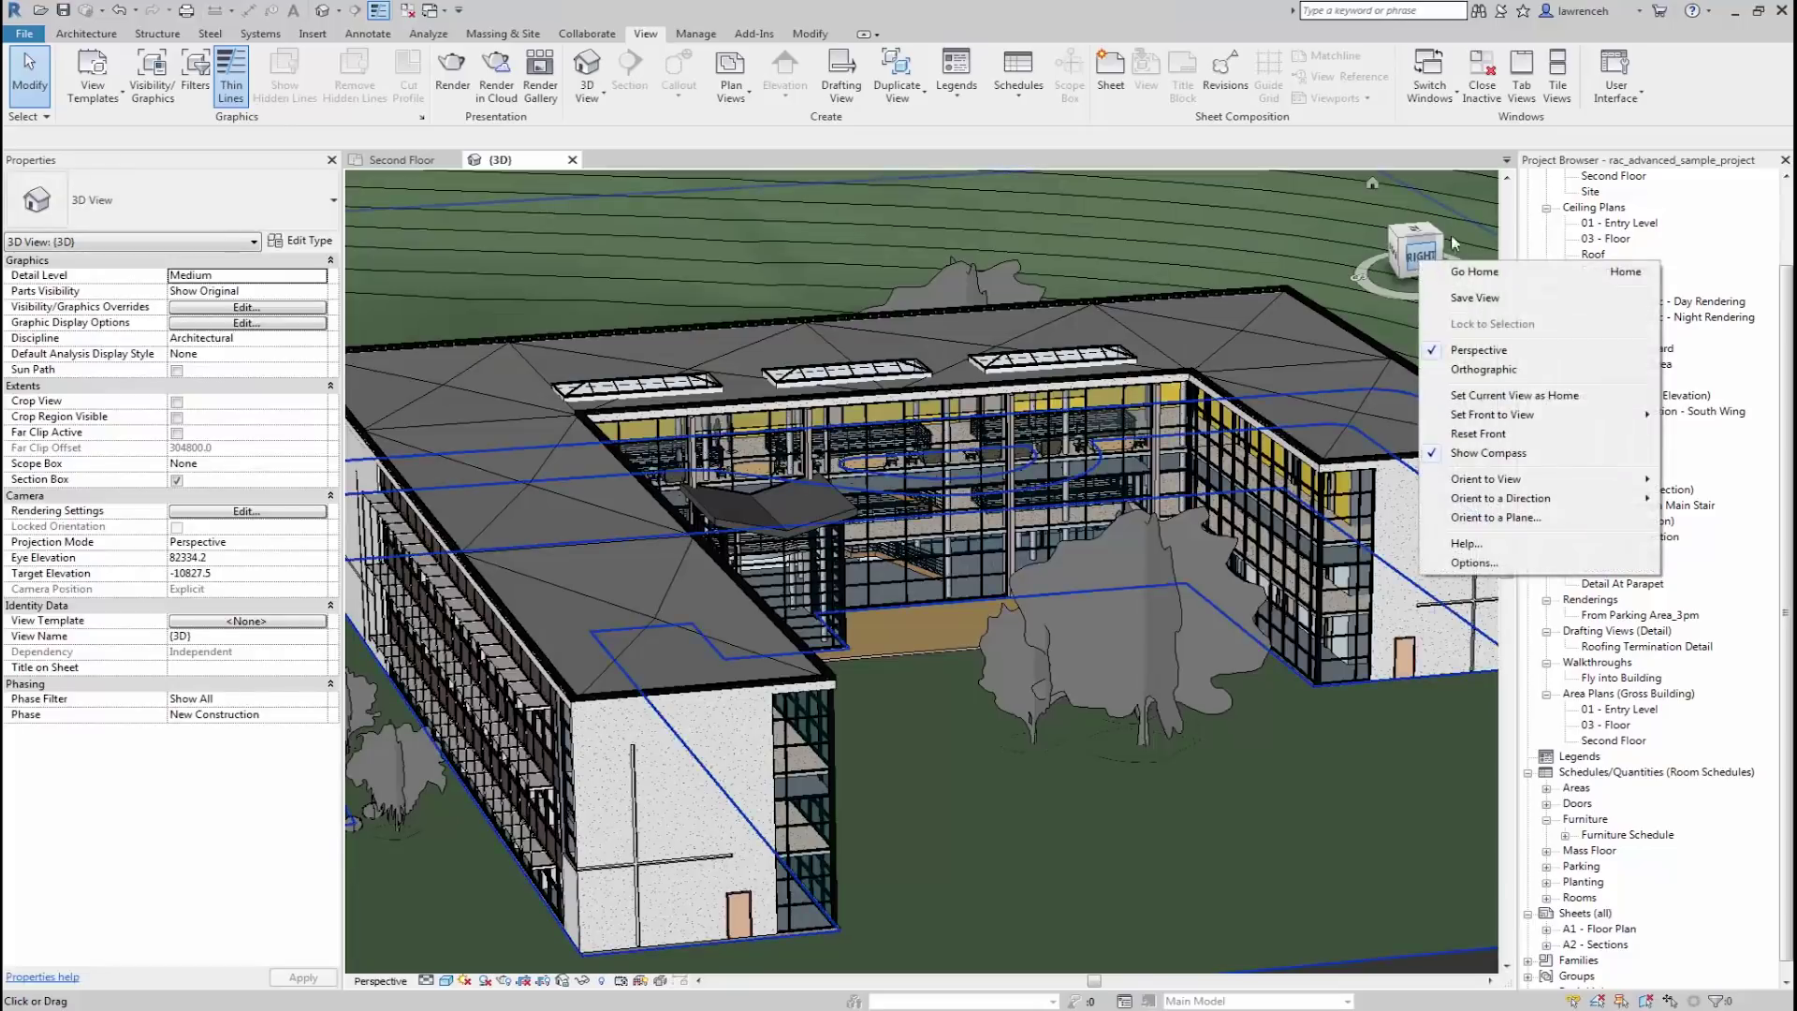
left_click(1509, 371)
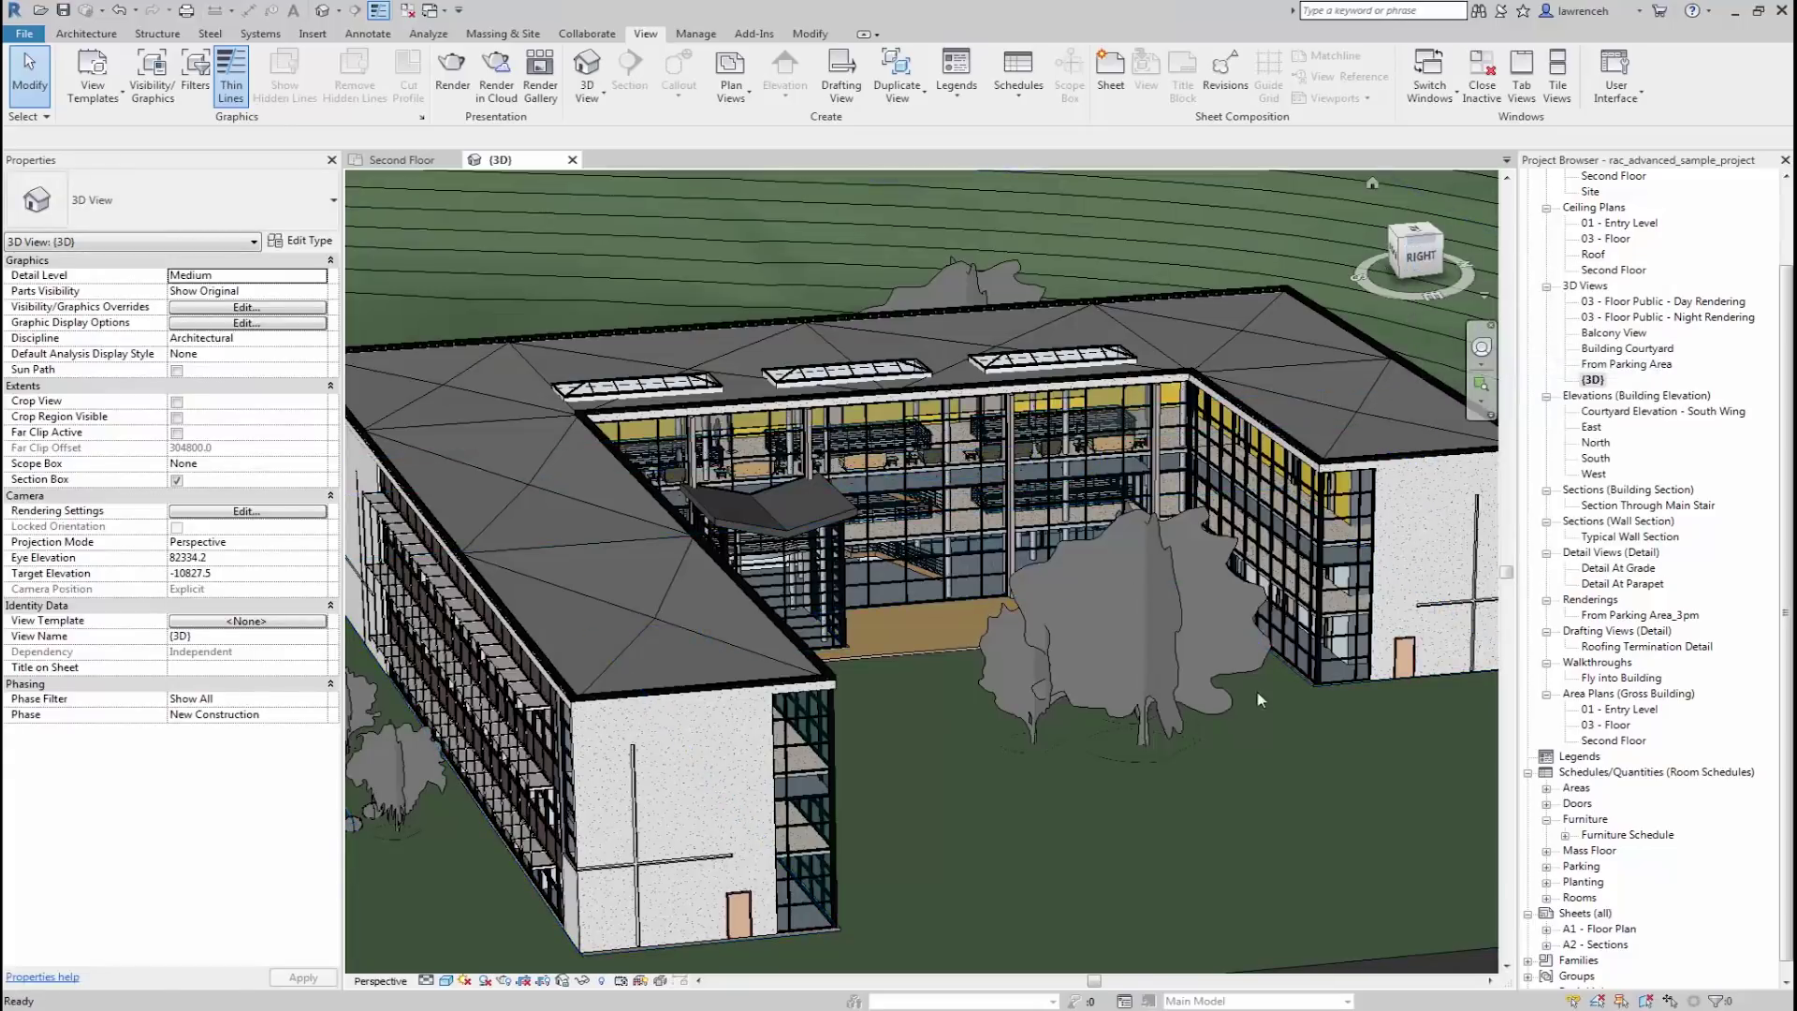
scroll(1067, 672, "down", 4)
middle_click_drag(1170, 663, 1095, 670, "shift")
scroll(1121, 716, "up", 1)
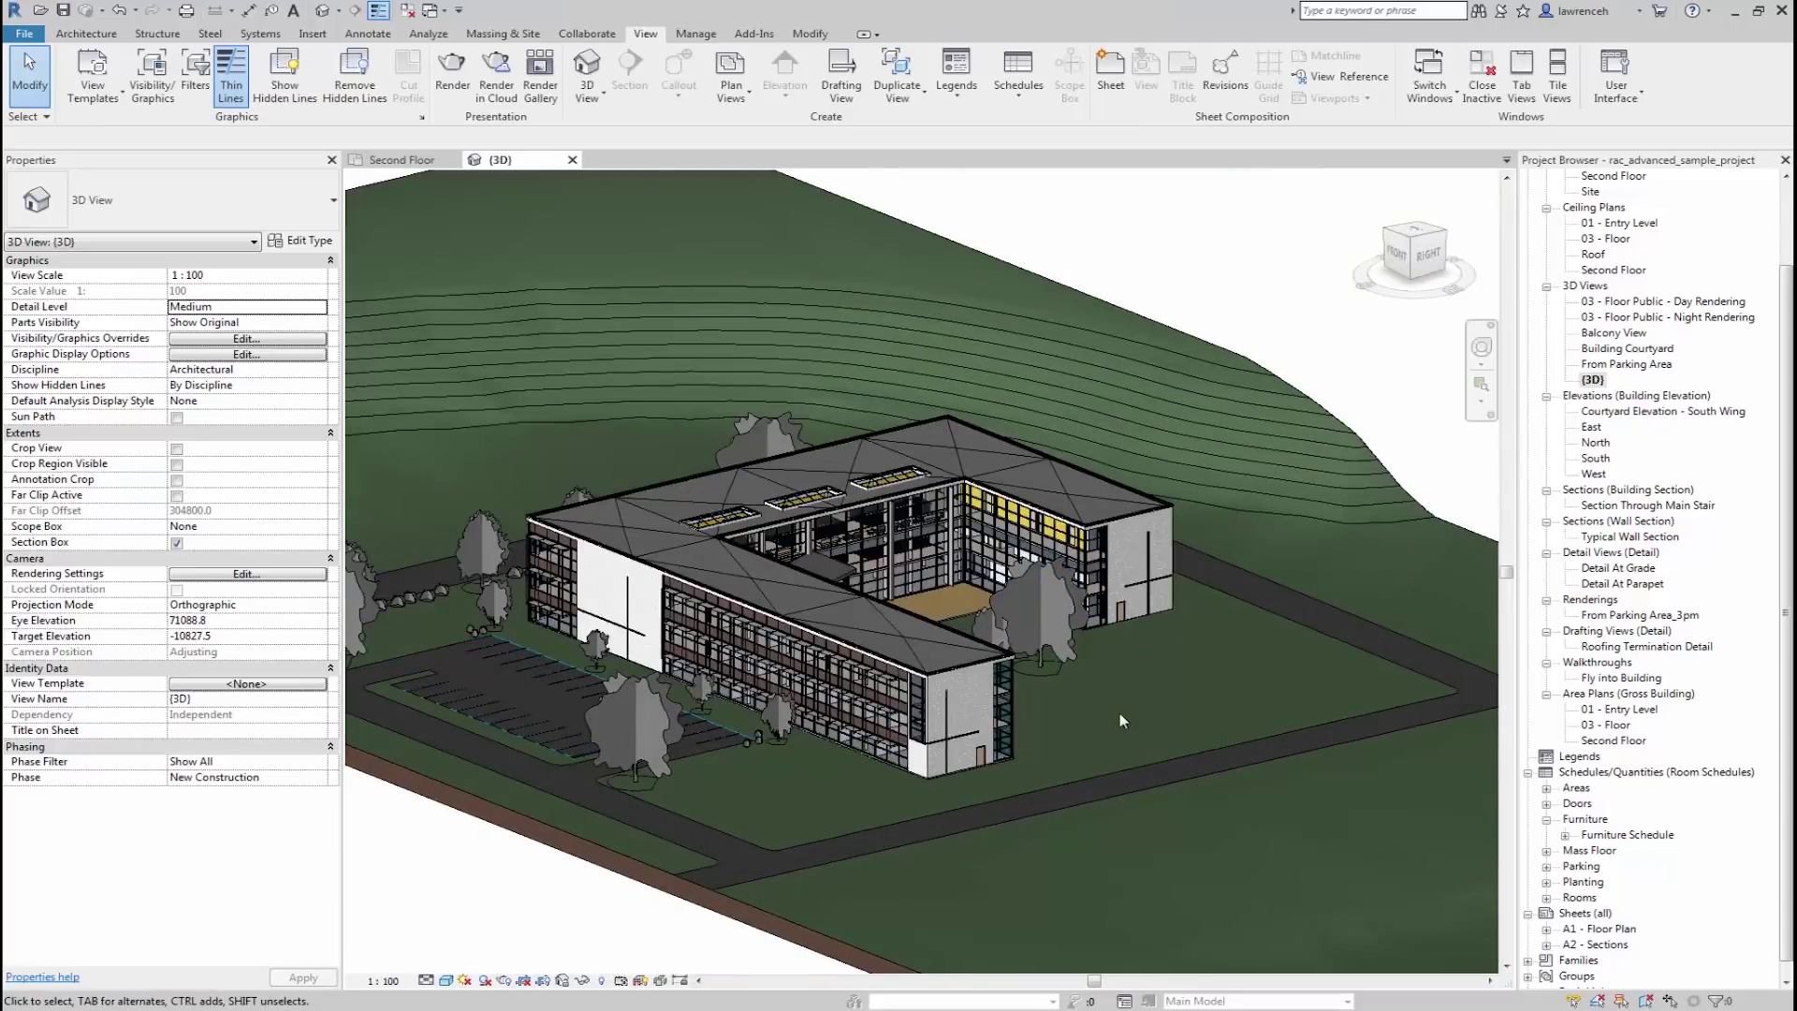
- Turn on the Levels annotation category in the {3D} view's visibility and graphics overrides
key("v")
key("g")
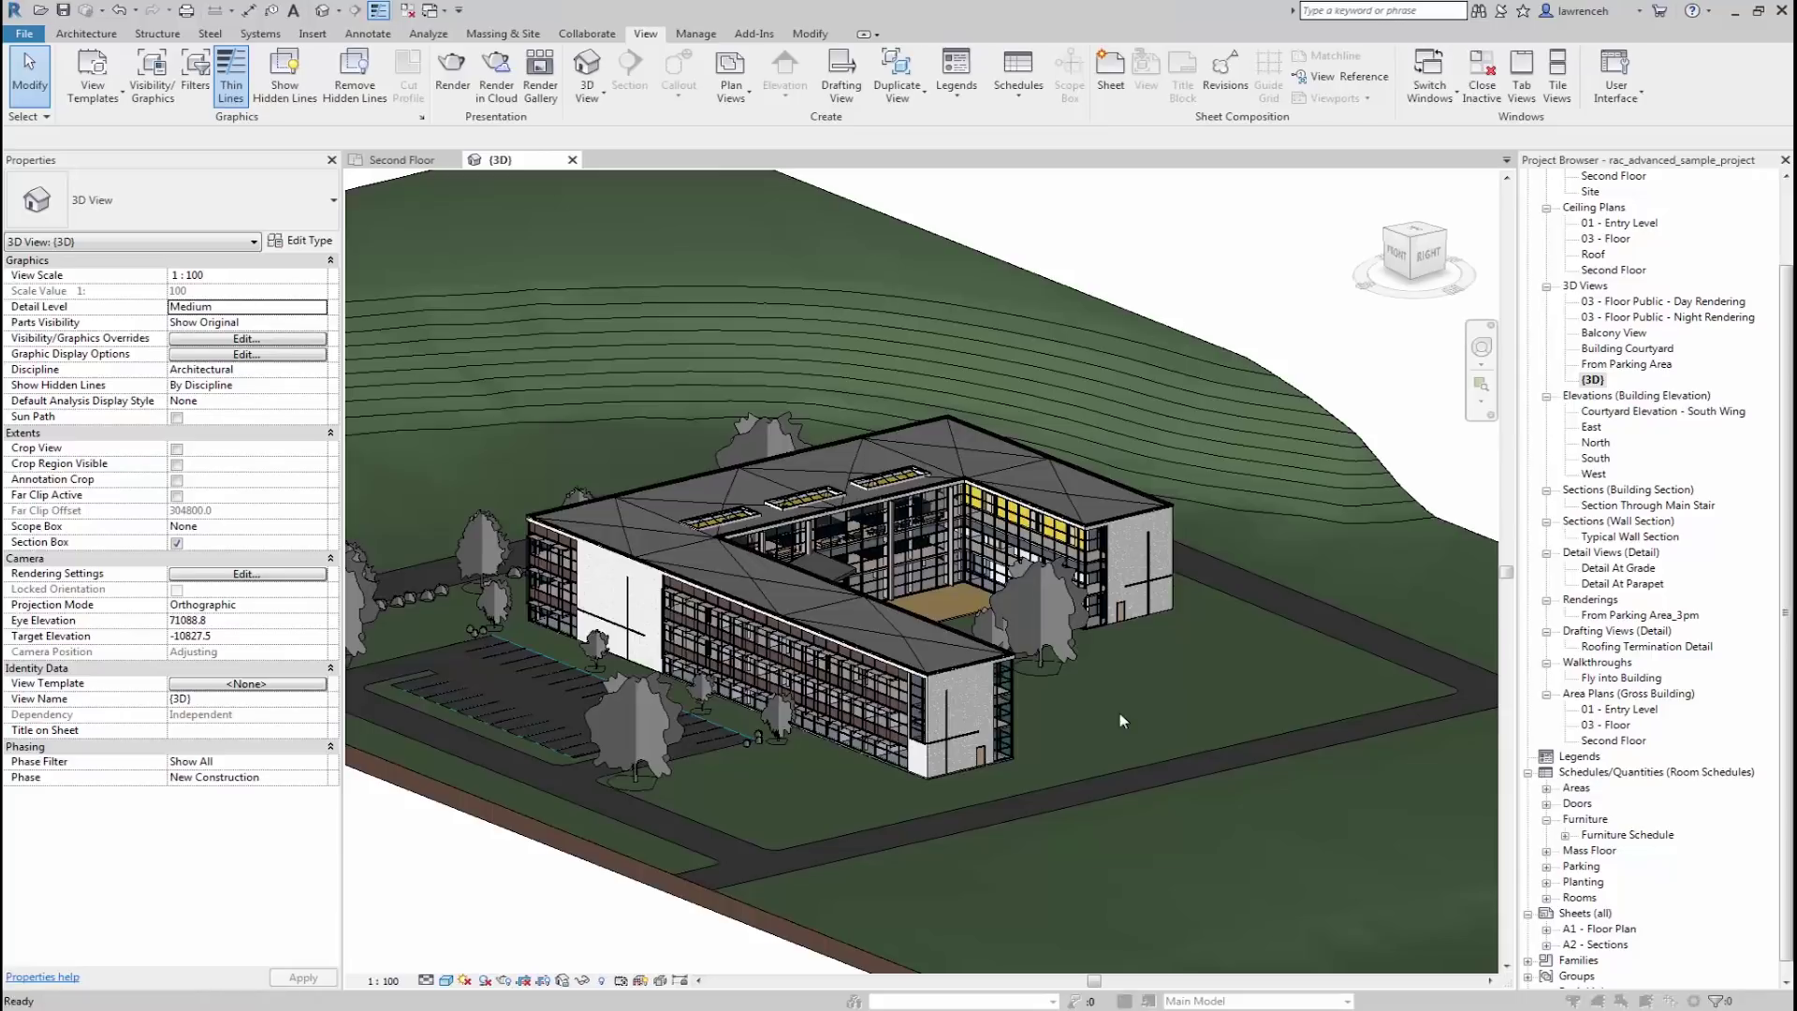
left_click(497, 216)
left_click(452, 416)
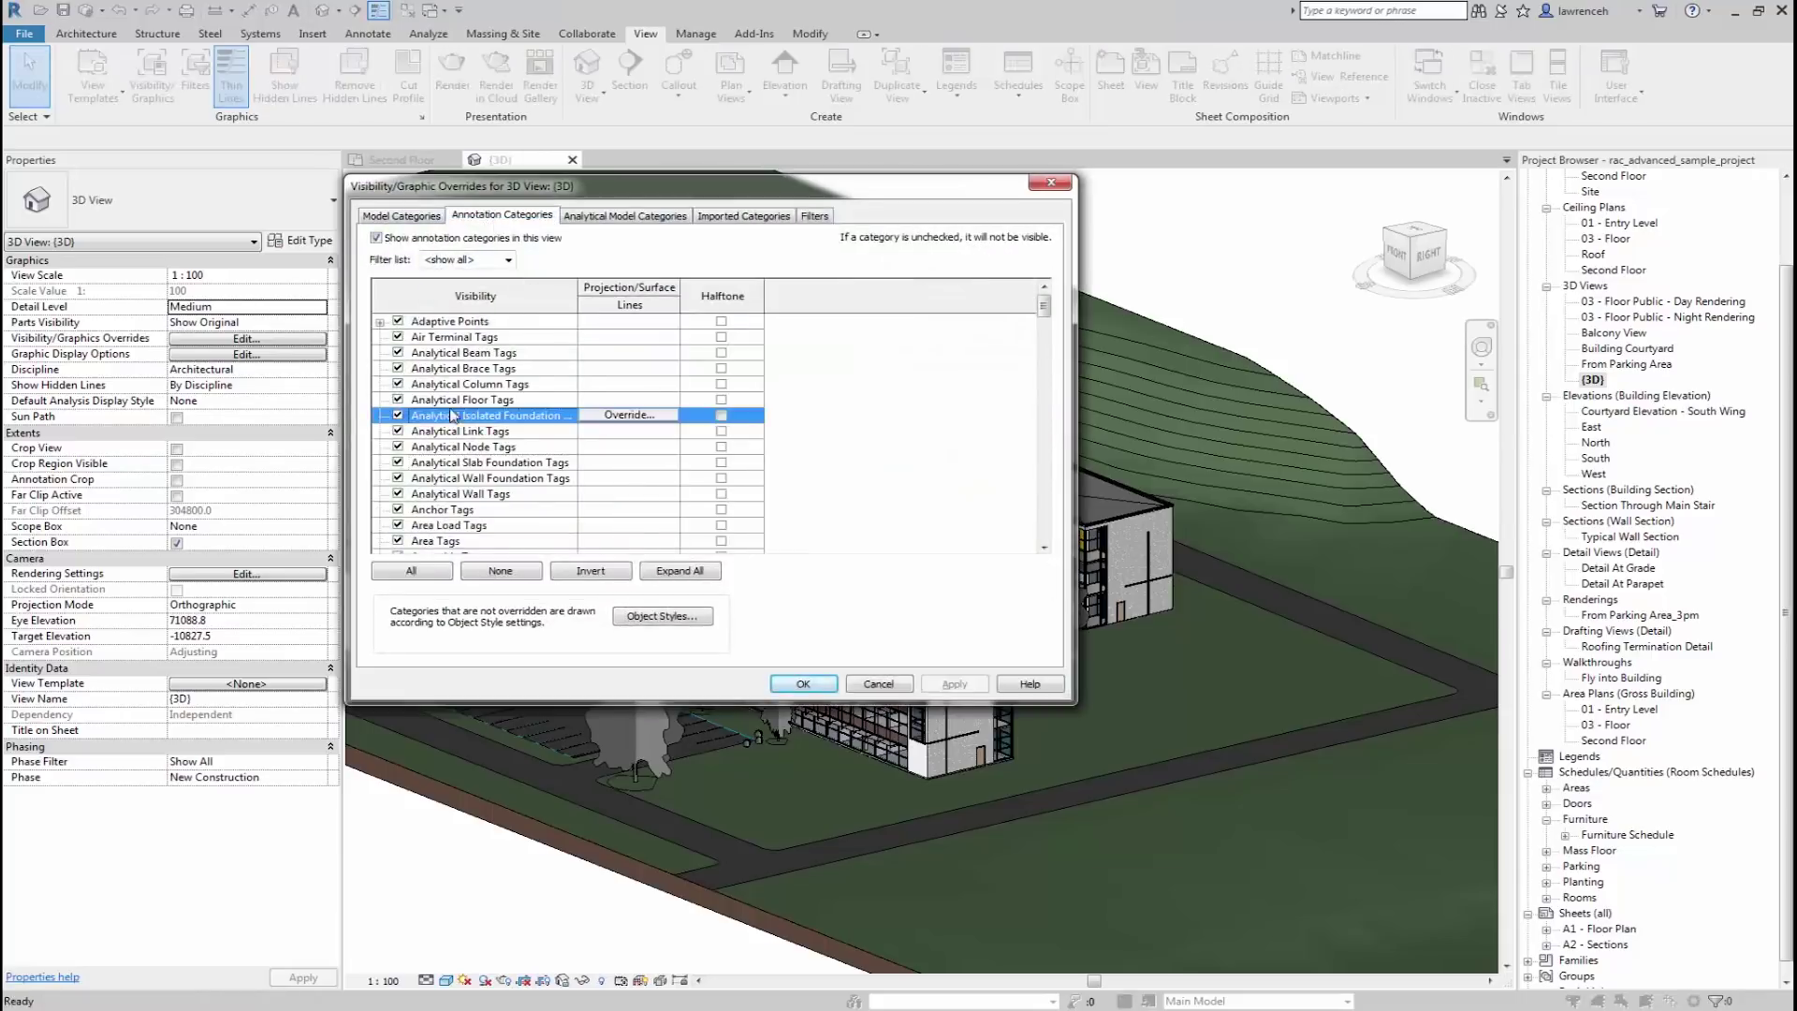
key("l")
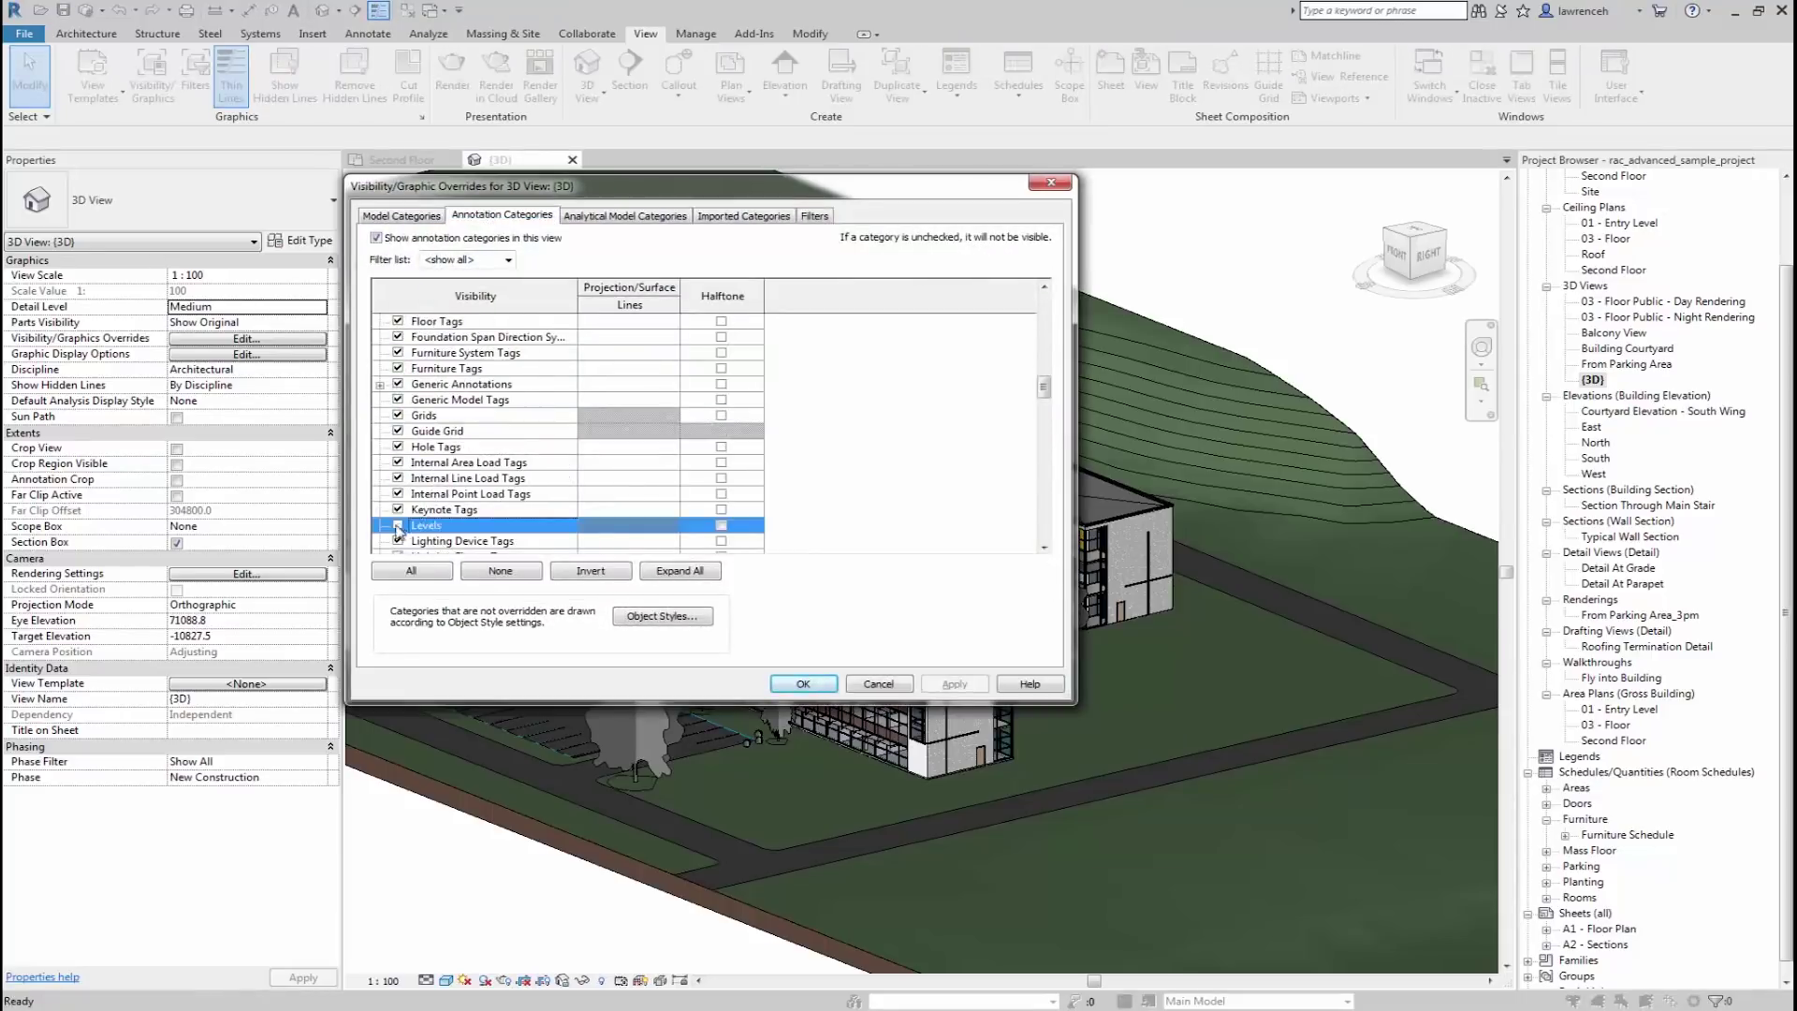
left_click(398, 525)
left_click(807, 686)
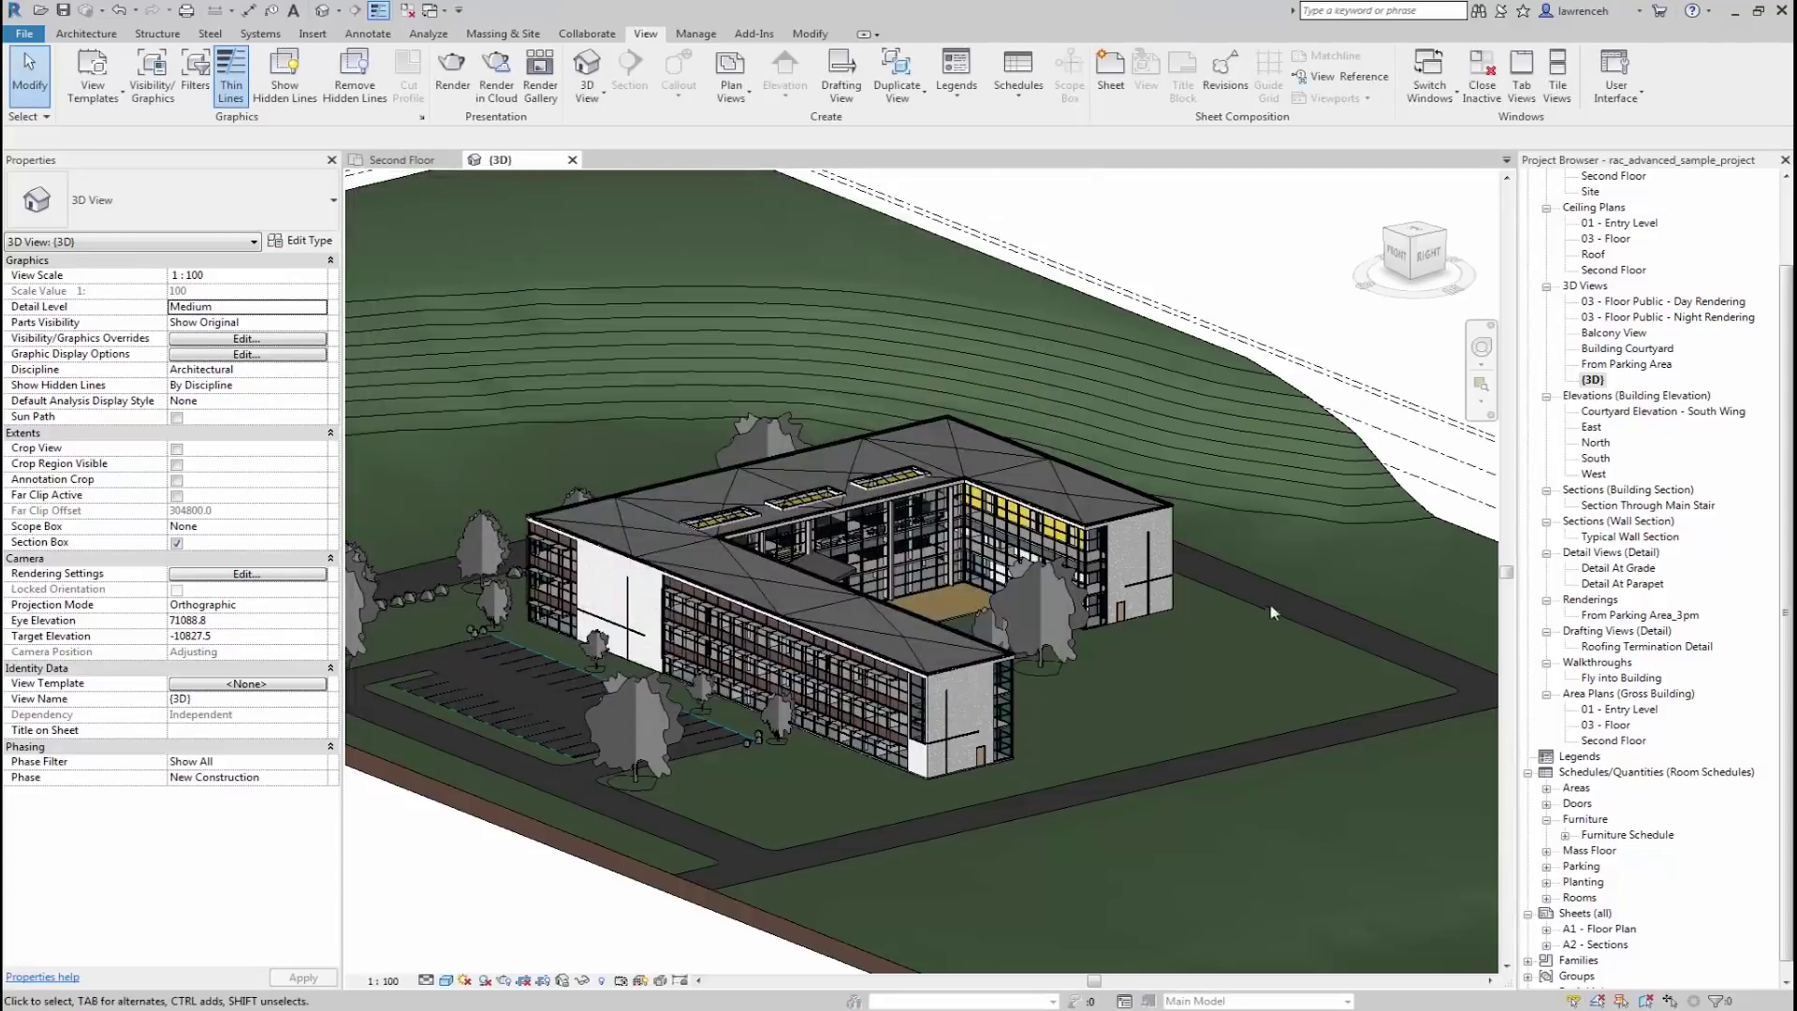
- Examine the level lines and level heads beside the terrain in the {3D} view
middle_click_drag(1244, 643, 799, 661, "shift")
scroll(1374, 583, "up", 4)
middle_click_drag(1383, 704, 1369, 628)
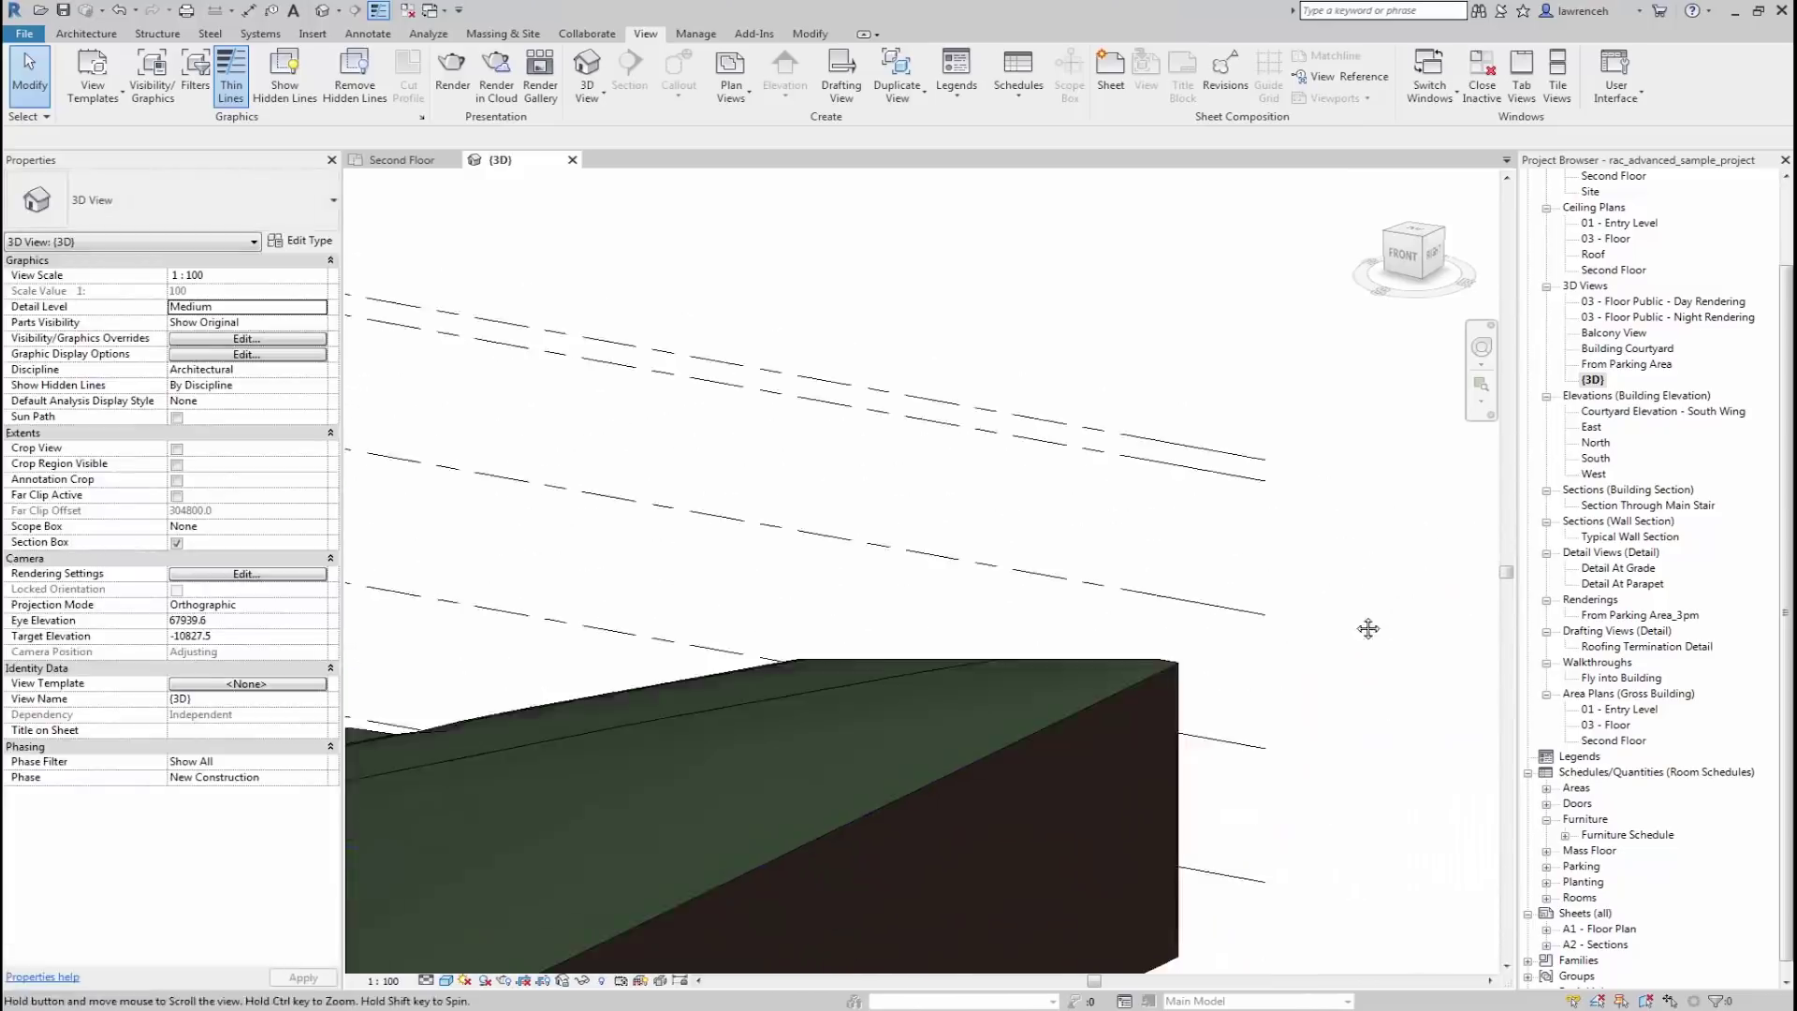
scroll(1356, 617, "down", 8)
middle_click_drag(485, 564, 633, 485)
scroll(645, 488, "up", 4)
scroll(812, 488, "up", 6)
middle_click_drag(767, 521, 636, 517)
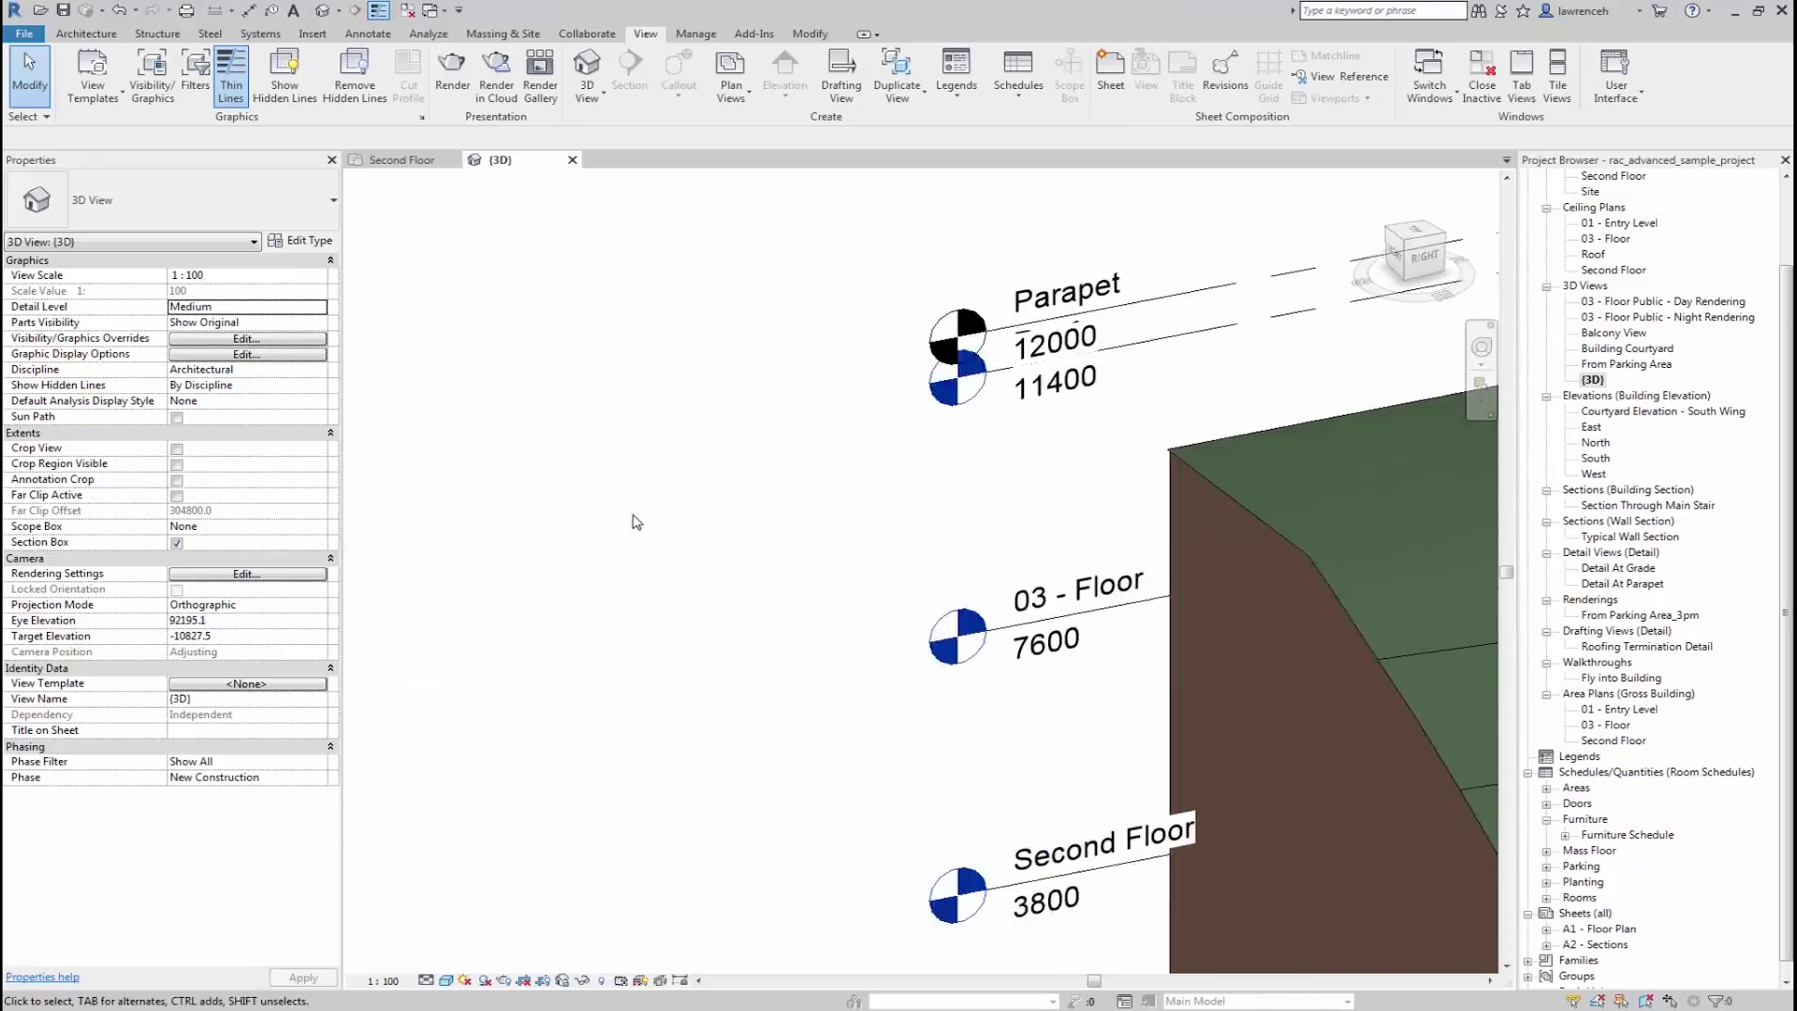
scroll(641, 529, "down", 4)
middle_click_drag(660, 585, 641, 500)
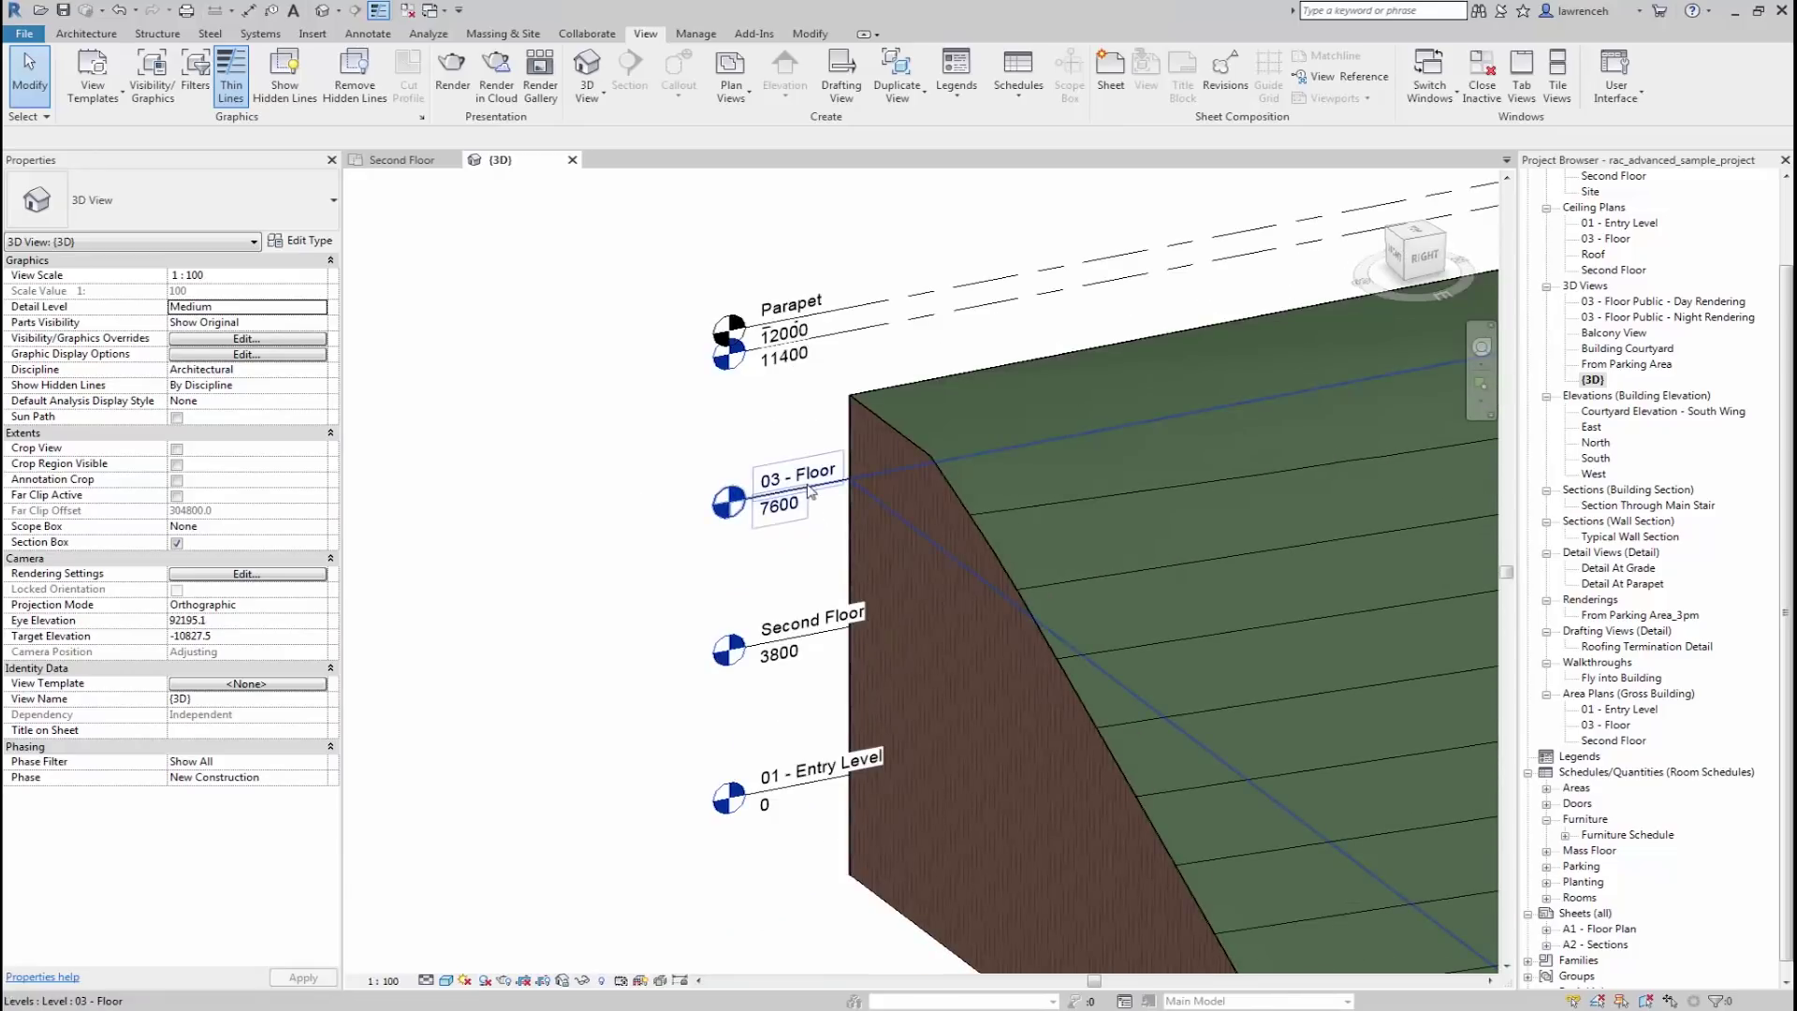
- Hide the level head of 03 - Floor in the {3D} view and show it again
left_click(739, 527)
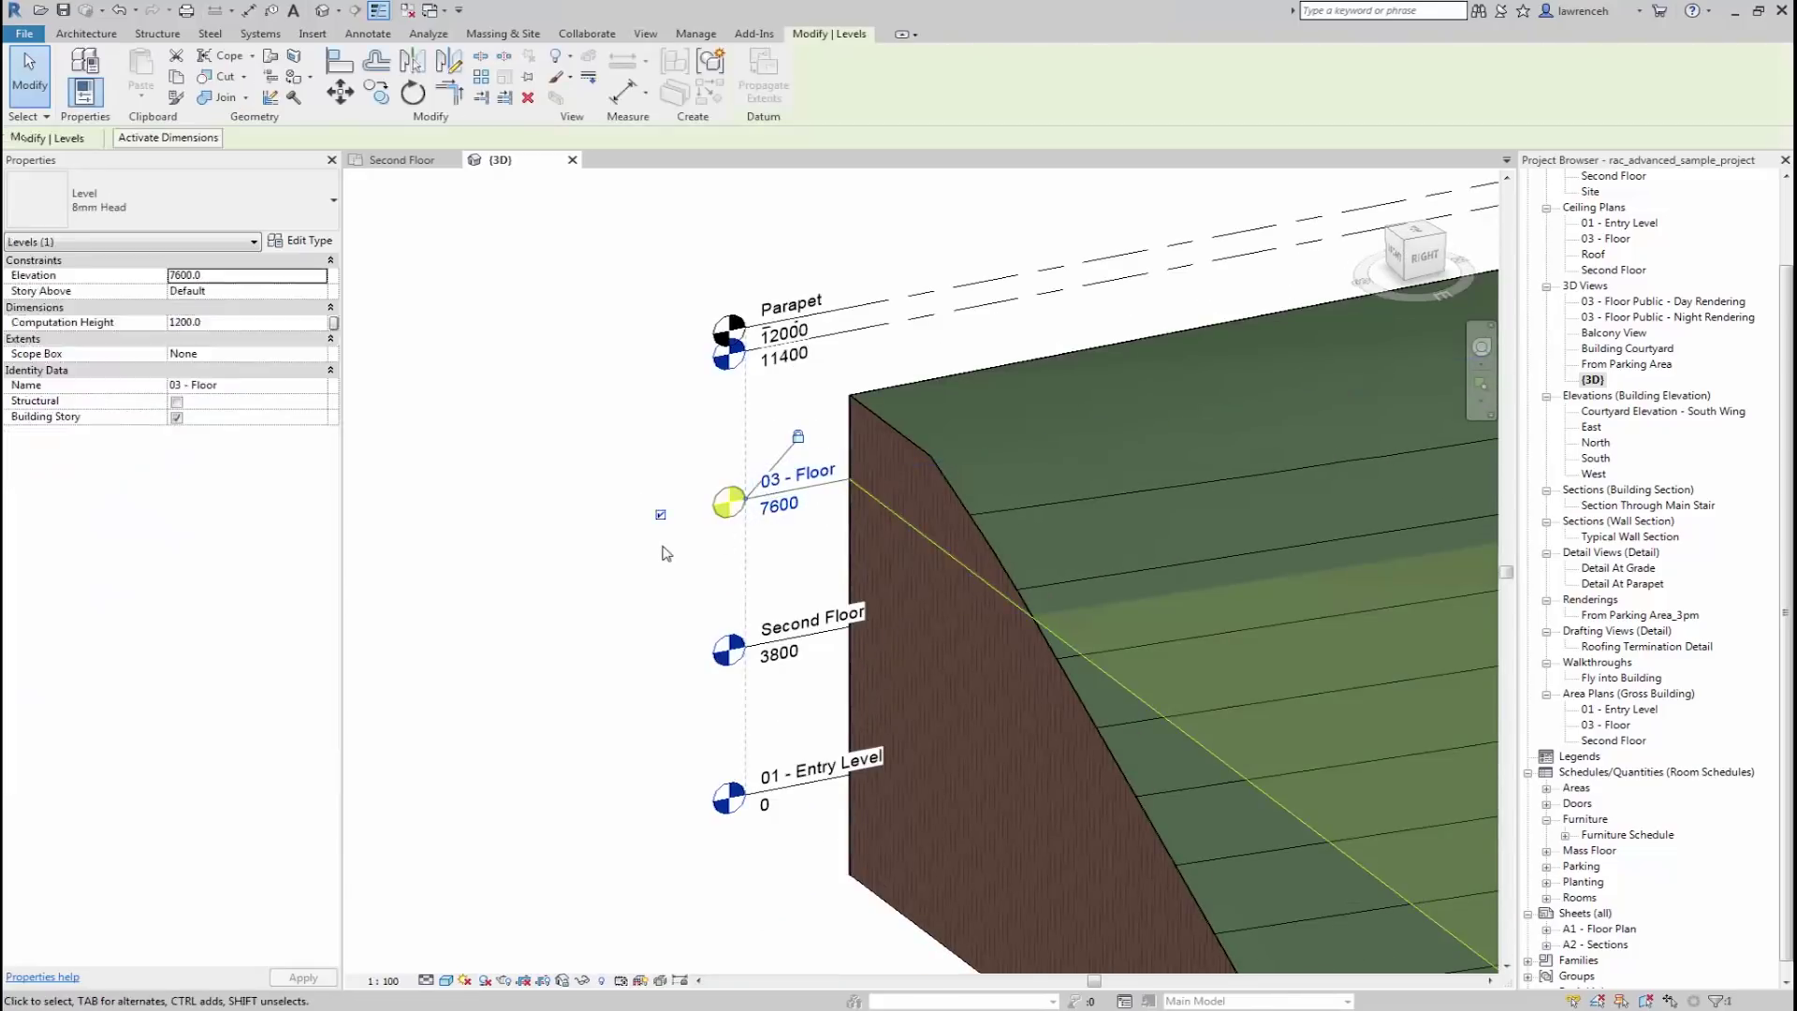
left_click(661, 514)
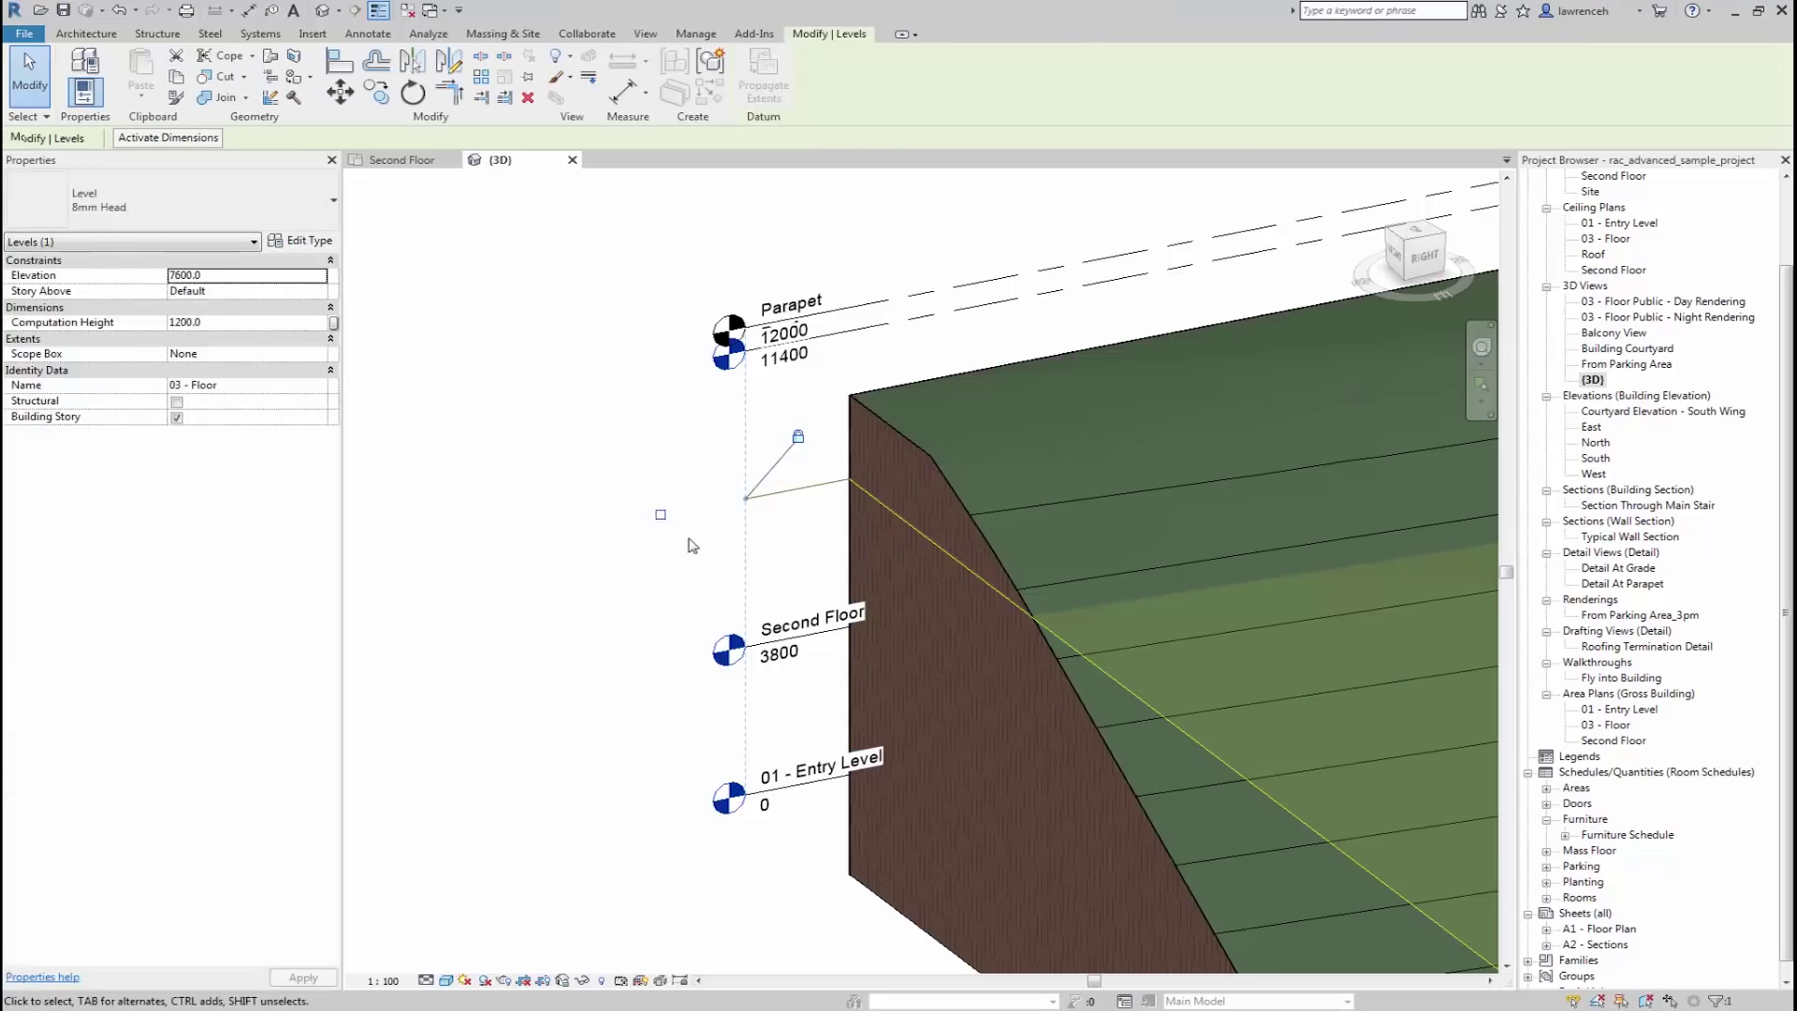
left_click(661, 515)
left_click(667, 622)
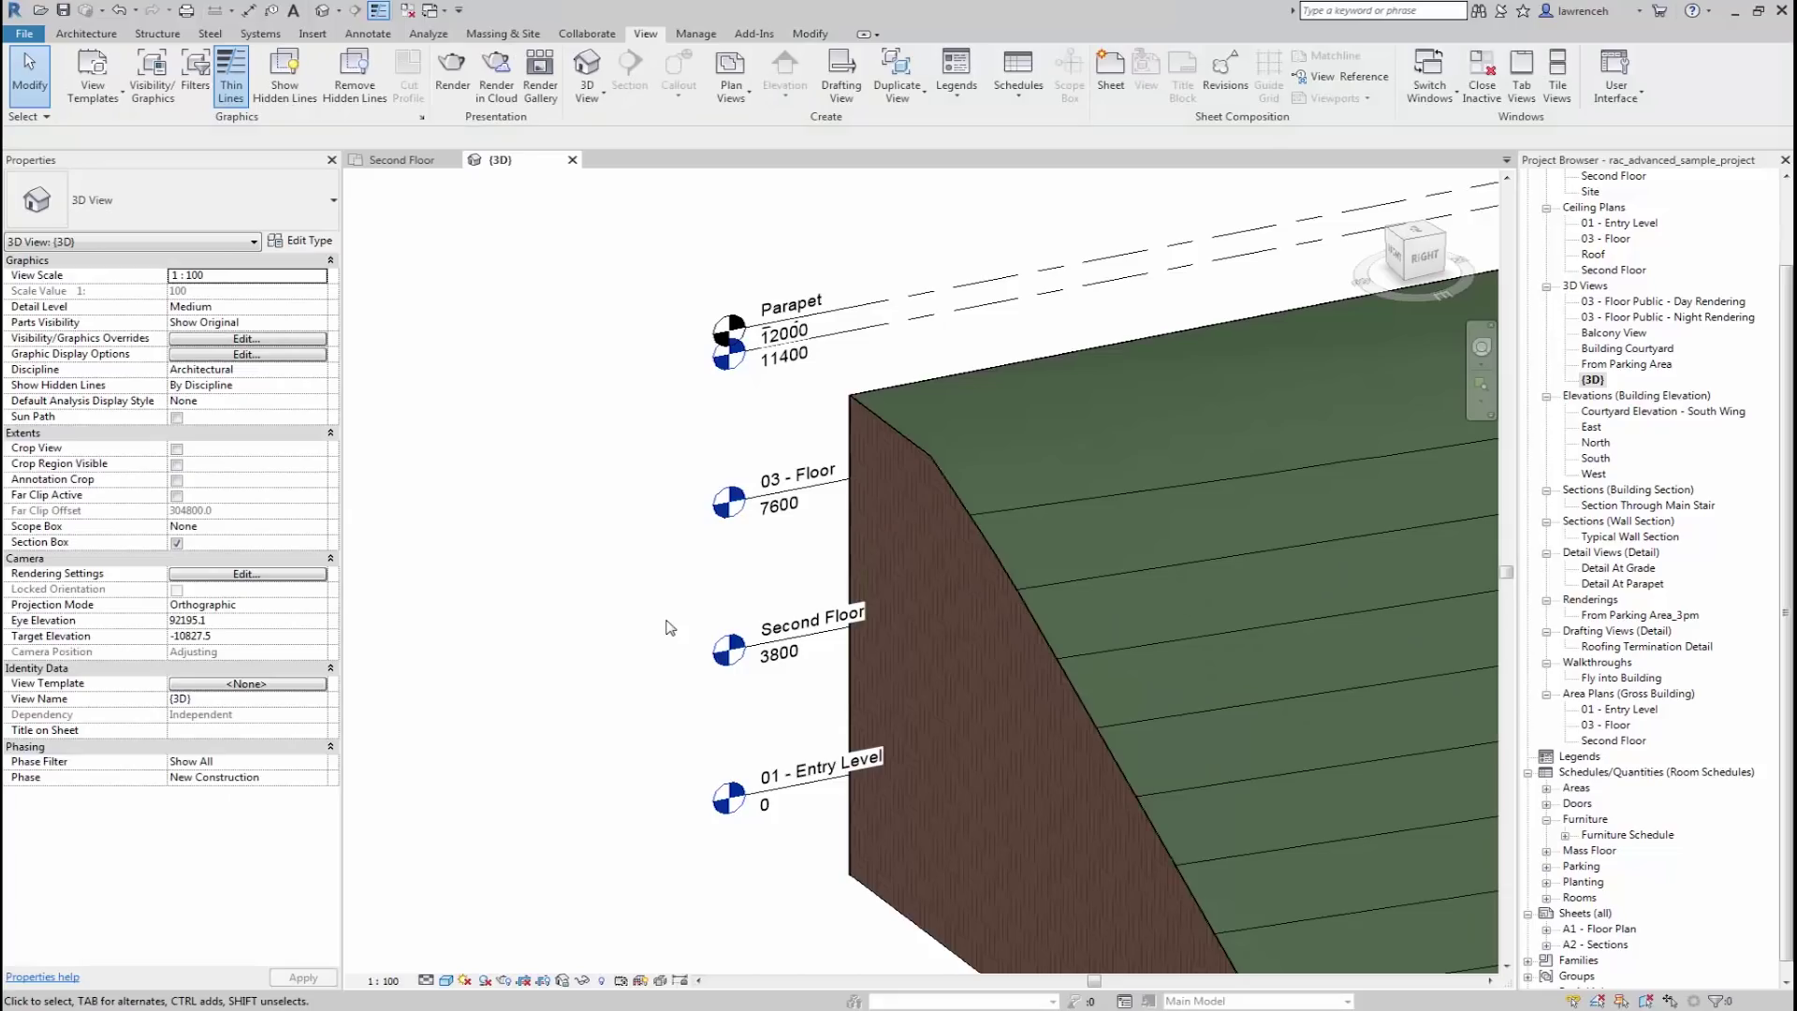
- Open the Roof level's elevation value for editing in the {3D} view and cancel the edit
left_click(731, 517)
middle_click_drag(622, 573, 609, 584)
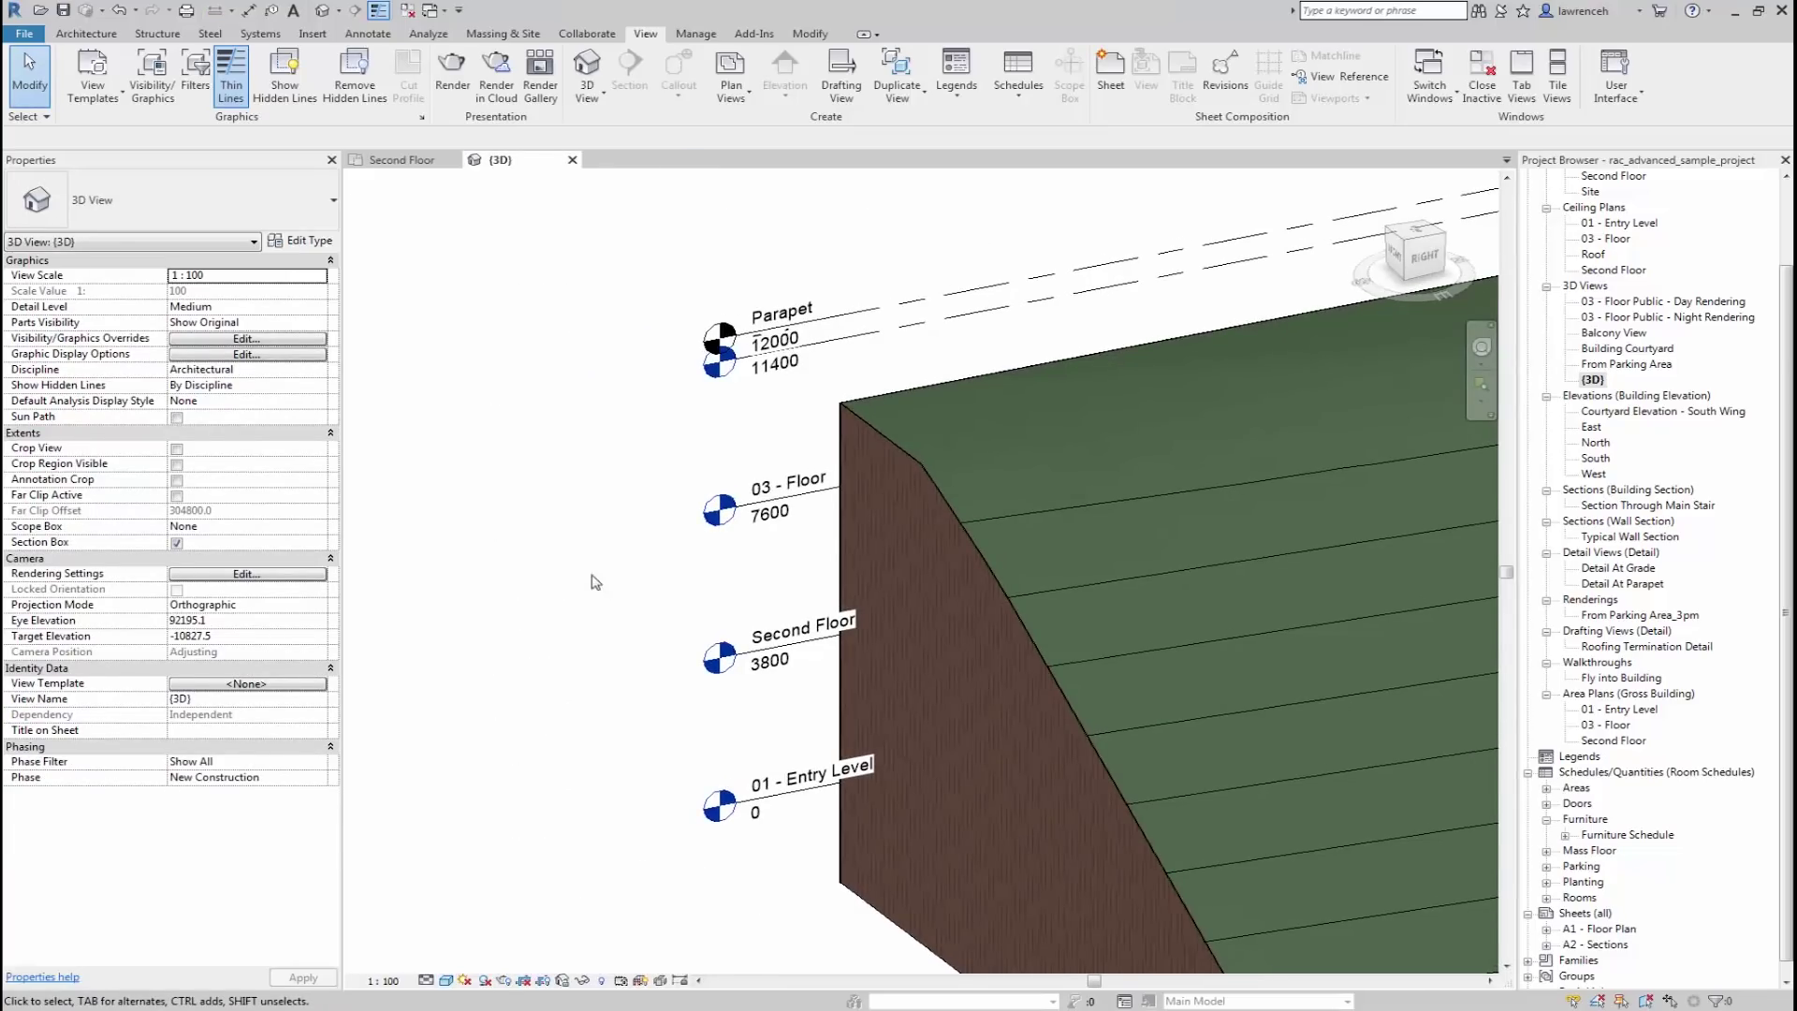
left_click(789, 370)
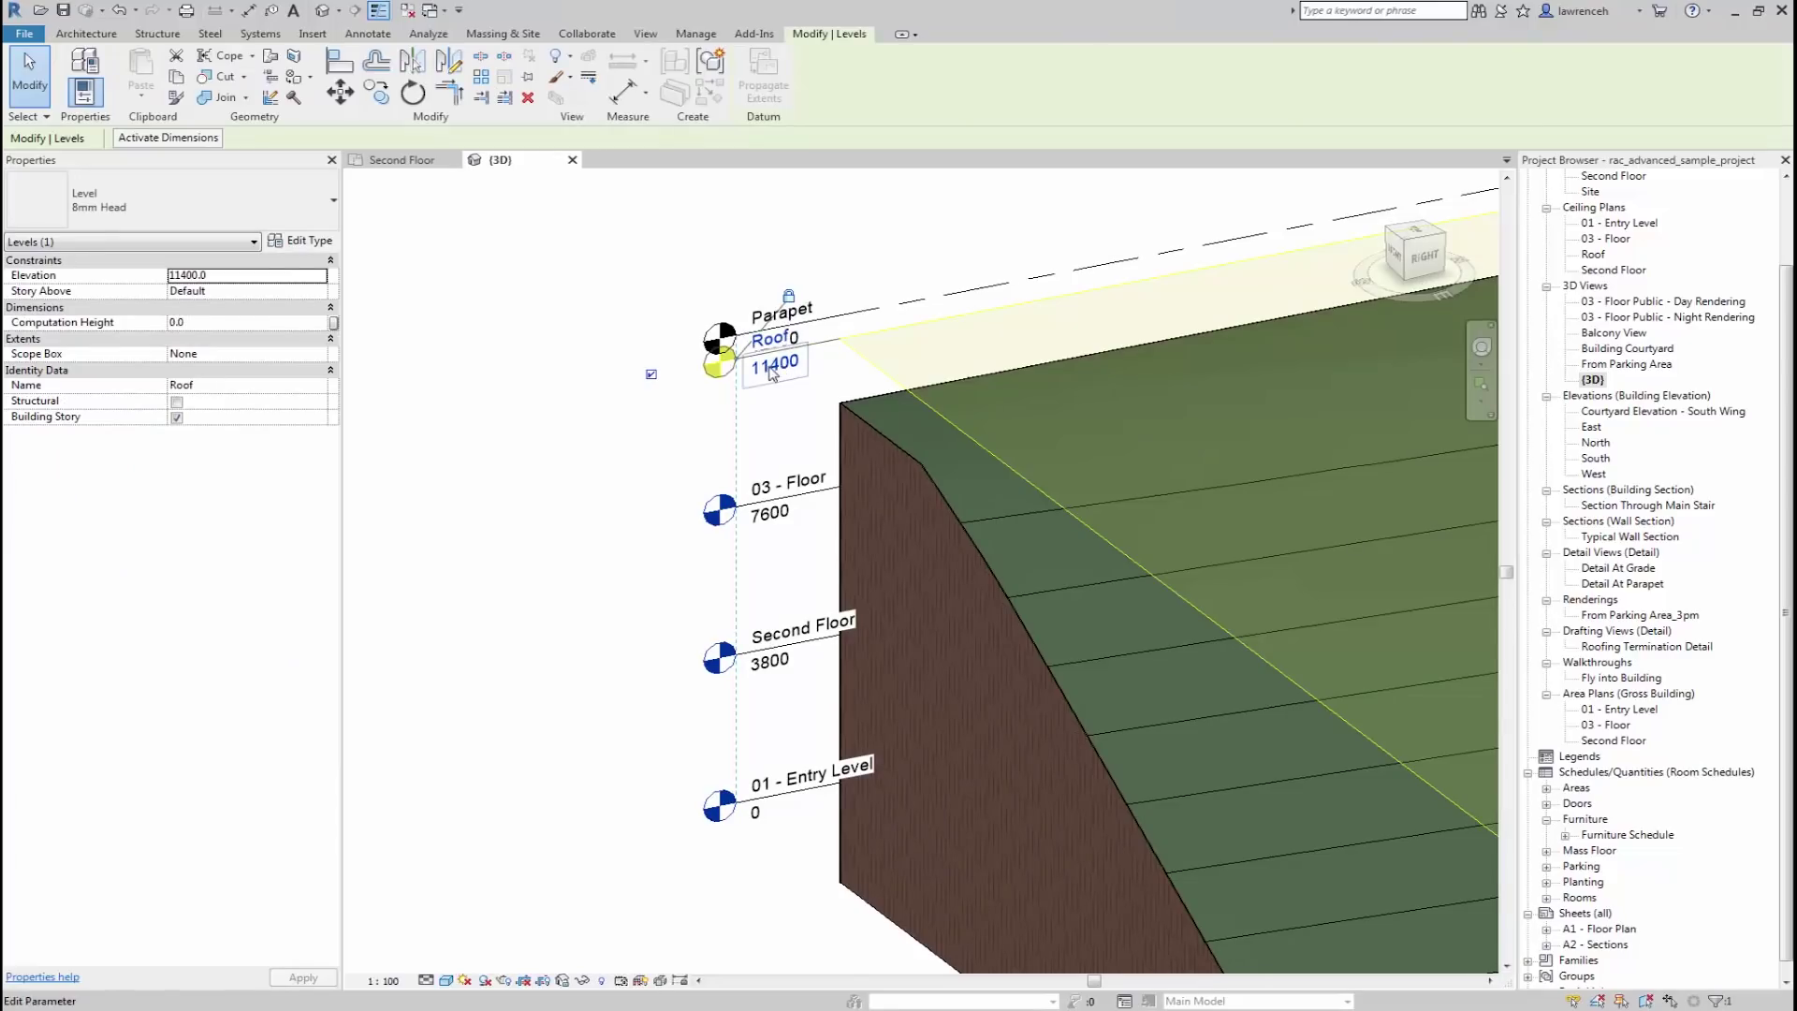
key("Escape")
double_click(779, 365)
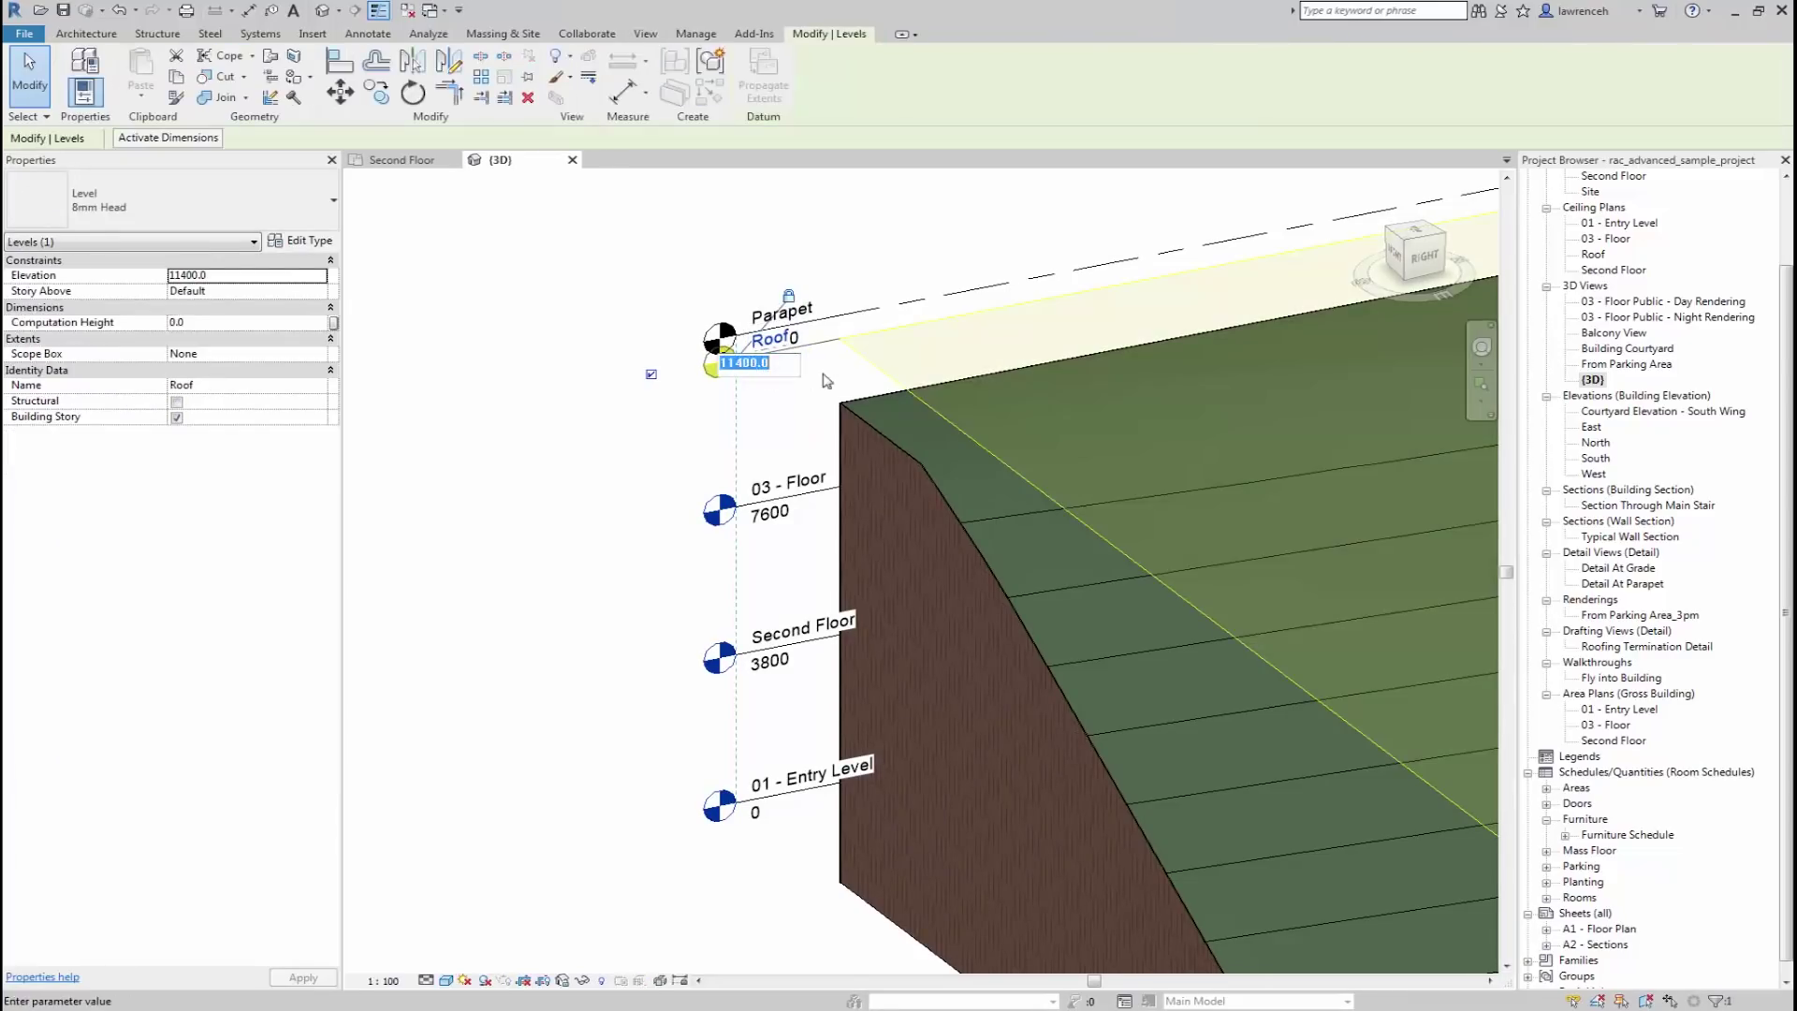
left_click(792, 416)
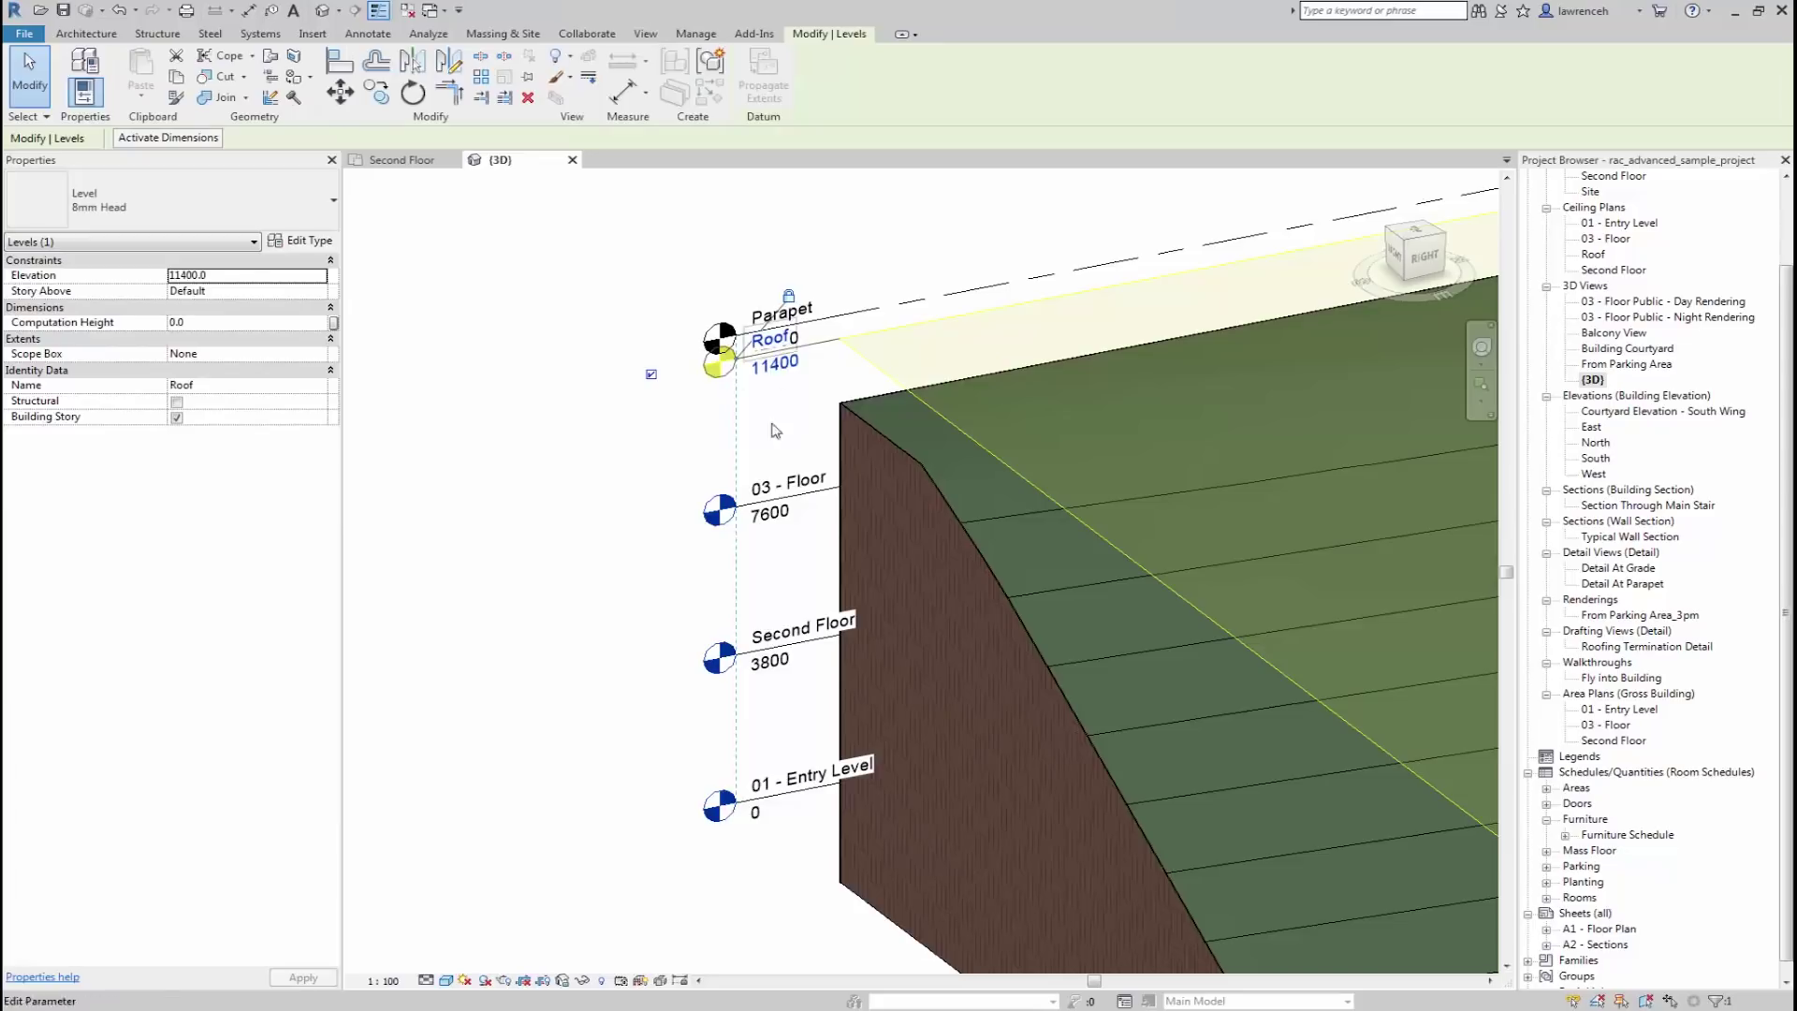
key("Escape")
- Draw an Interior - Blockwork 190 wall about 21300 mm long on the terrain, based on 01 - Entry Level with its height set to Unconnected
scroll(730, 496, "down", 3)
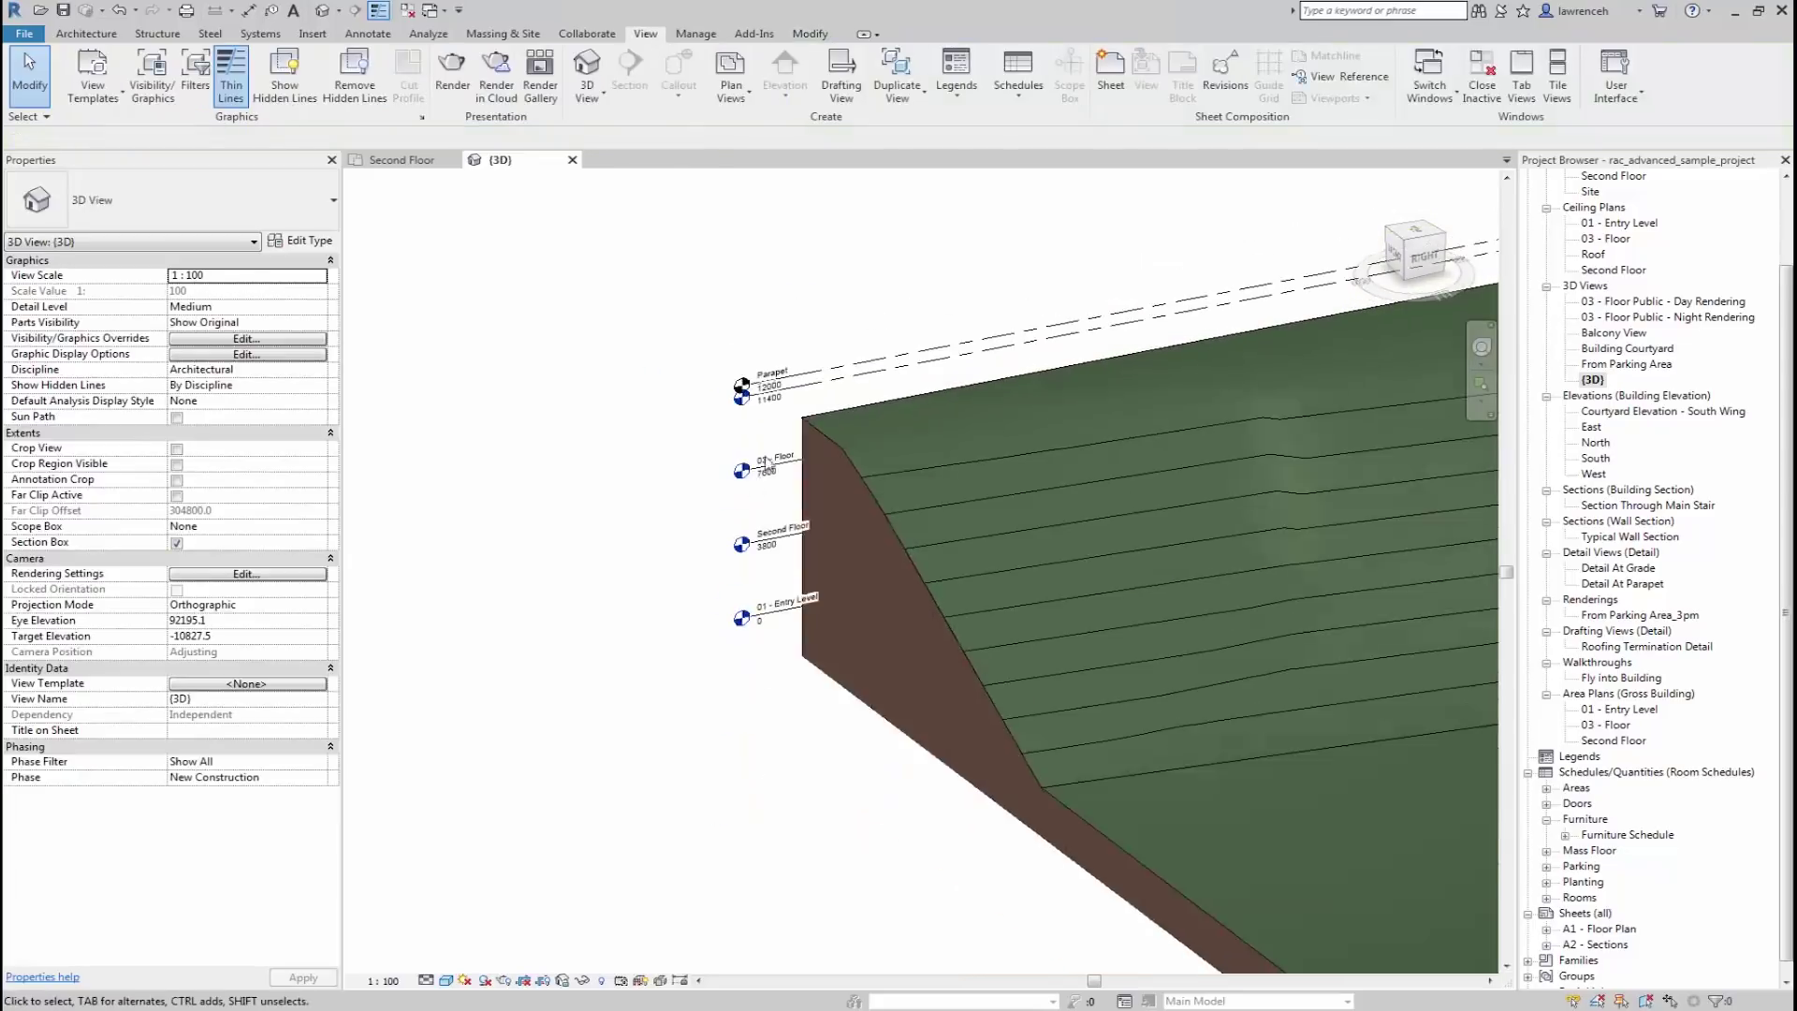
middle_click_drag(723, 494, 732, 502)
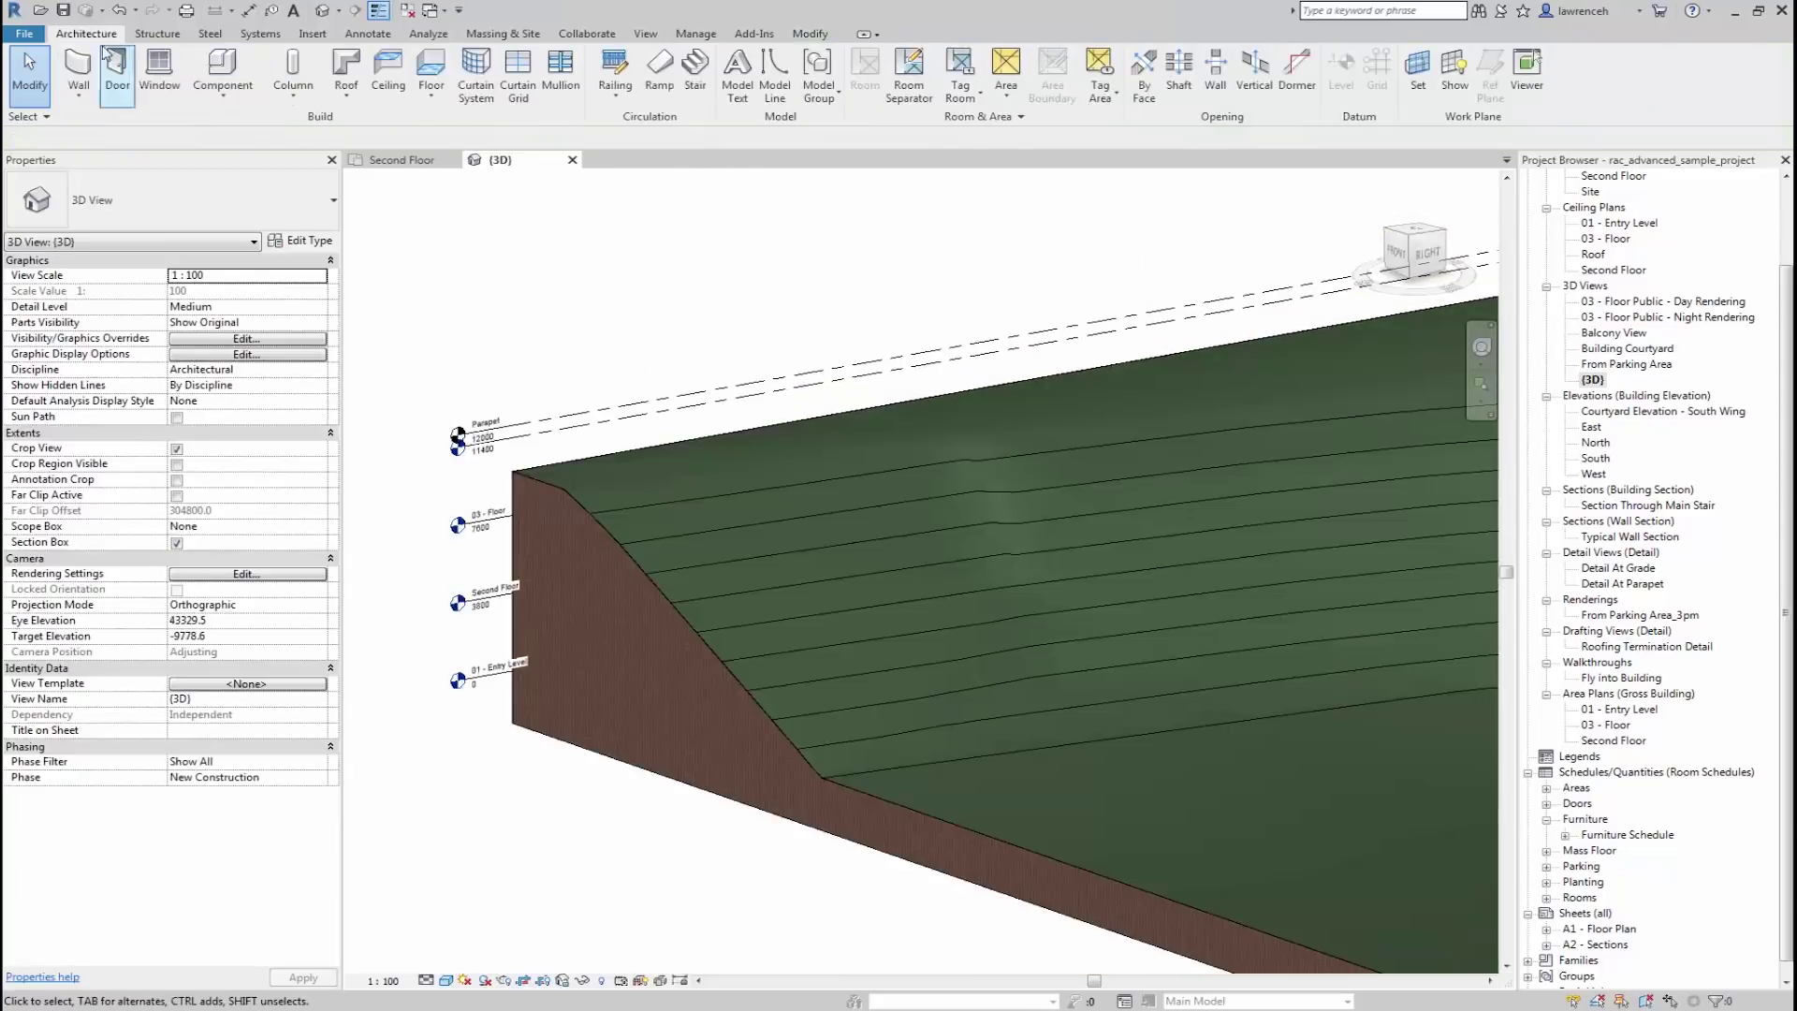
left_click(83, 67)
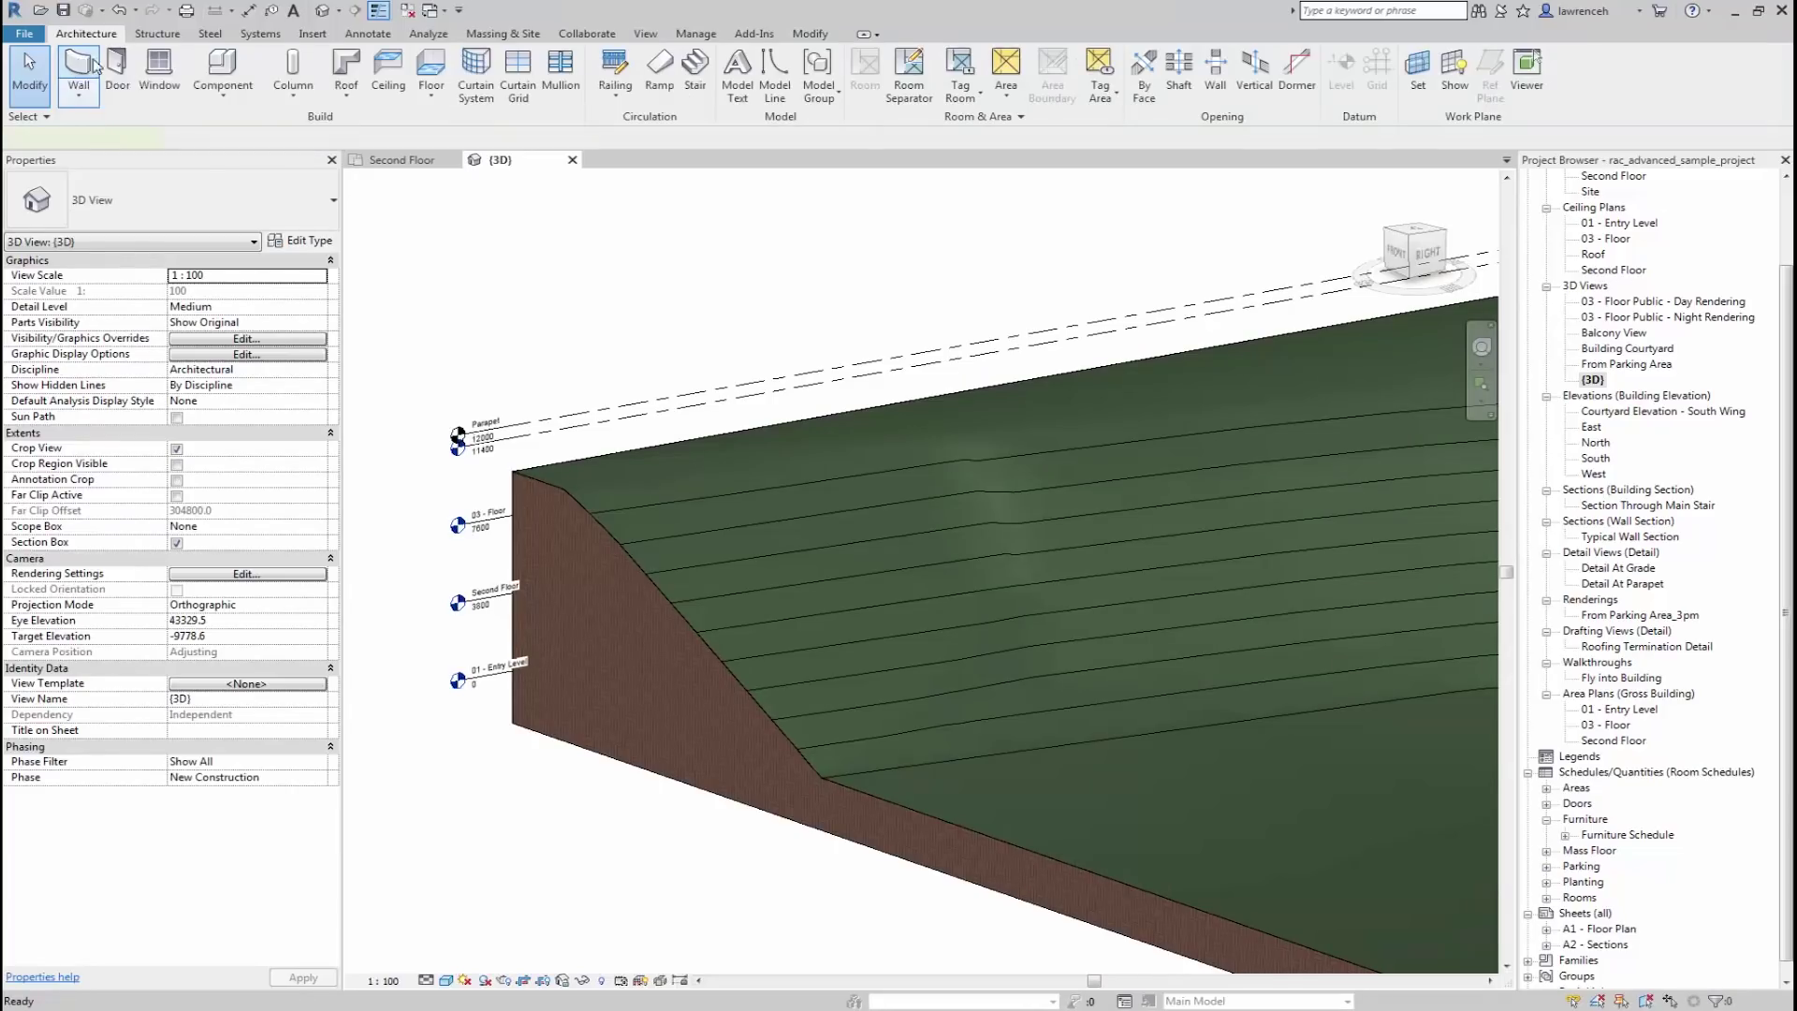
left_click(215, 202)
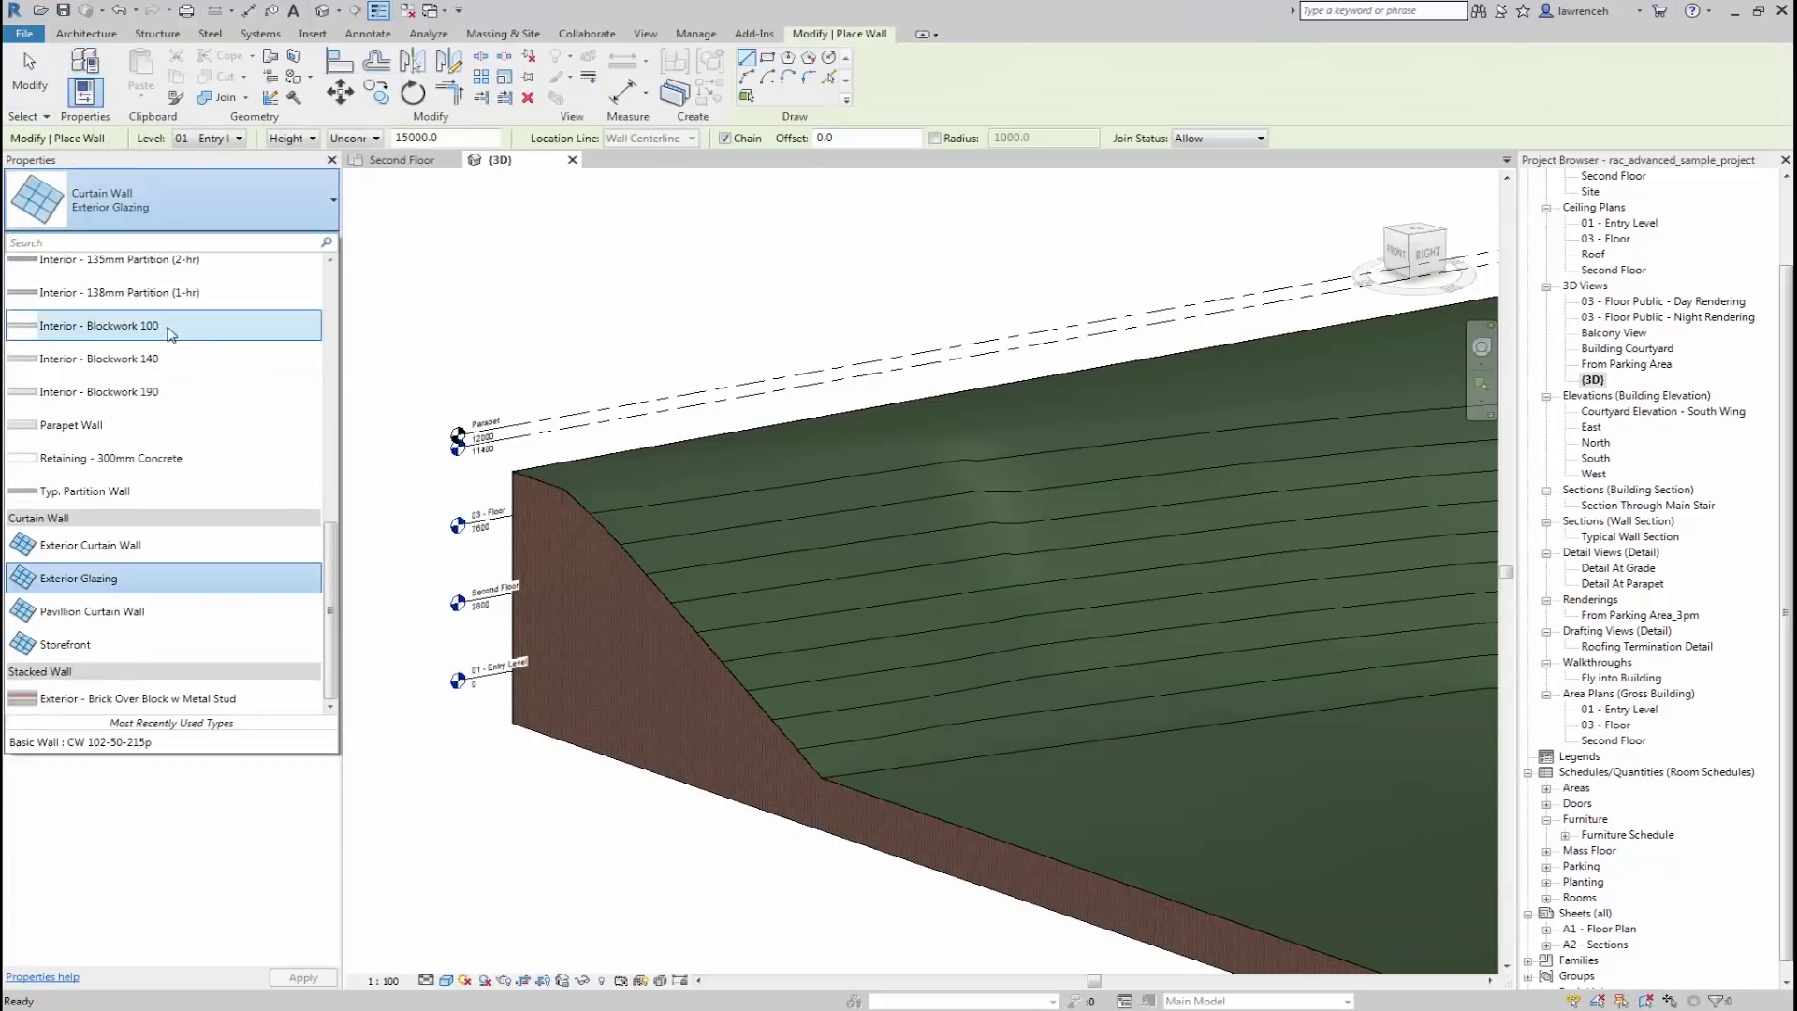
left_click(150, 393)
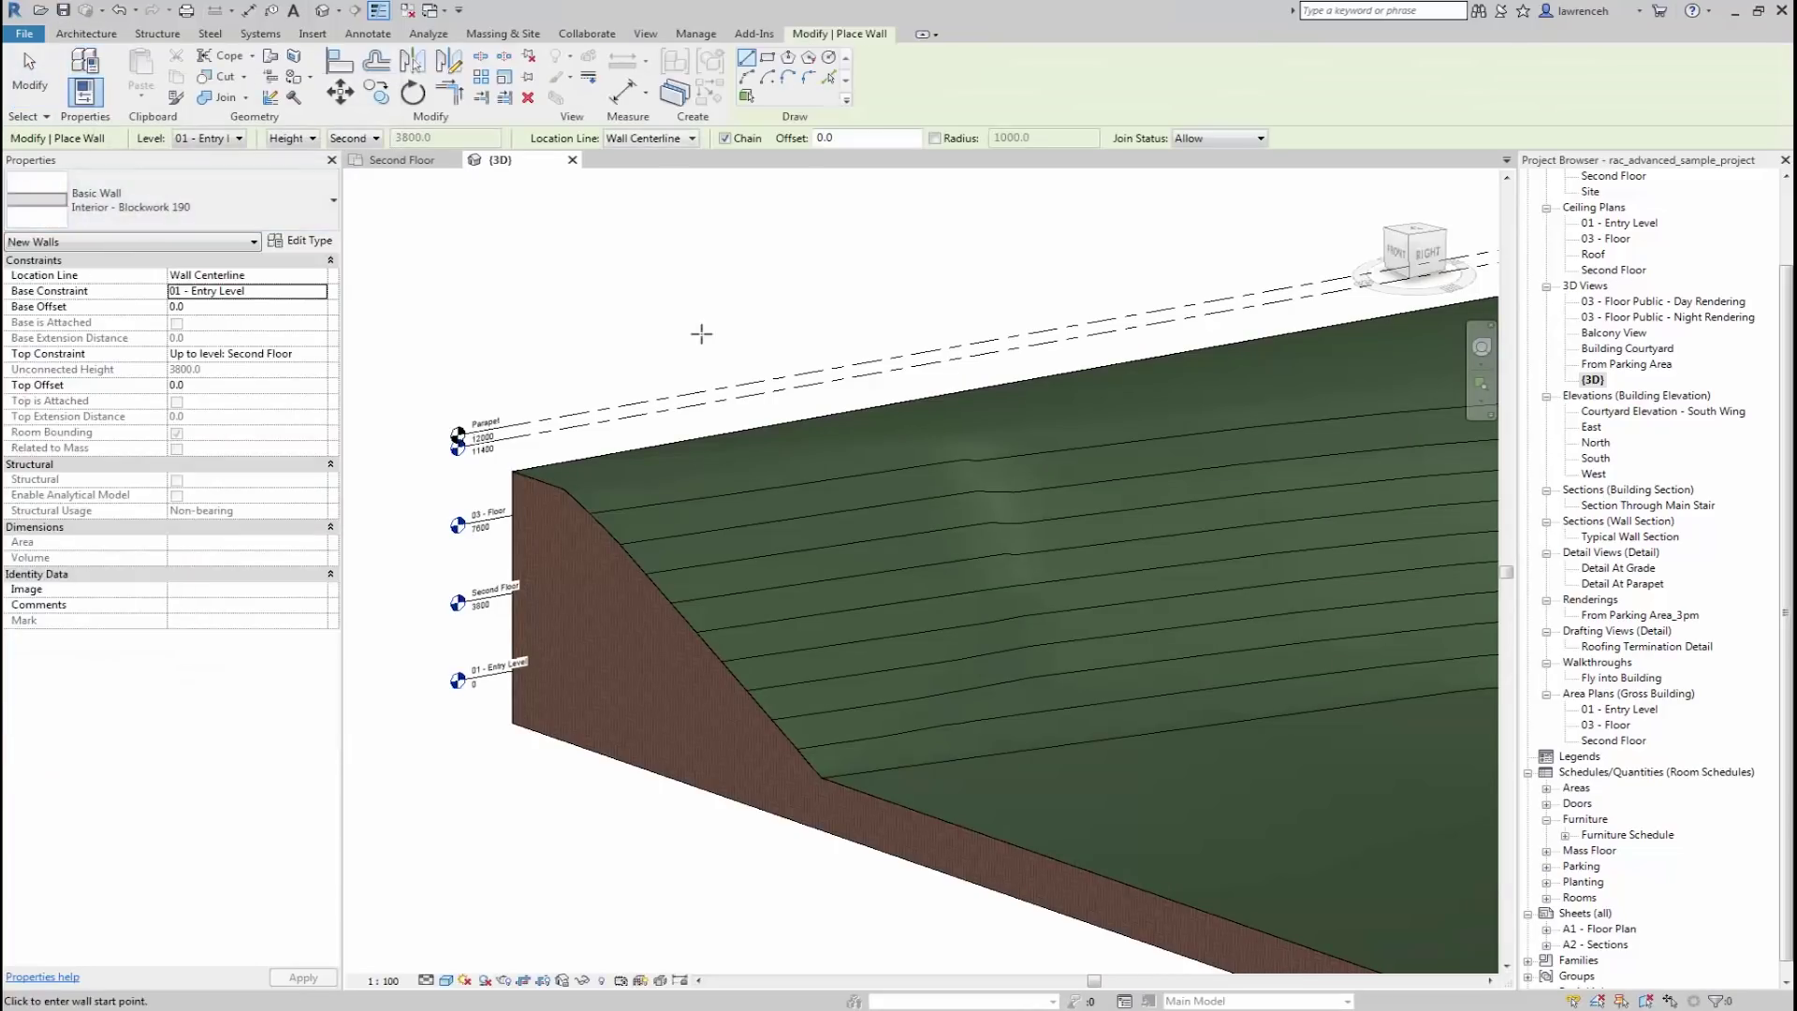
middle_click_drag(702, 330, 670, 326)
left_click(370, 138)
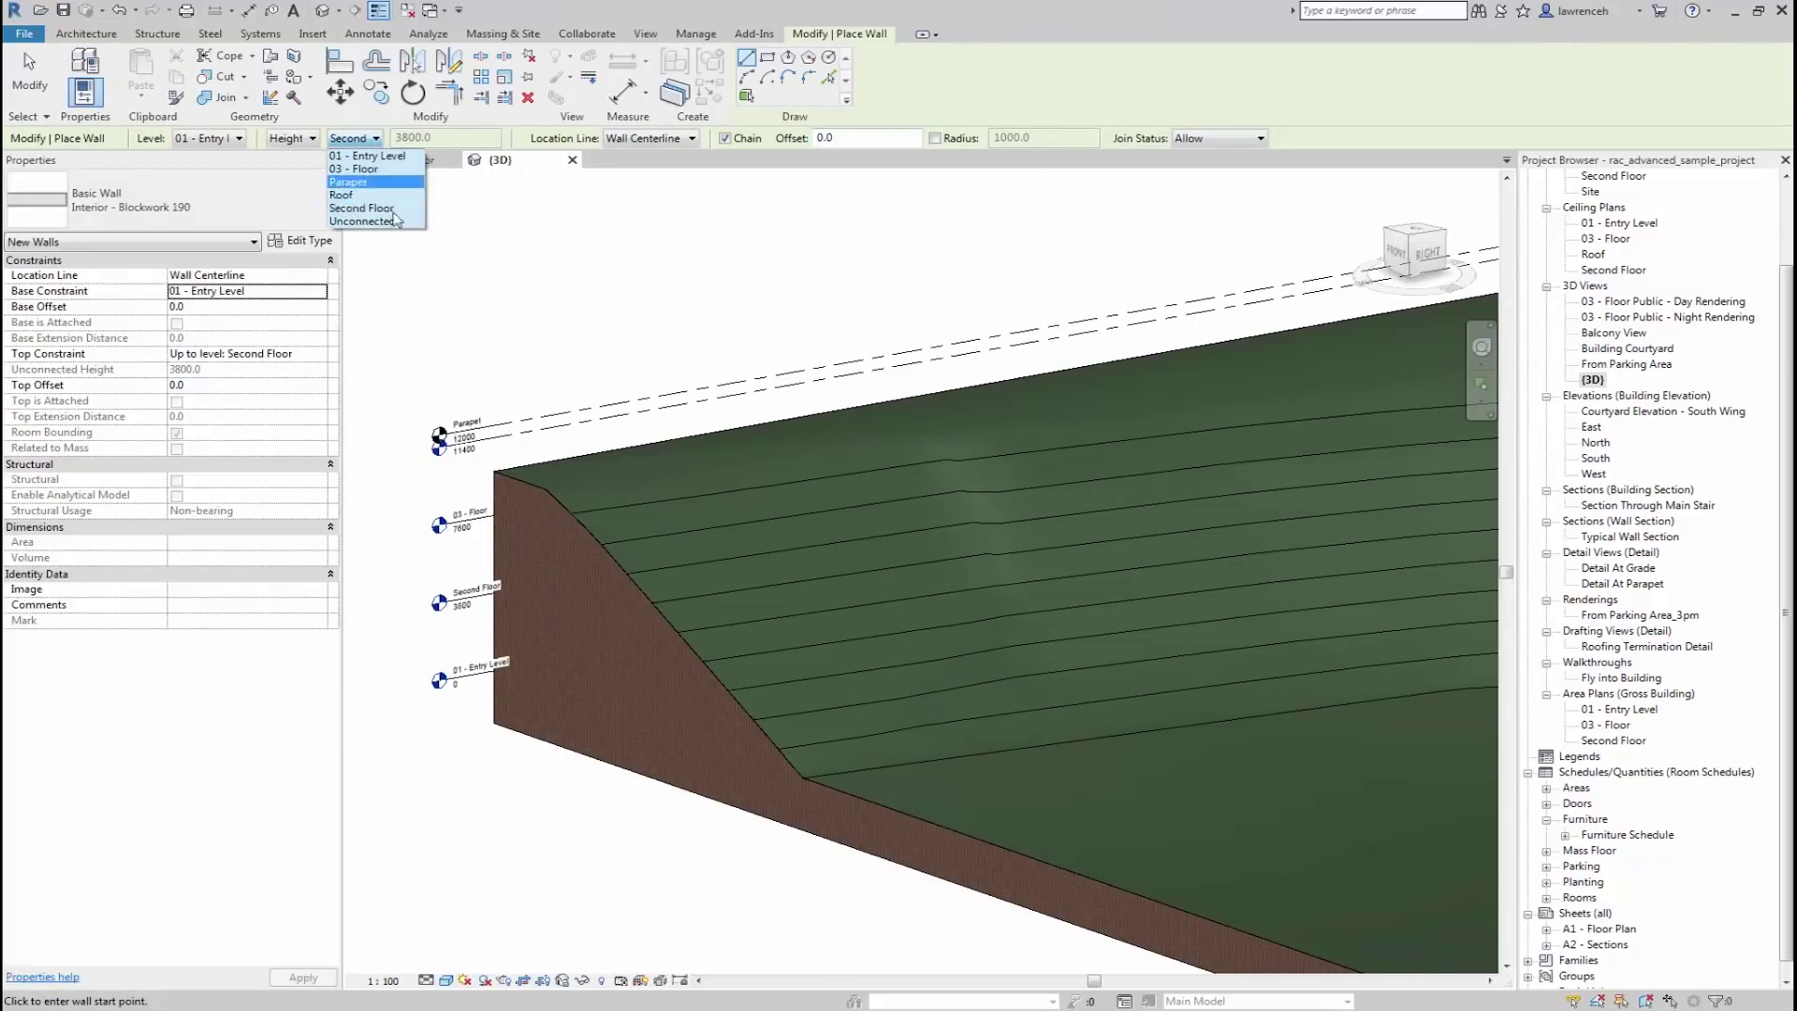
left_click(382, 224)
scroll(840, 334, "up", 1)
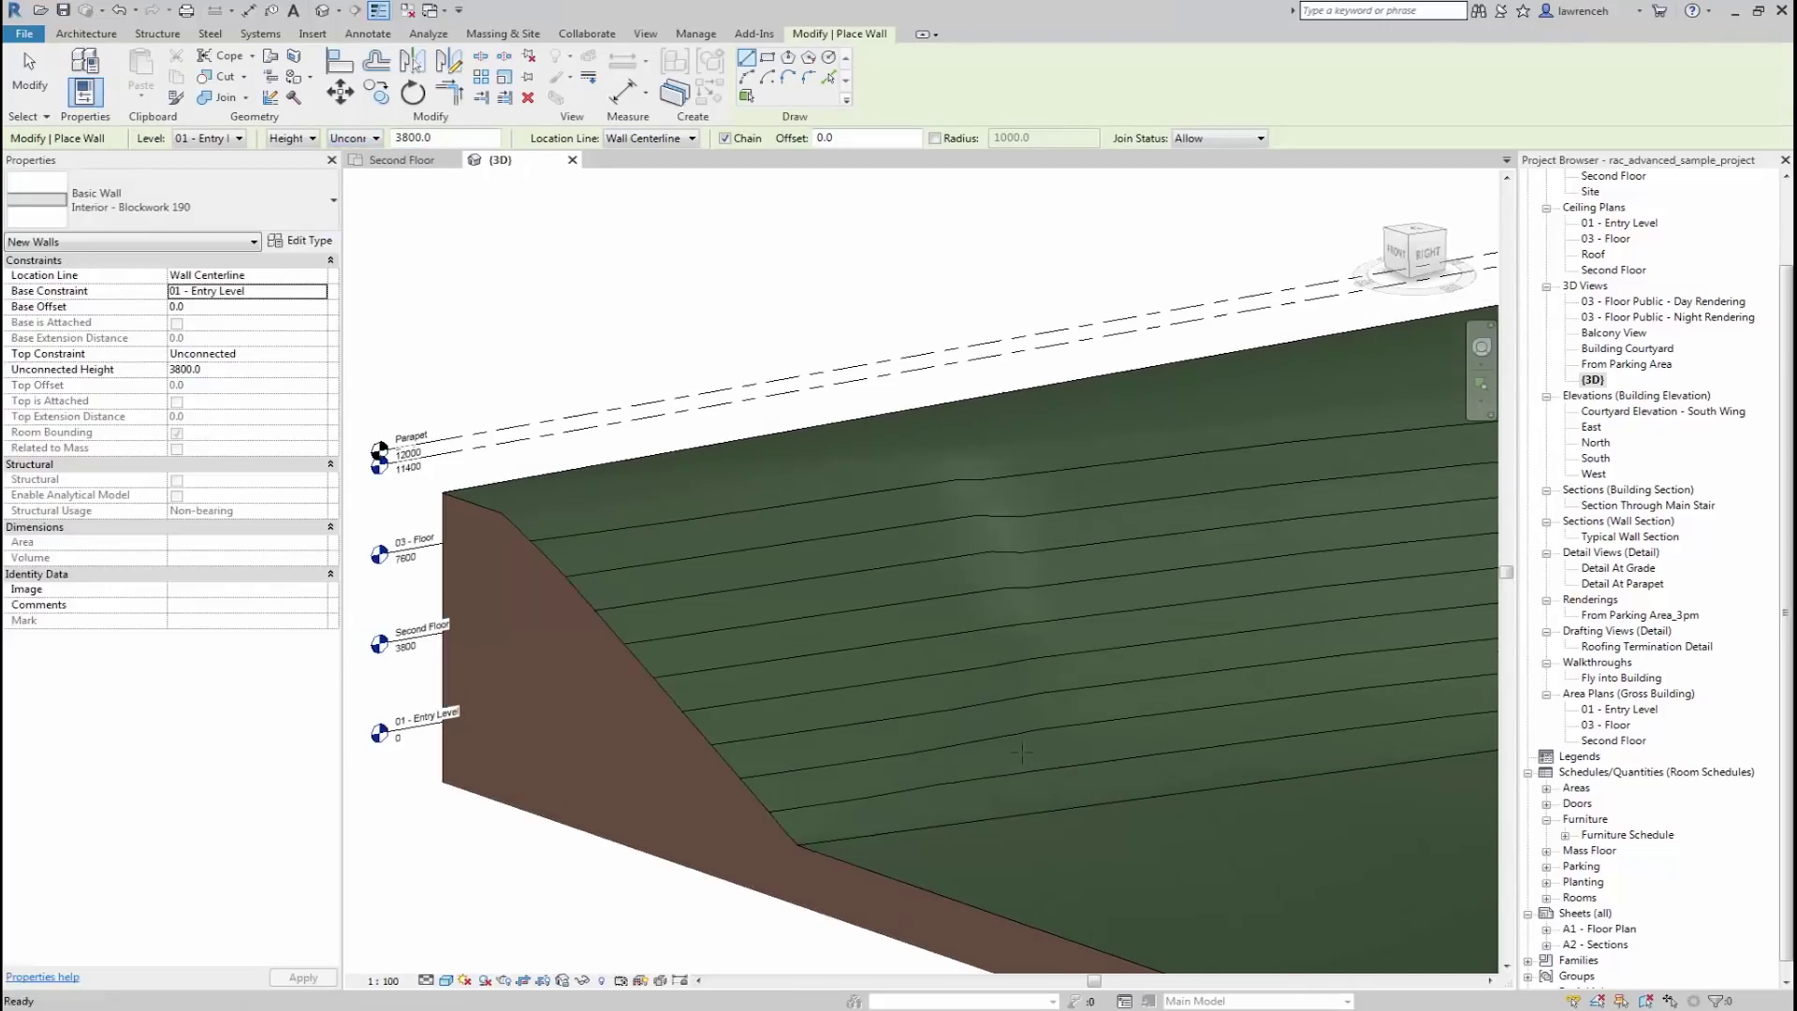
left_click(1014, 831)
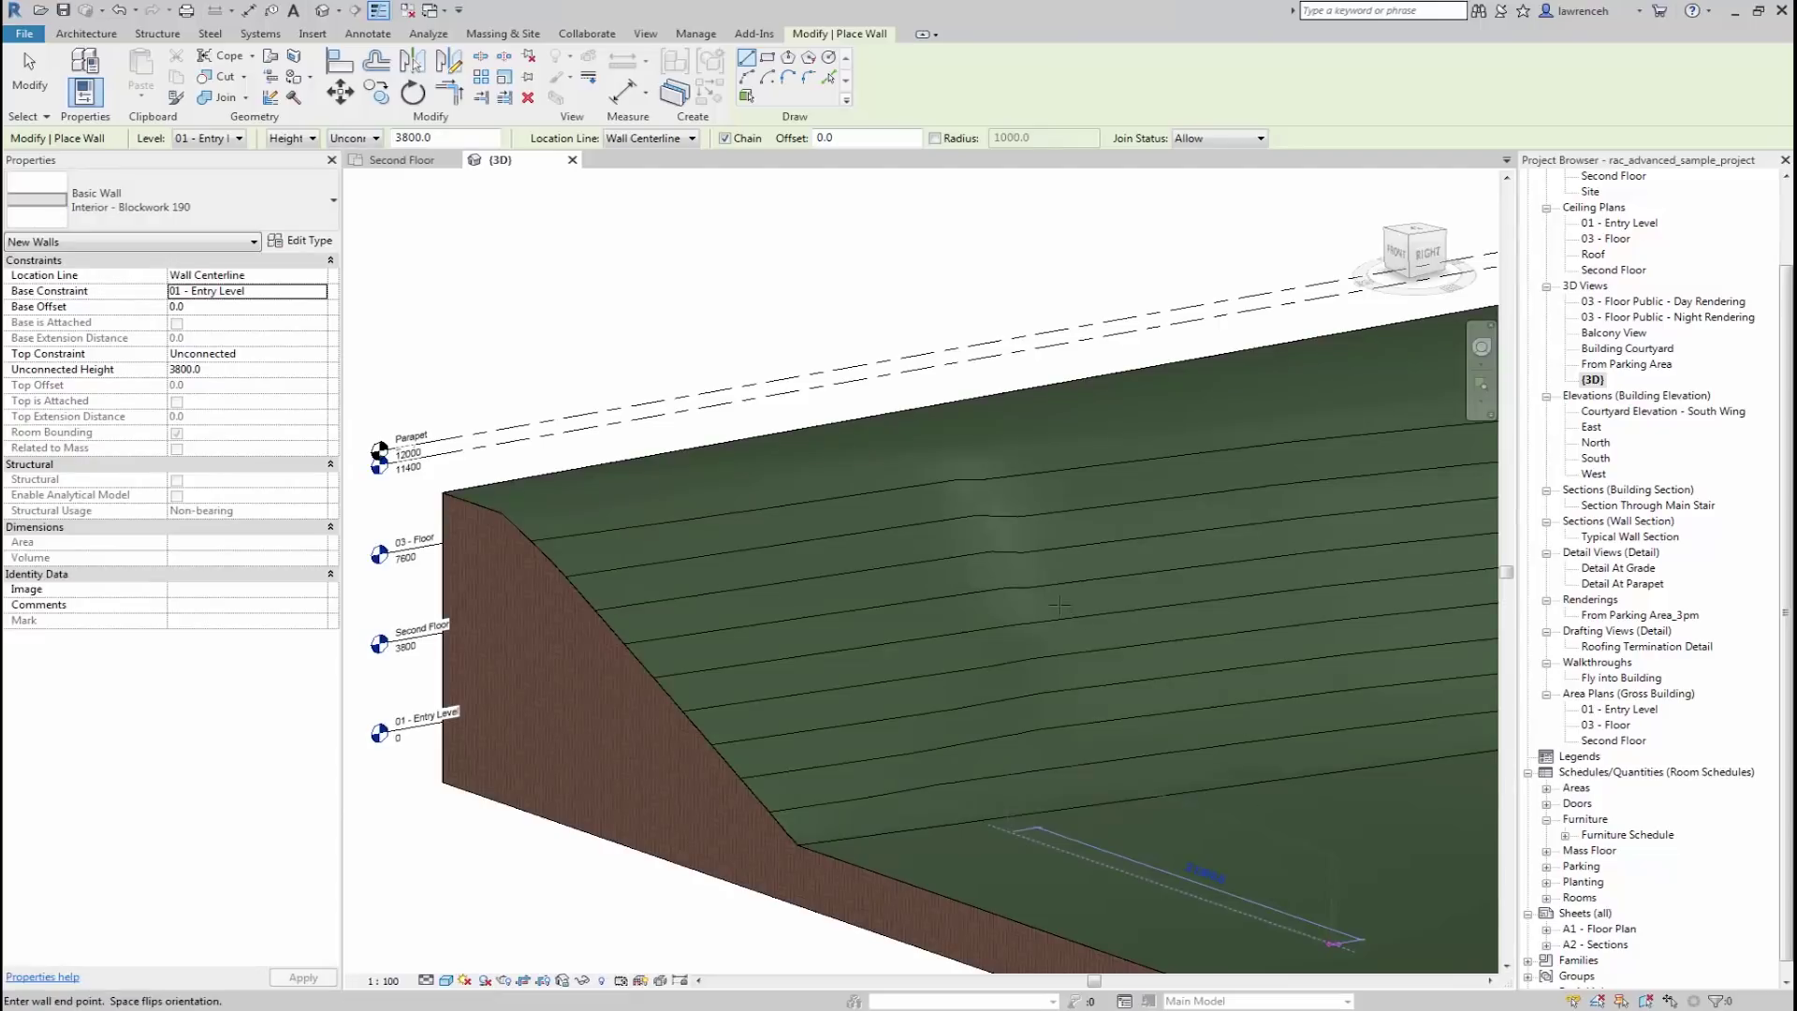
scroll(1026, 581, "down", 1)
key("Escape")
key("Escape")
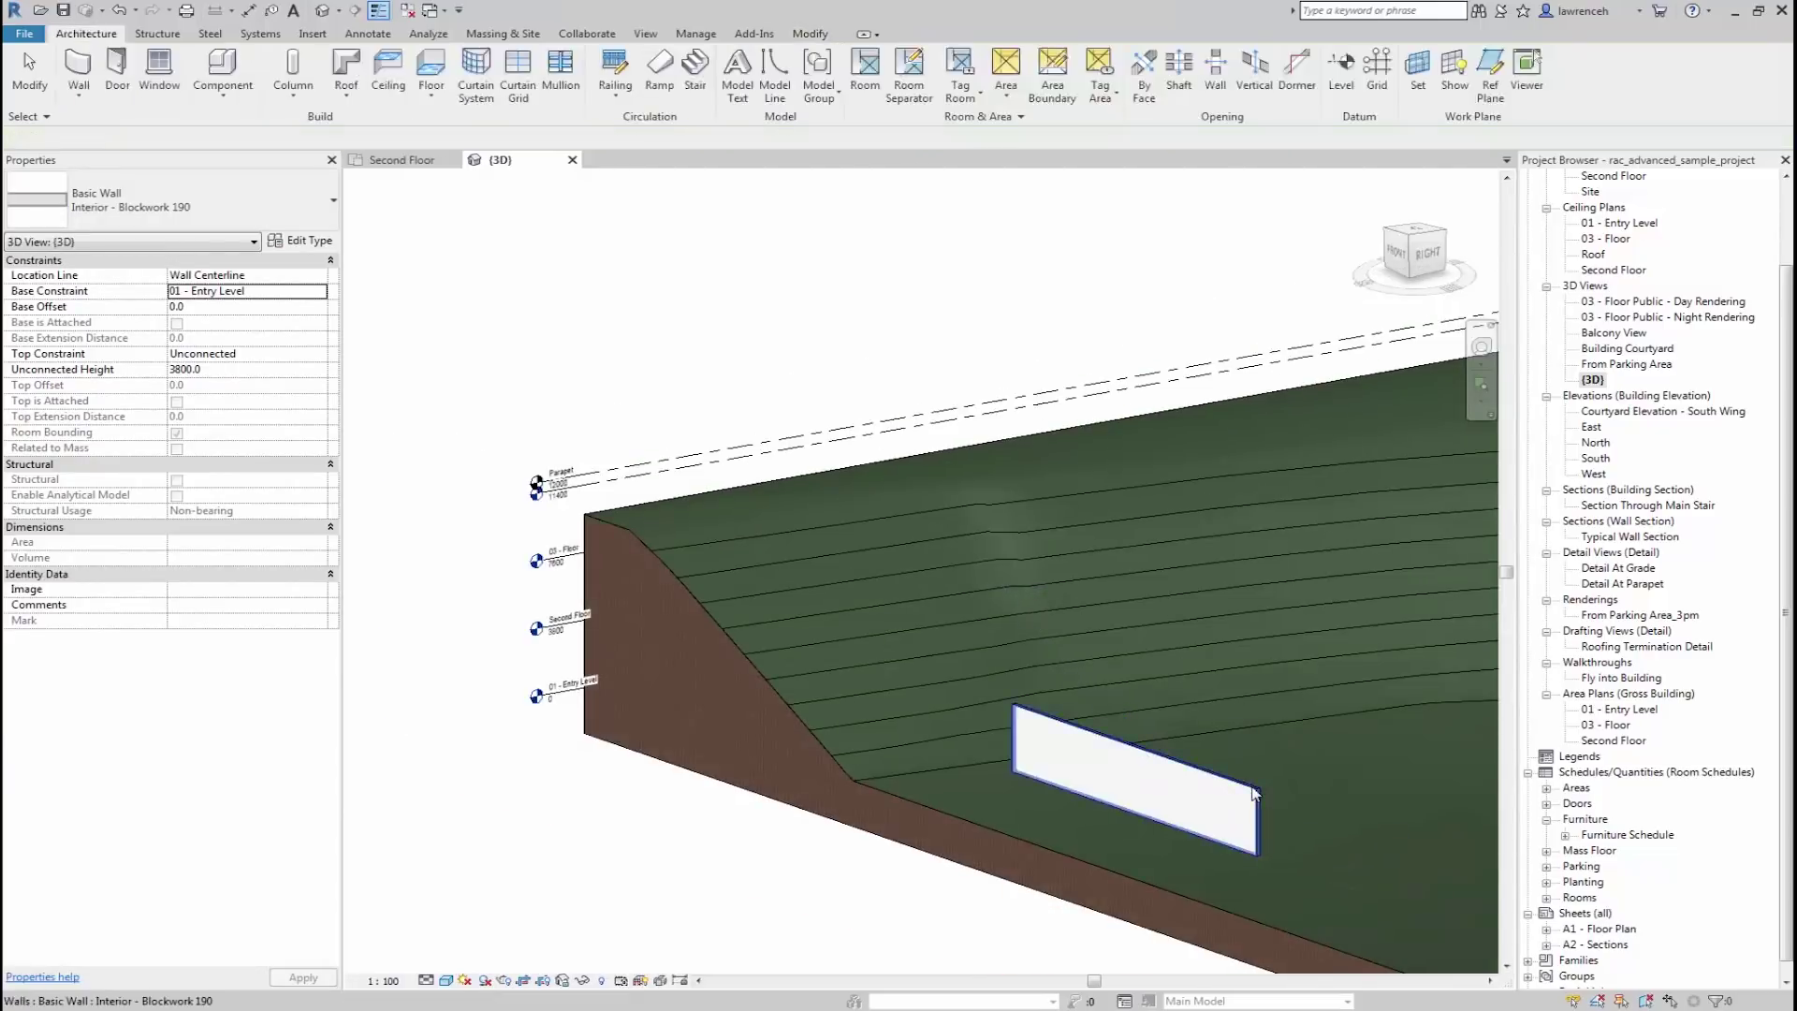
- Stretch the top of the new wall up to the Parapet level at 12000 and lock it to that level
left_click(1257, 801)
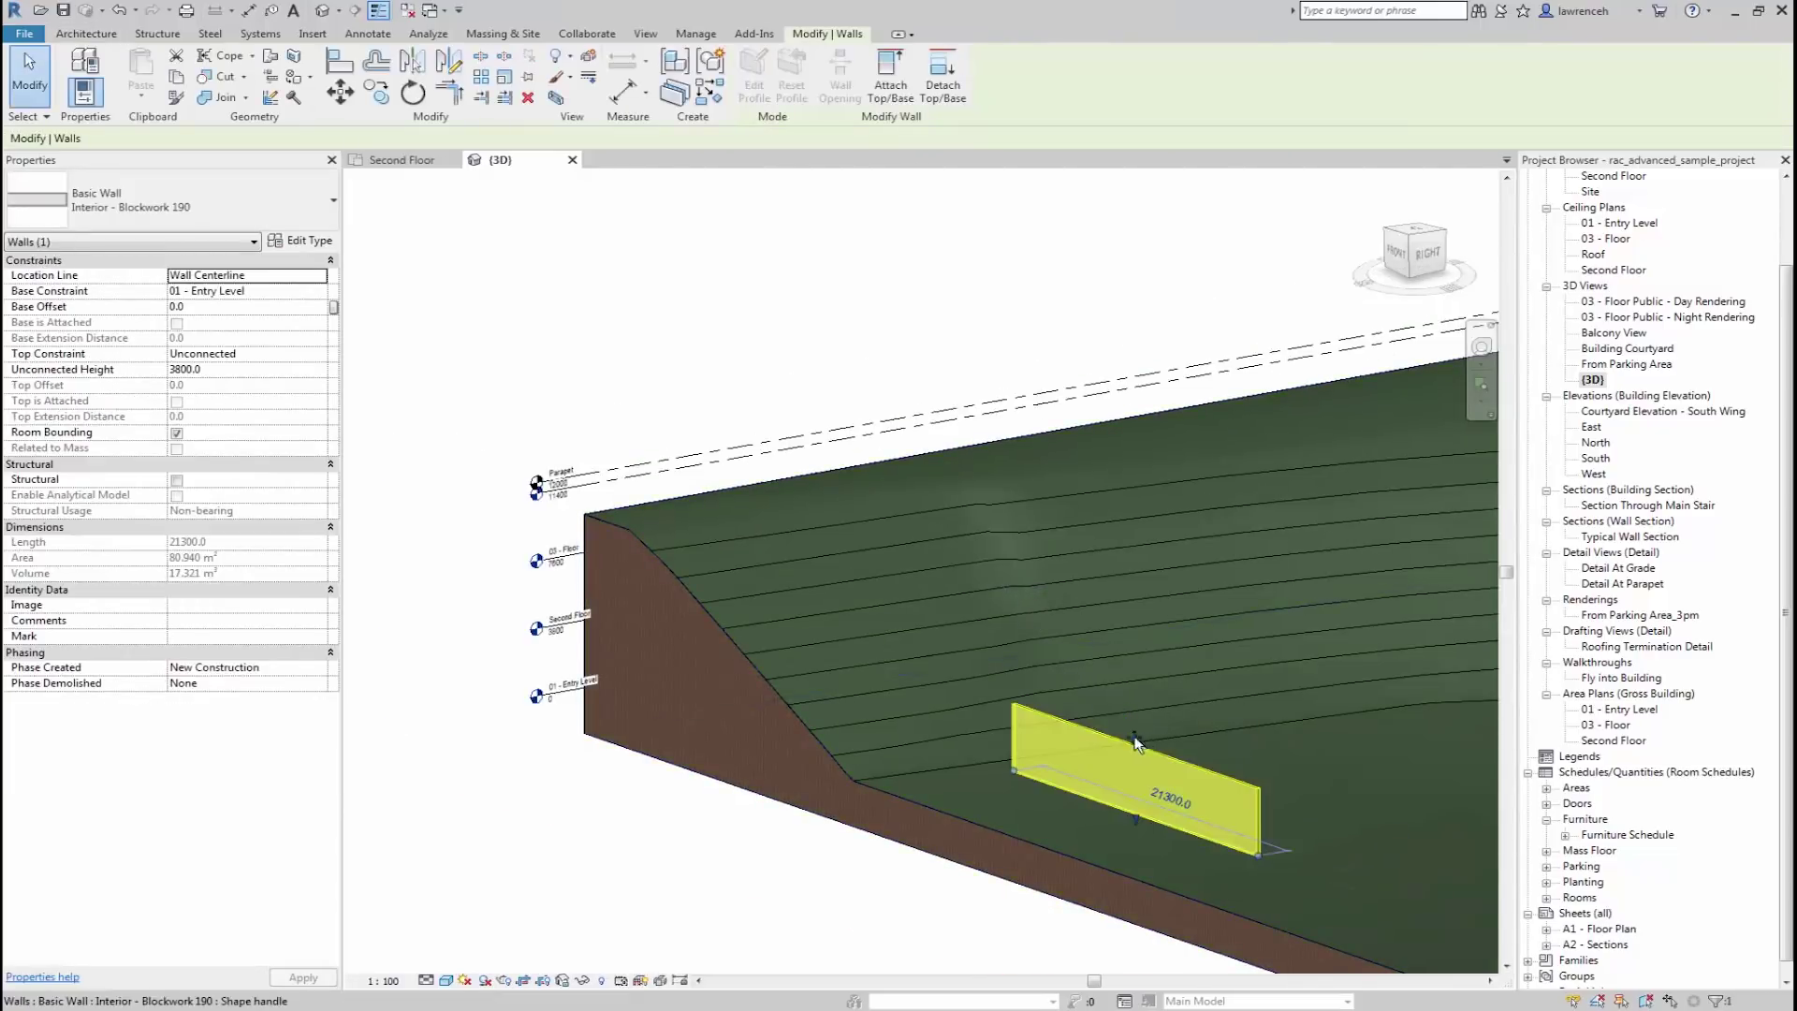
left_click_drag(1135, 740, 1149, 599)
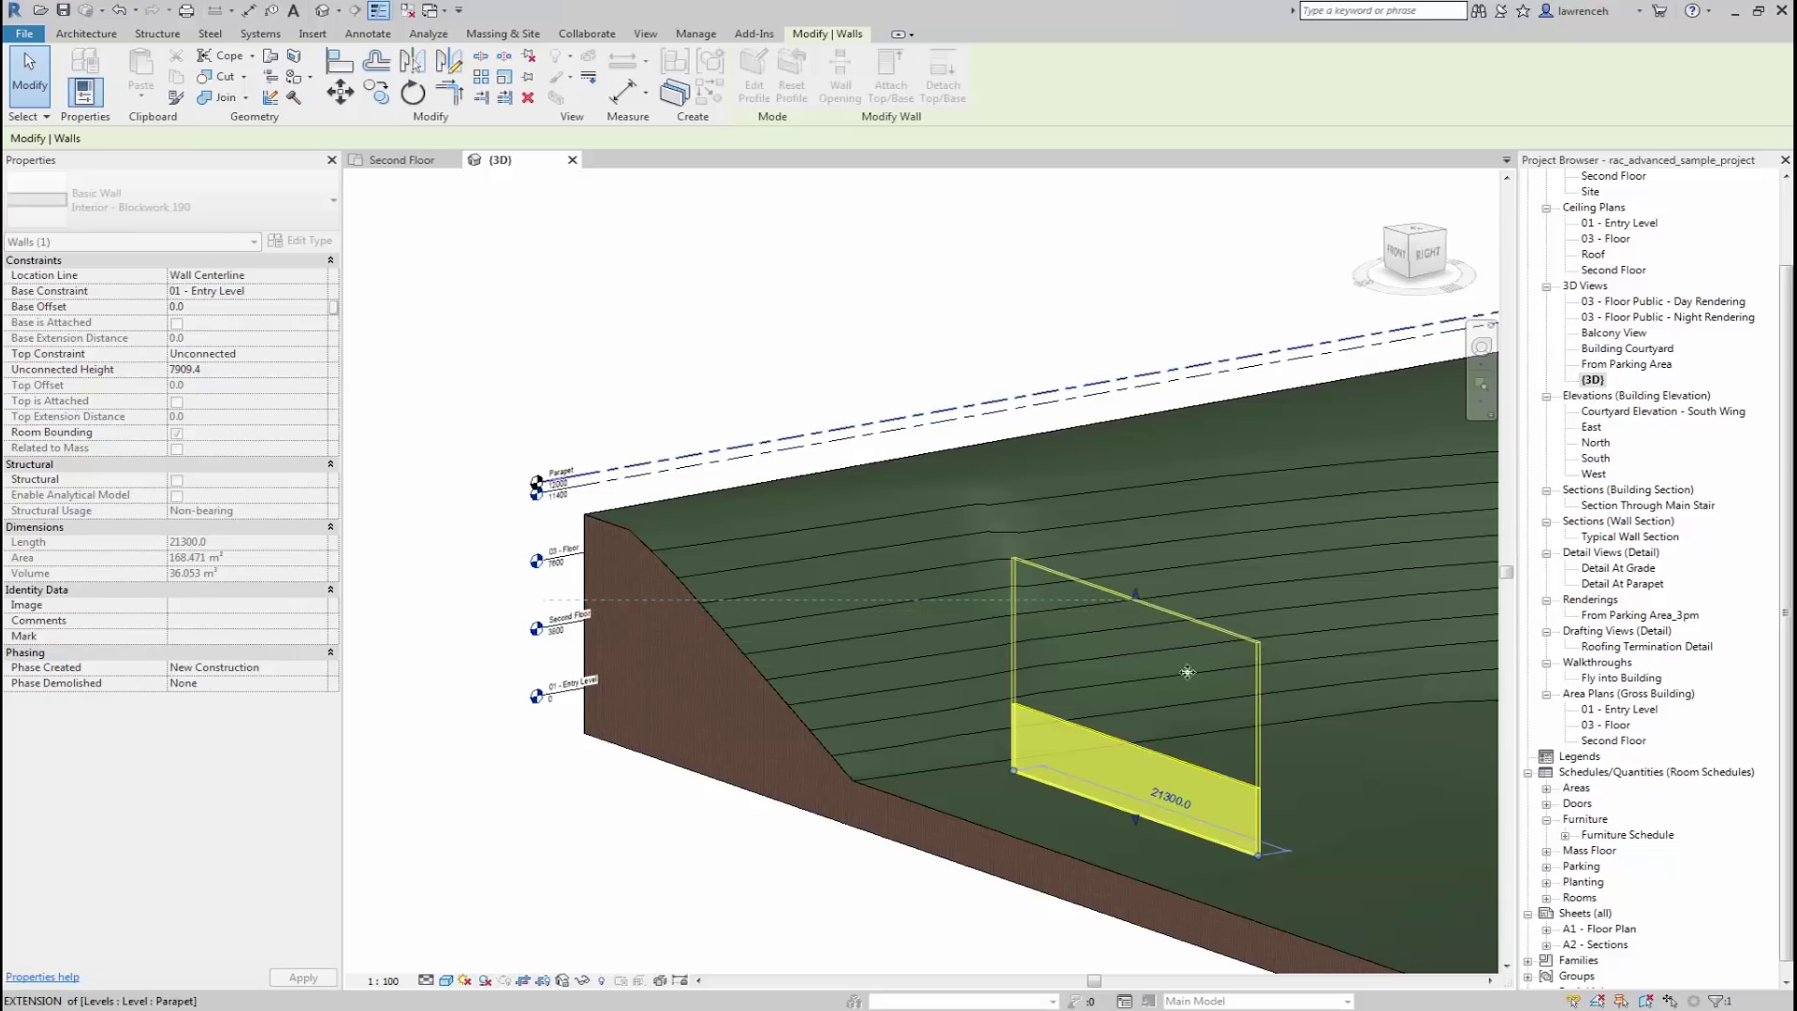
left_click(1223, 572)
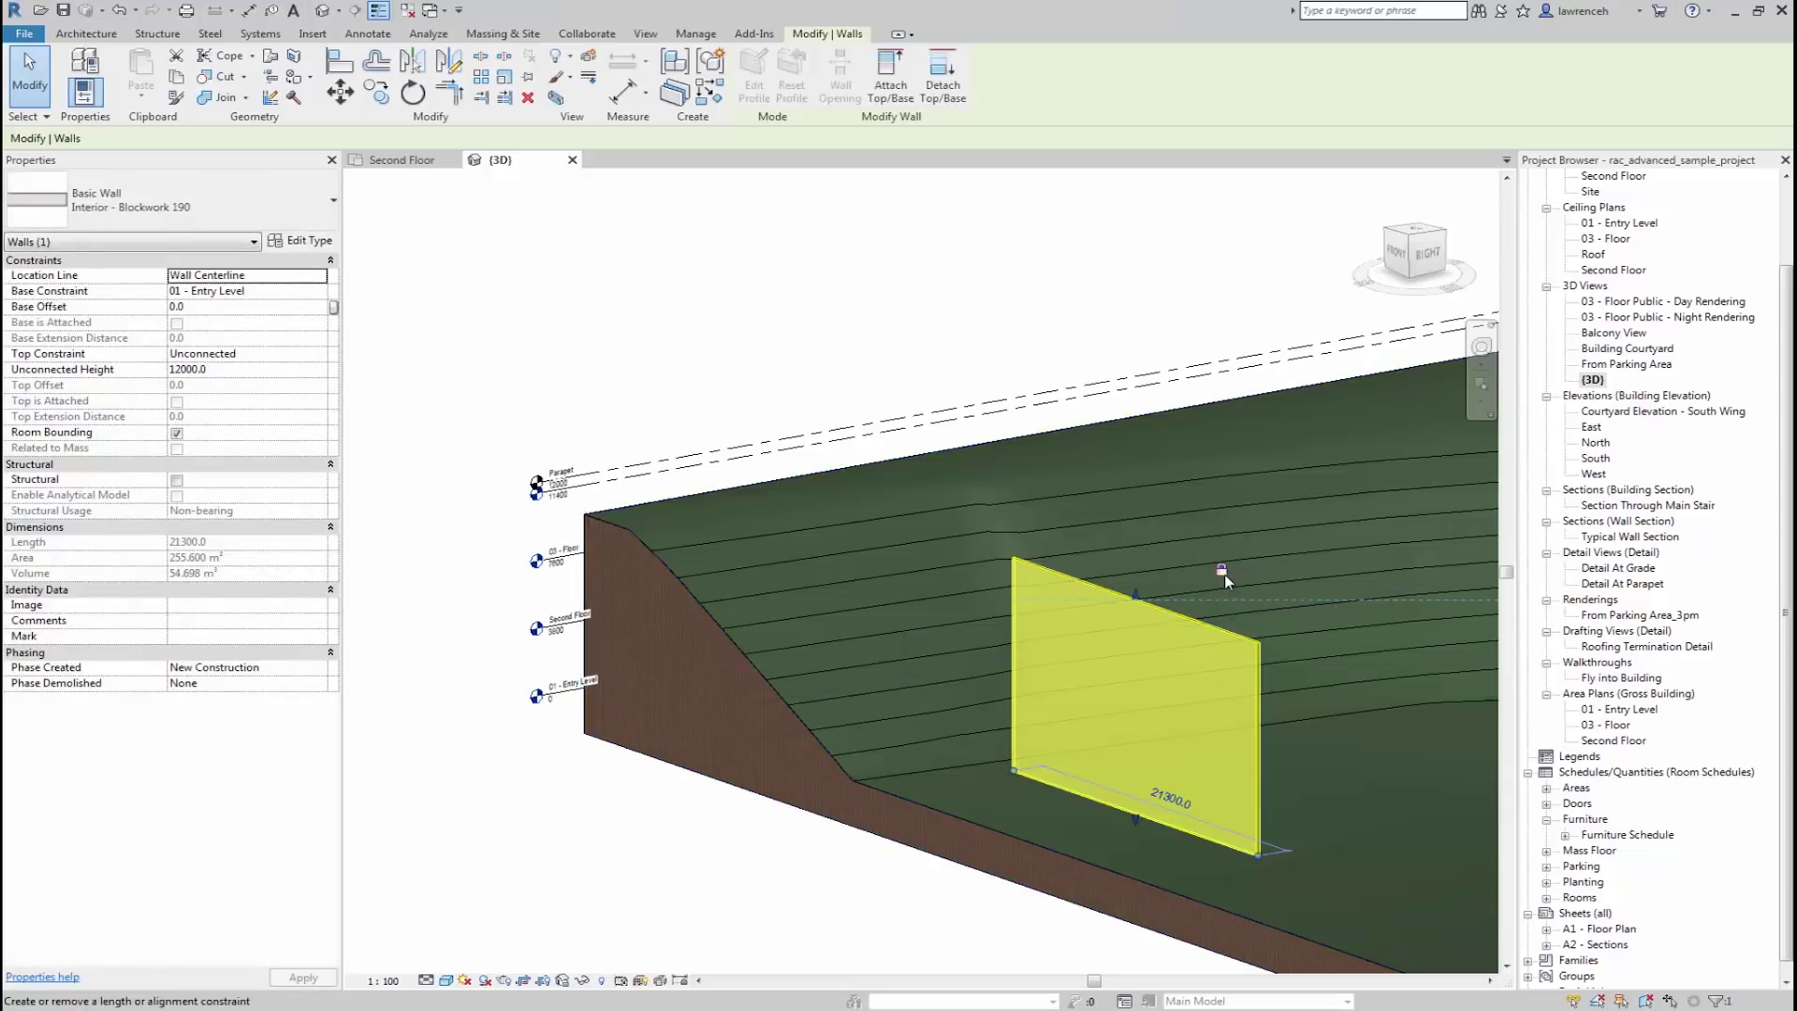
middle_click_drag(1181, 649, 963, 668, "shift")
left_click(666, 823)
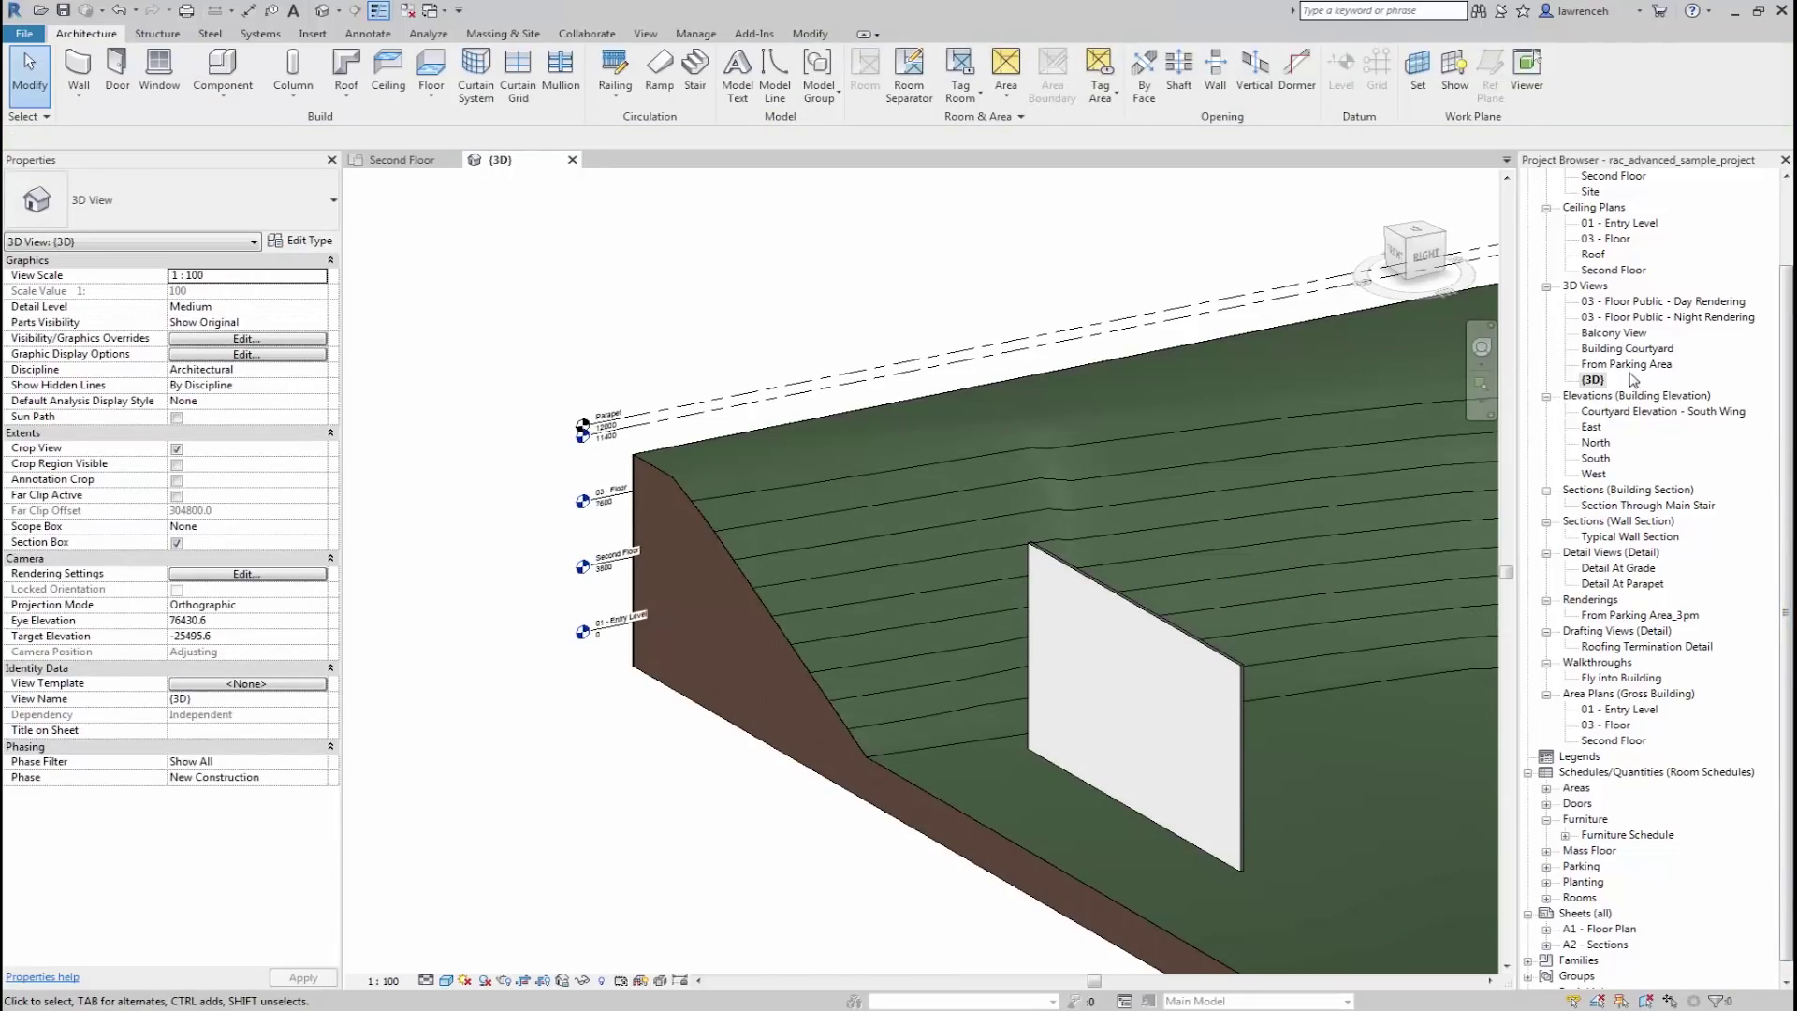
- Open the Balcony View and display it in the Realistic visual style
double_click(1615, 335)
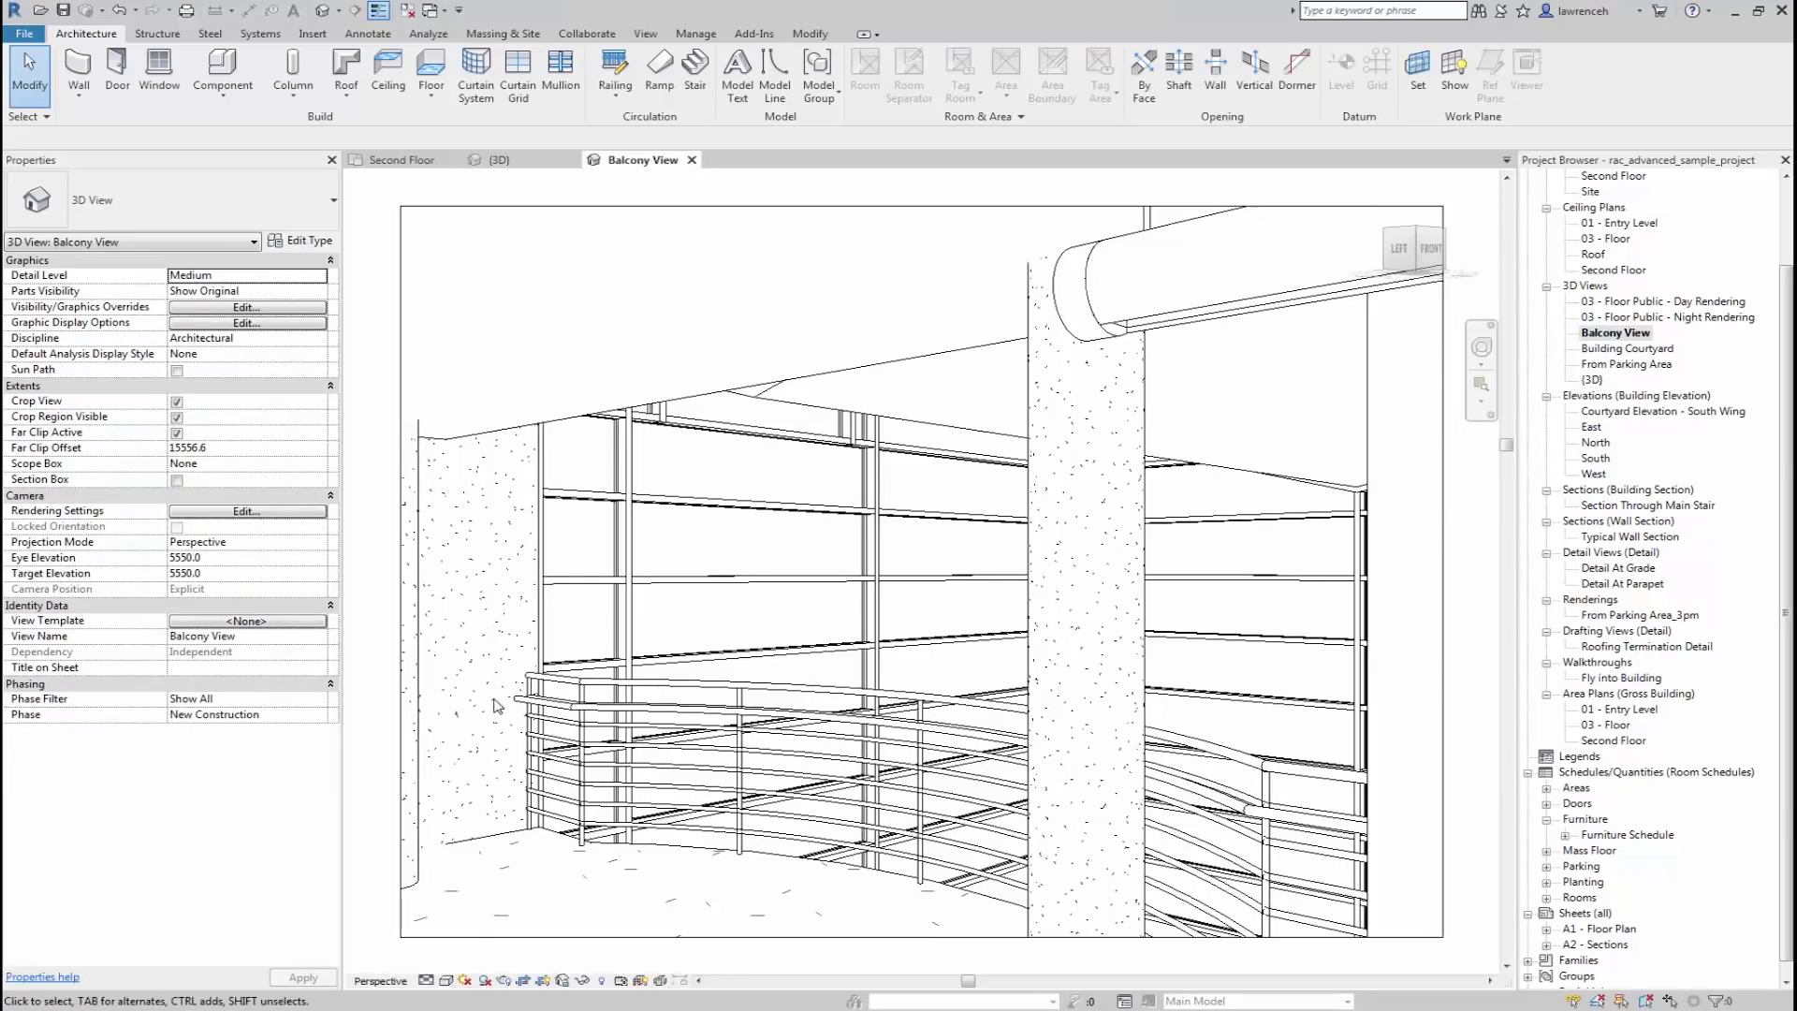
left_click(446, 980)
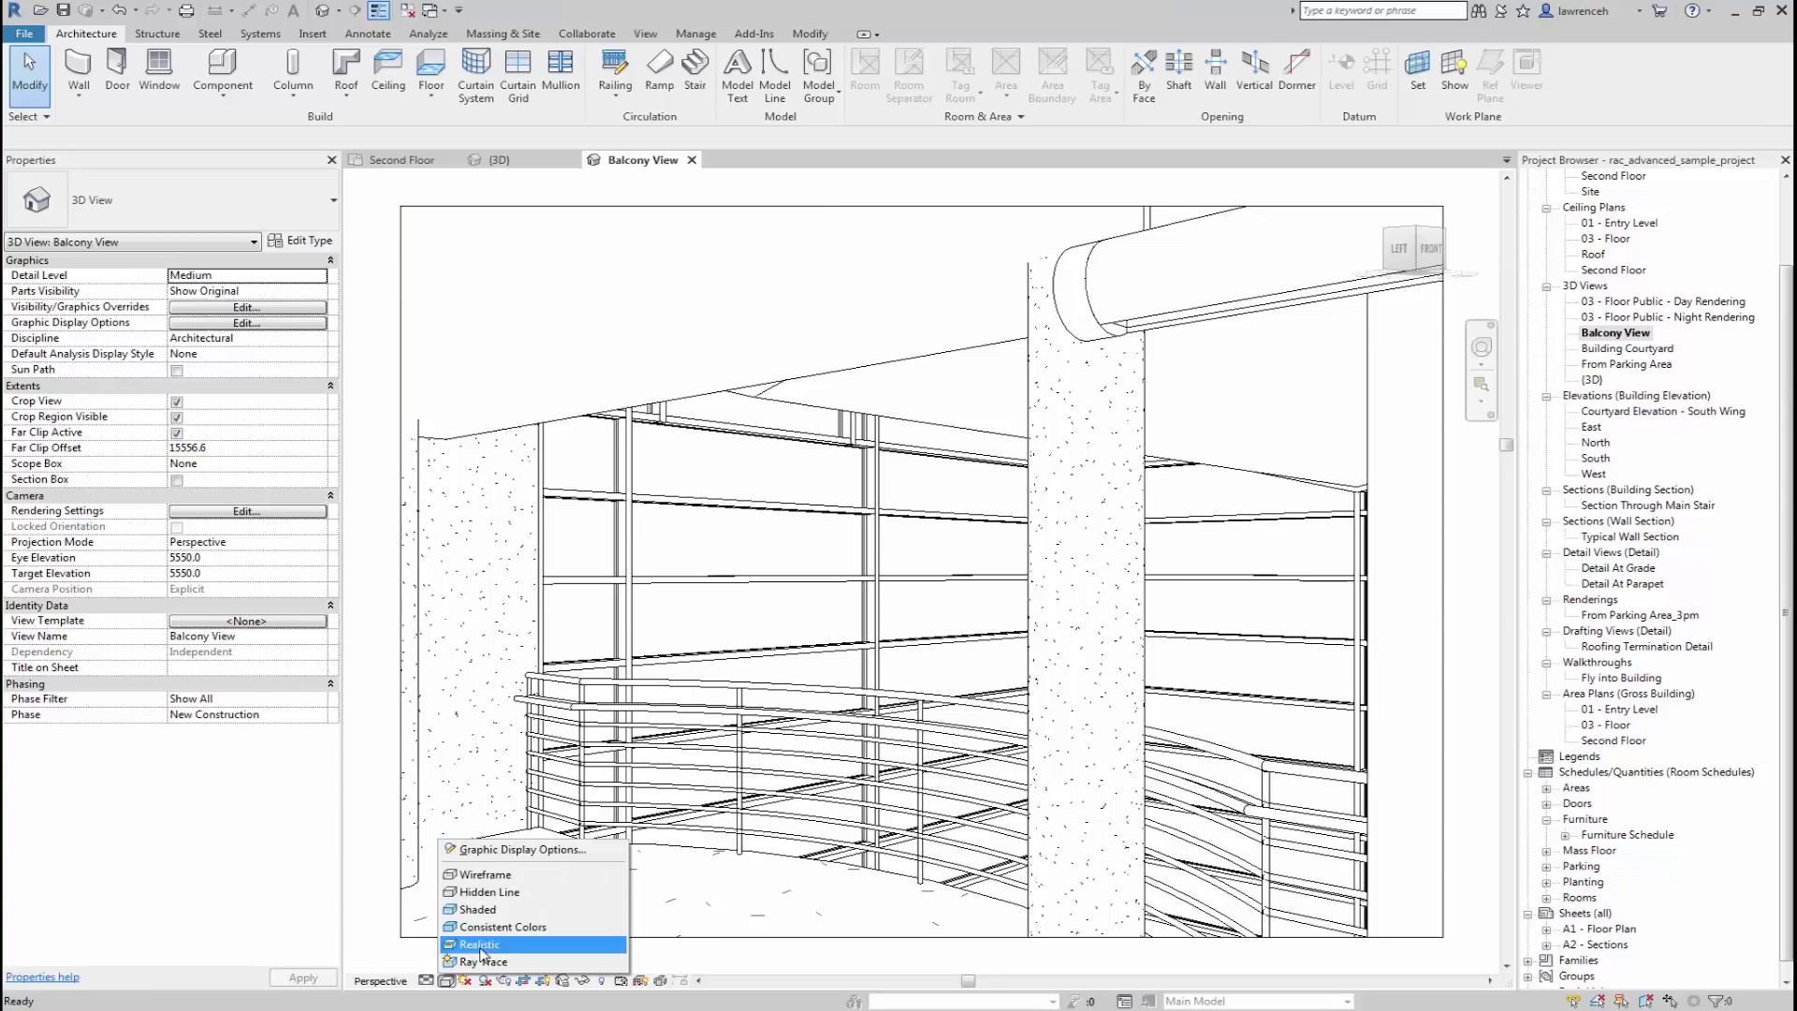
left_click(482, 944)
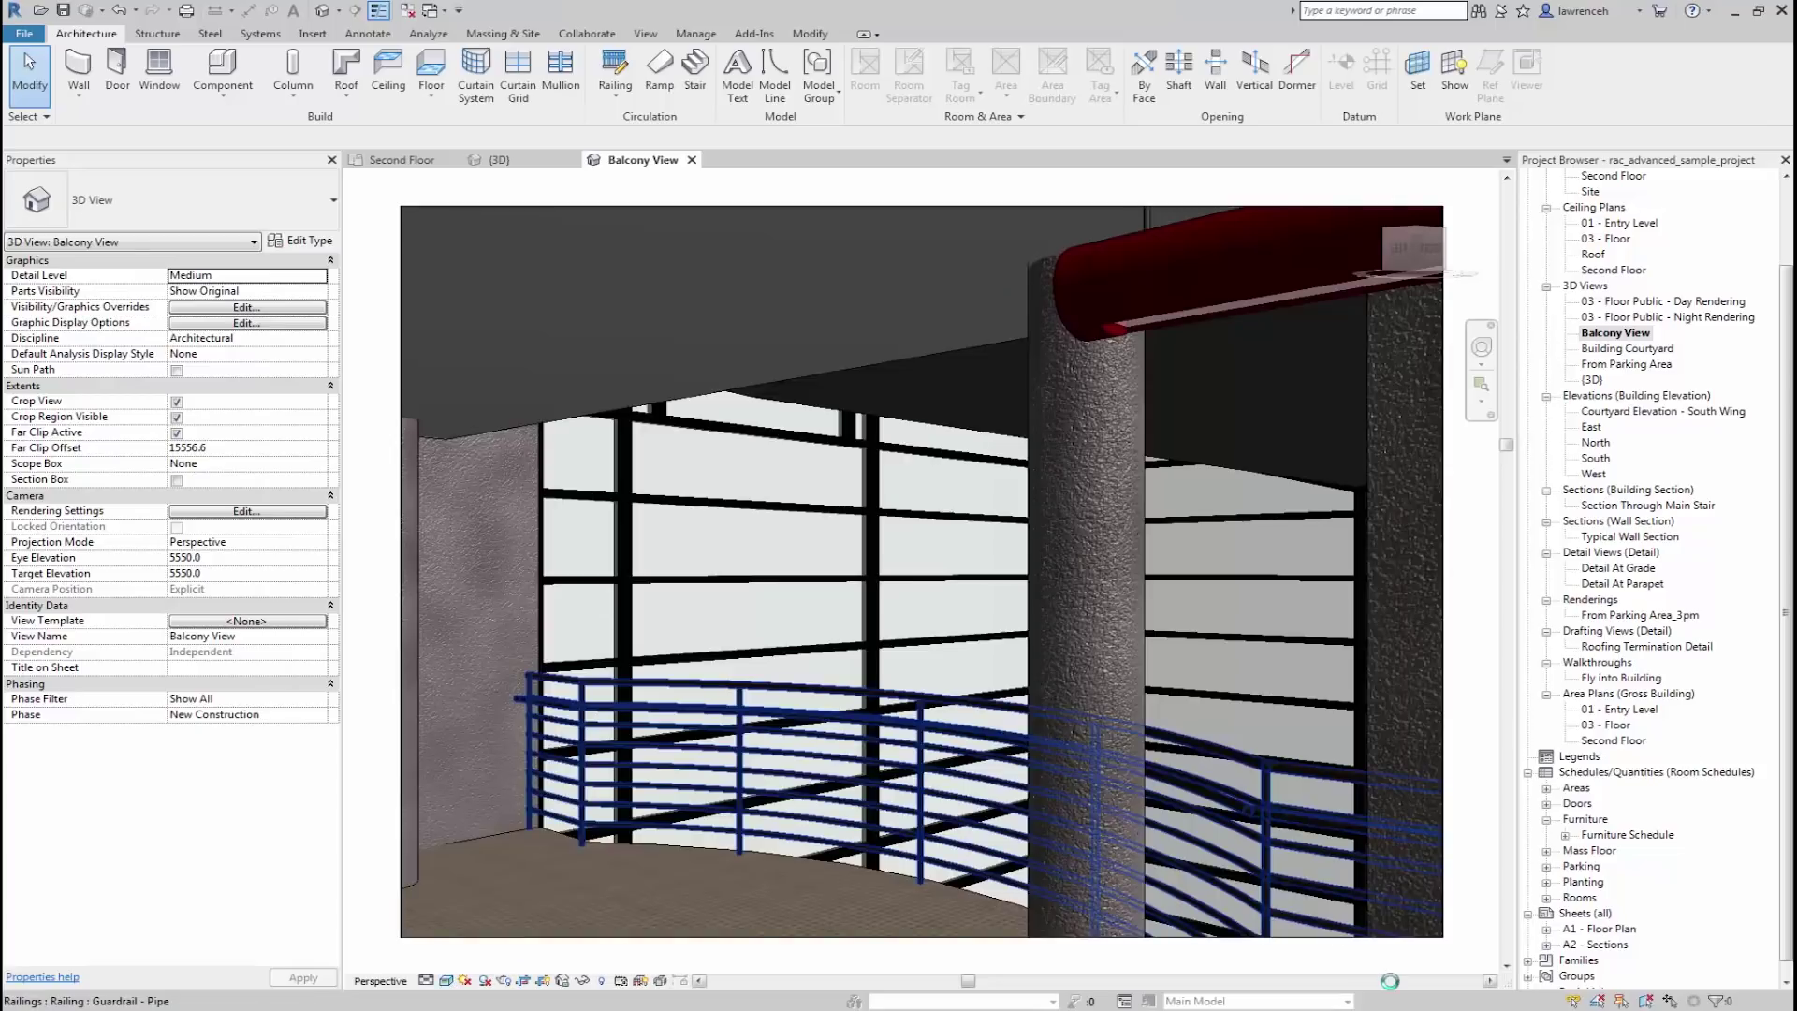
scroll(1059, 674, "down", 3)
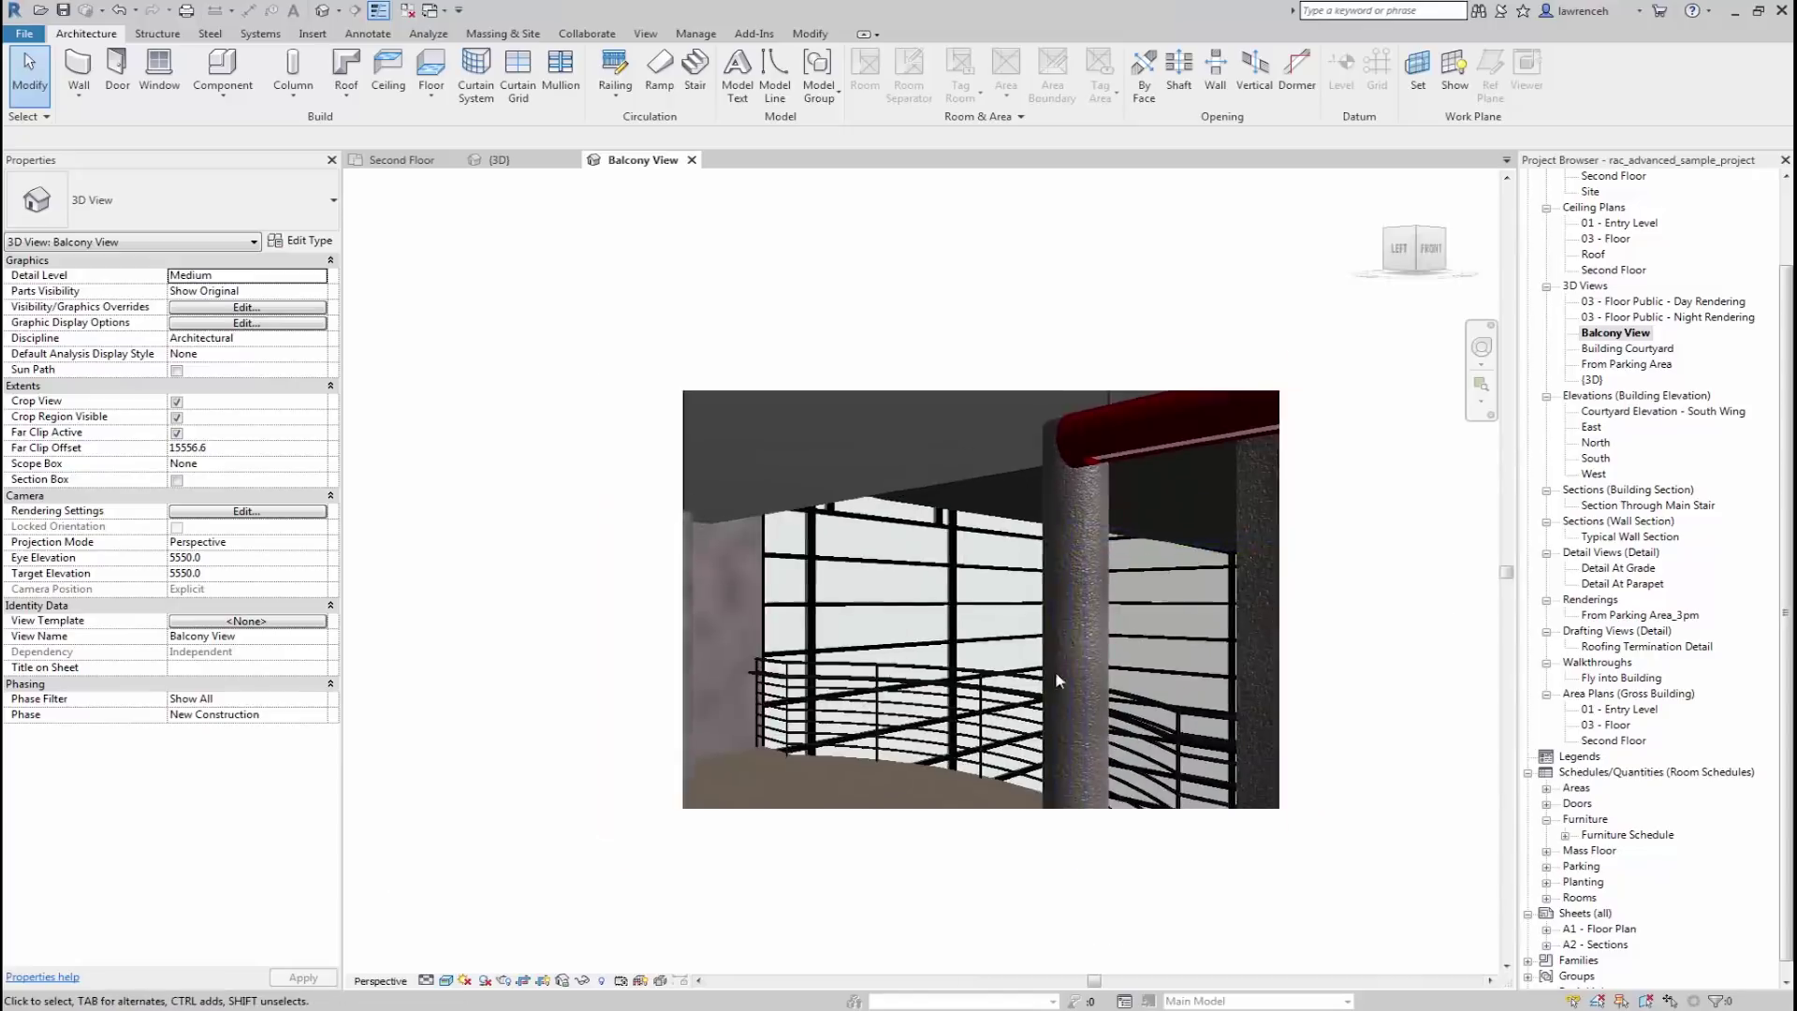
scroll(1063, 672, "up", 1)
scroll(1048, 702, "down", 1)
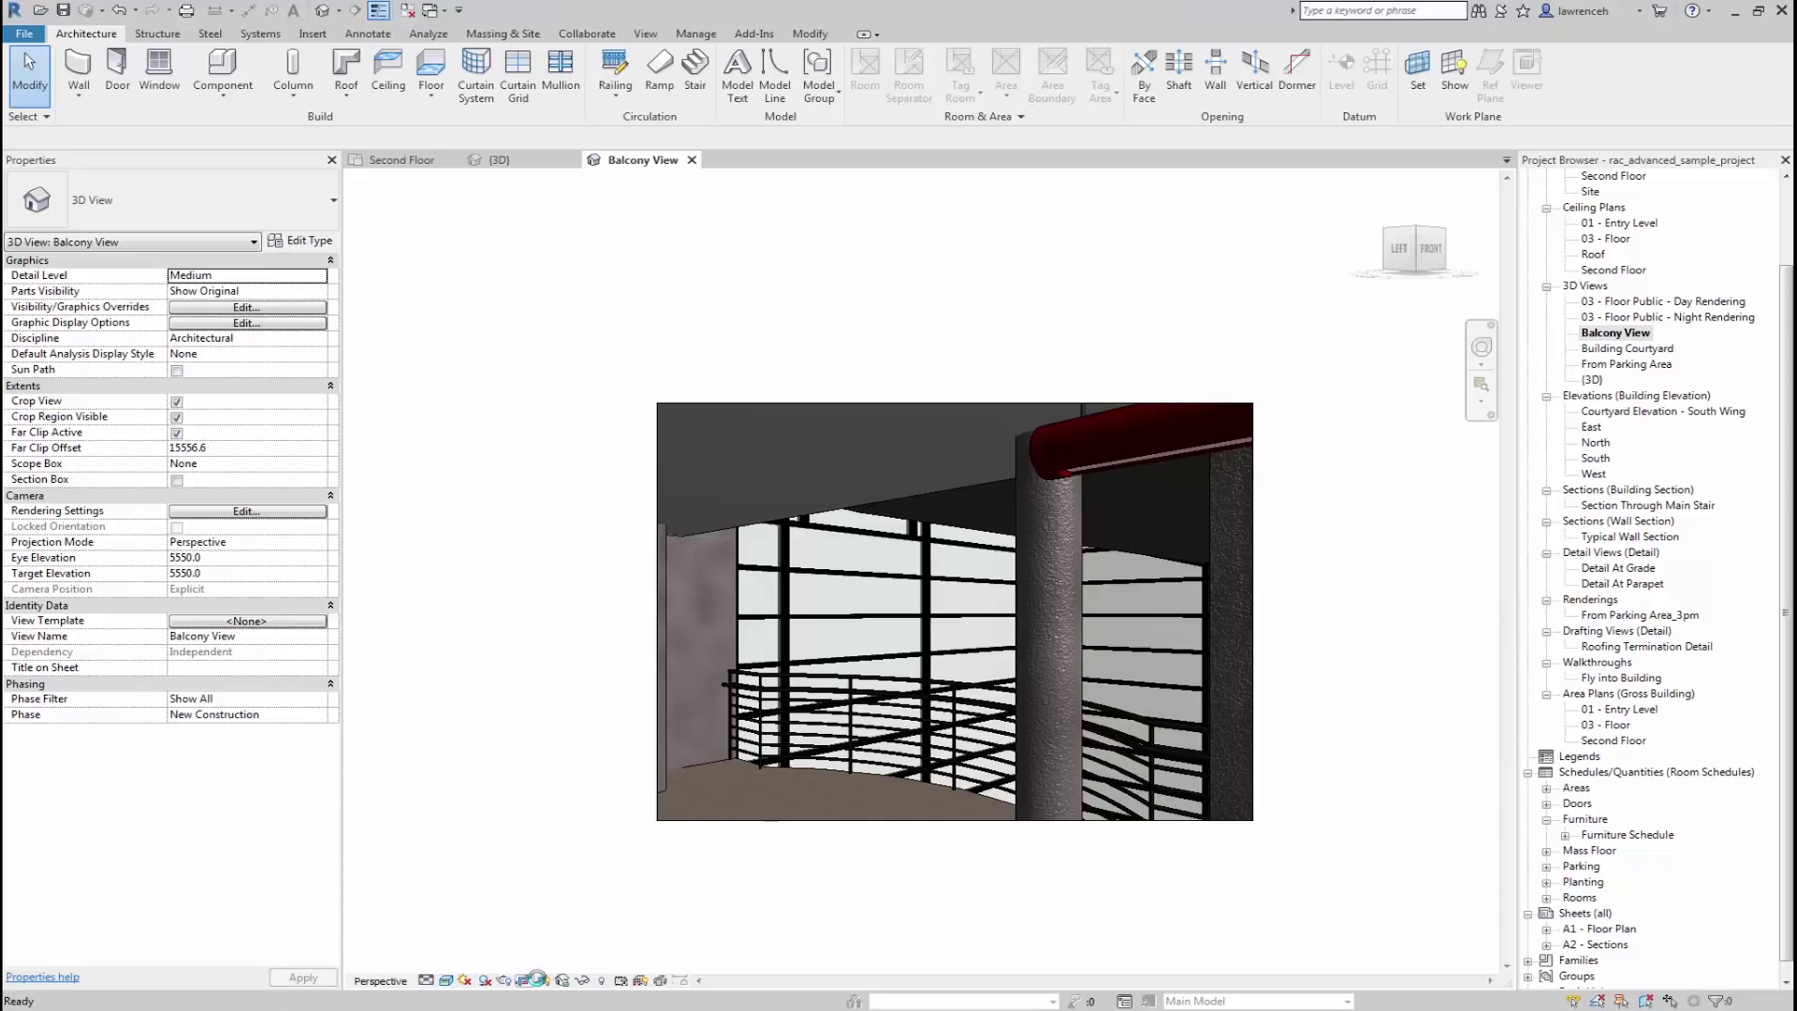
left_click(530, 979)
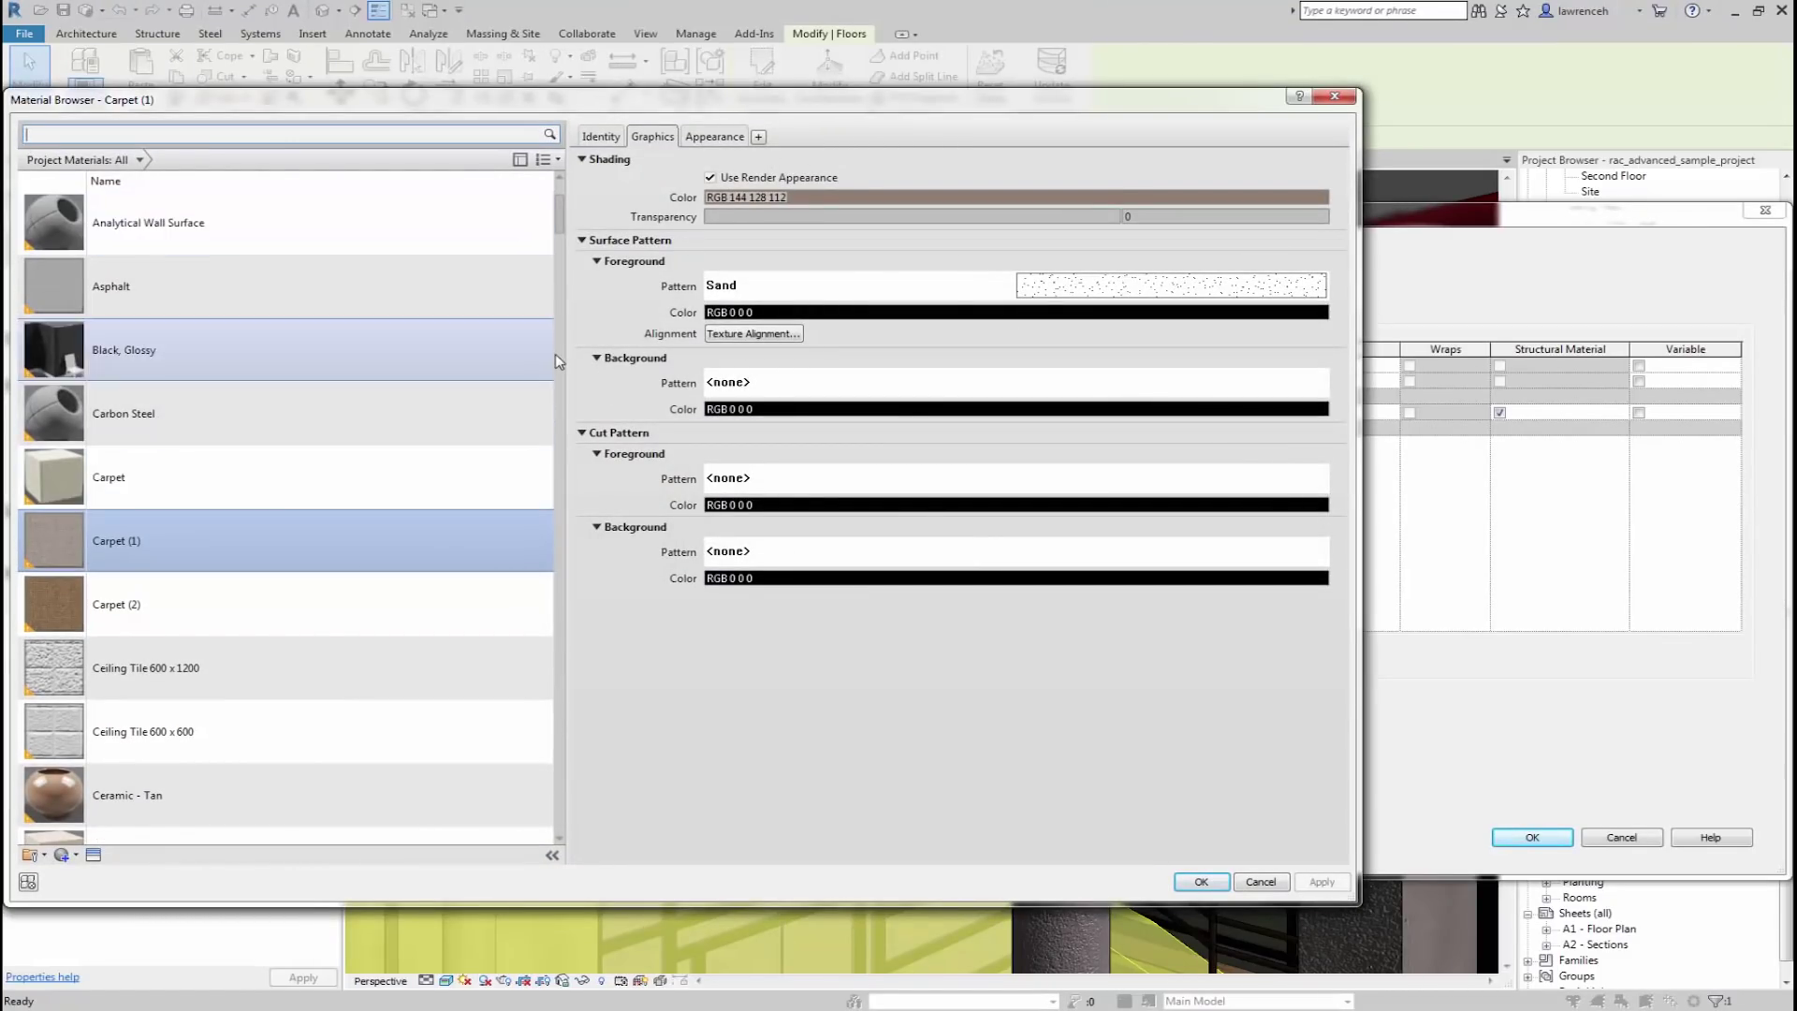
- Examine the project materials list and the appearance update marker on the Concrete - Cast In Situ material
scroll(565, 263, "down", 3)
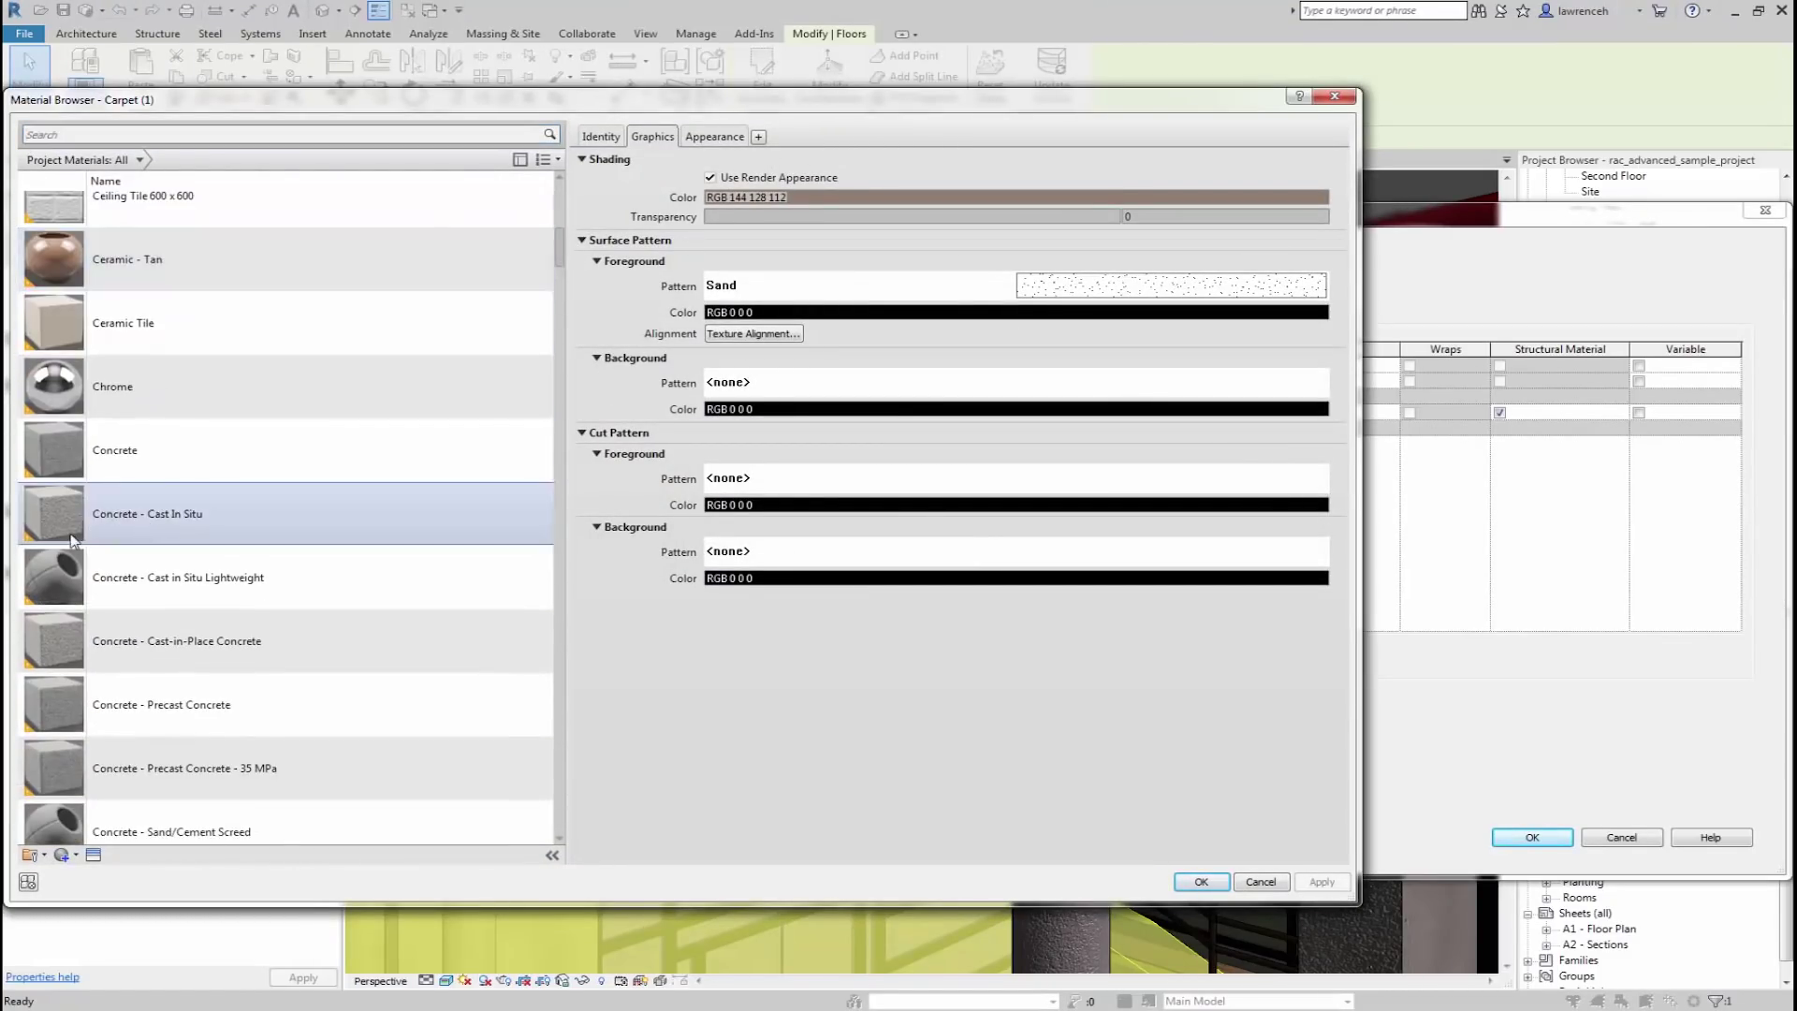
mouse_move(29, 536)
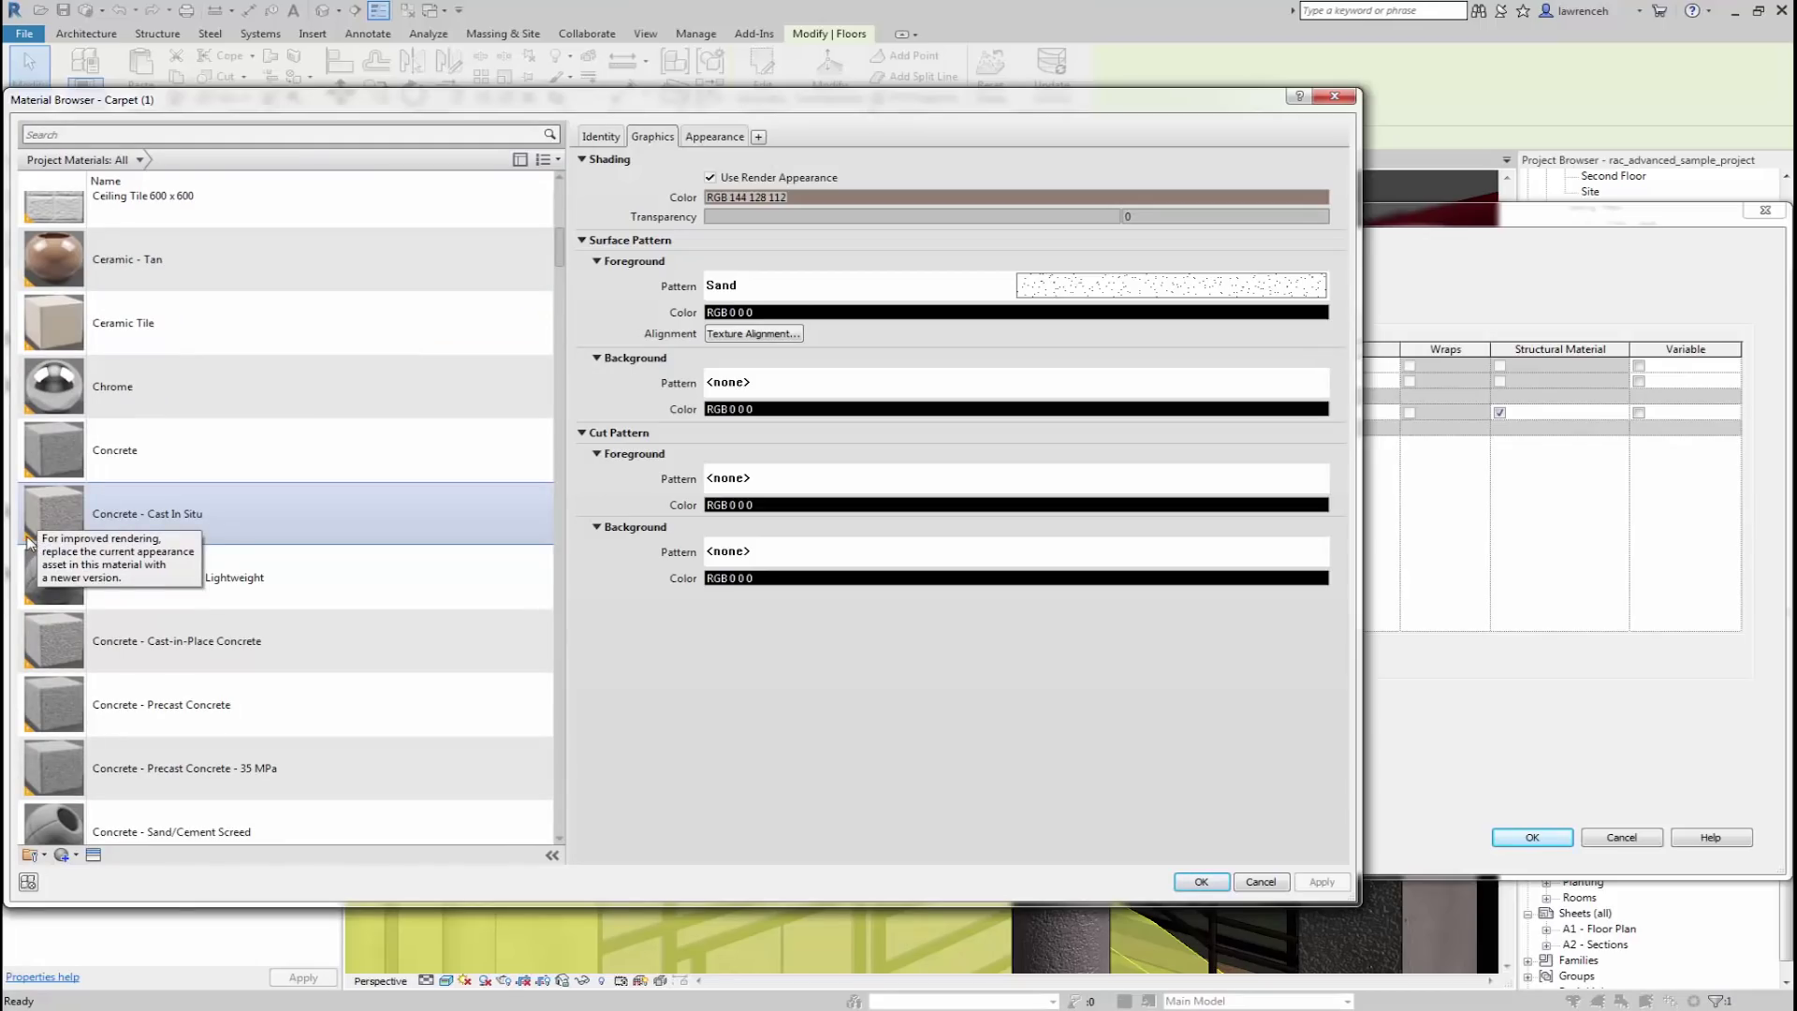
left_click_drag(561, 255, 570, 281)
scroll(571, 328, "down", 5)
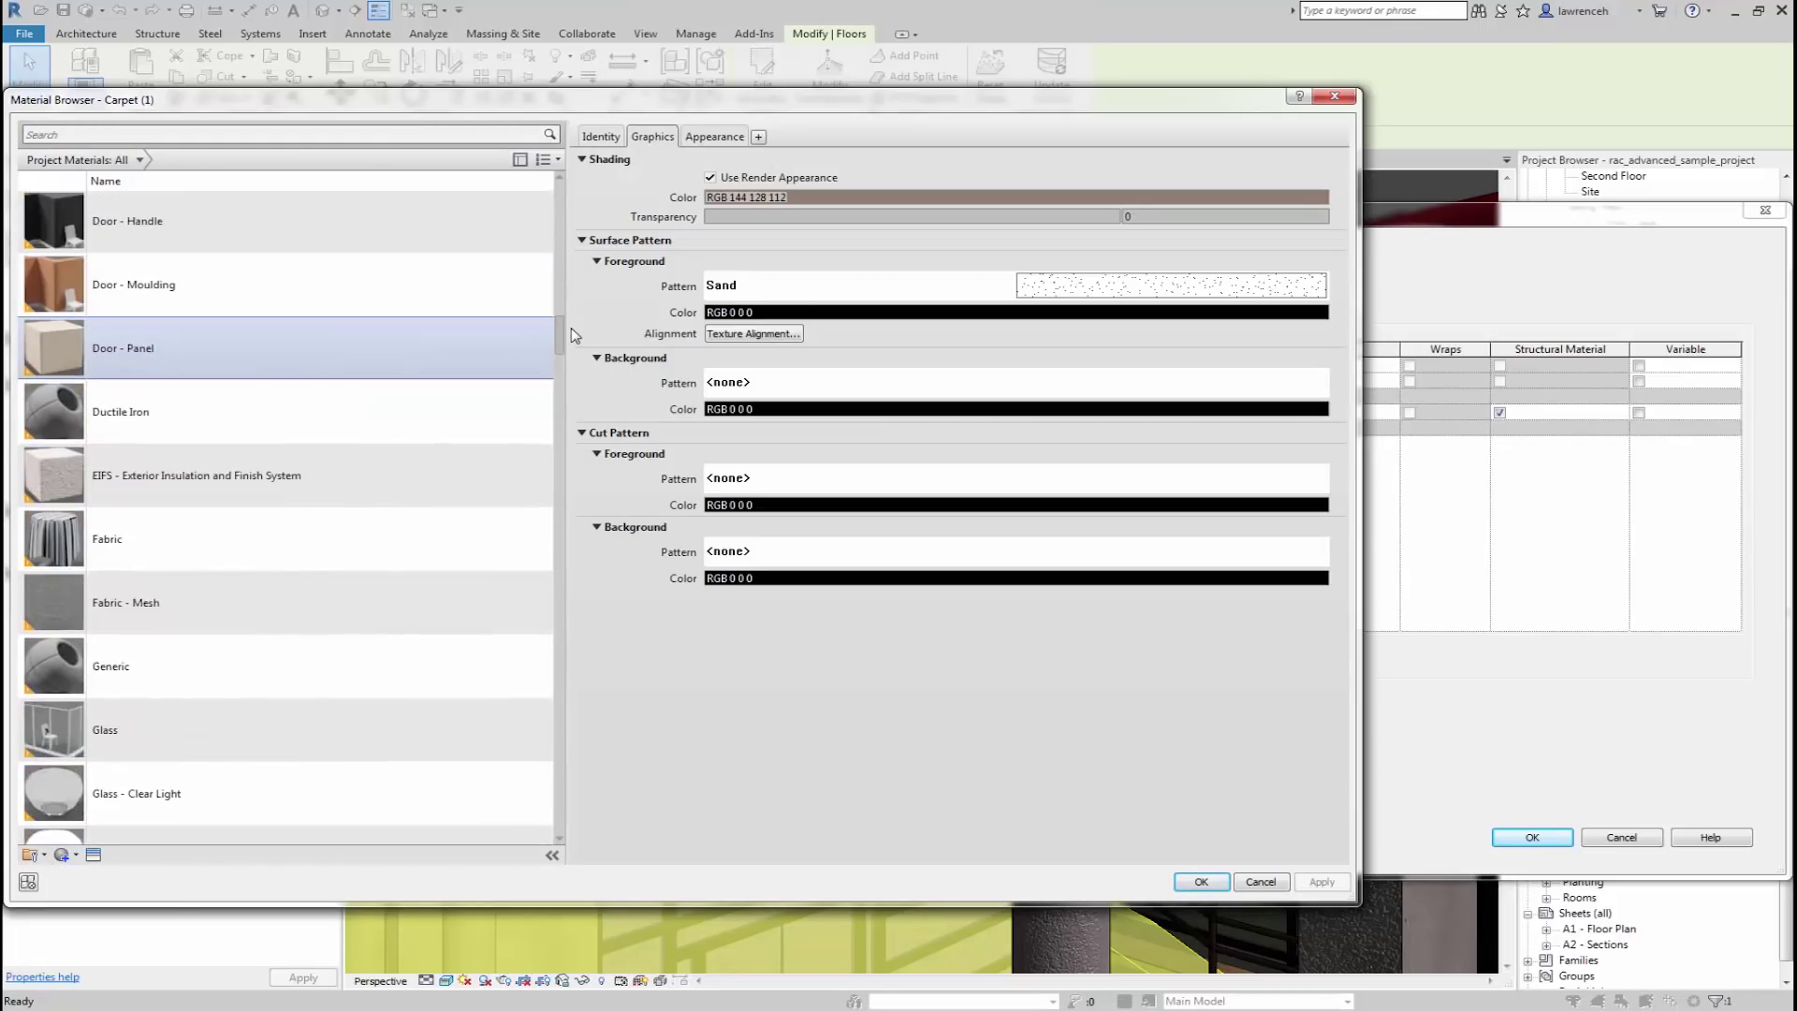
scroll(571, 328, "up", 8)
- Open the Asset Browser for replacing the Carpet (1) appearance asset and set its thumbnail size to 64 x 64
left_click(713, 138)
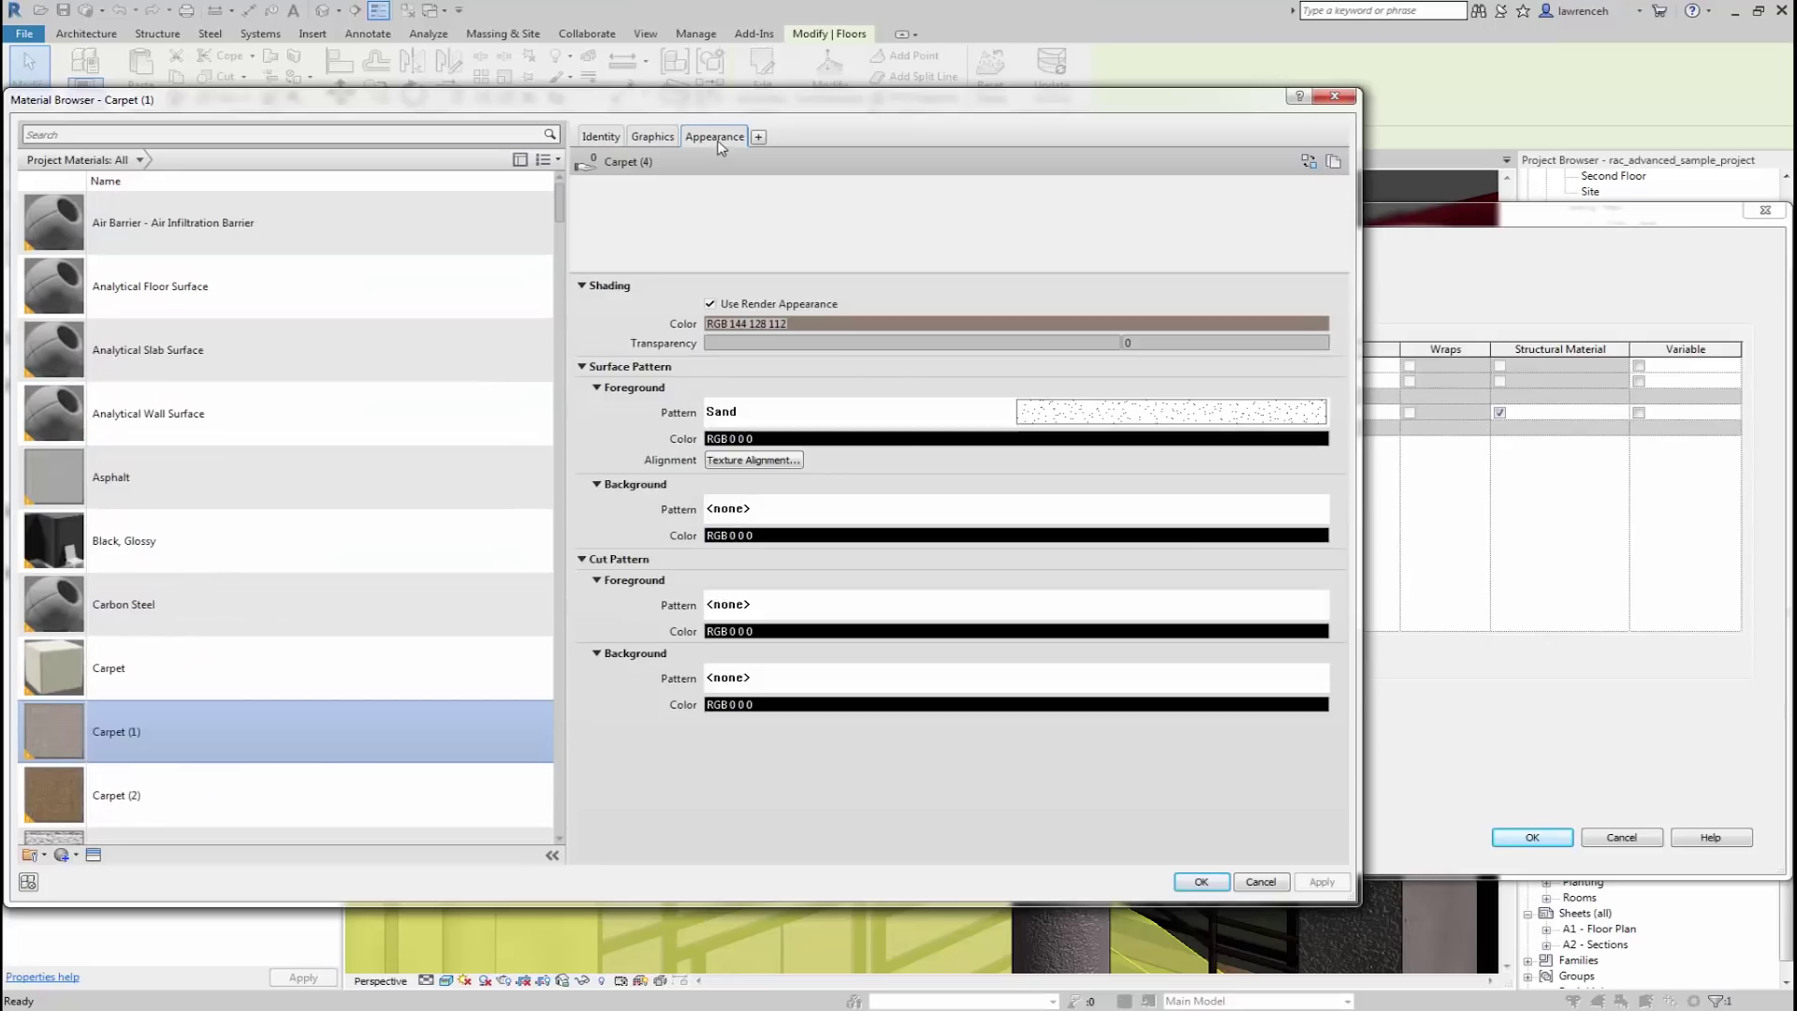
left_click(1308, 164)
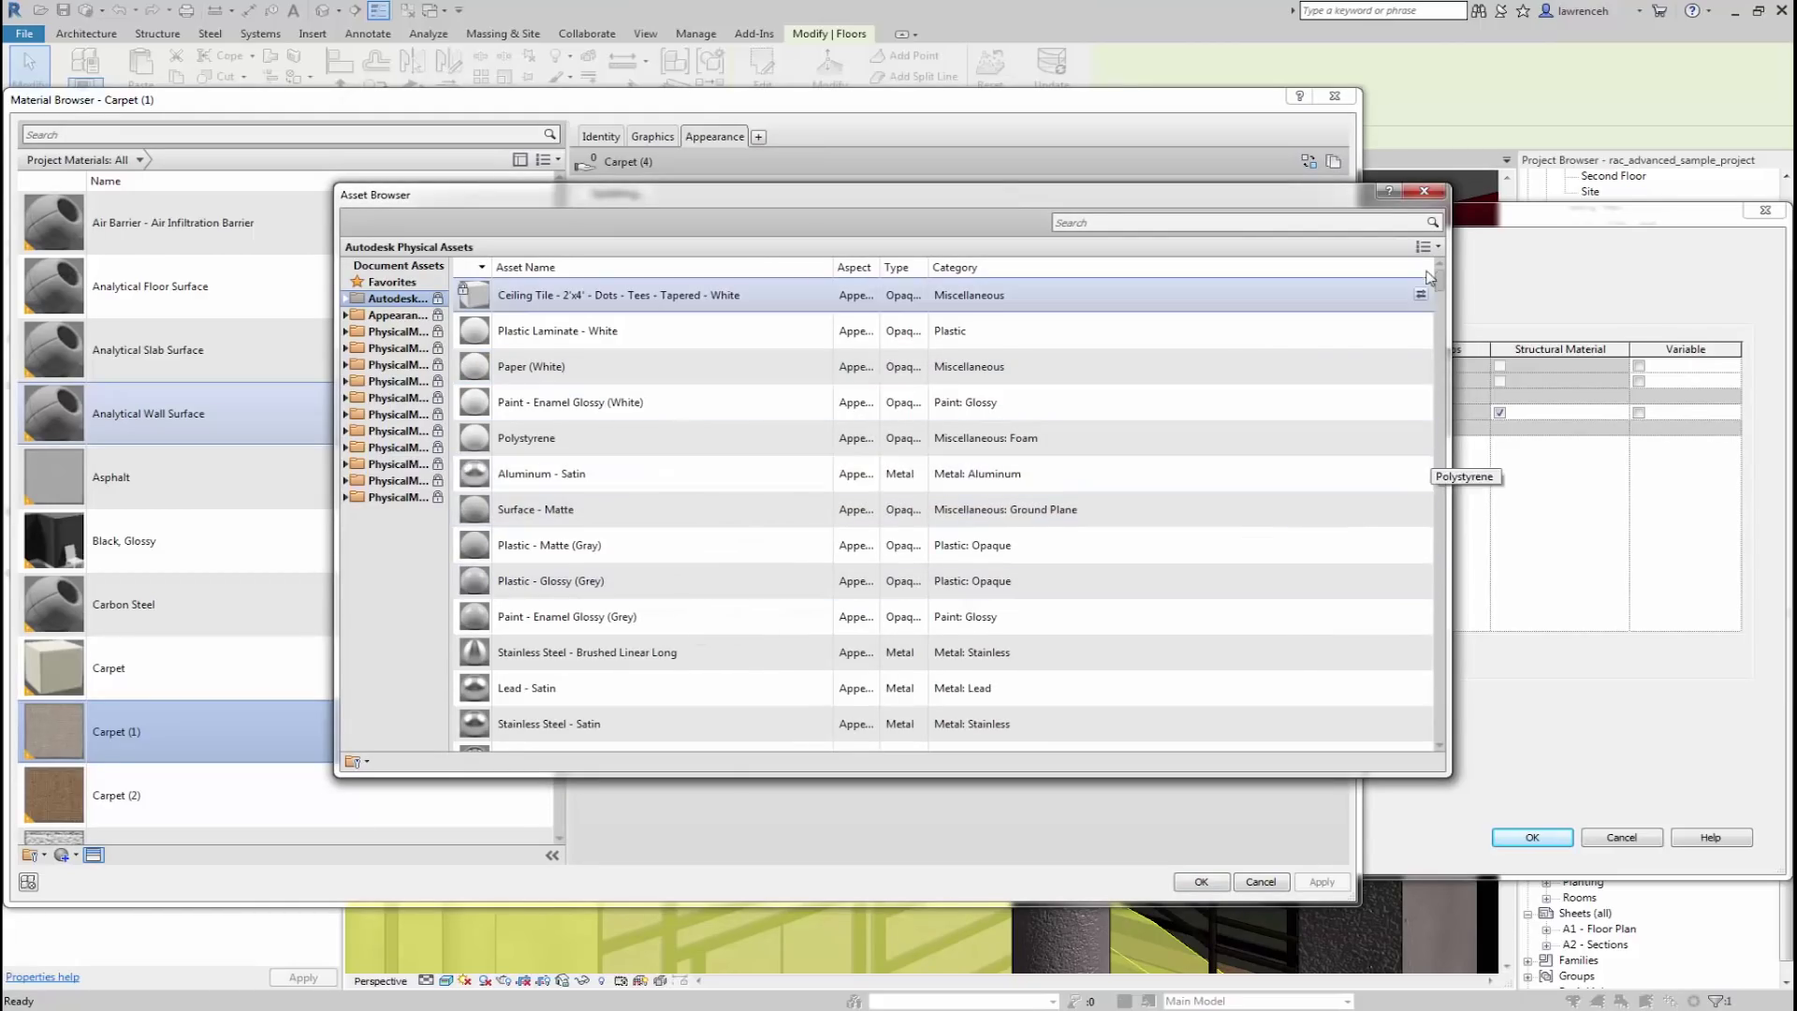
scroll(1442, 295, "down", 1)
left_click_drag(1451, 307, 1457, 271)
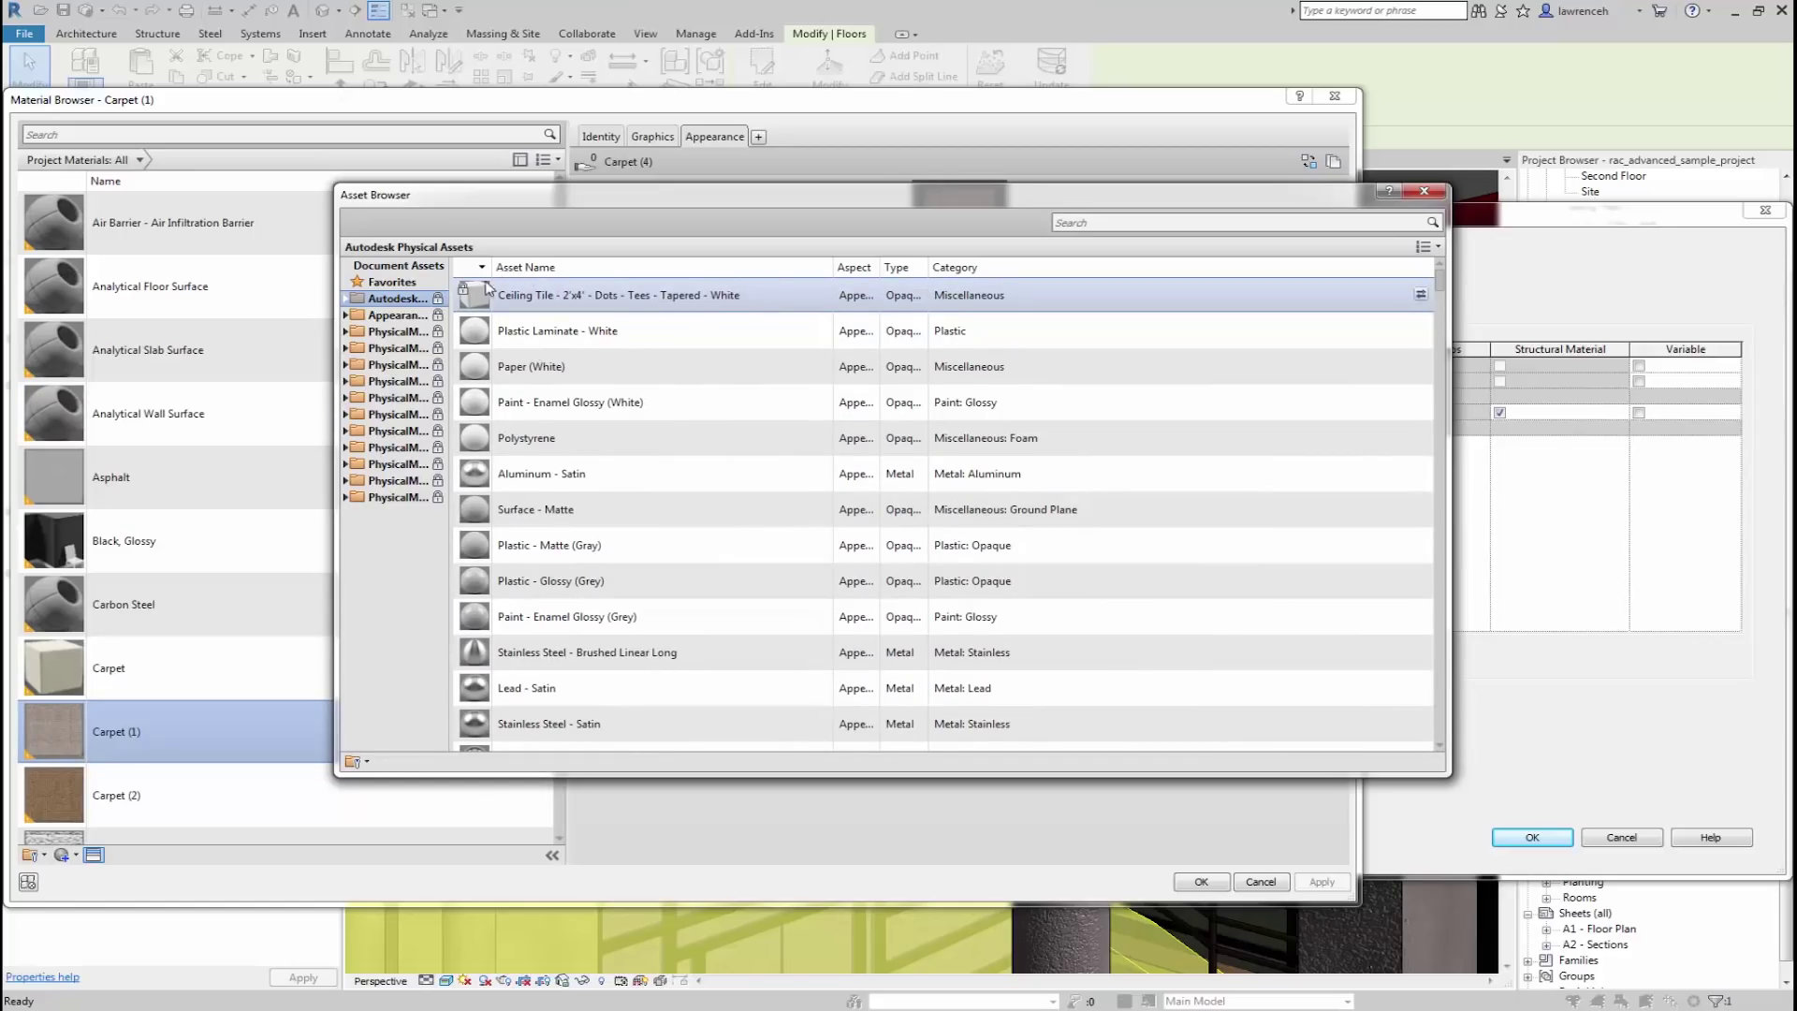
left_click(1427, 246)
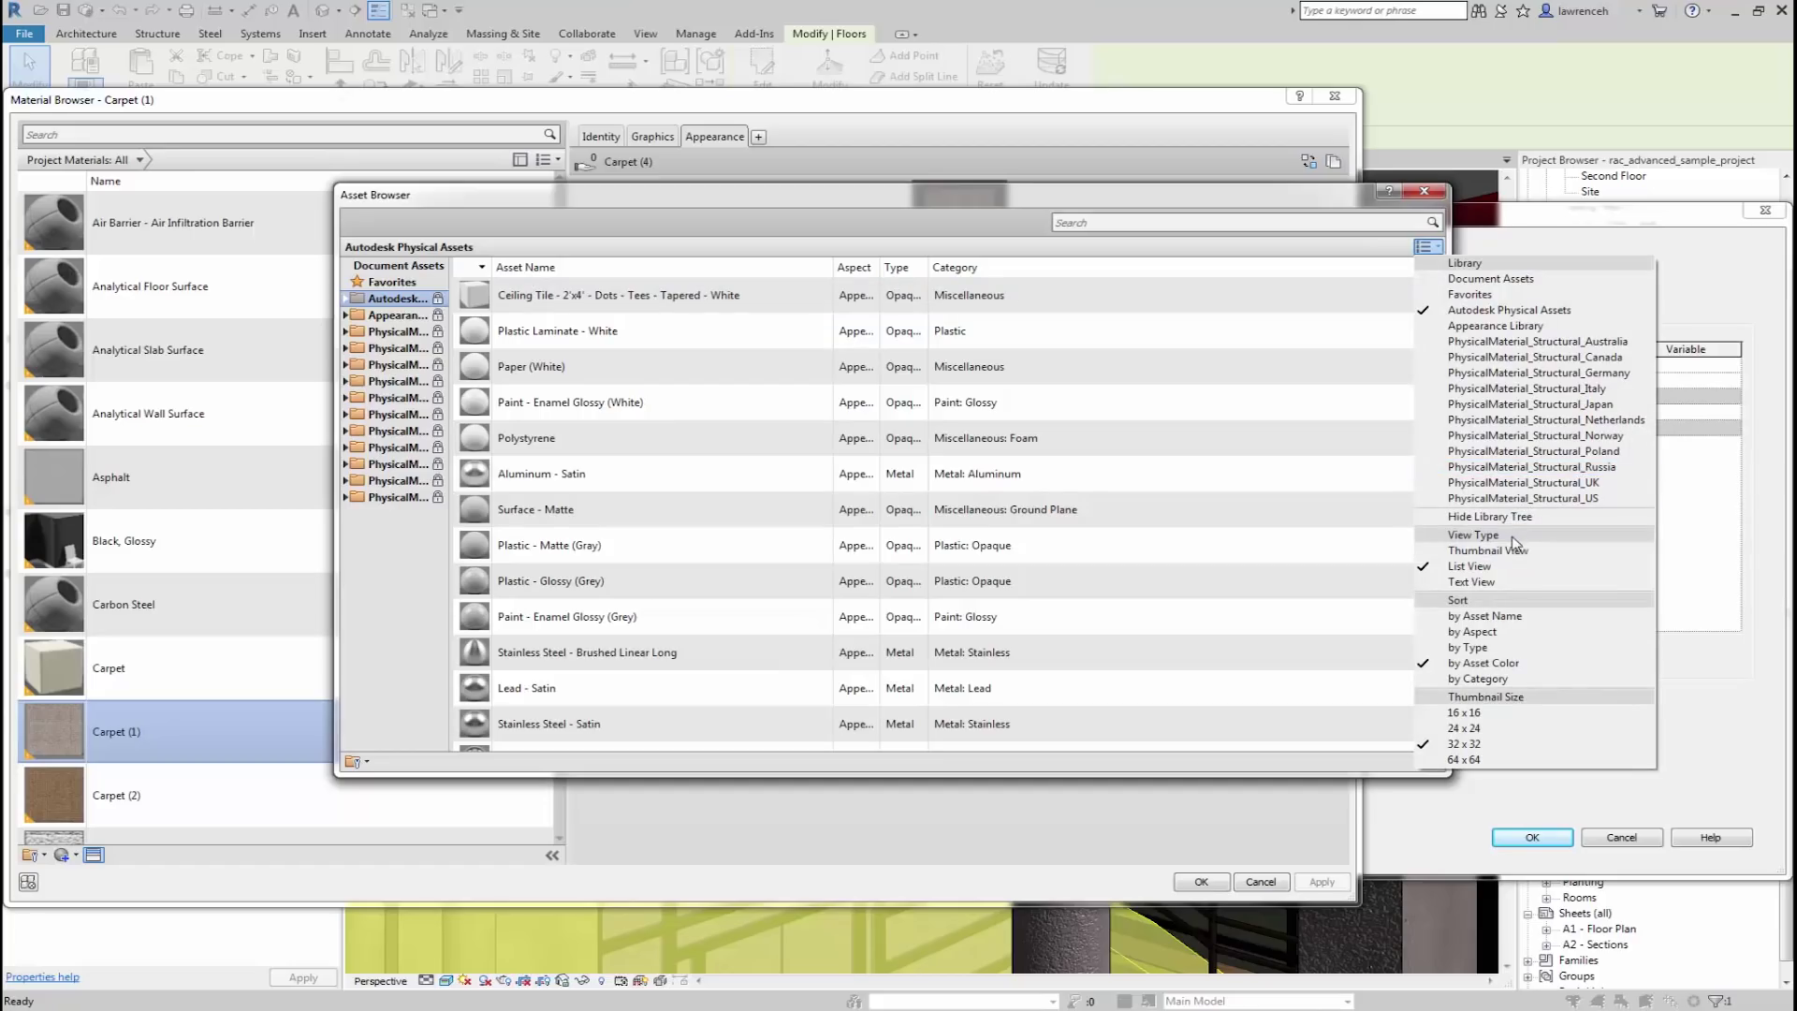
left_click(1462, 760)
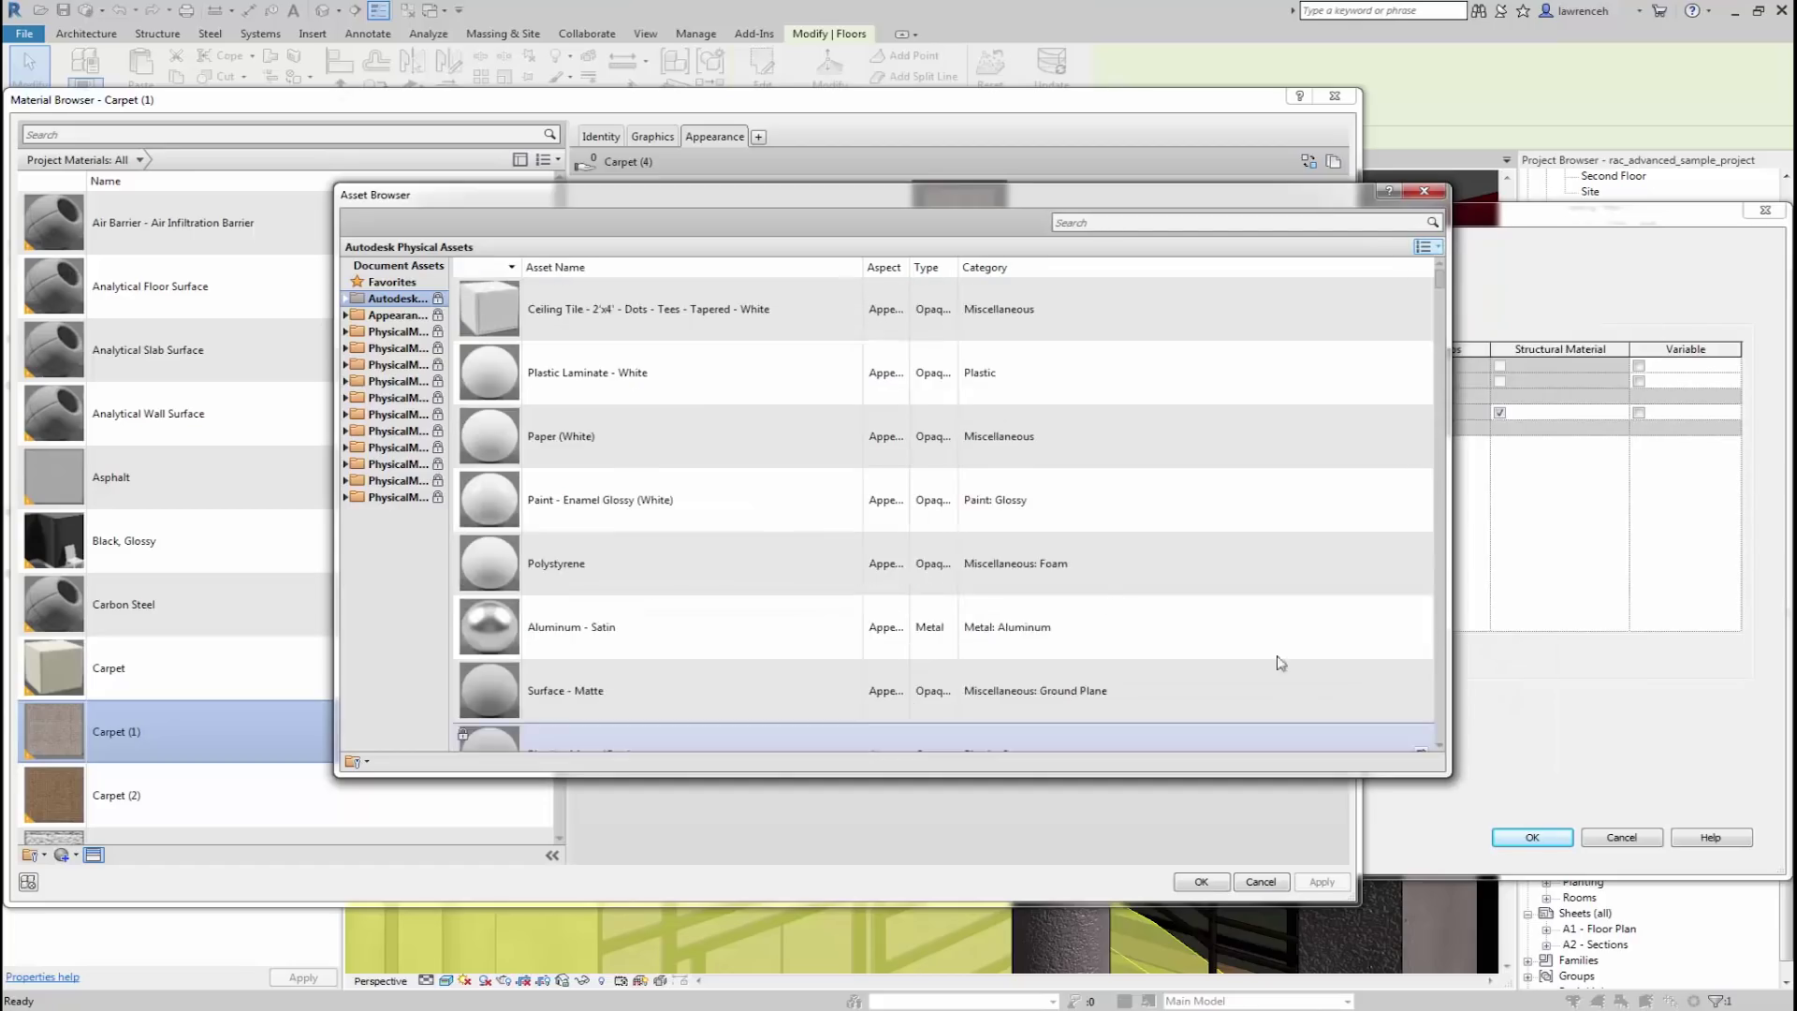
- Search the Autodesk Physical Assets library for "carpet"
scroll(843, 339, "up", 1)
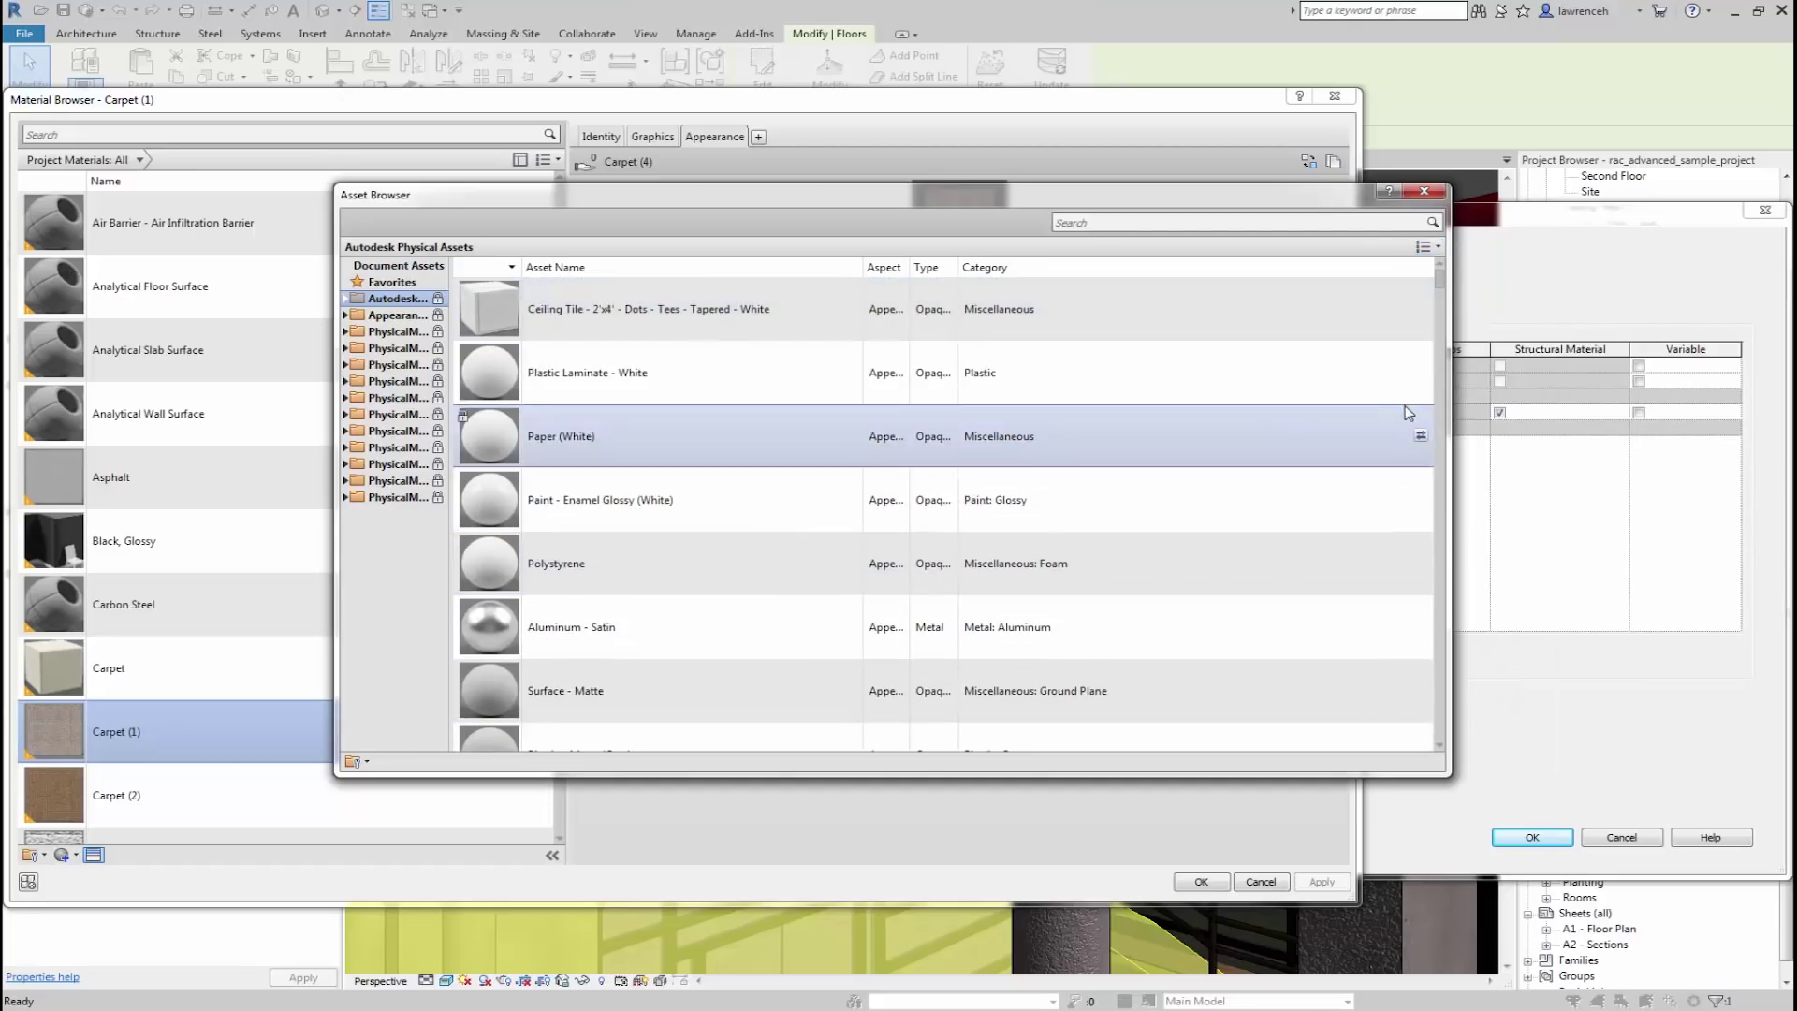
scroll(1362, 409, "down", 10)
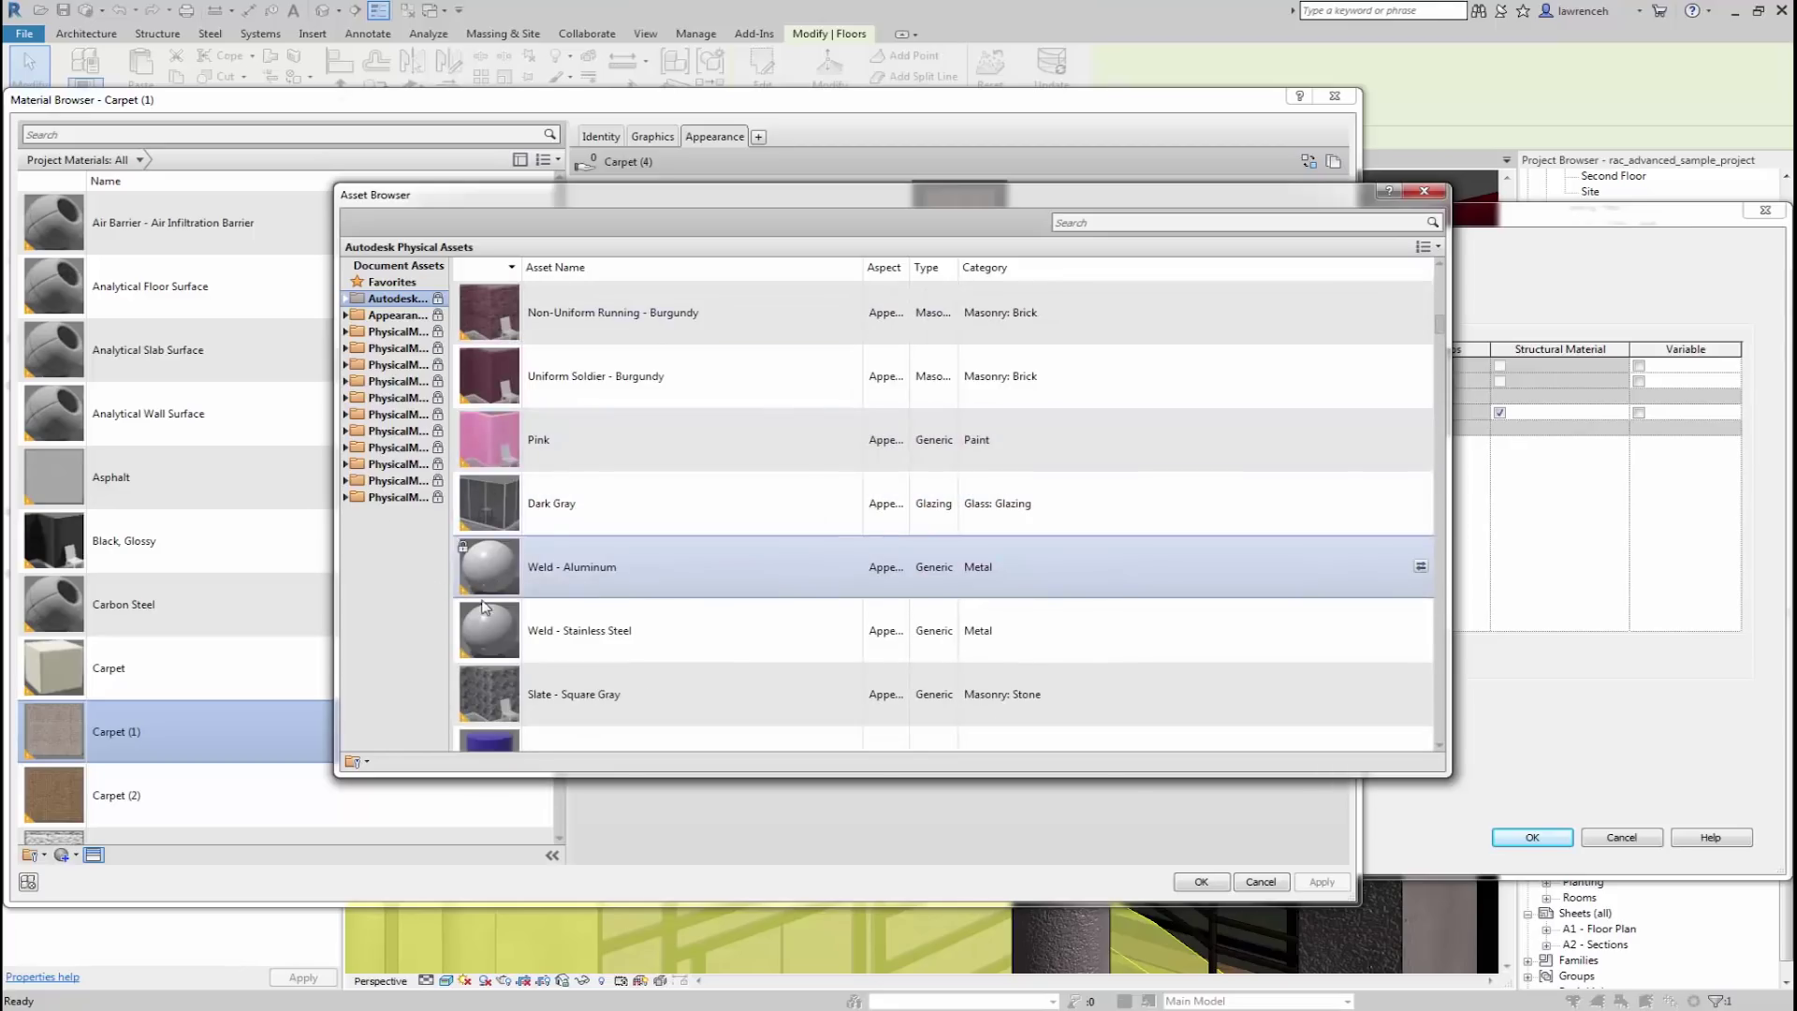
scroll(674, 501, "up", 8)
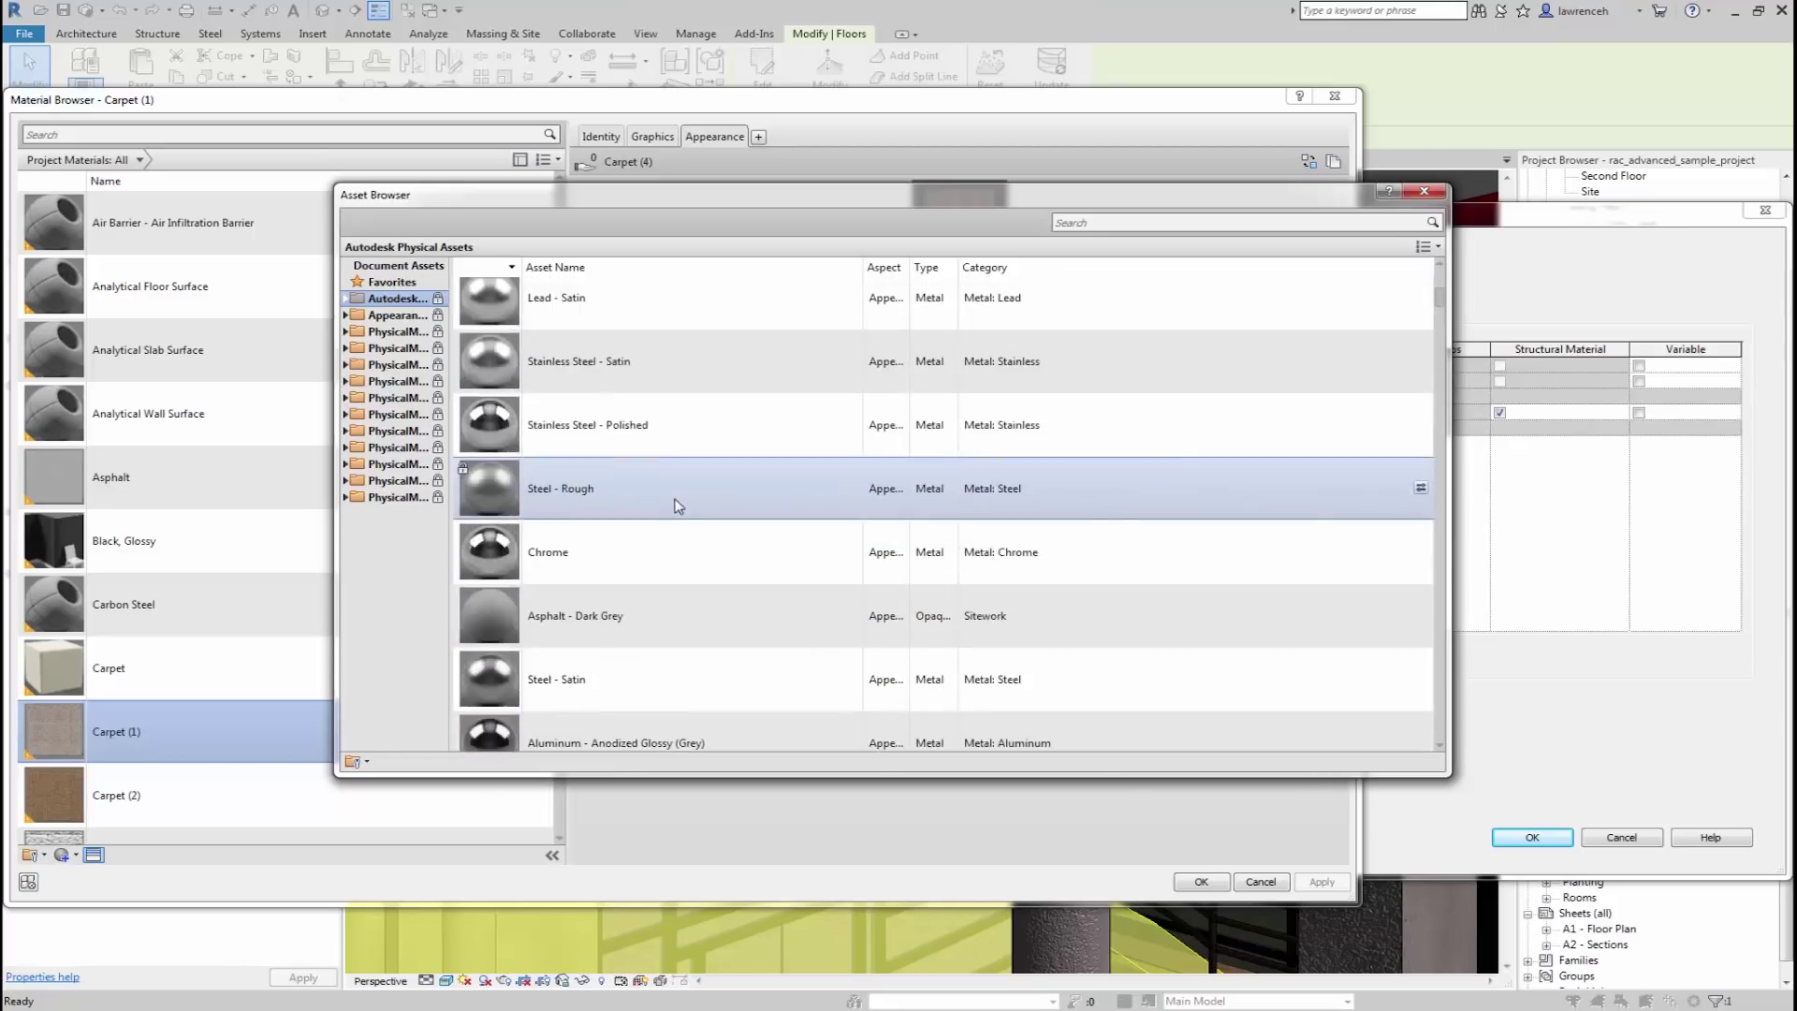
scroll(552, 455, "up", 1)
left_click(1113, 221)
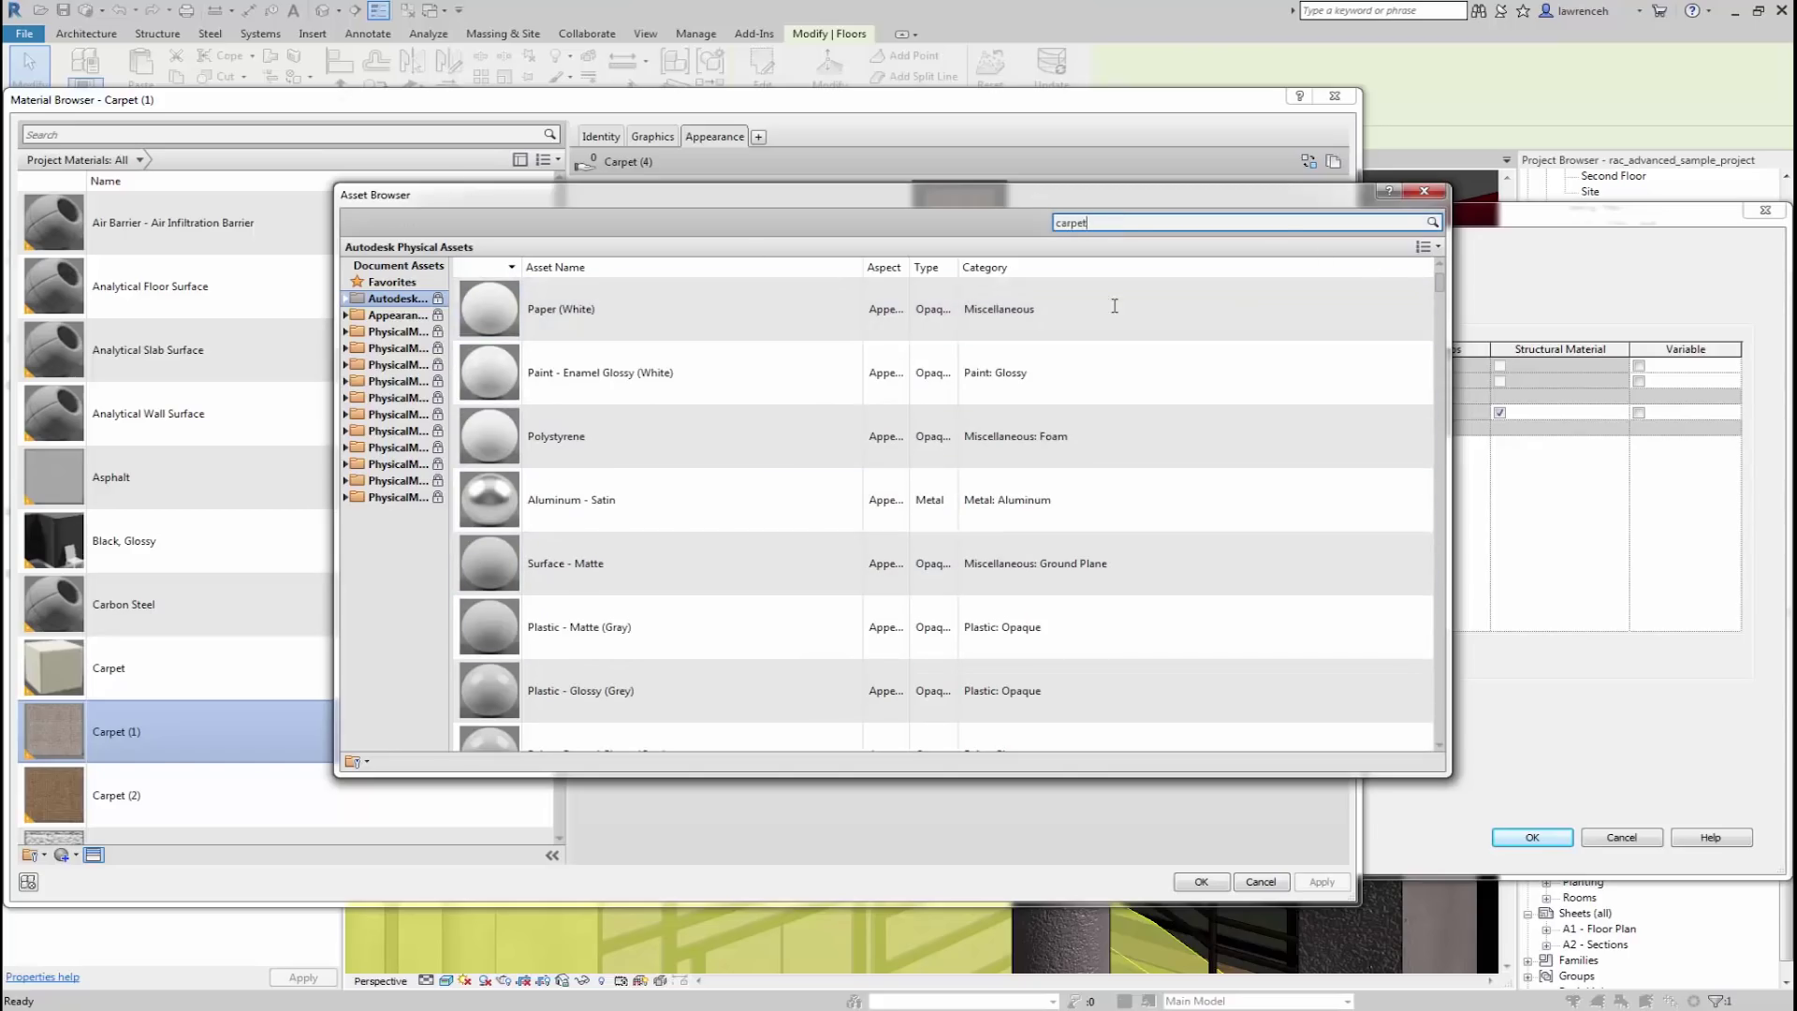
key("Return")
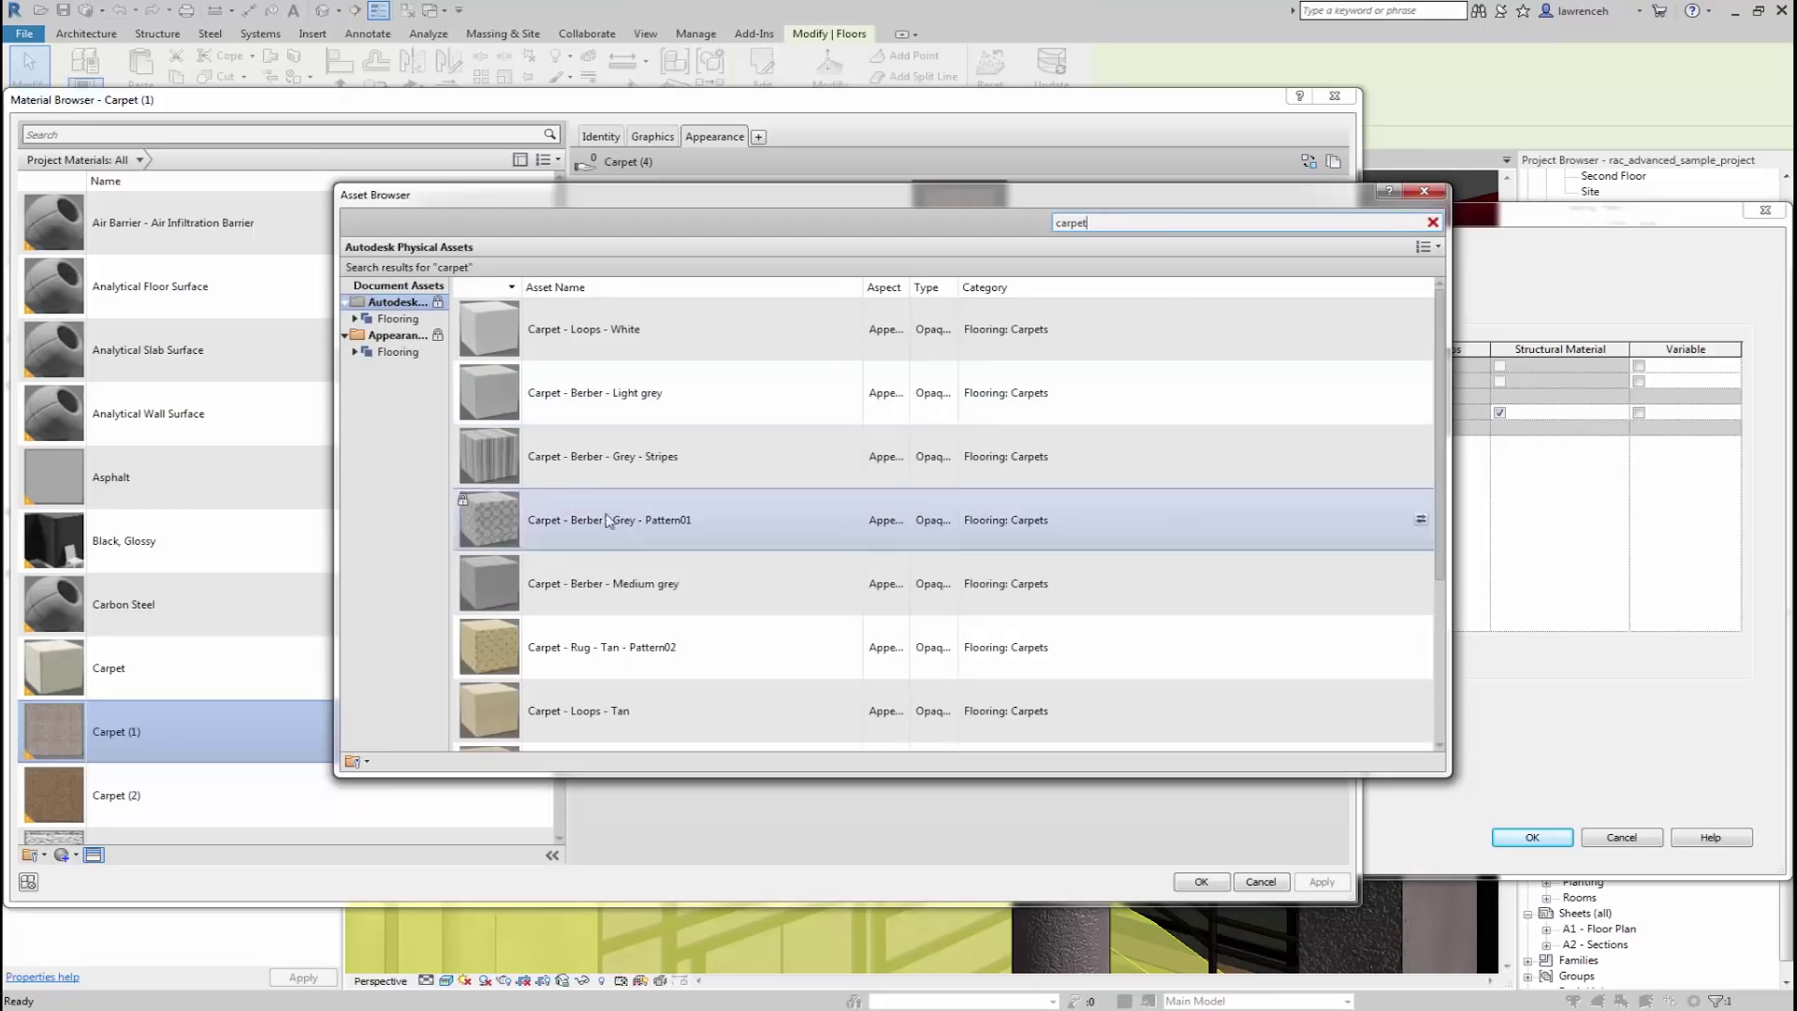
- Replace the Carpet (1) appearance with Carpet - Rug - Tan - Pattern02, accept the floor type changes and deselect the floor
scroll(674, 543, "down", 3)
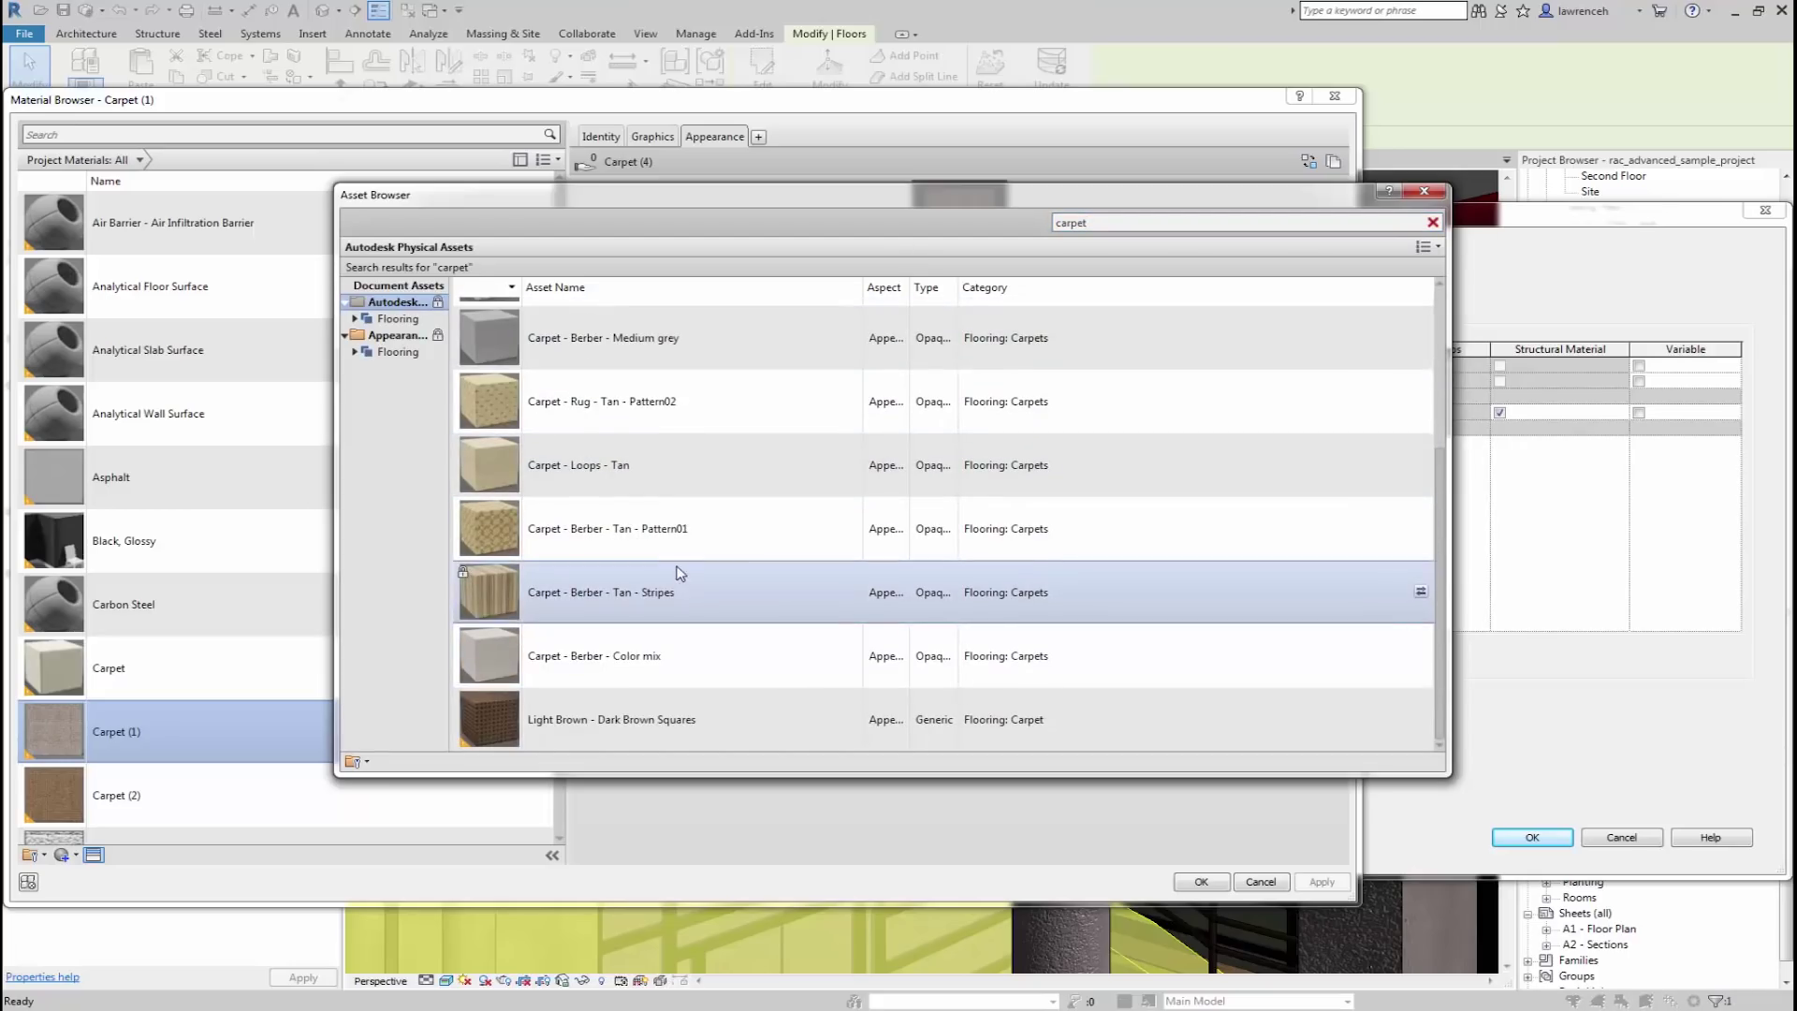
scroll(660, 645, "up", 3)
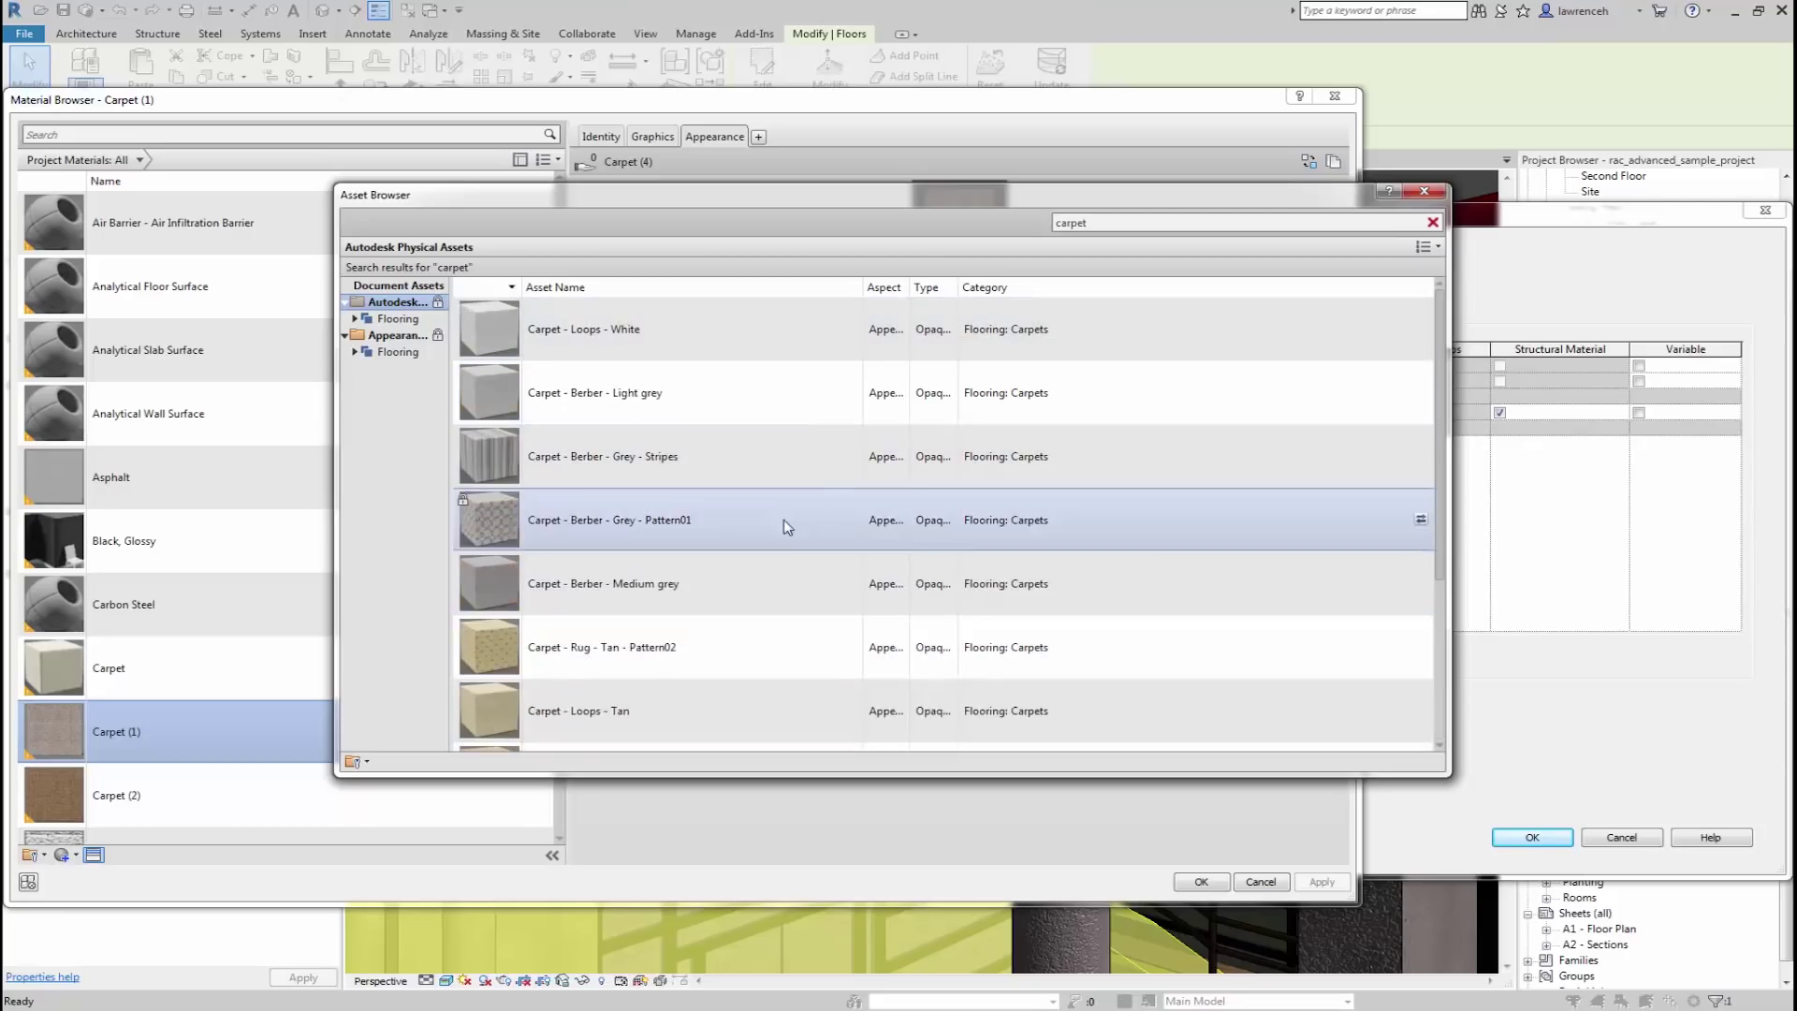
double_click(646, 660)
left_click(1424, 191)
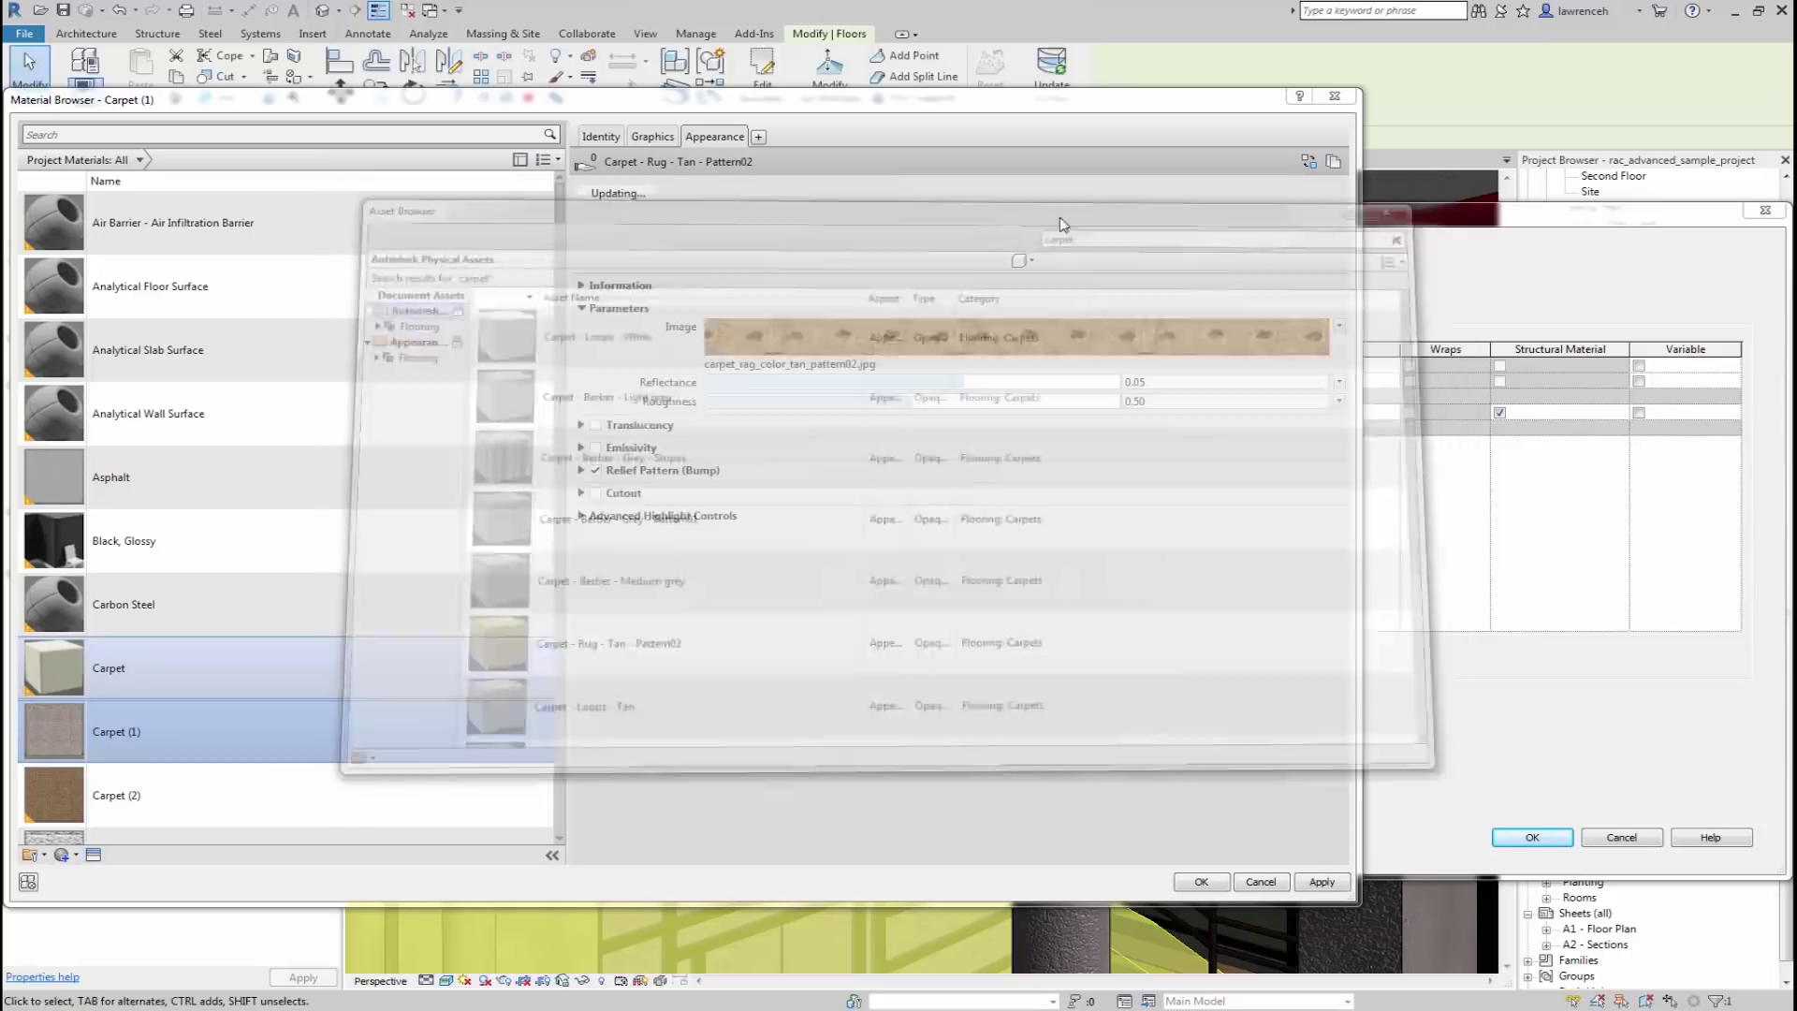
left_click(1201, 882)
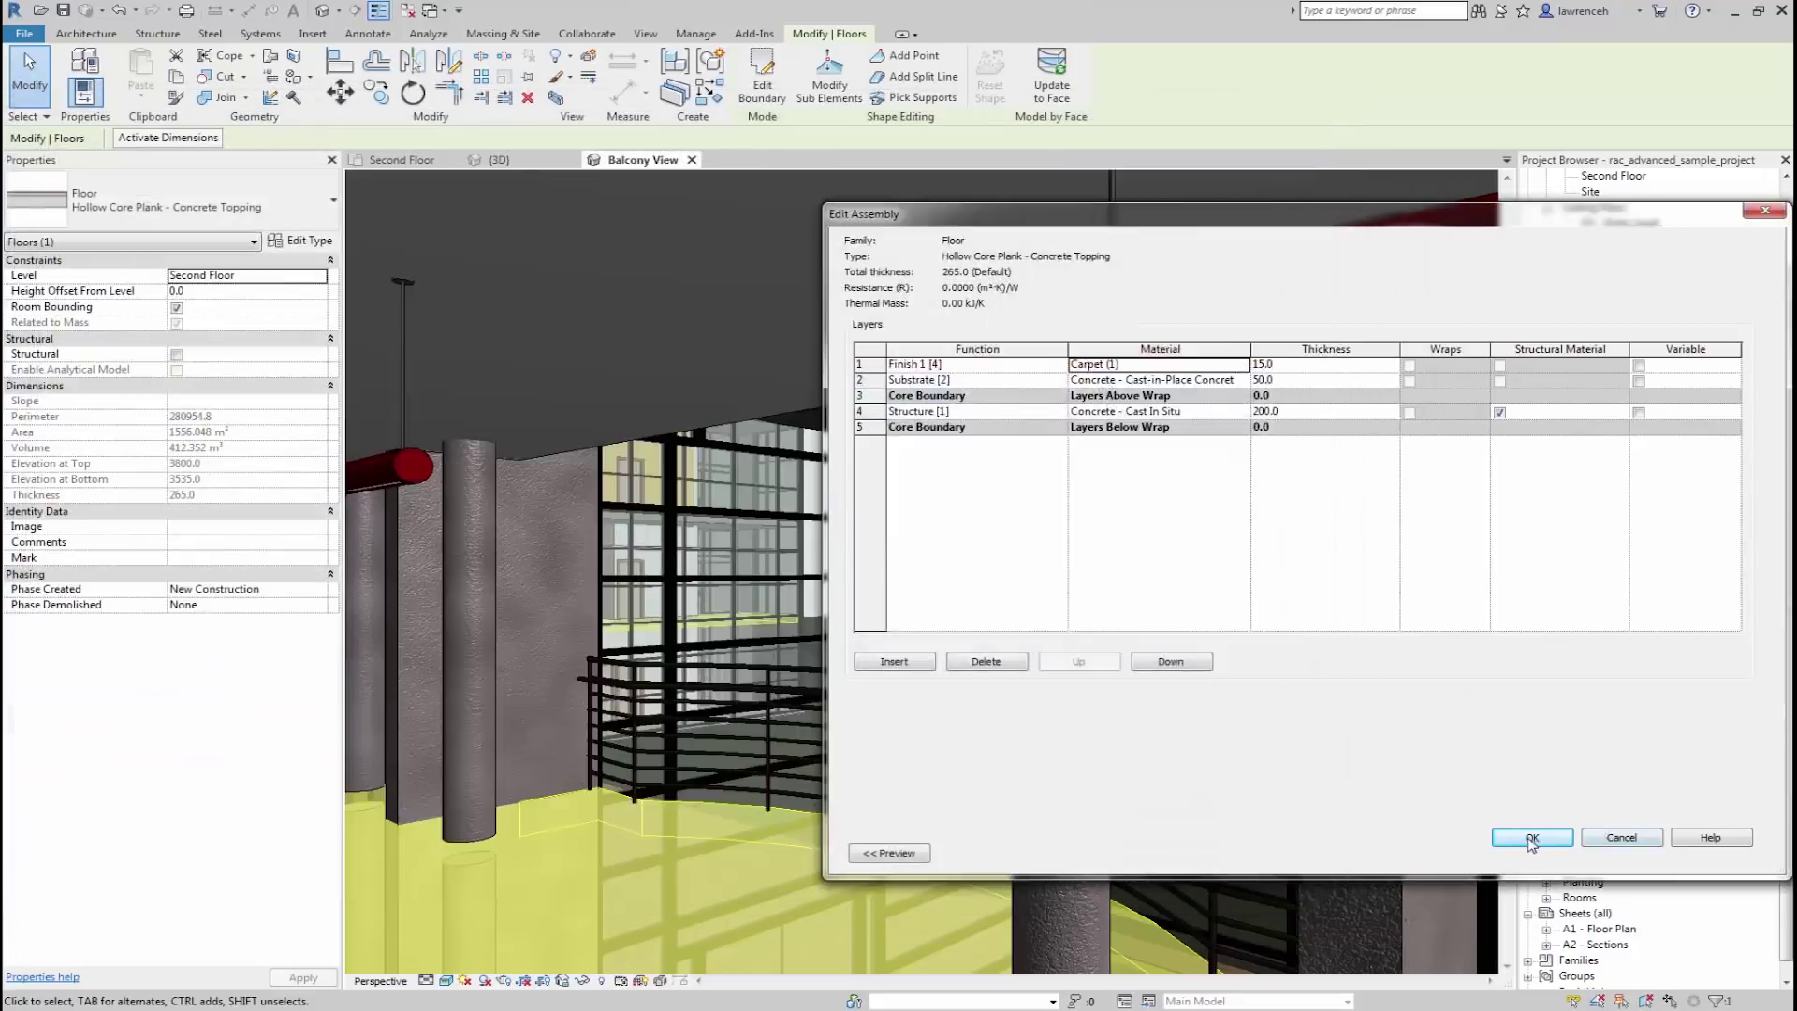
left_click(1531, 835)
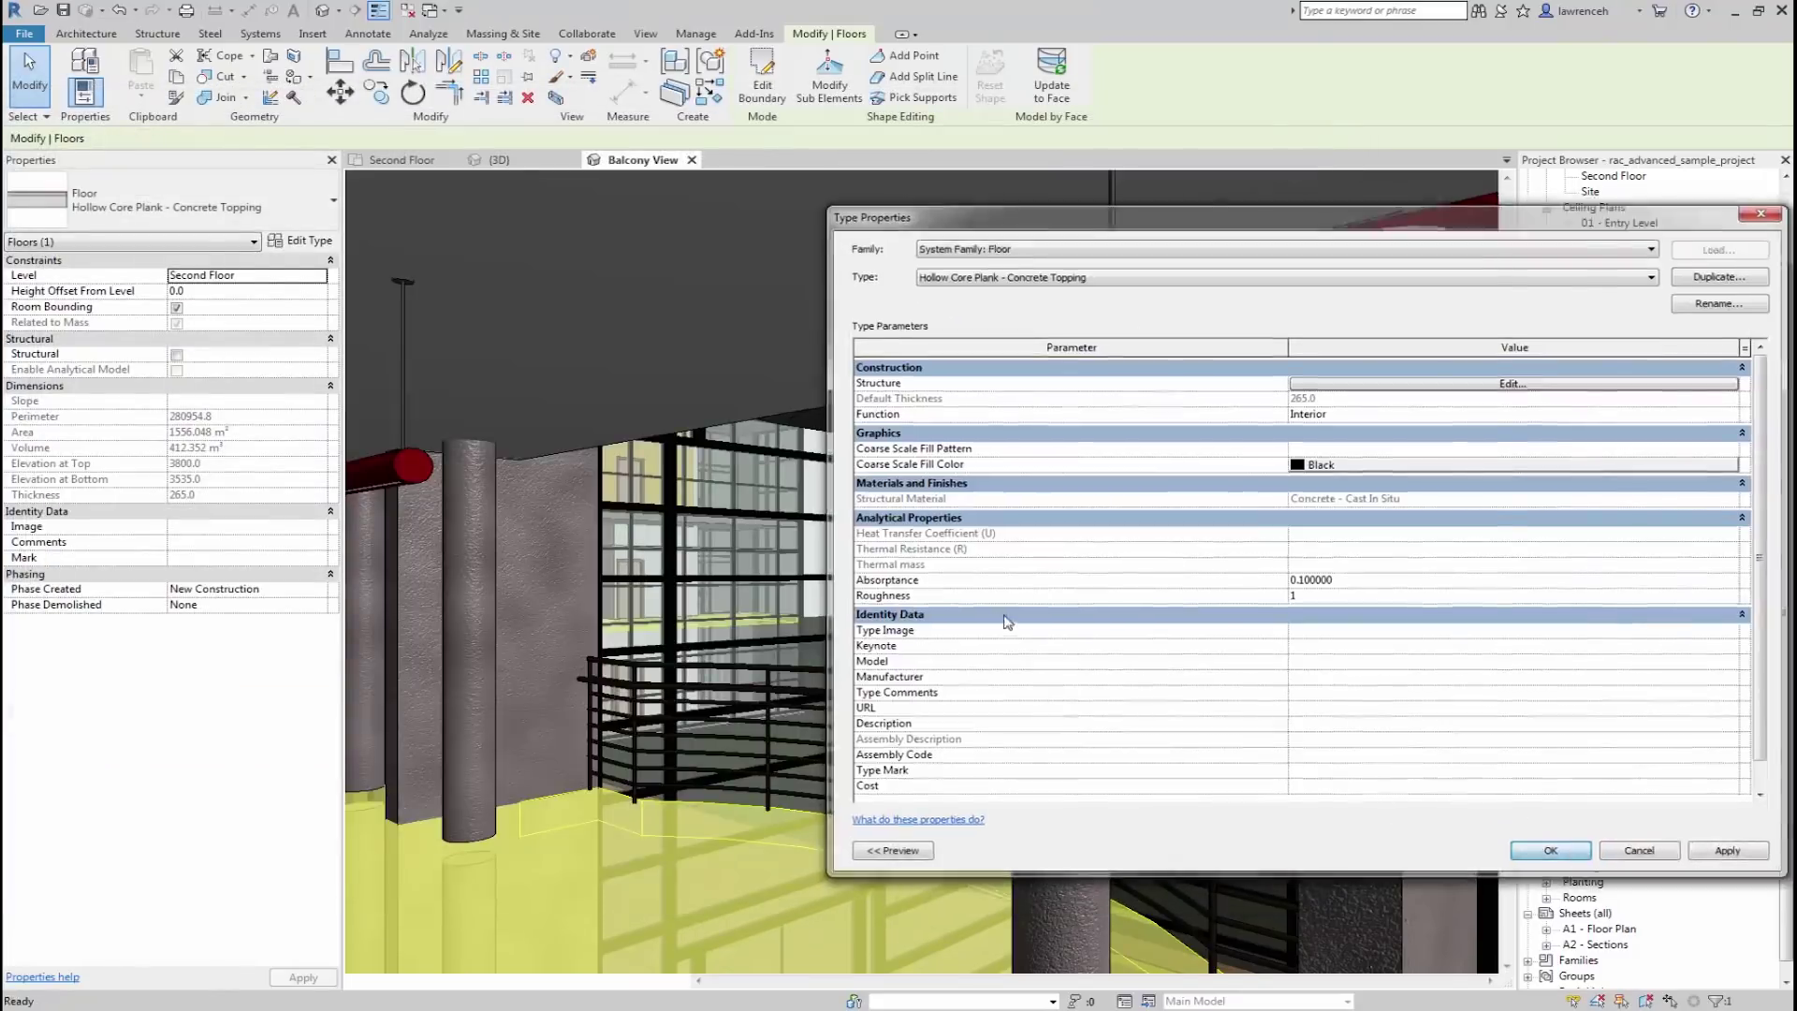
key("Return")
key("Escape")
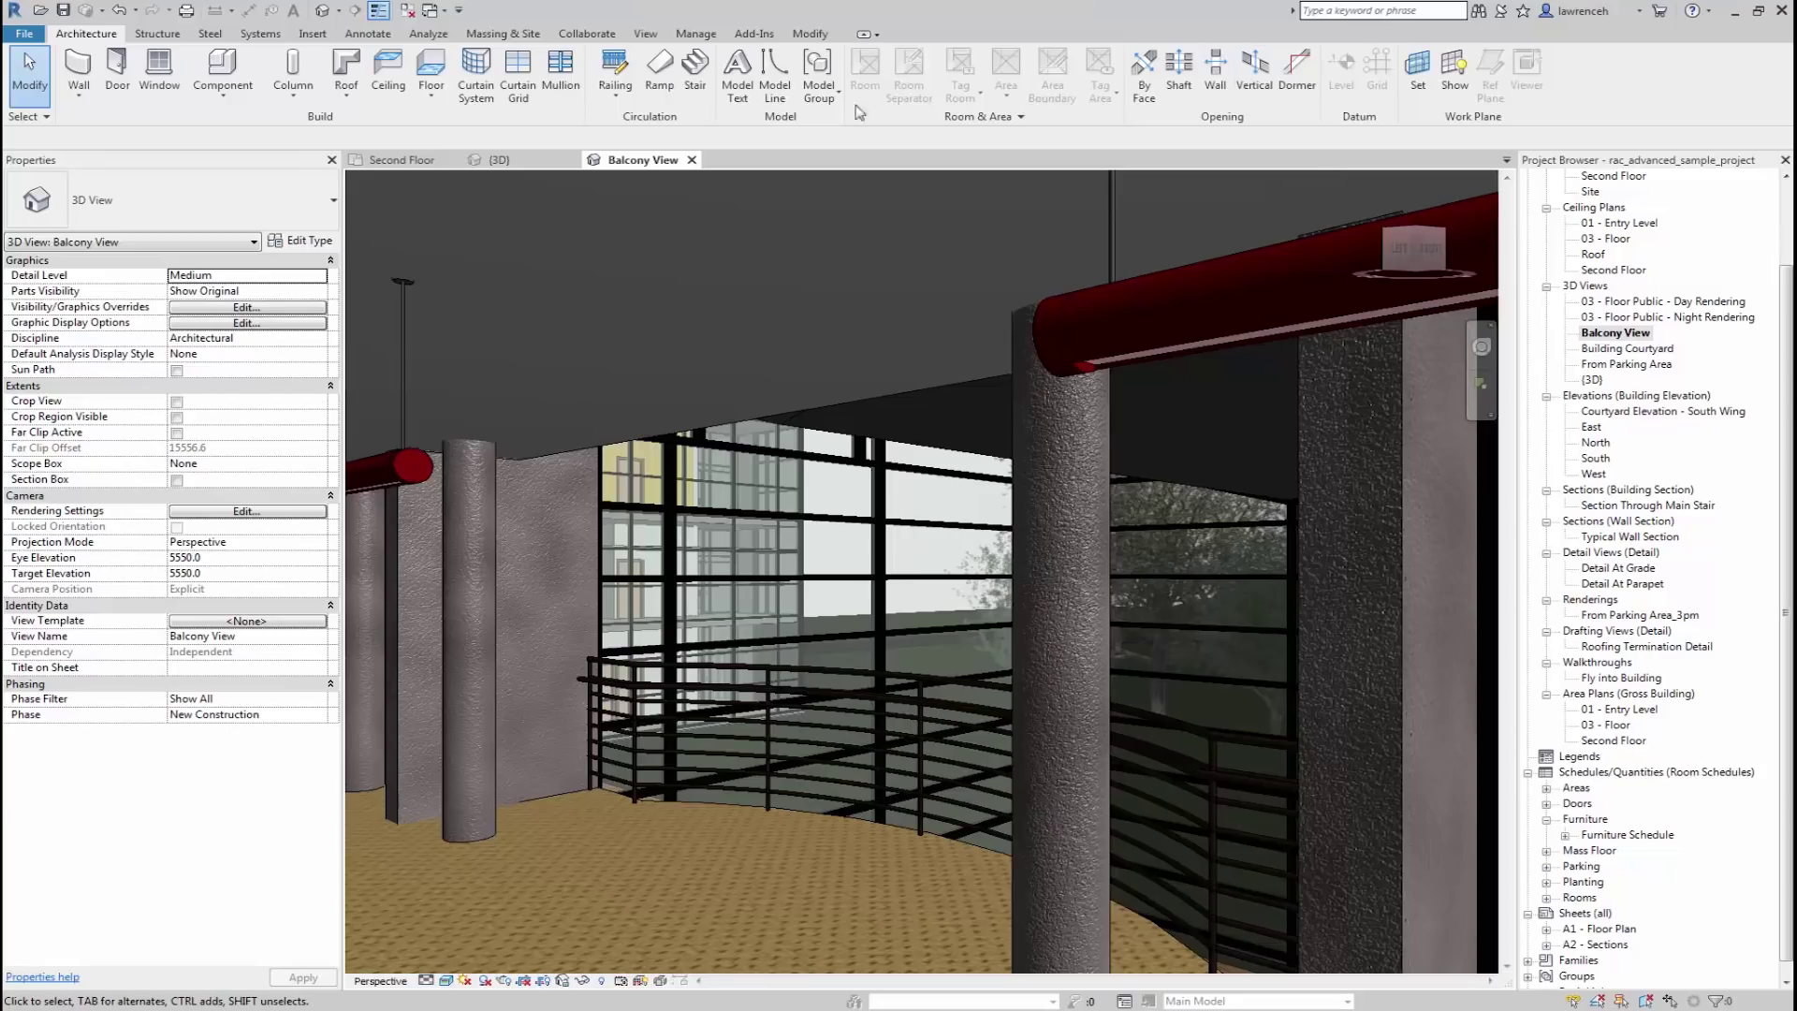
- Open the project materials and set the Carpet (1) cut foreground pattern to Brickwork
left_click(690, 40)
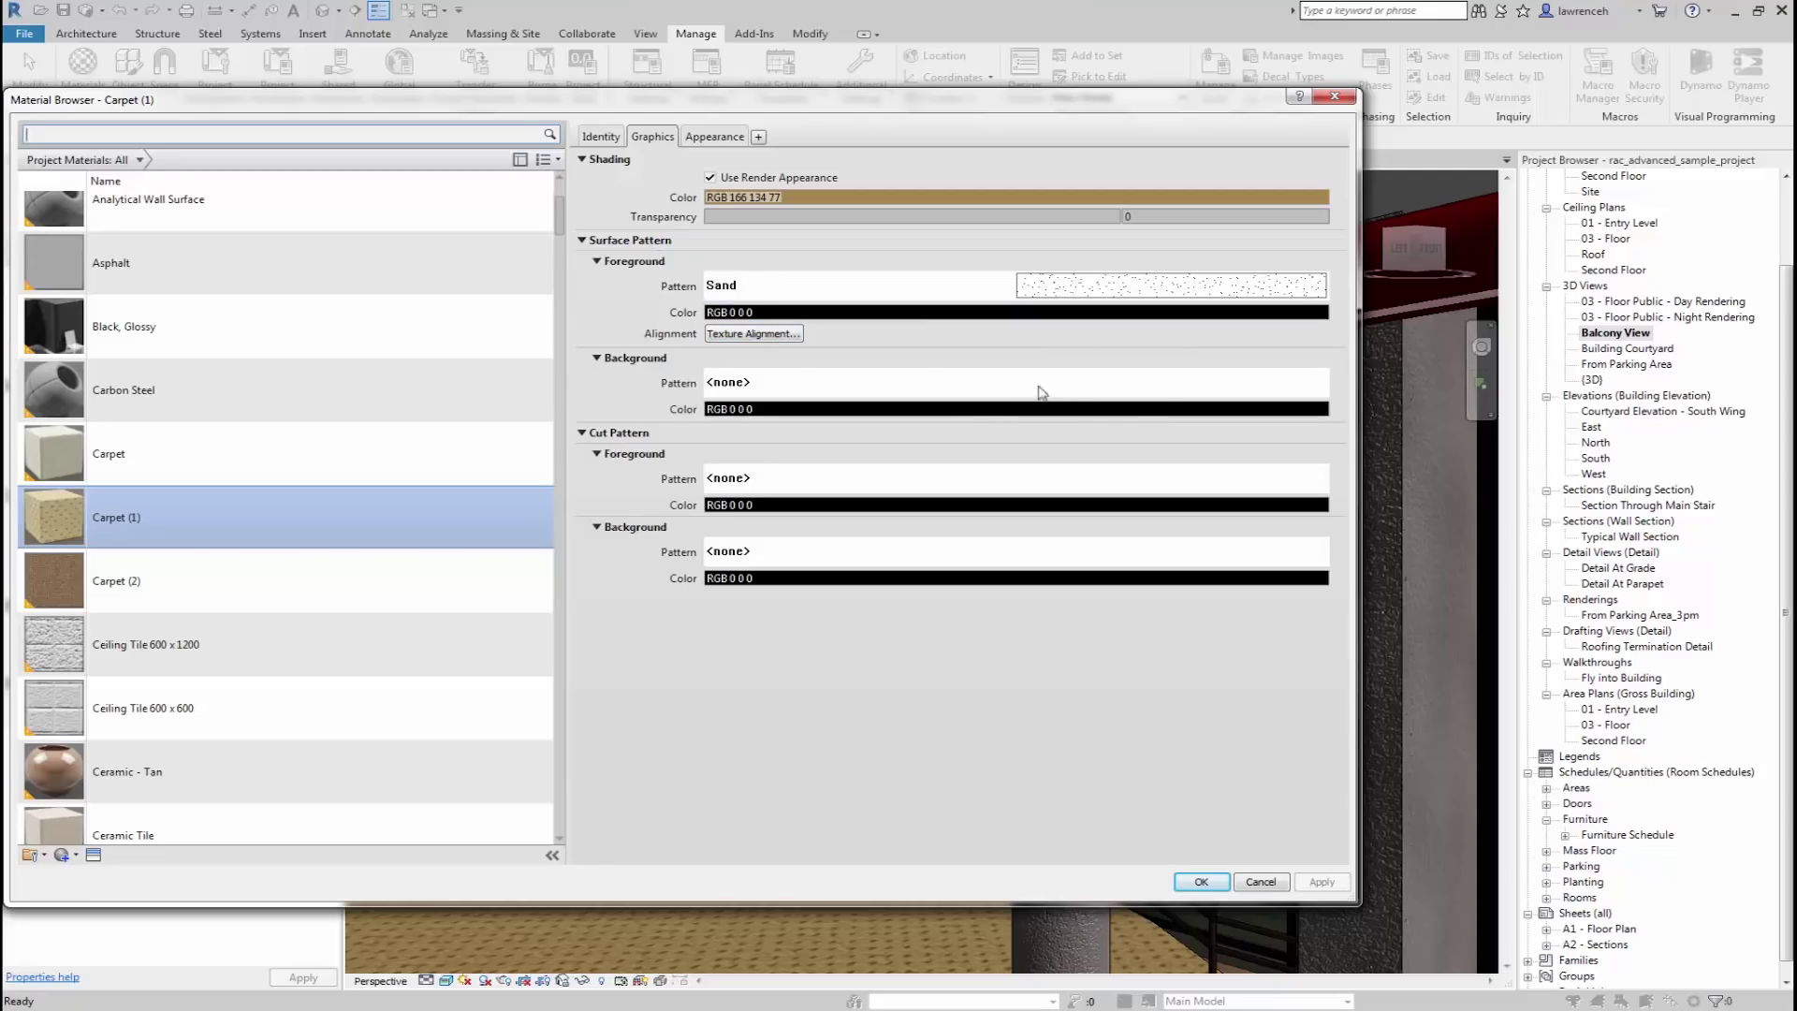
left_click(1080, 392)
left_click(768, 484)
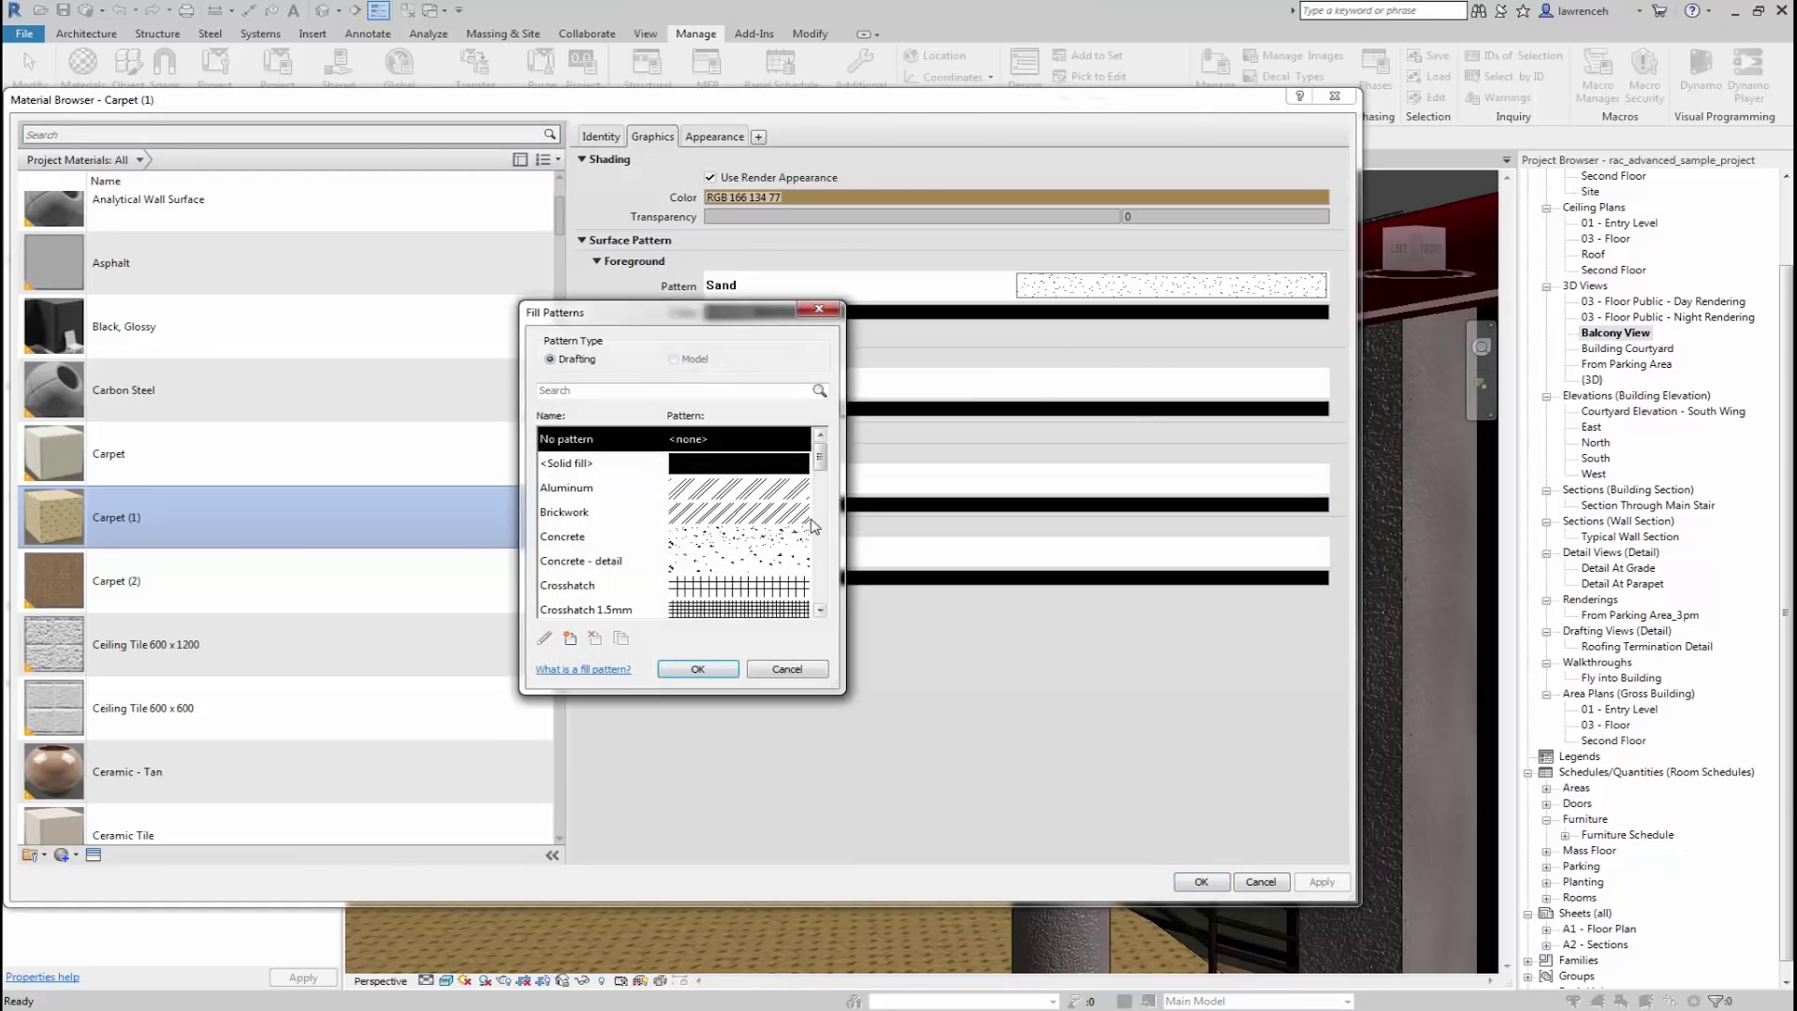
left_click(775, 522)
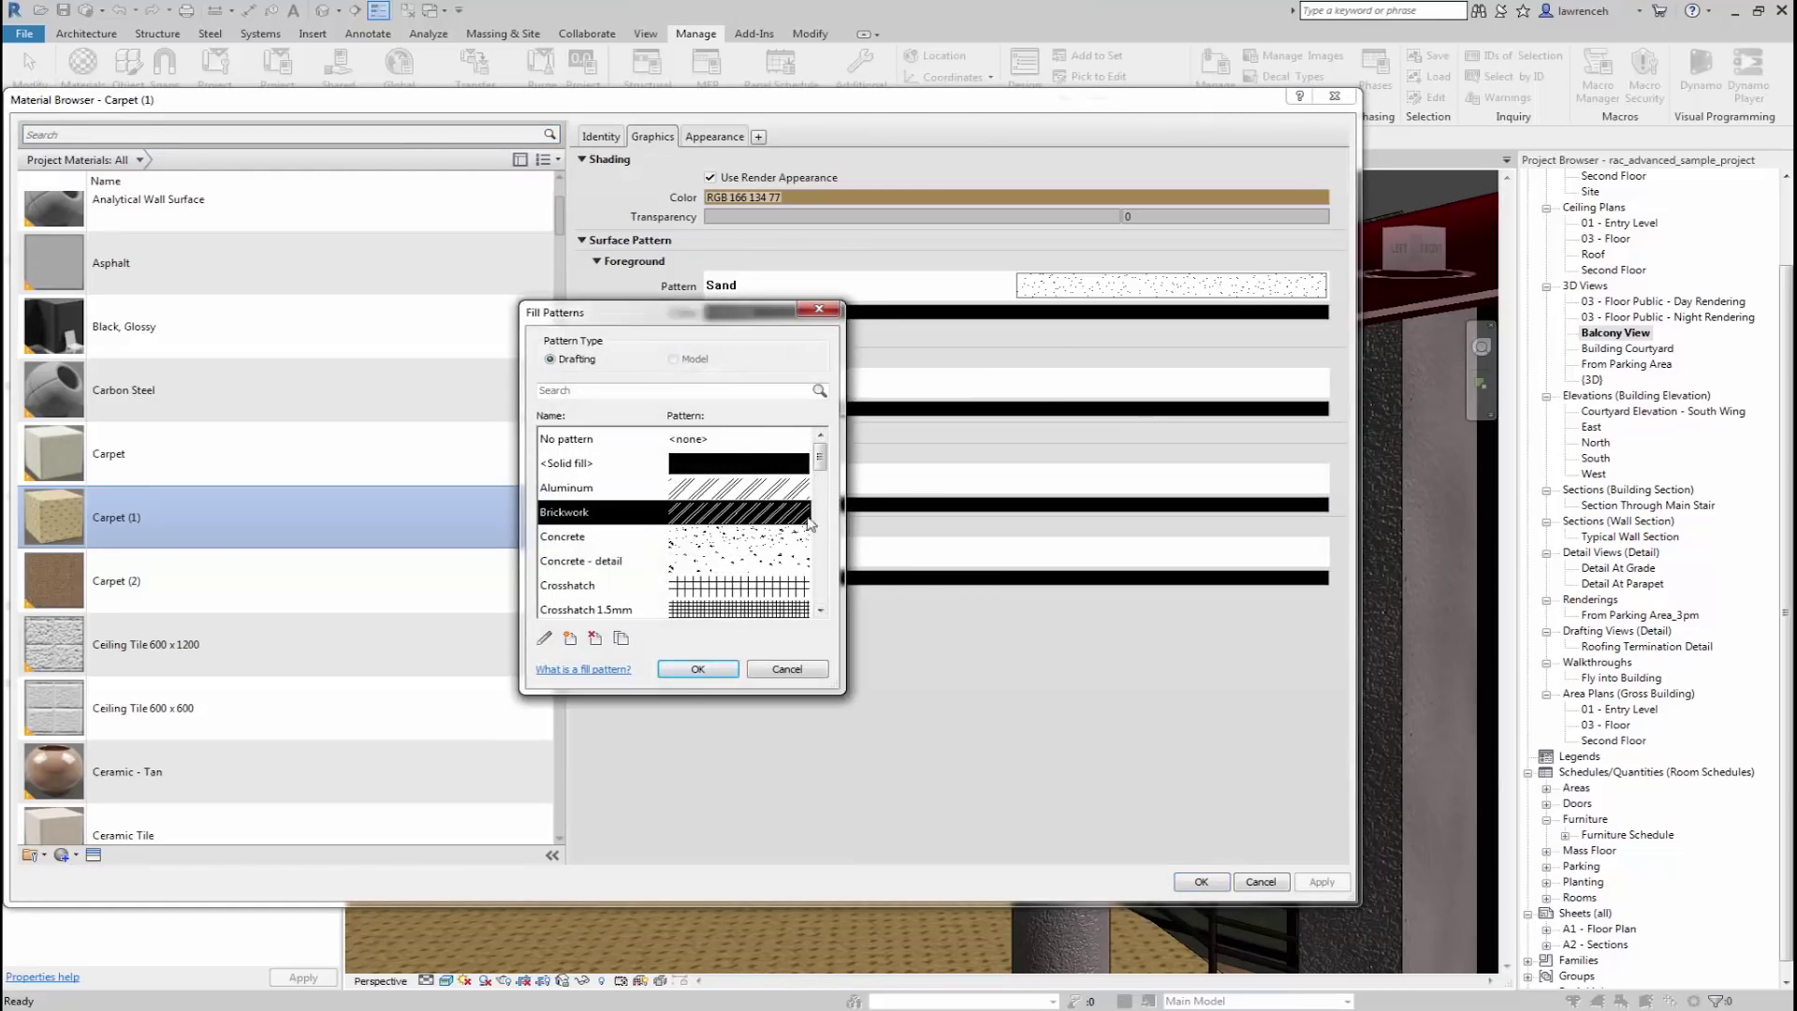
left_click(697, 670)
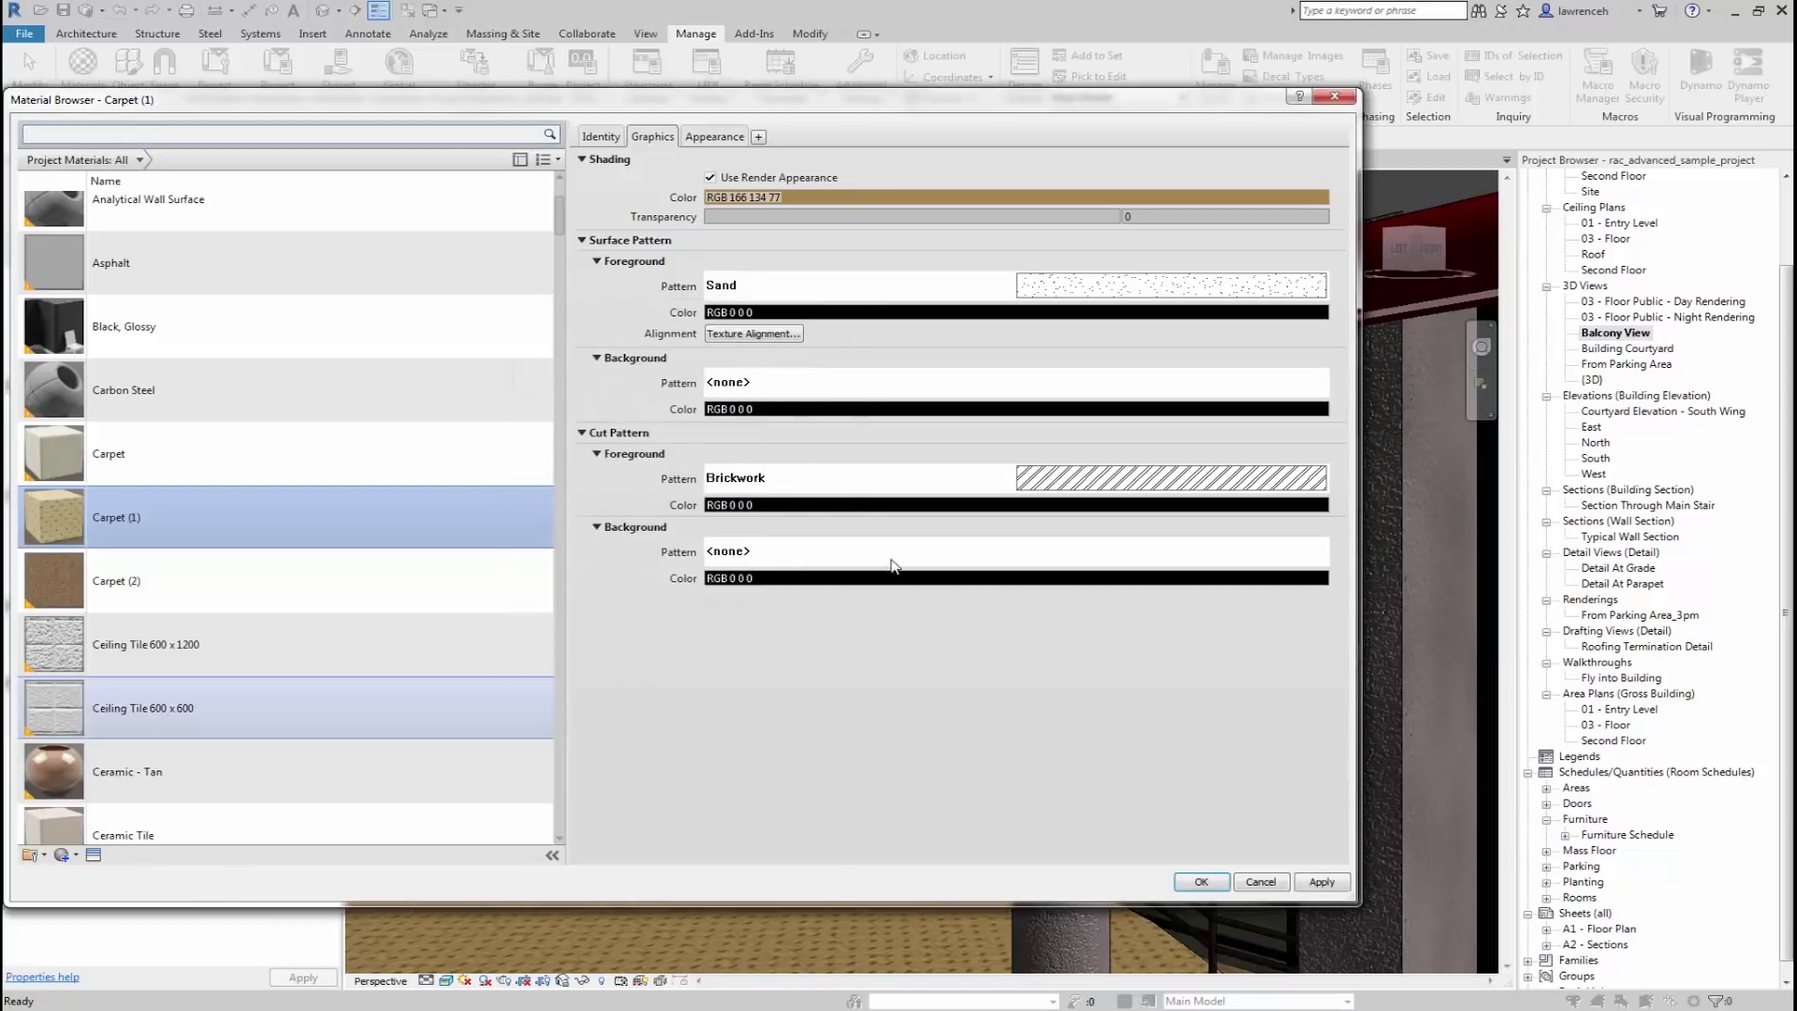
- Set the Carpet (1) cut background pattern to solid fill with the colour RGB 245-179-156
left_click(806, 554)
left_click(739, 463)
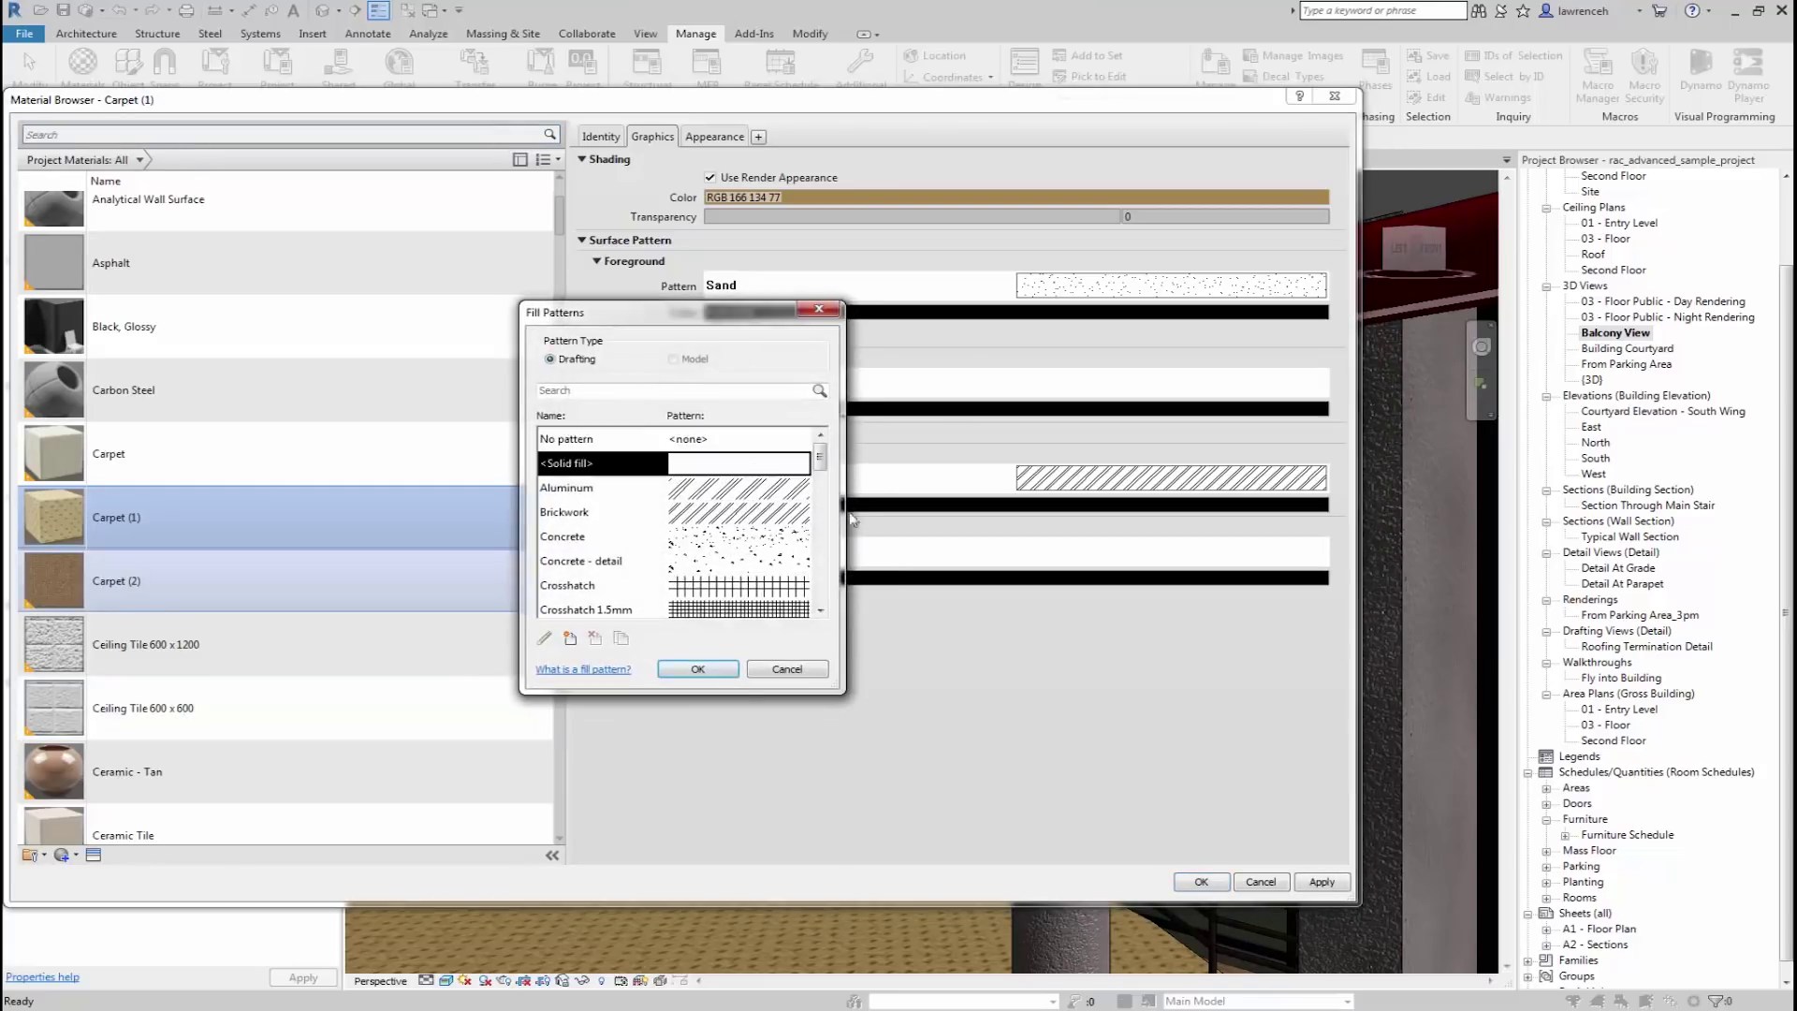
left_click(697, 669)
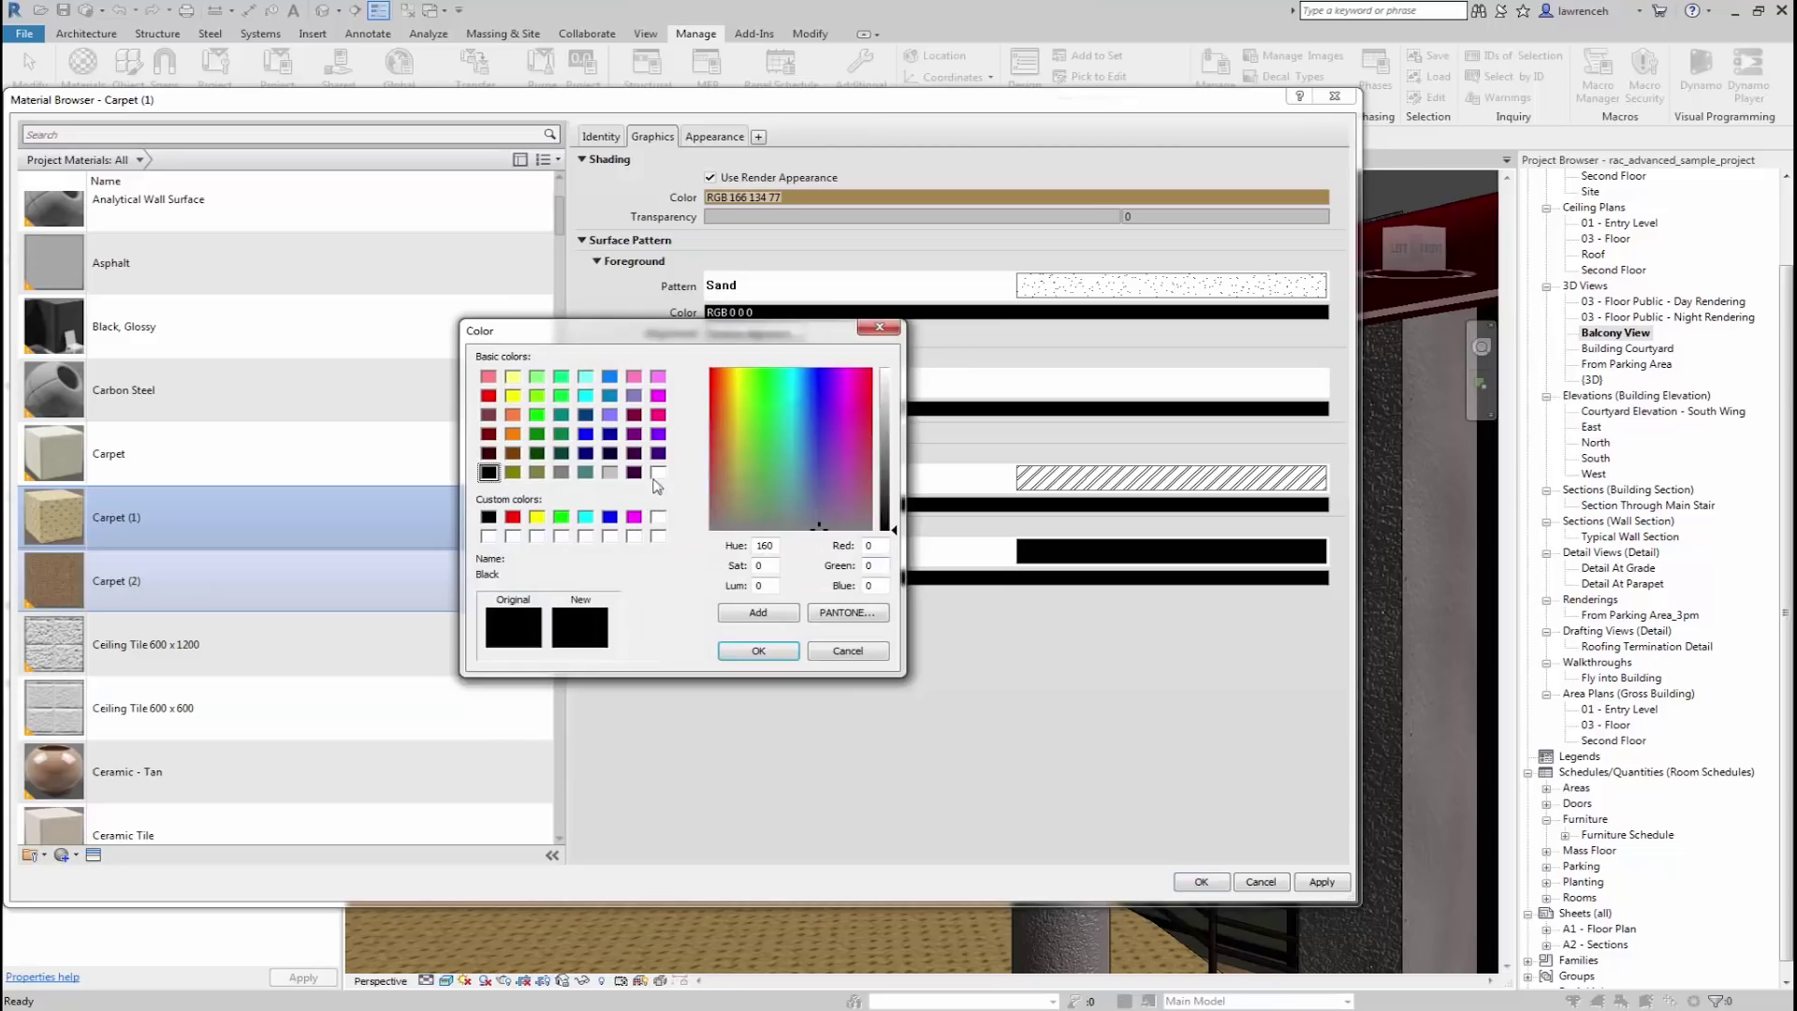
left_click(884, 403)
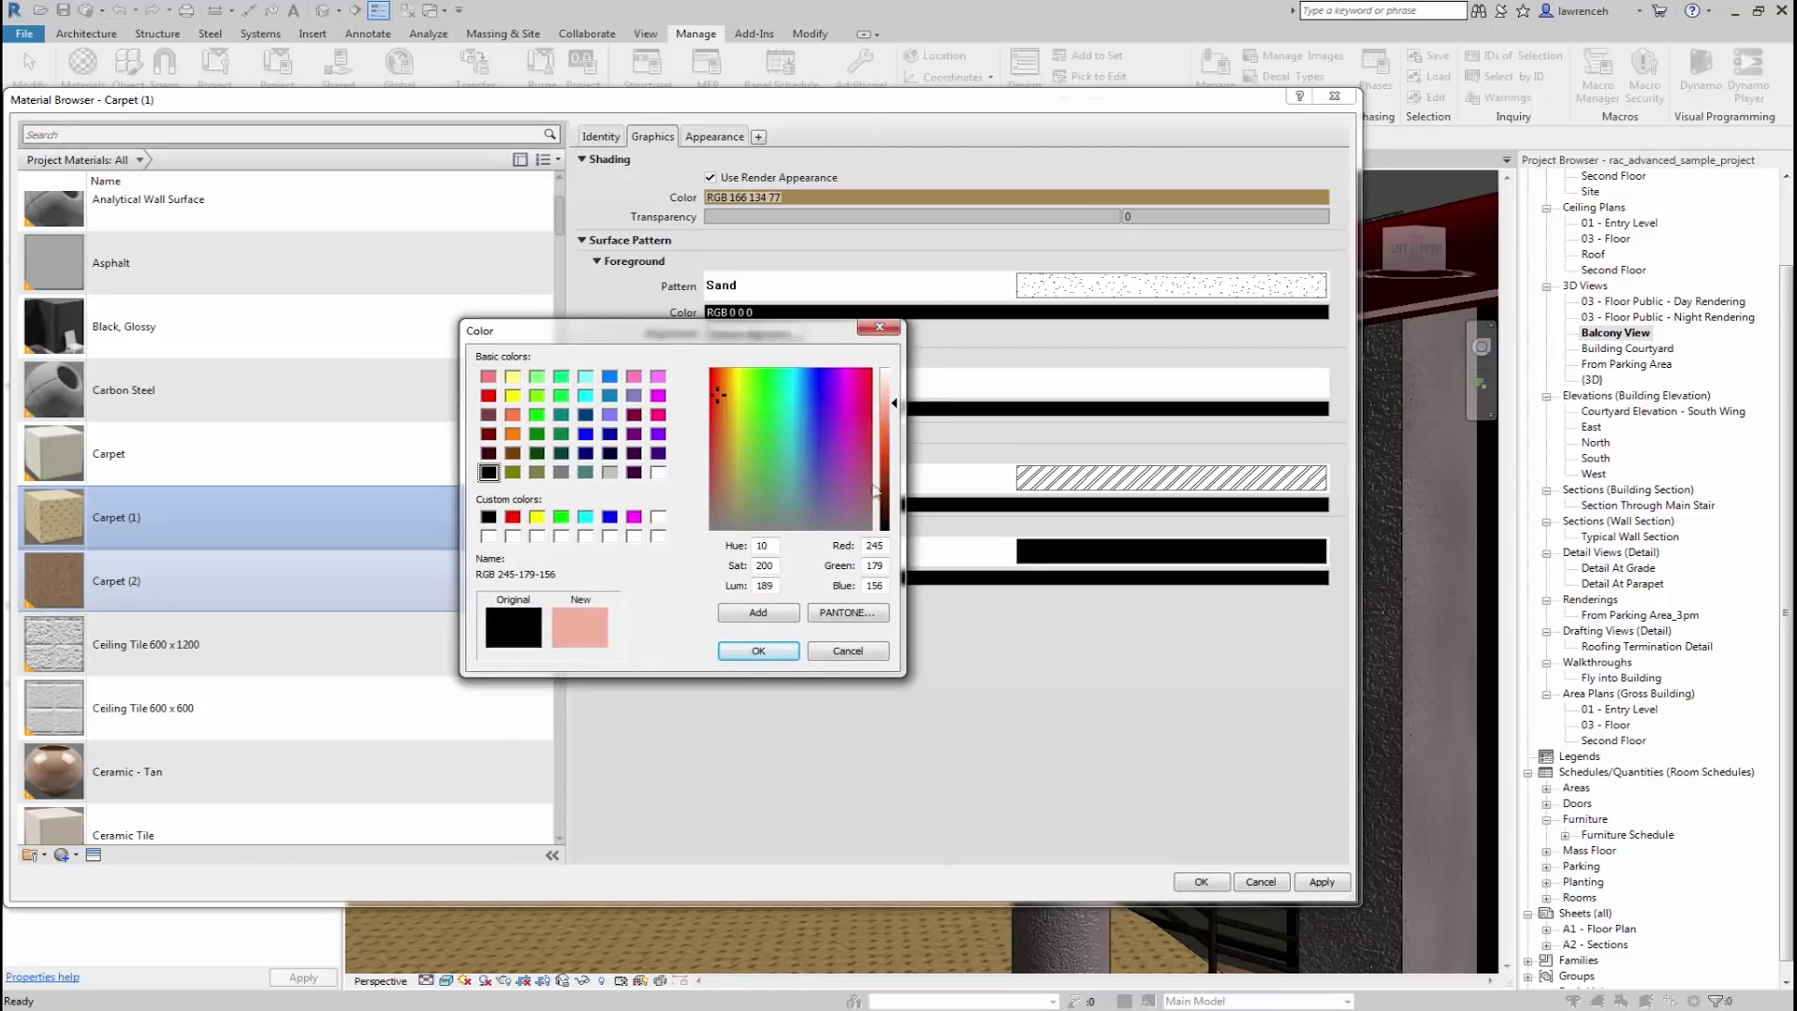
left_click(759, 652)
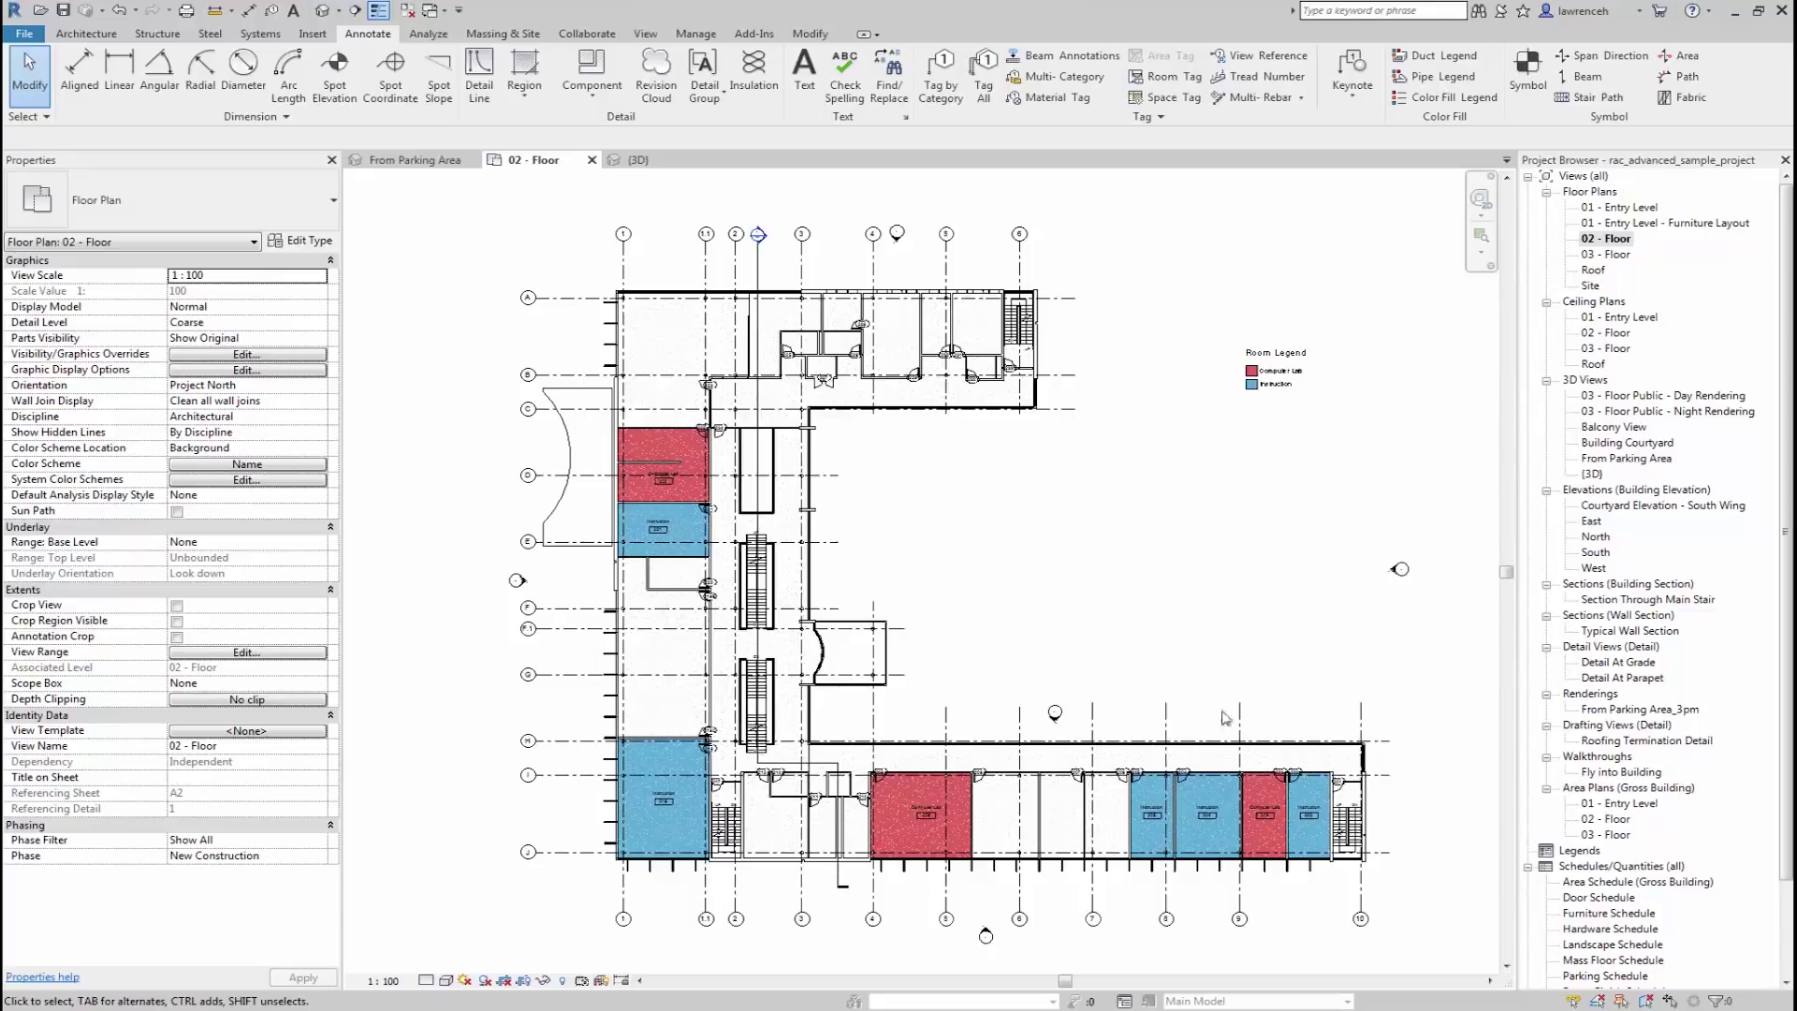
- Open the RoomsW filter's rules from the Visibility/Graphic Overrides of the 02 - Floor plan
key("v")
key("g")
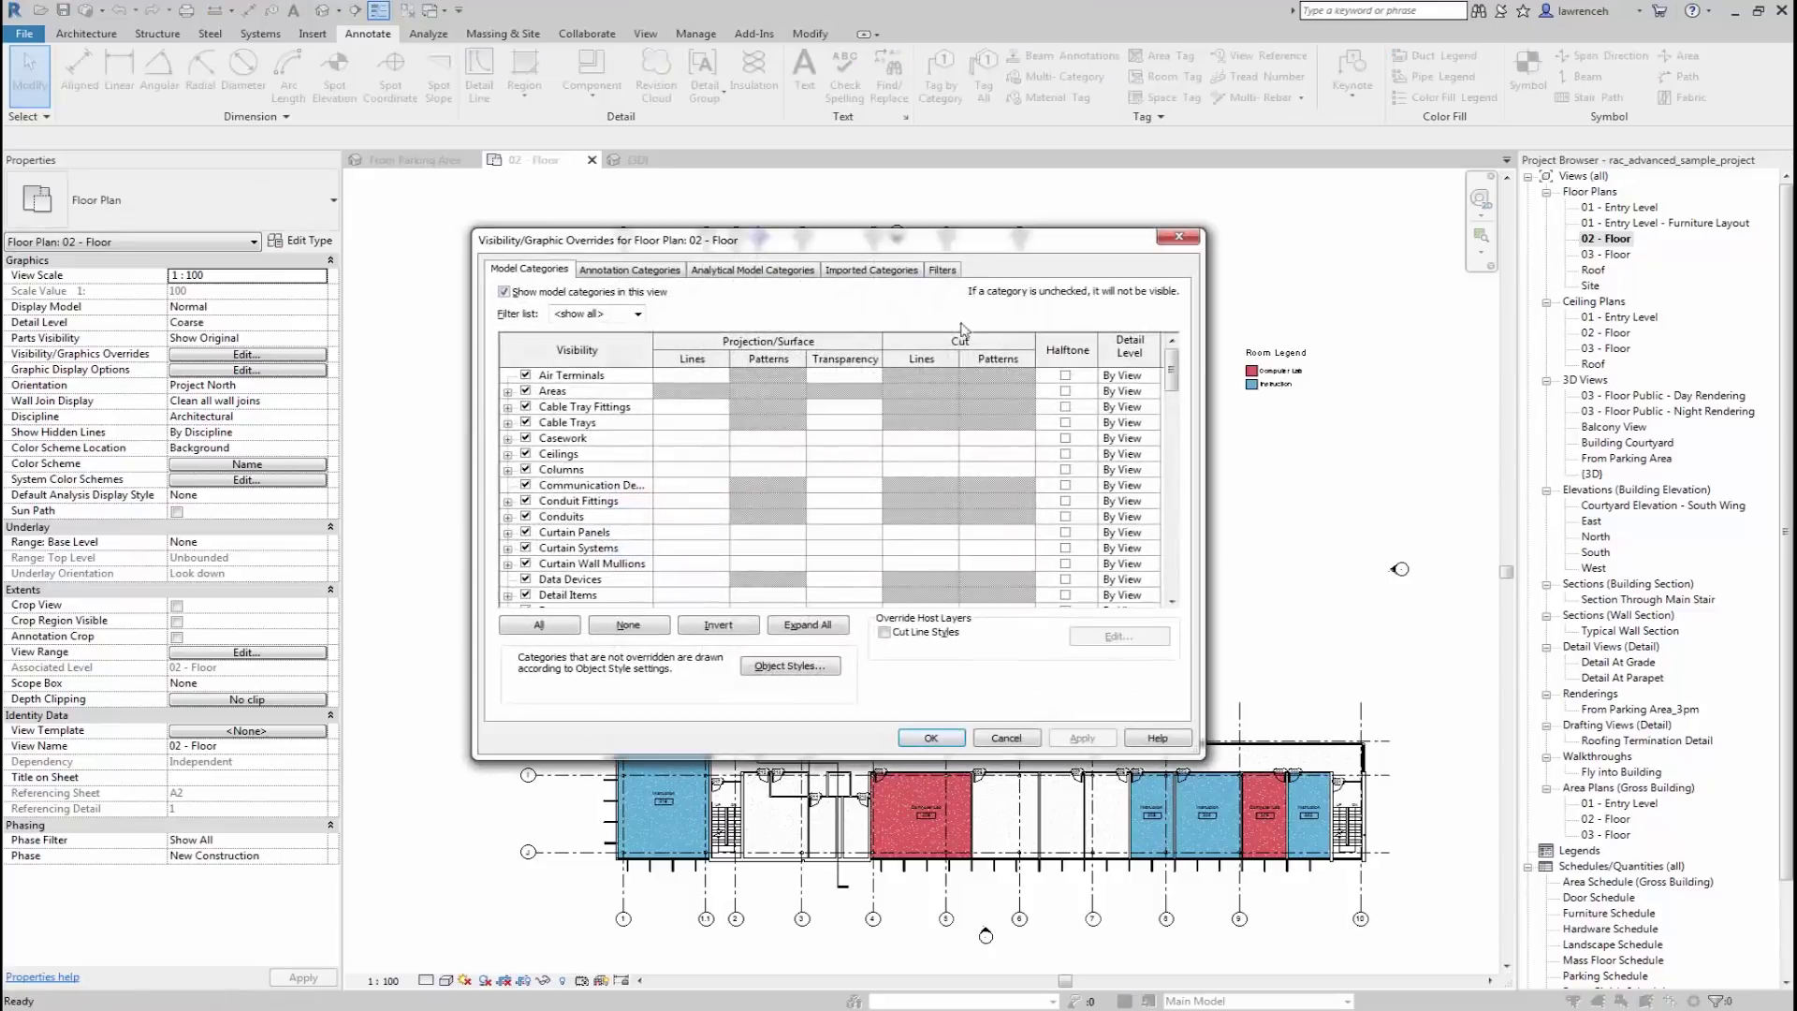
left_click(944, 269)
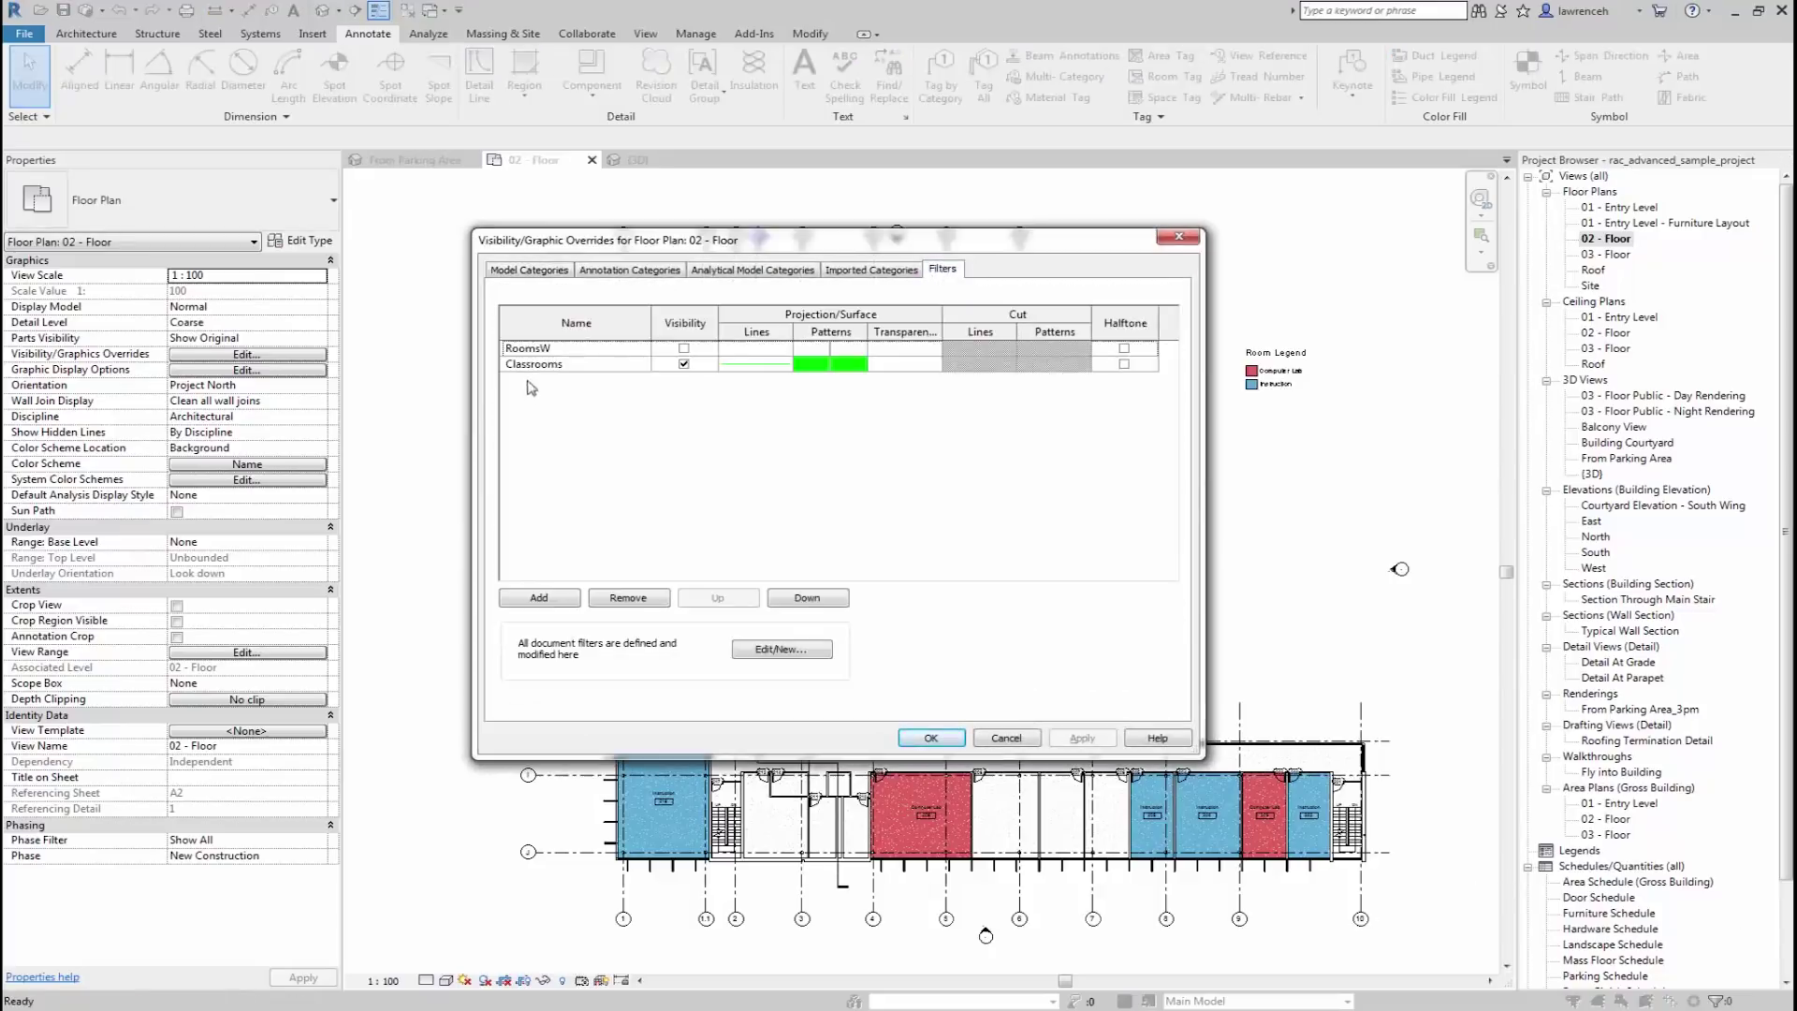
left_click(541, 350)
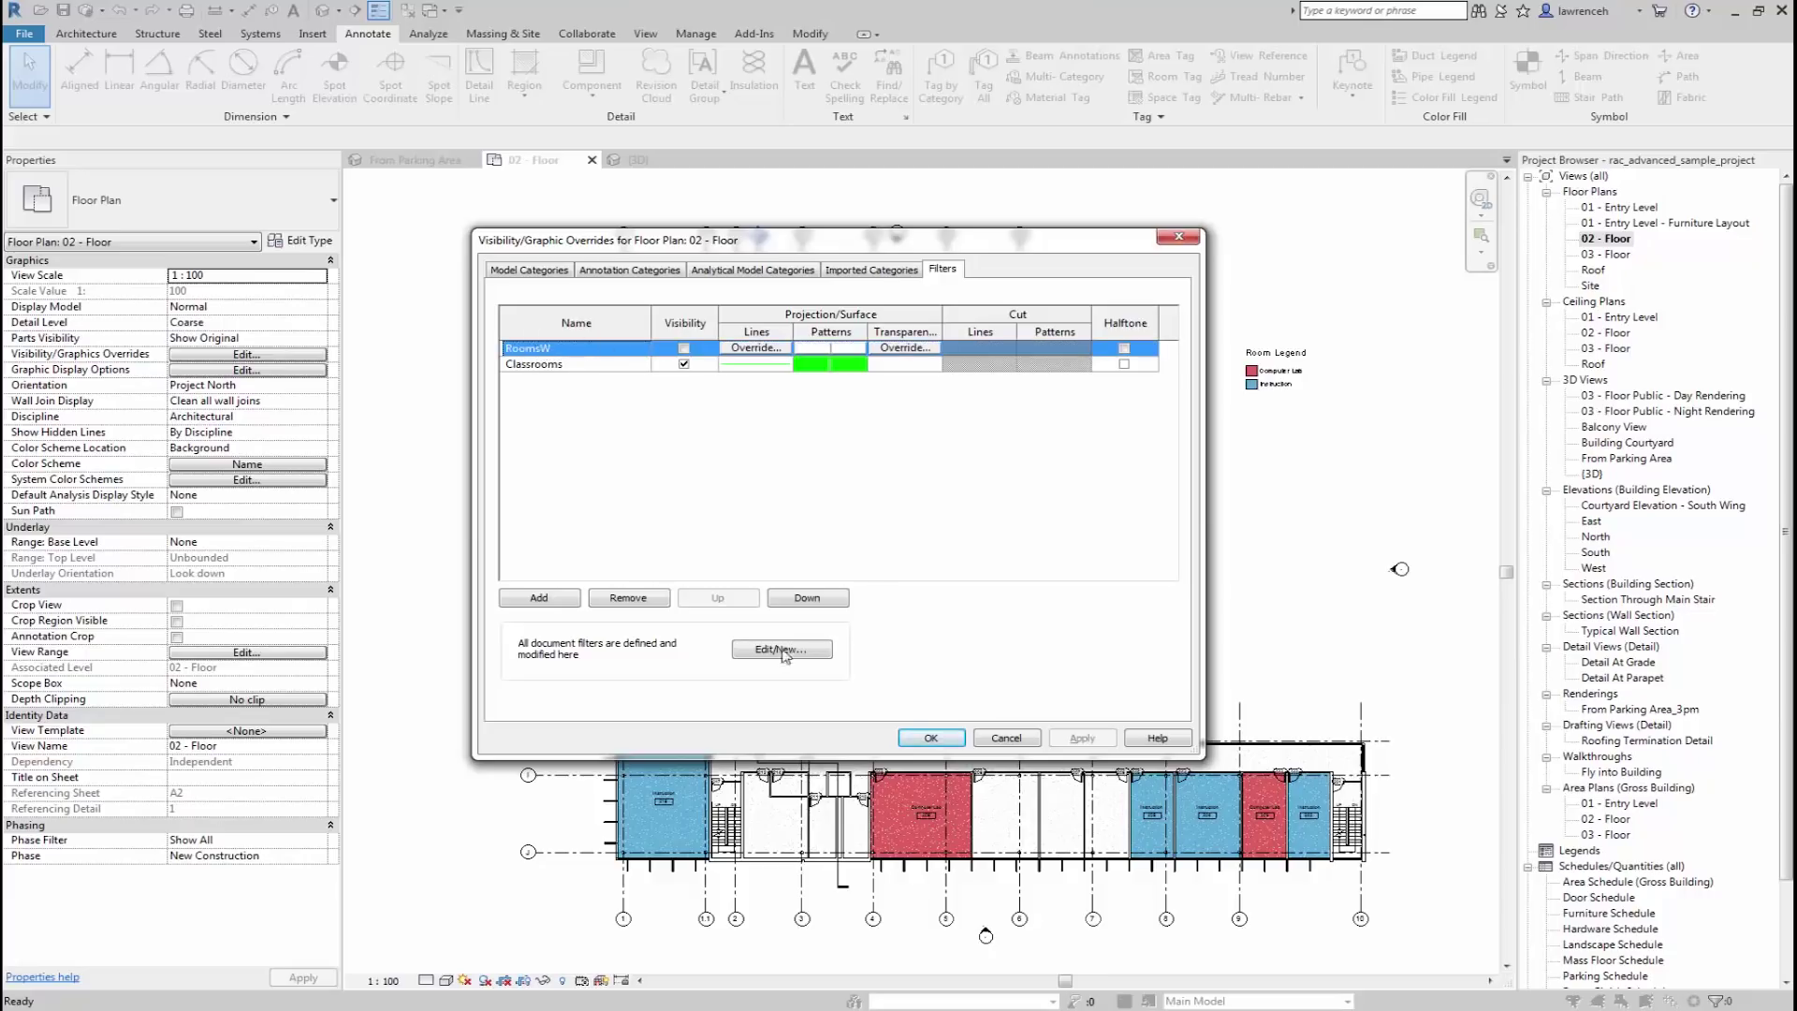
left_click_drag(1080, 242, 504, 248)
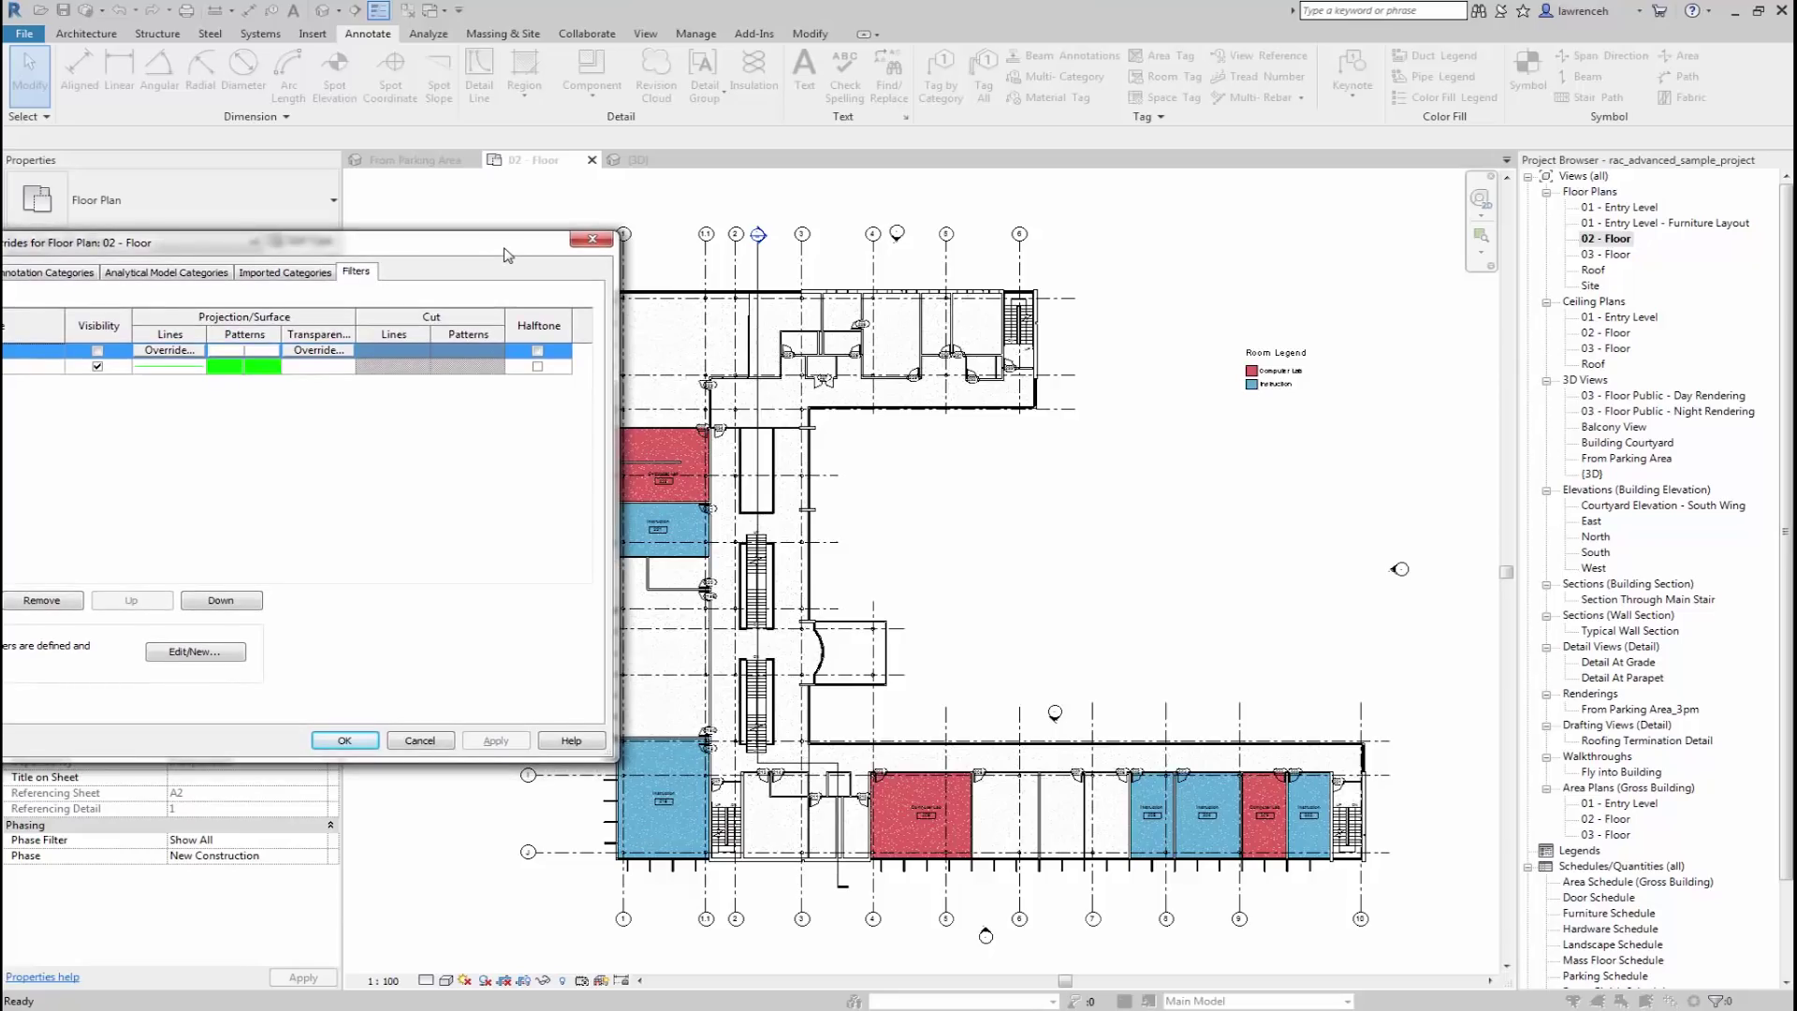
left_click_drag(508, 255, 876, 278)
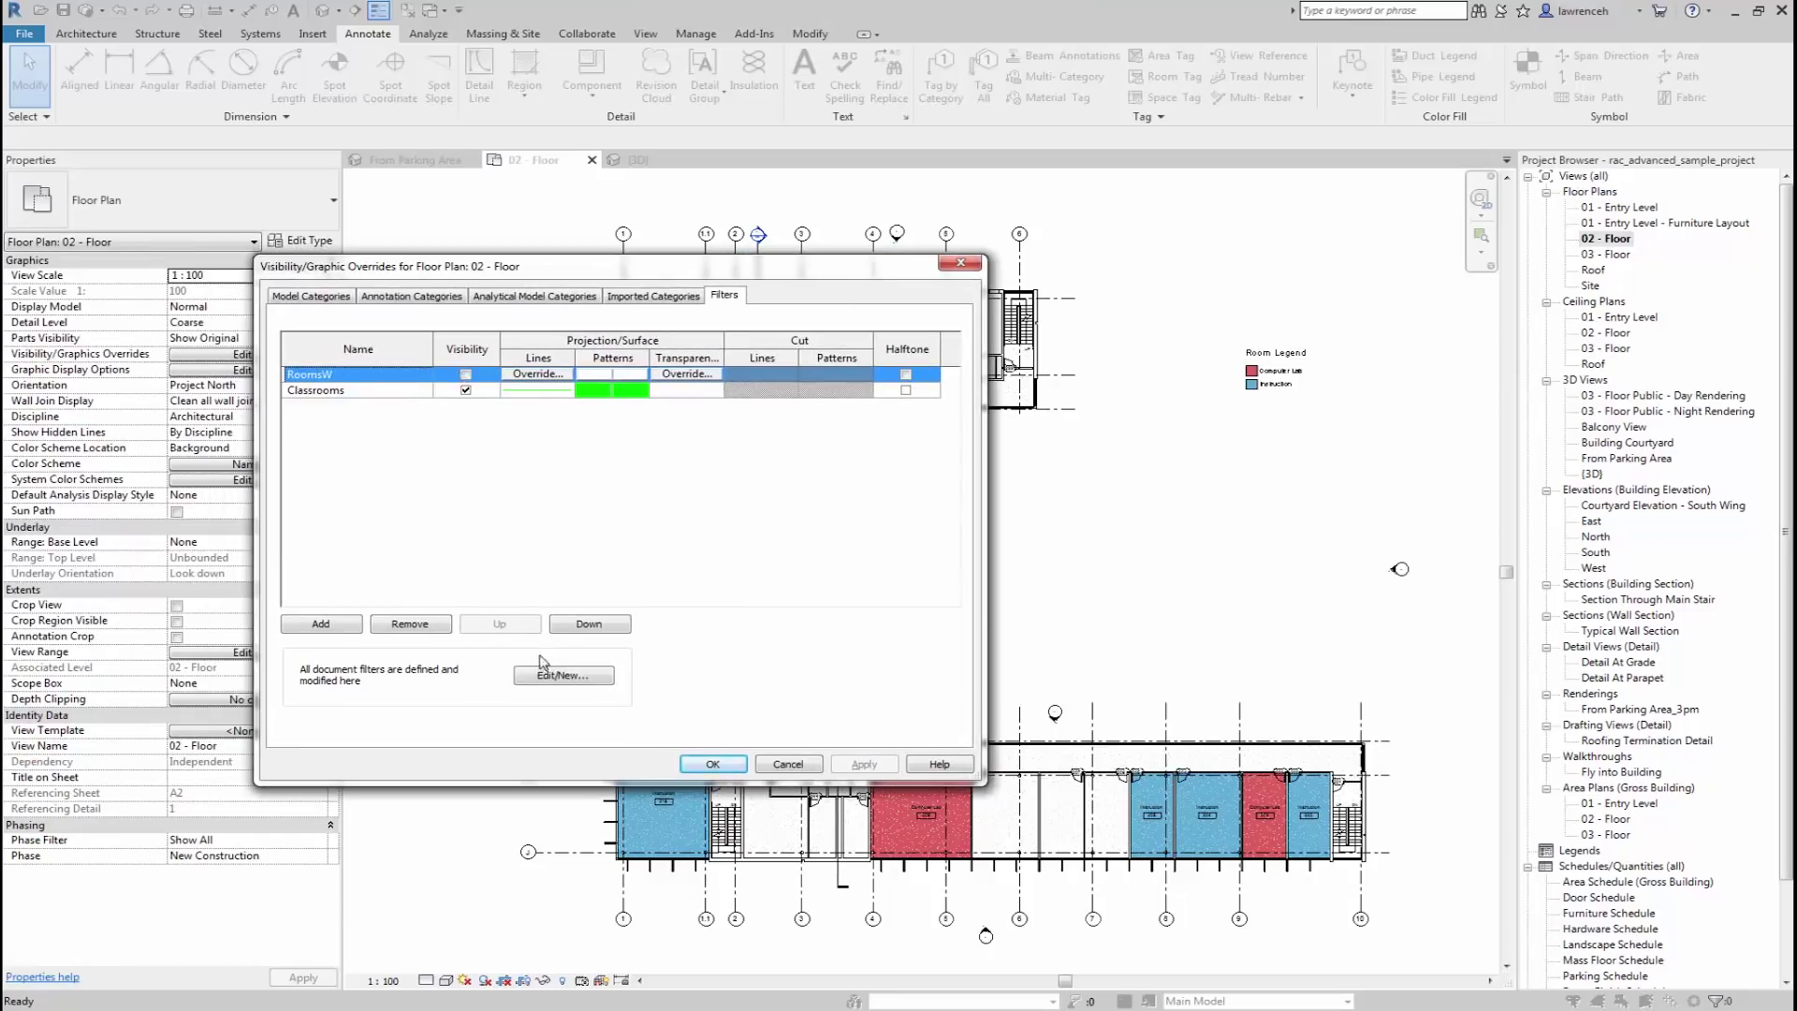
left_click(565, 676)
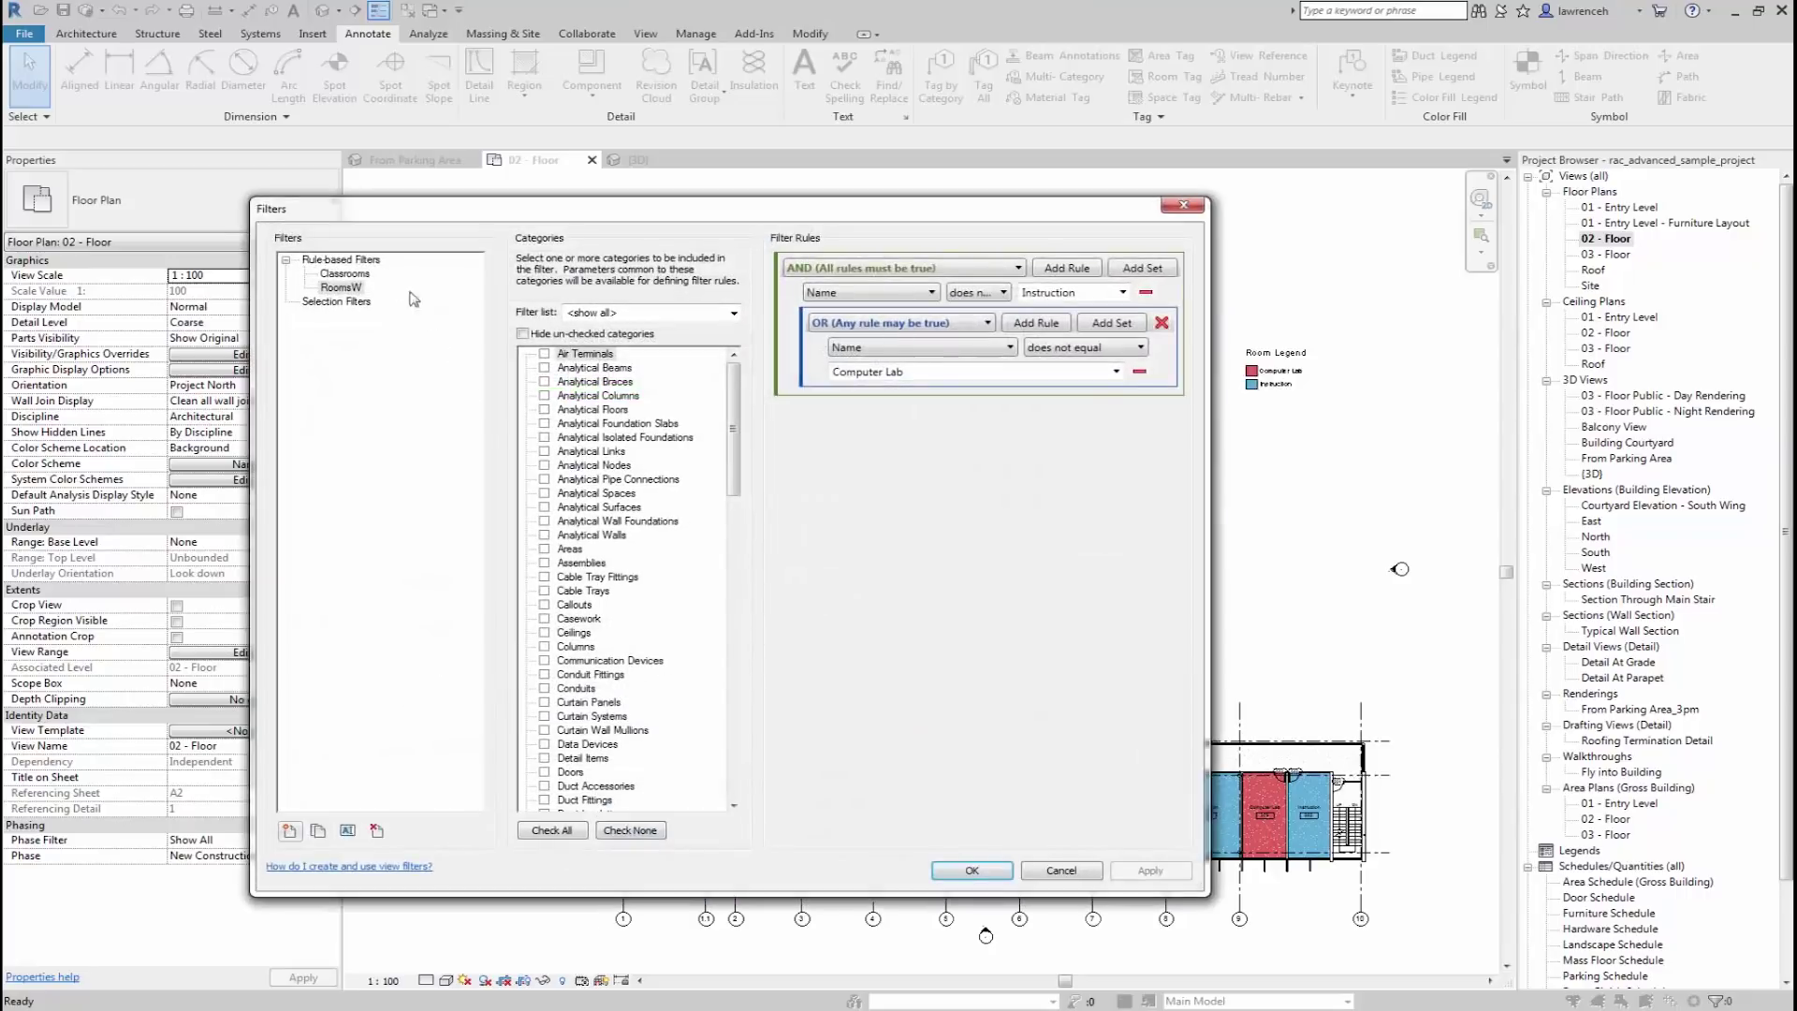
- Try adding an extra rule to the RoomsW filter's AND set, and remove the empty rule again
left_click_drag(734, 475, 820, 312)
left_click(845, 330)
left_click(1086, 269)
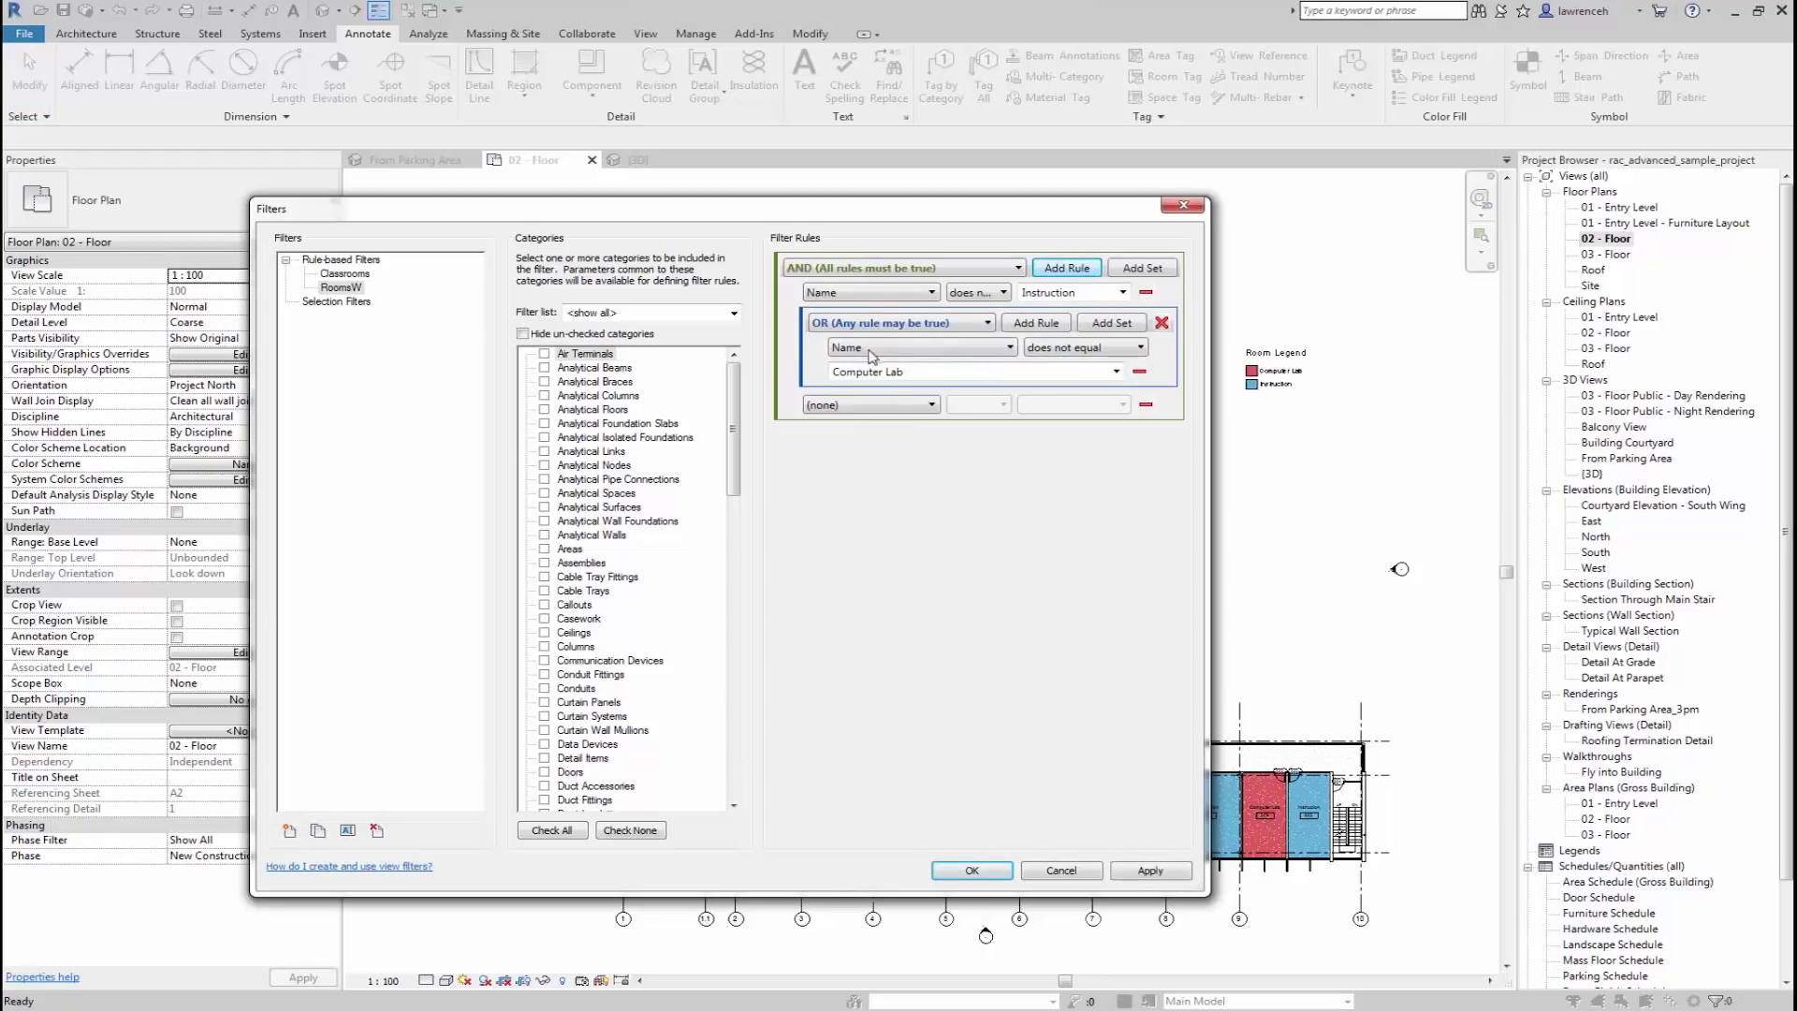
left_click(1146, 405)
- Try adding another nested OR rule set to the RoomsW filter, and discard the filter and override changes
left_click(1142, 269)
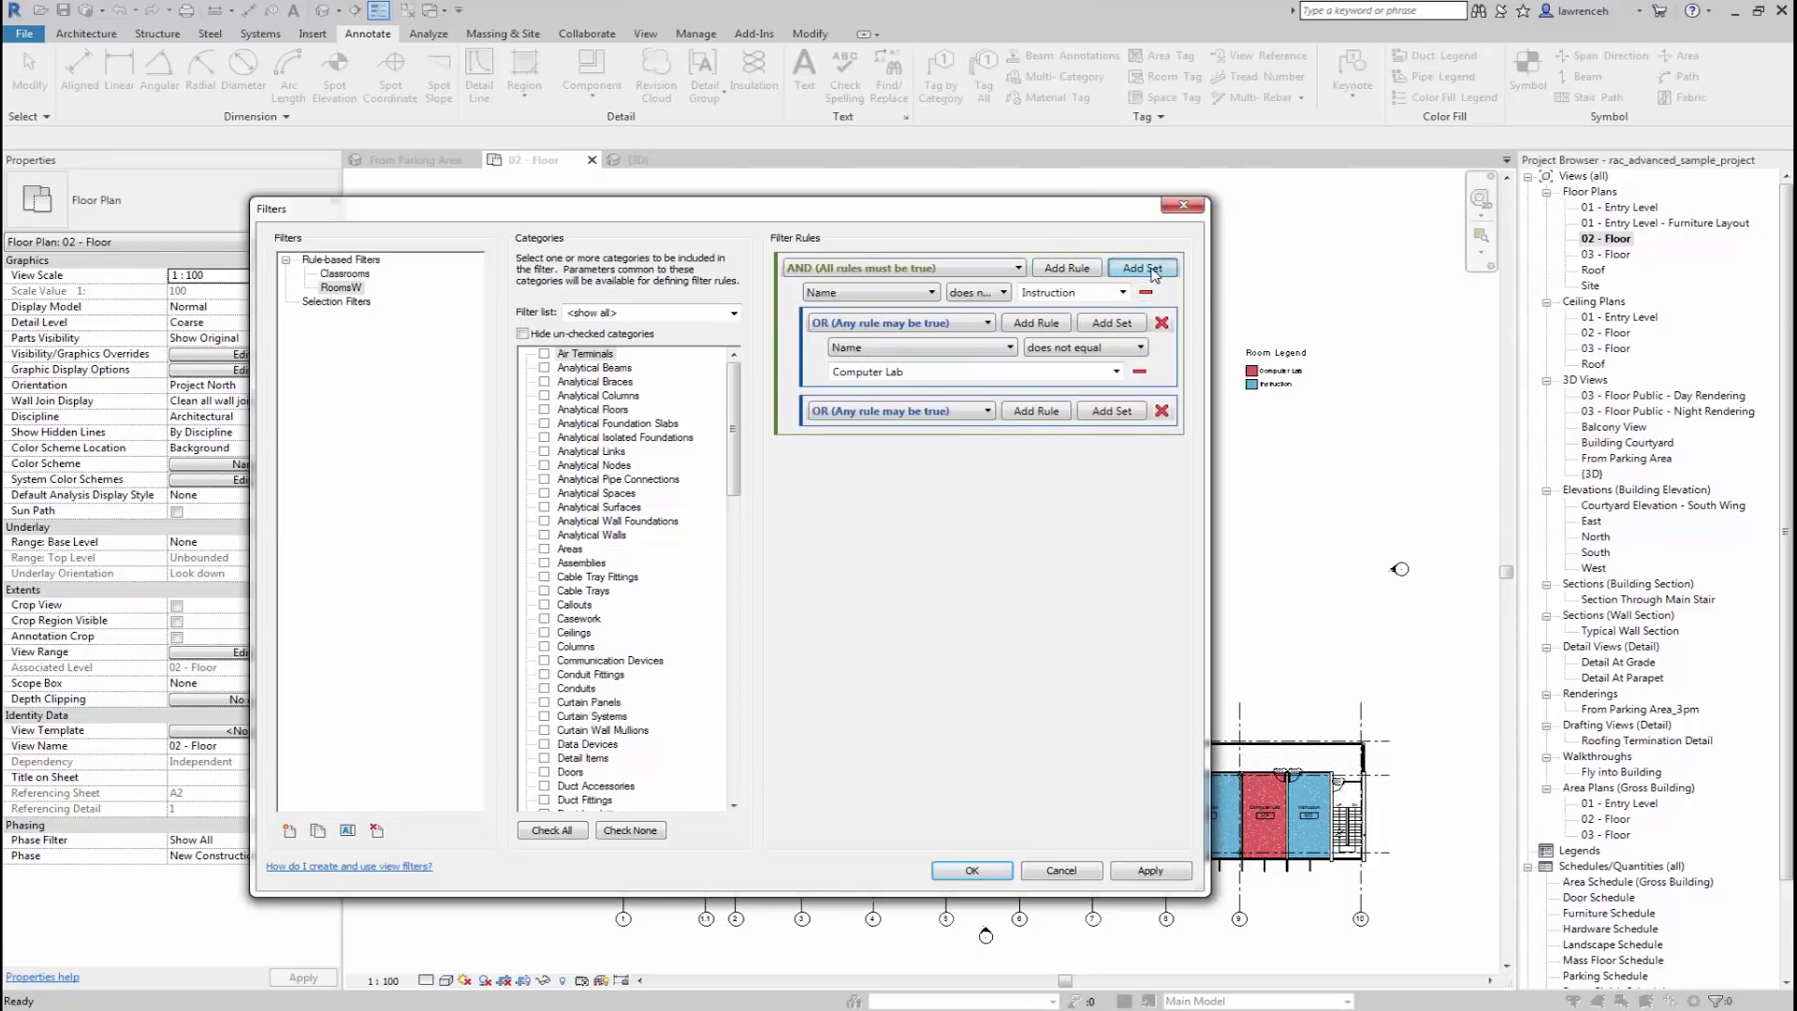
left_click(977, 417)
left_click(940, 488)
left_click(1073, 882)
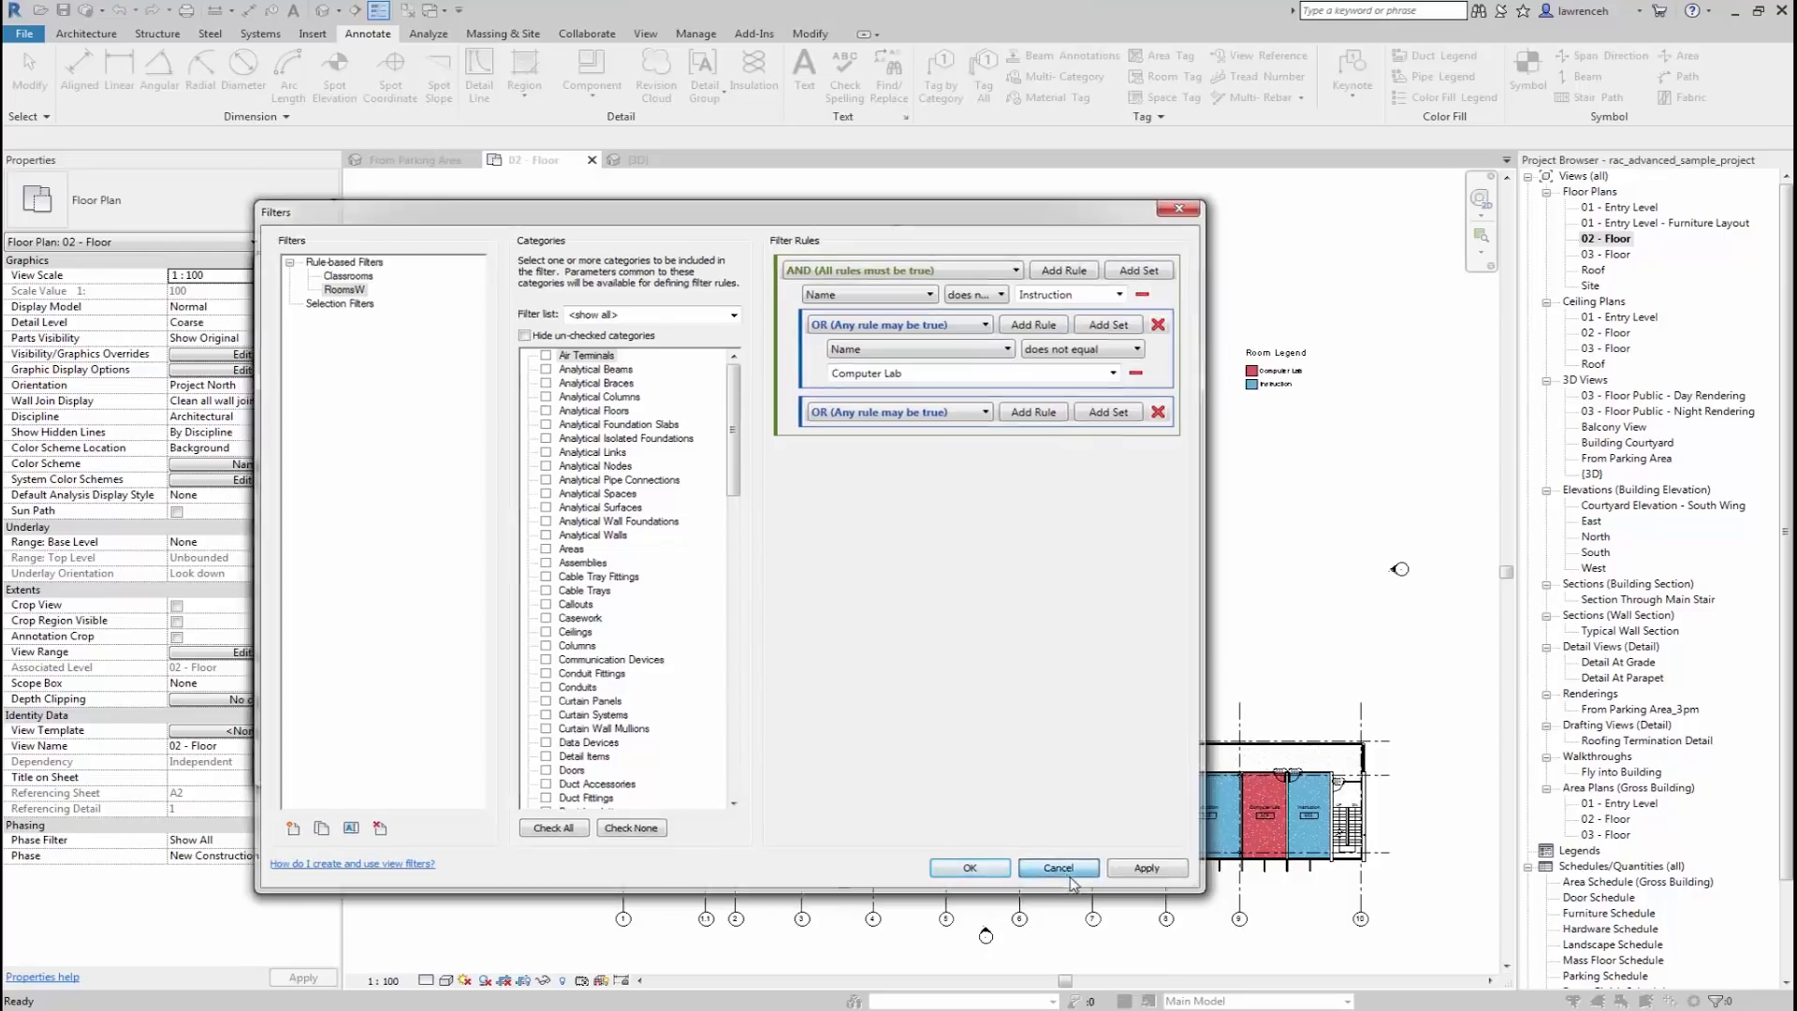
left_click(789, 765)
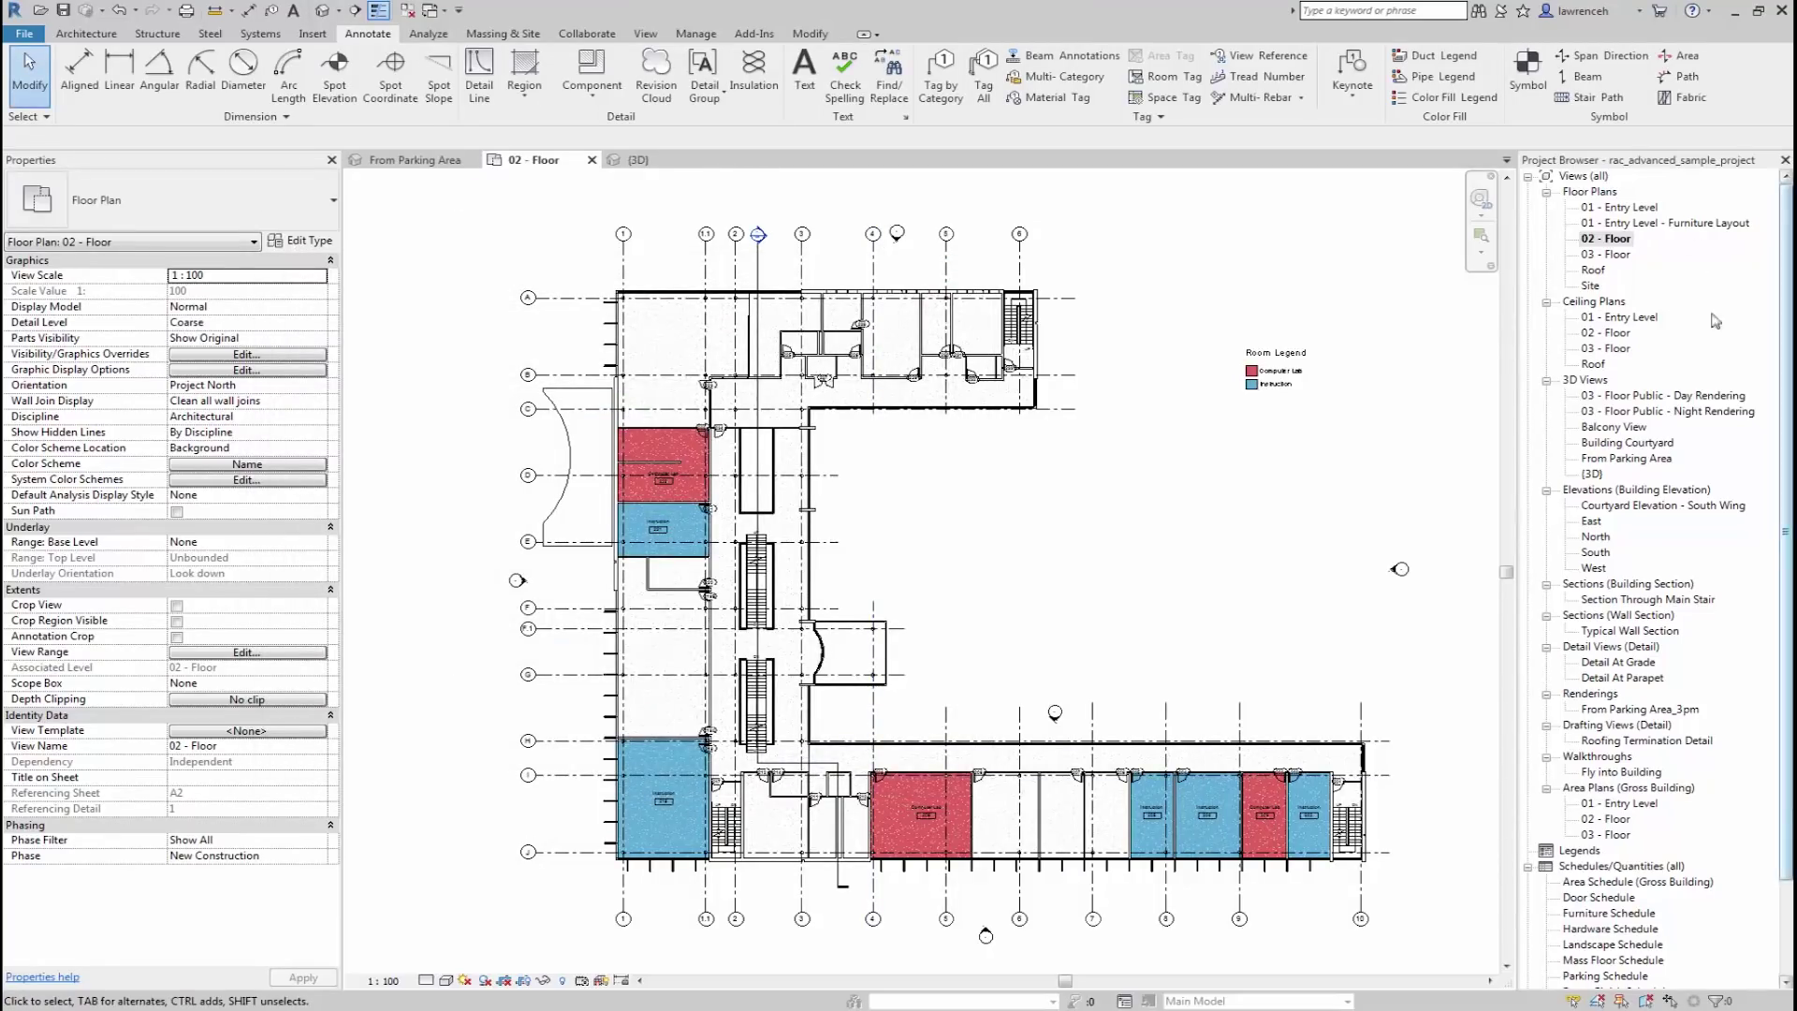
- Open the Site floor plan view
left_click(1588, 287)
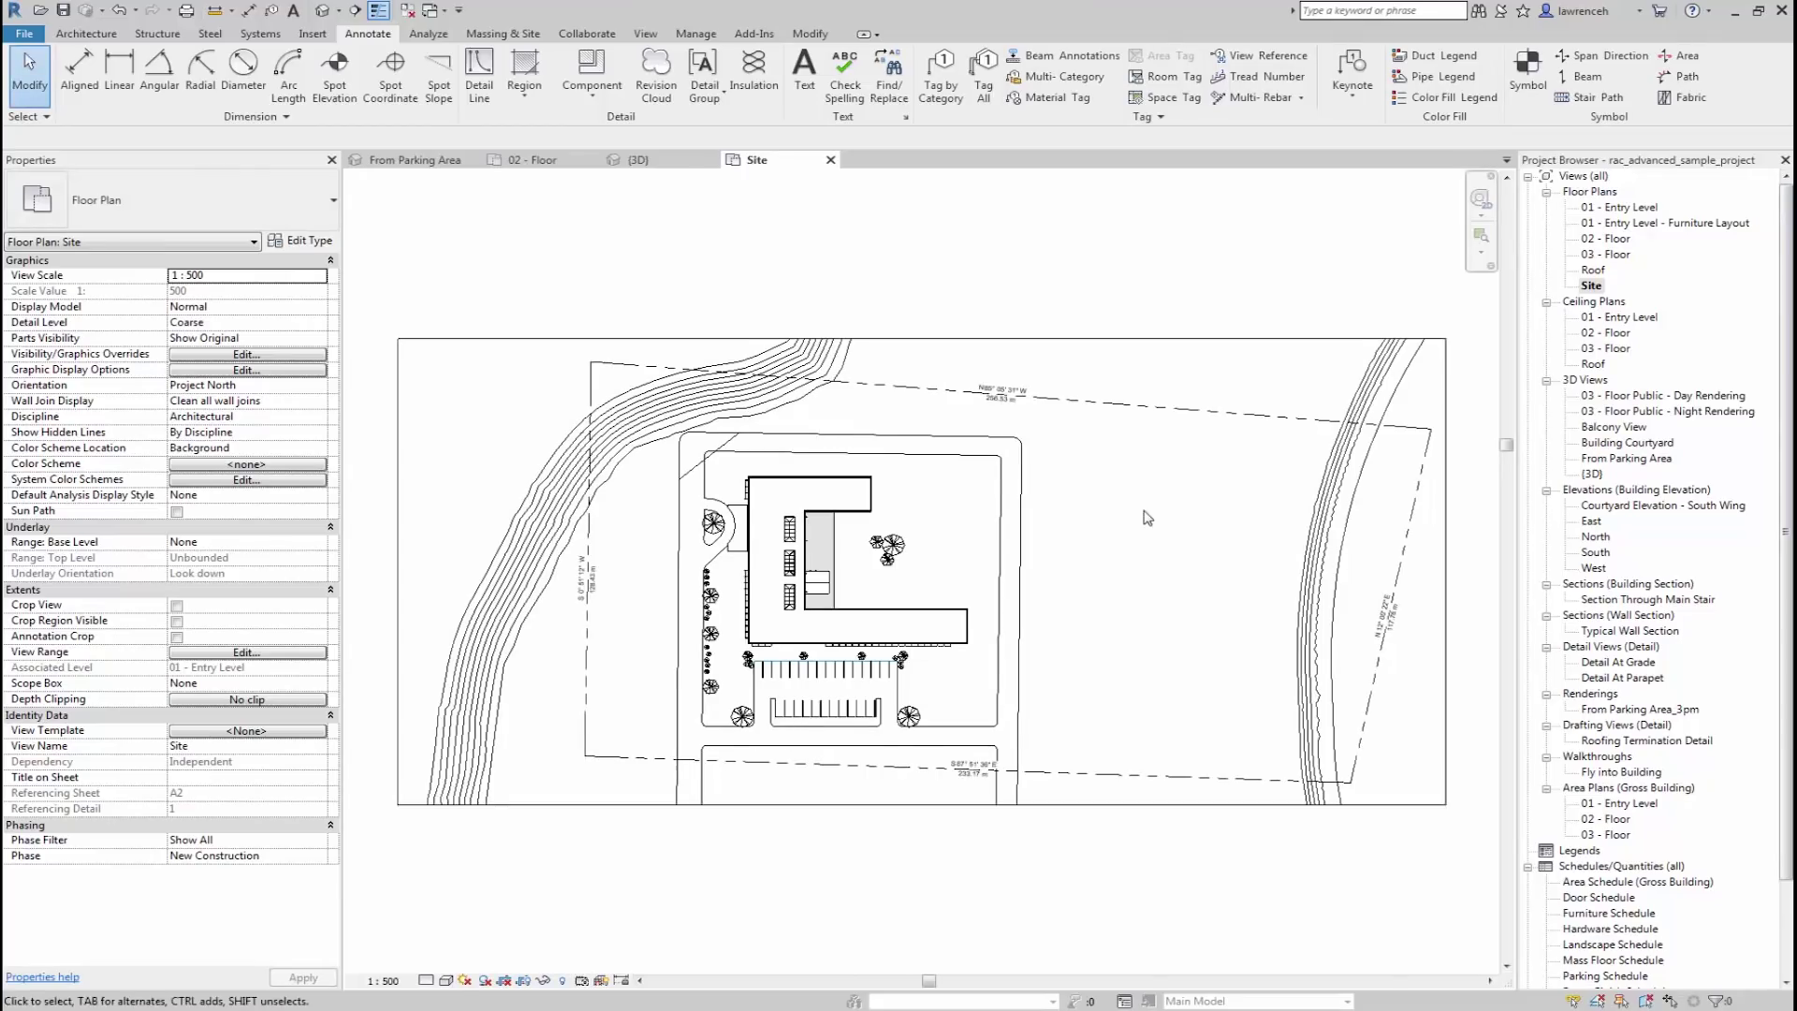
middle_click_drag(1145, 541, 1129, 559)
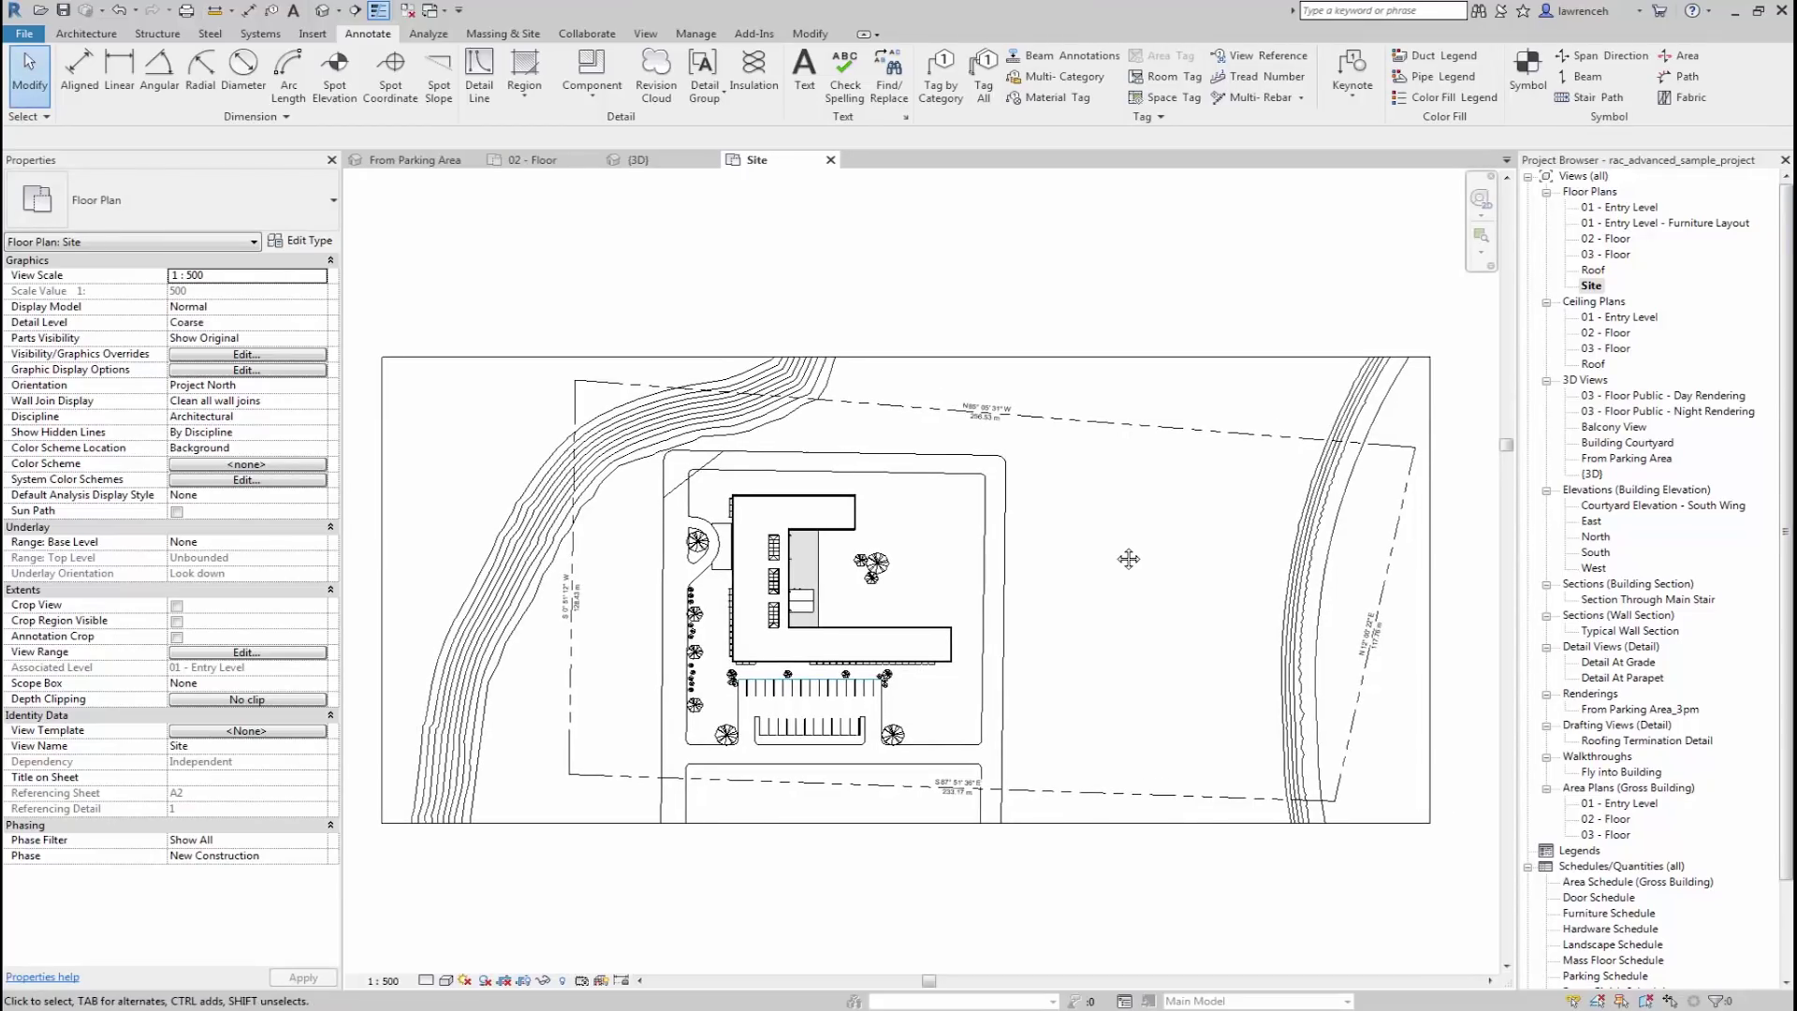
- Open the GBRENU_Fences project from the System Families folder of the UK metric library
left_click(42, 11)
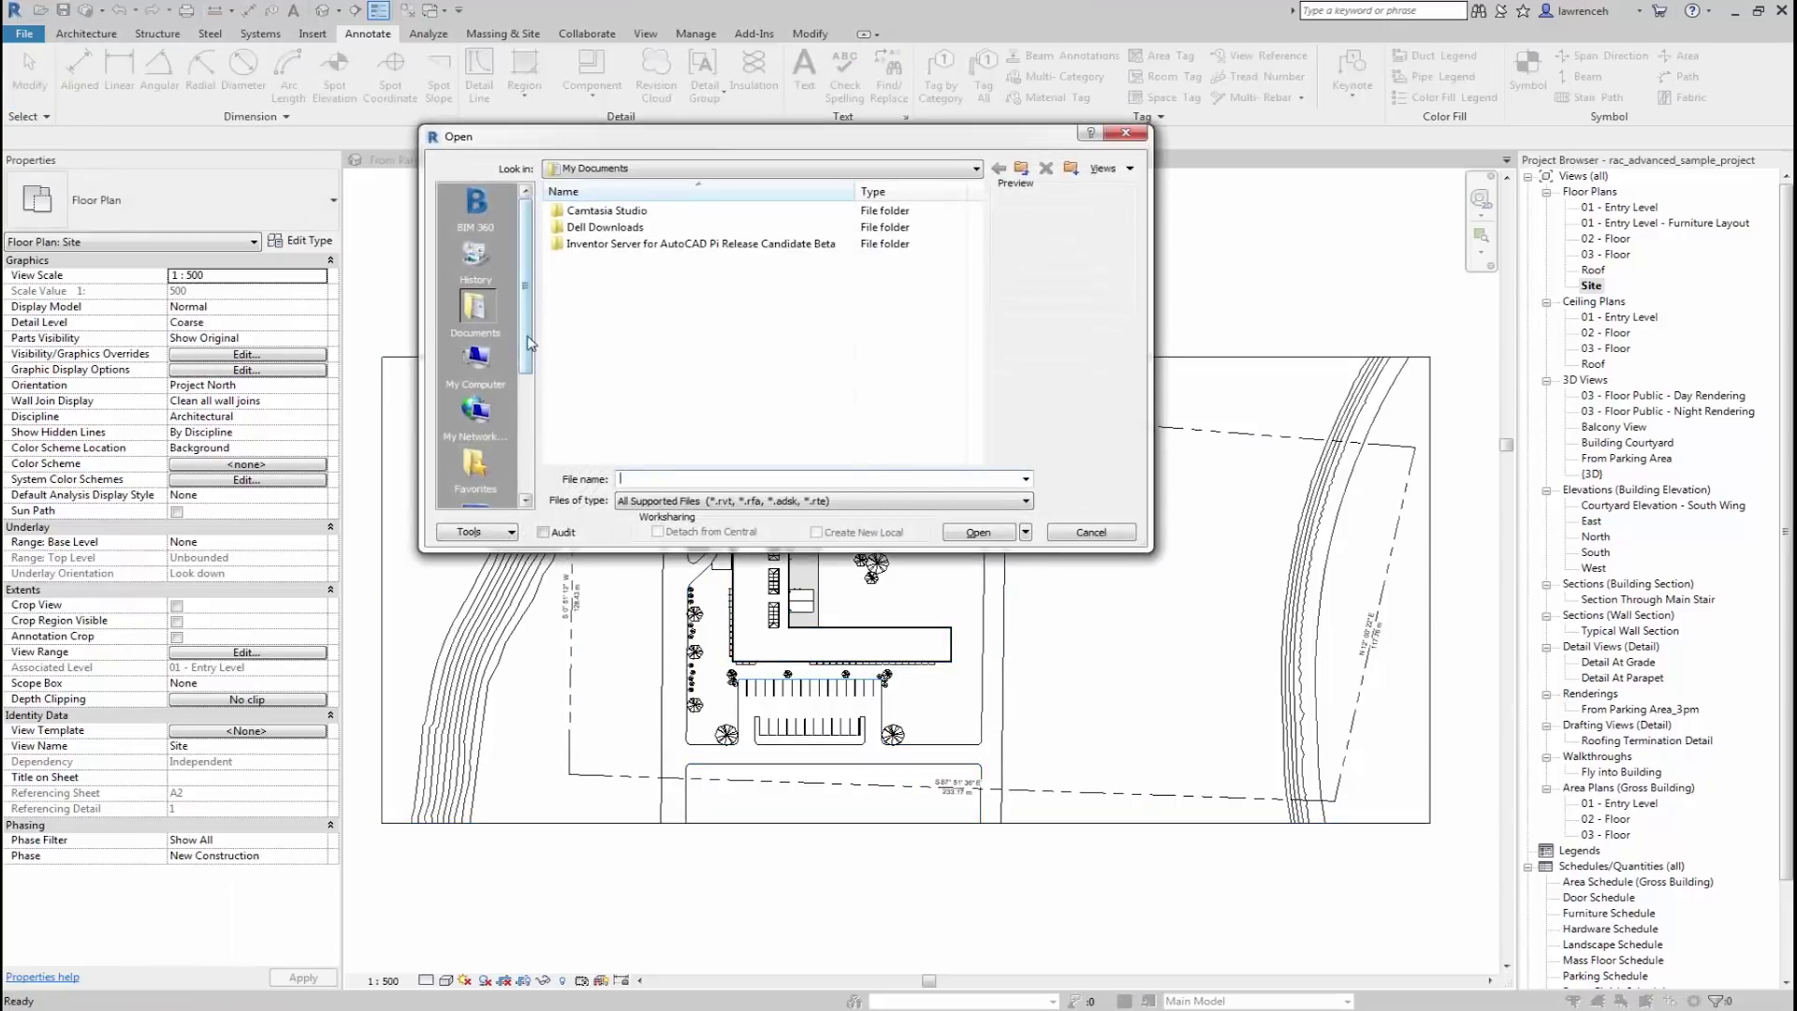
left_click_drag(527, 342, 527, 424)
left_click(478, 410)
scroll(674, 436, "down", 8)
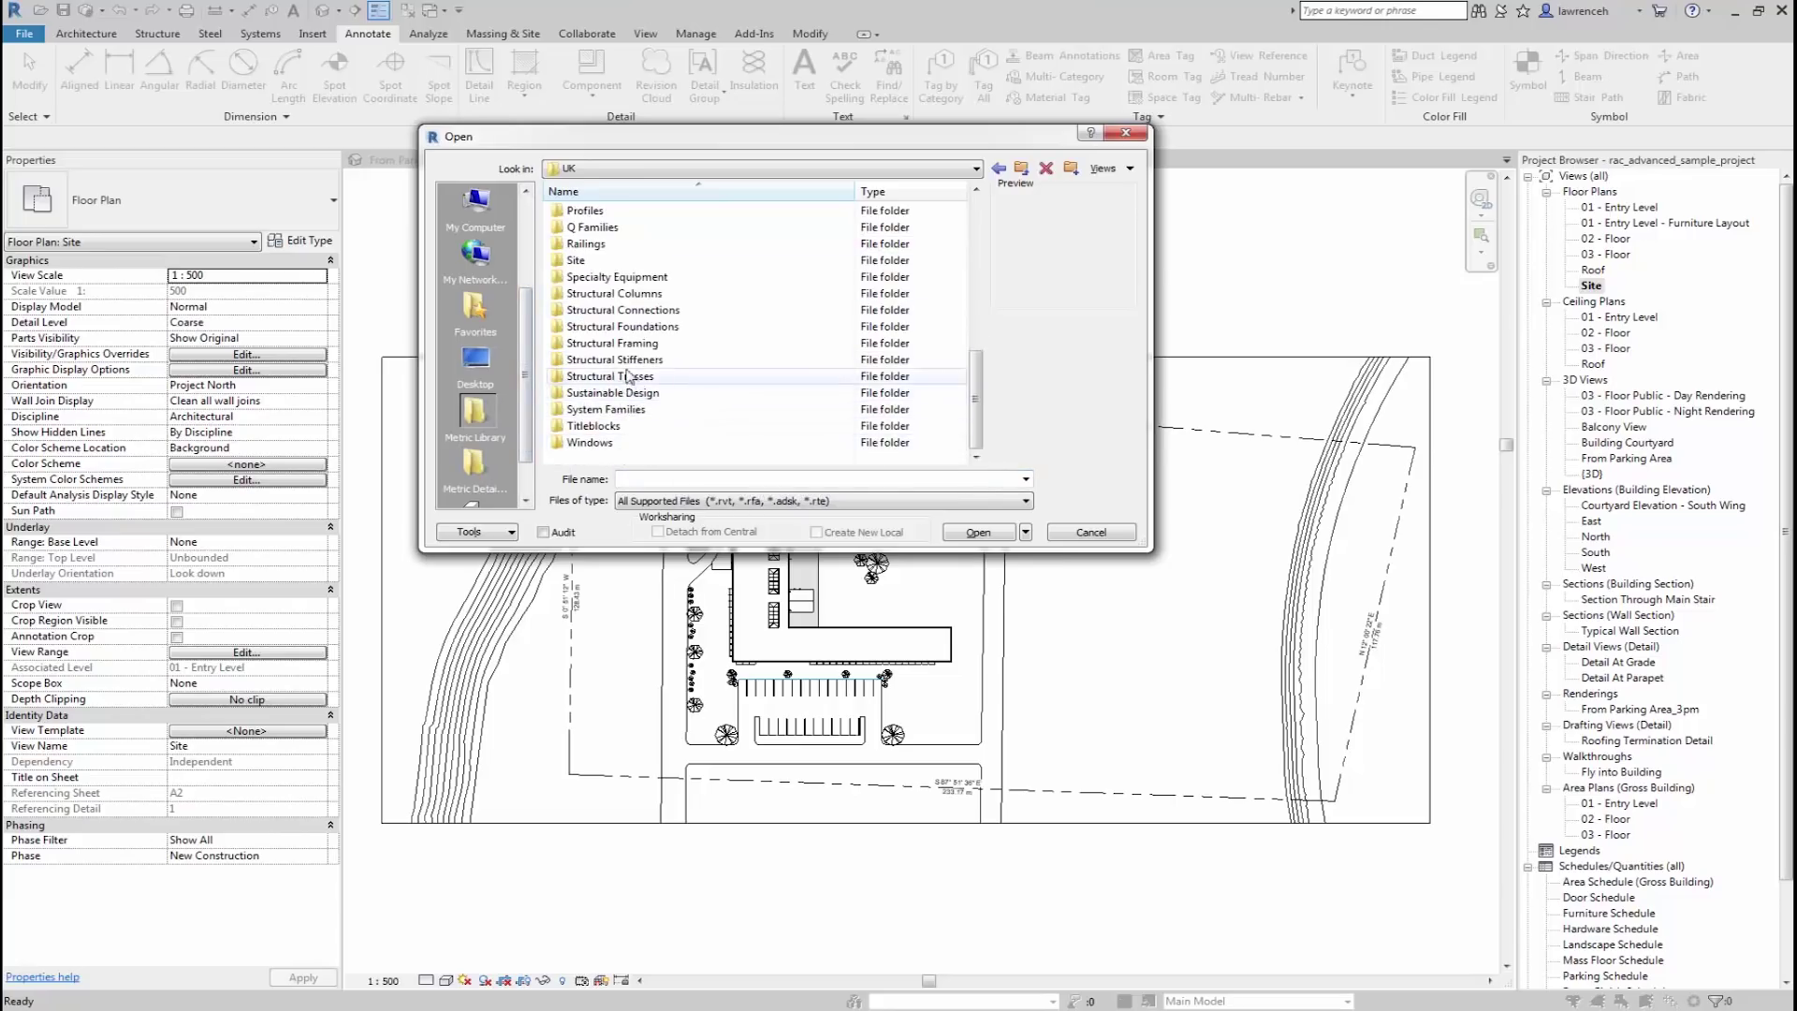
double_click(661, 409)
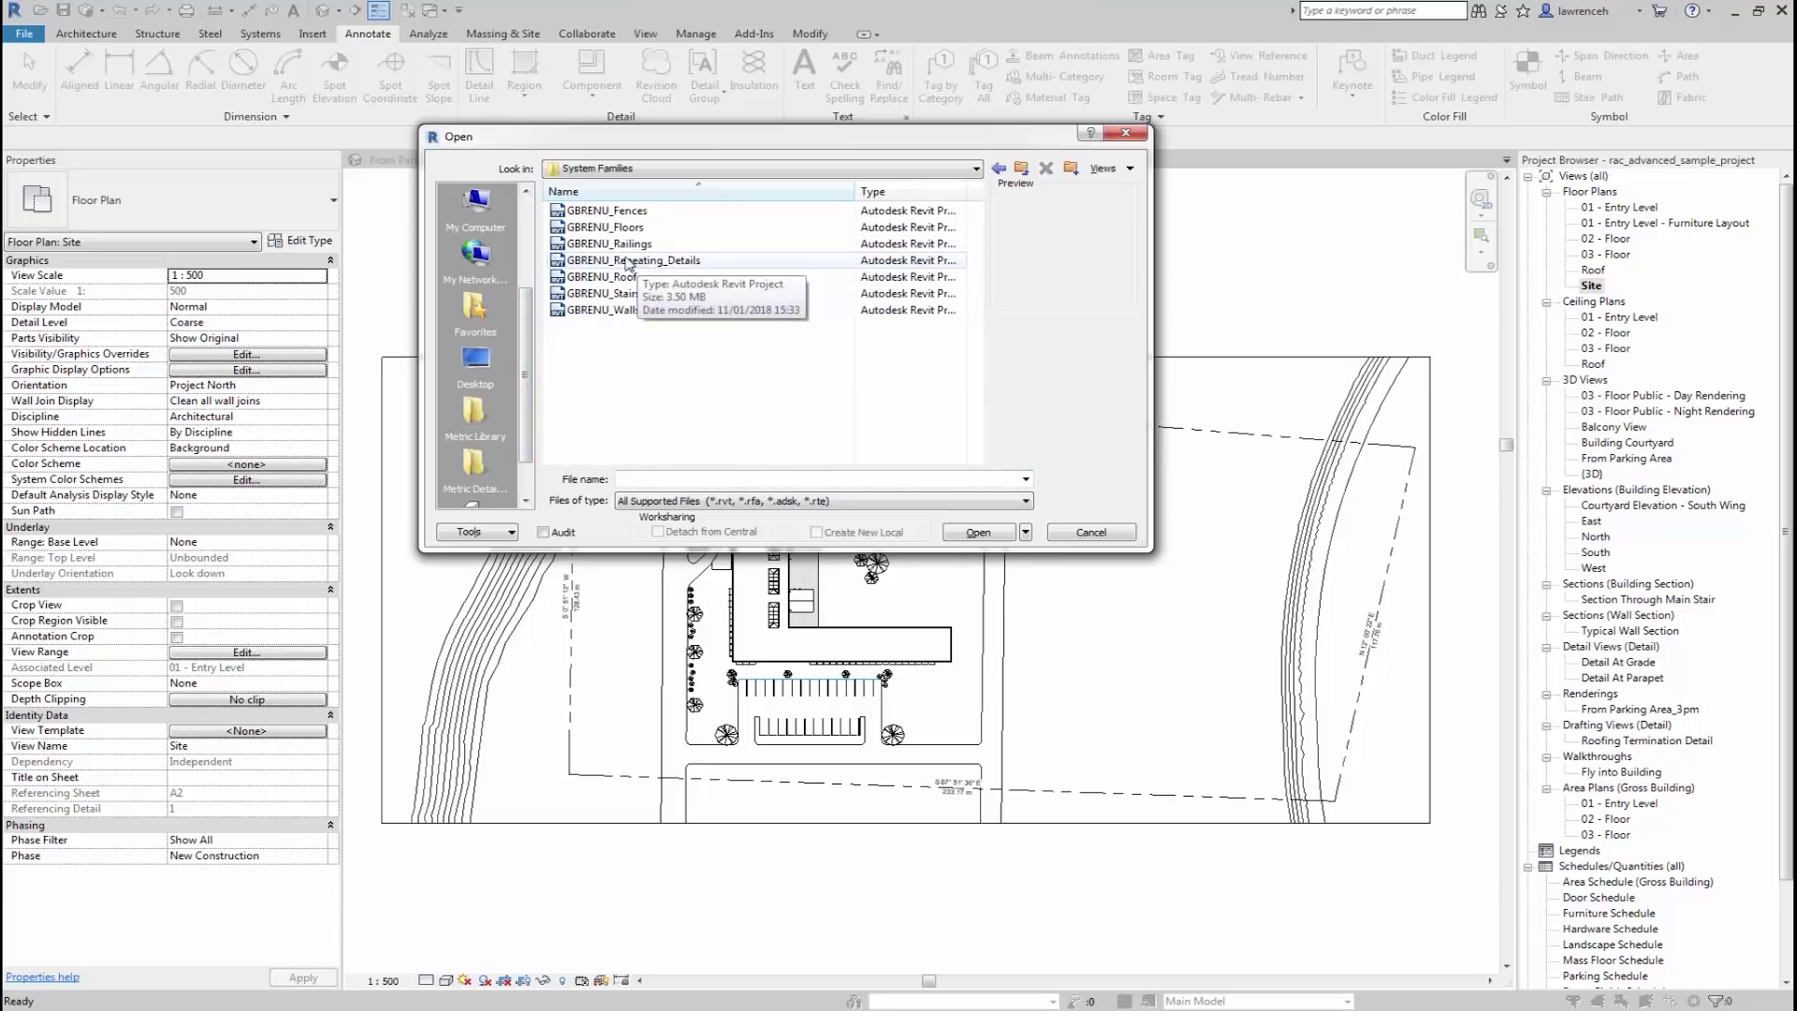
left_click(644, 210)
left_click(992, 532)
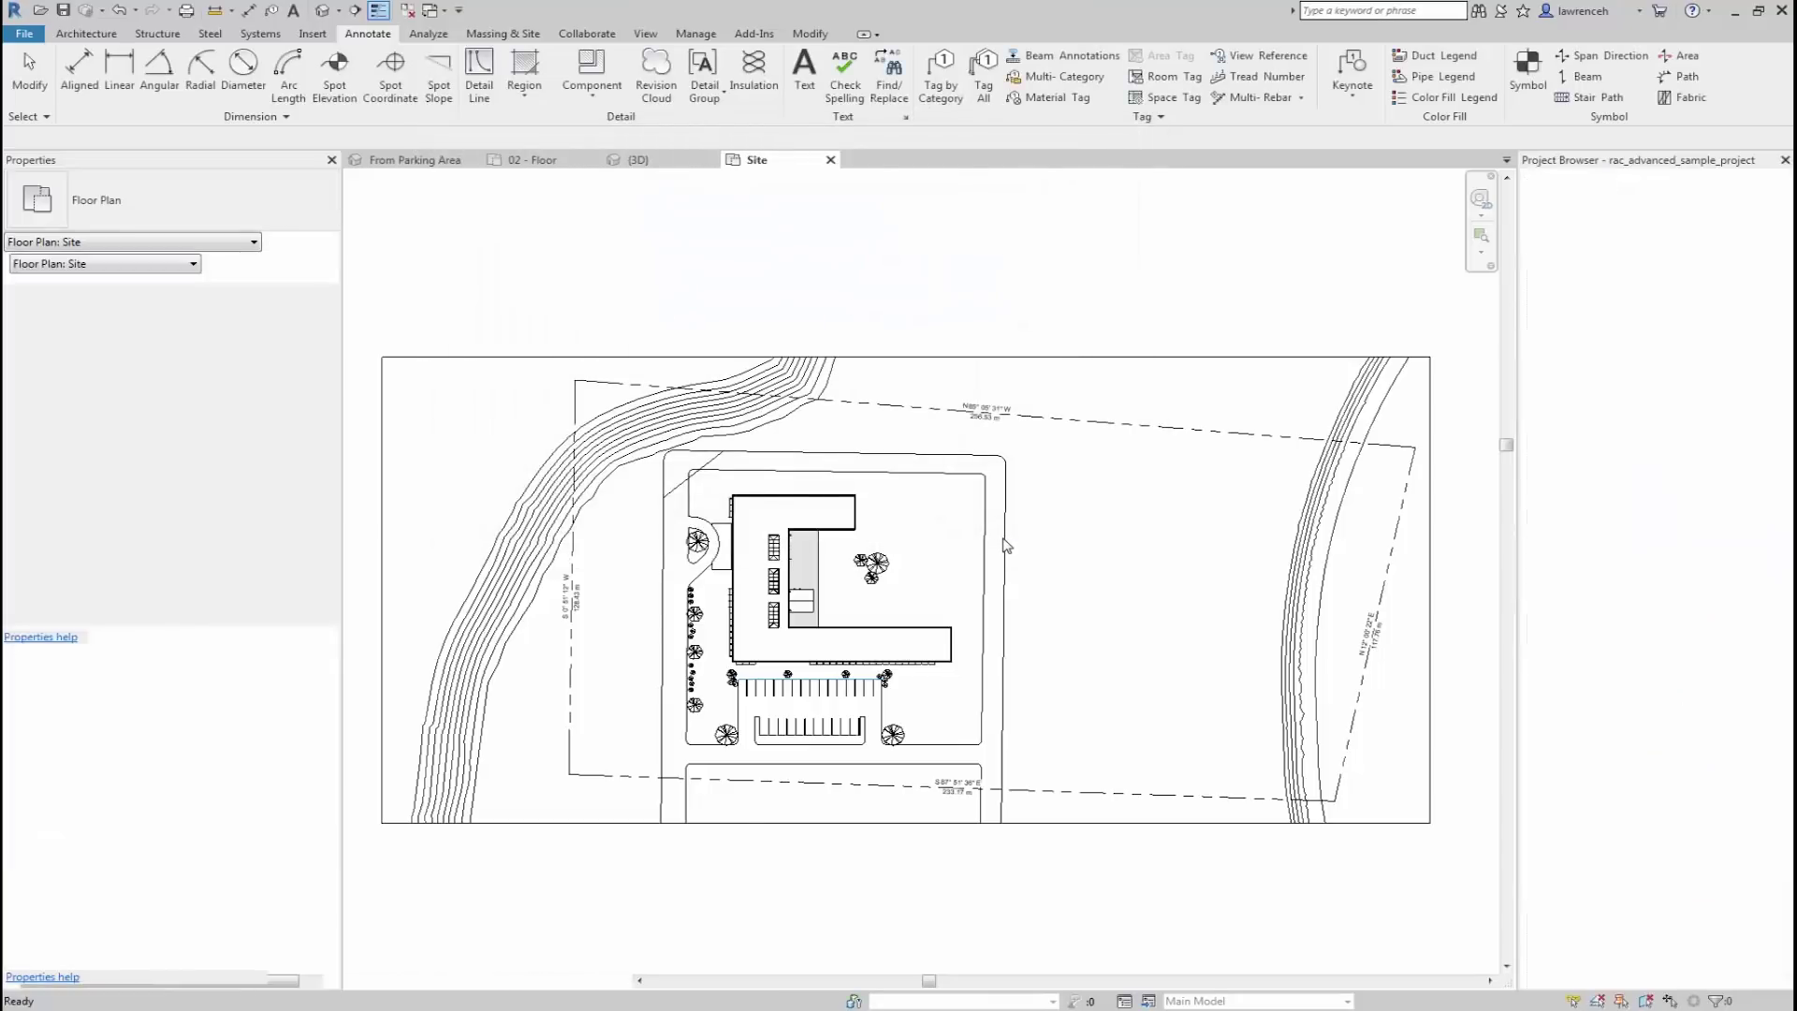
scroll(831, 568, "up", 5)
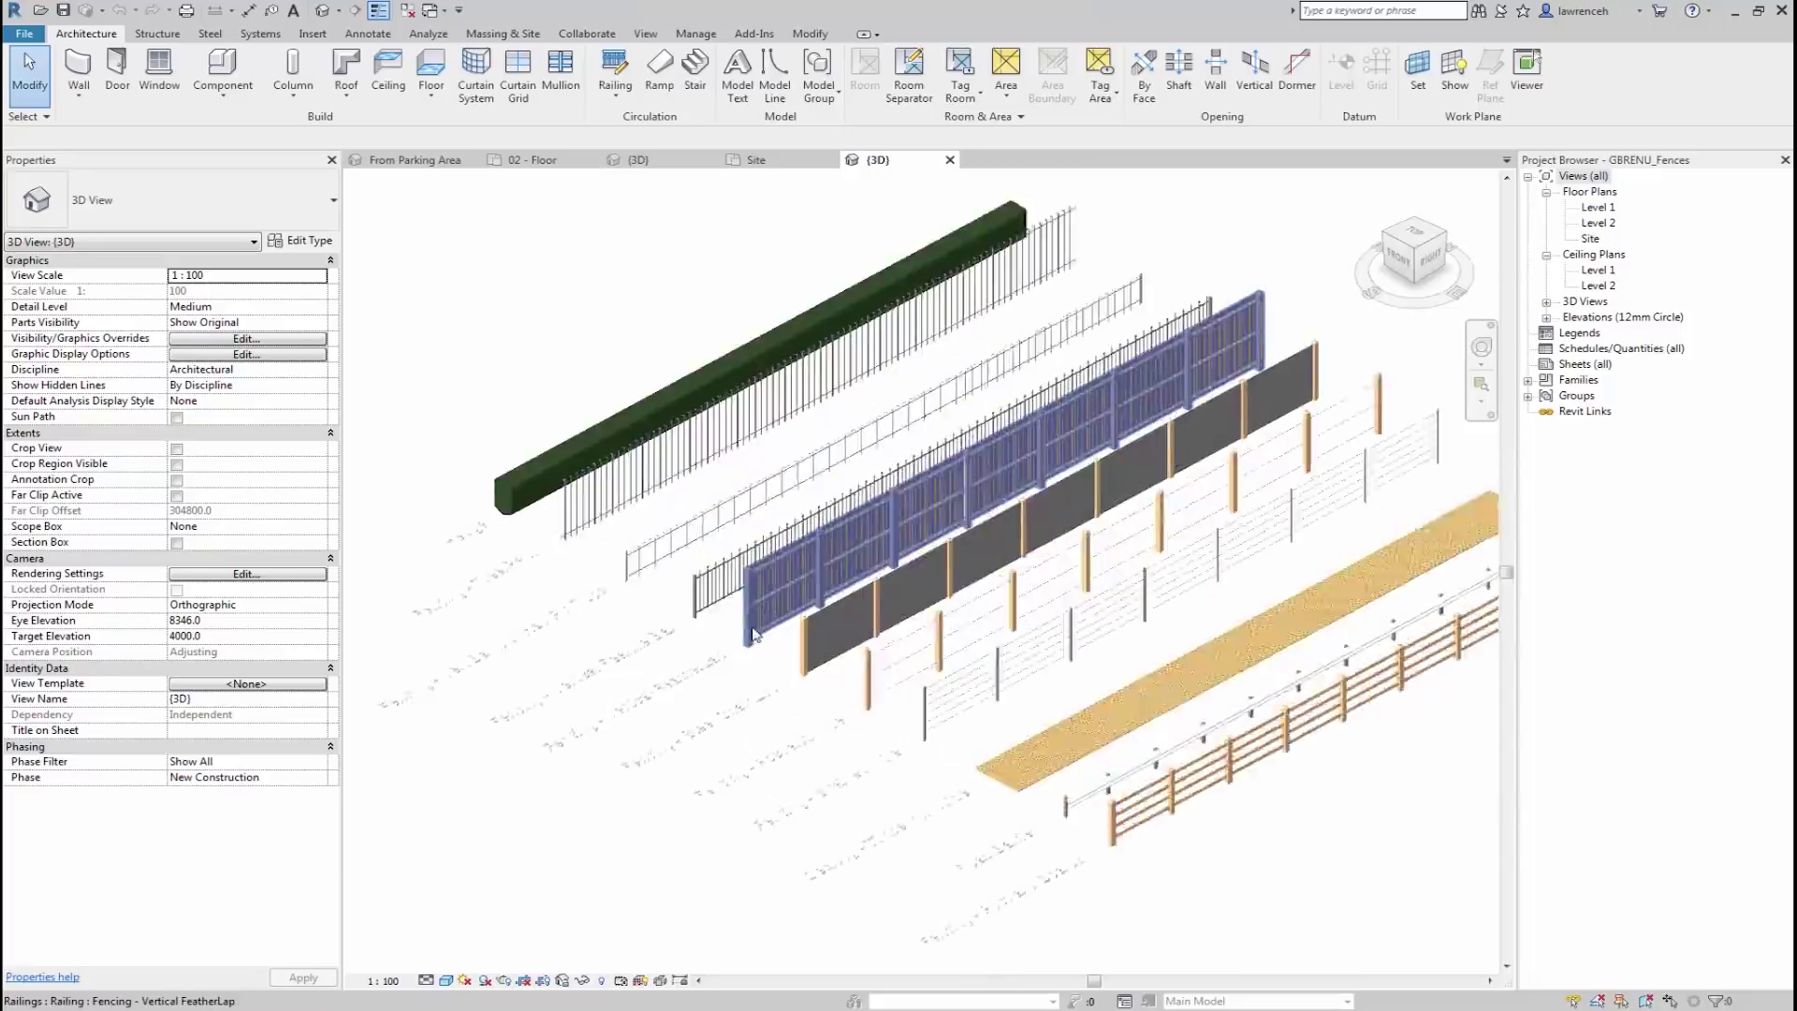
- Copy the Vertical FeatherLap and Post and Boards fences from the fences file and paste them into the sample project's Site plan, above the building
left_click(831, 567)
scroll(847, 749, "down", 3)
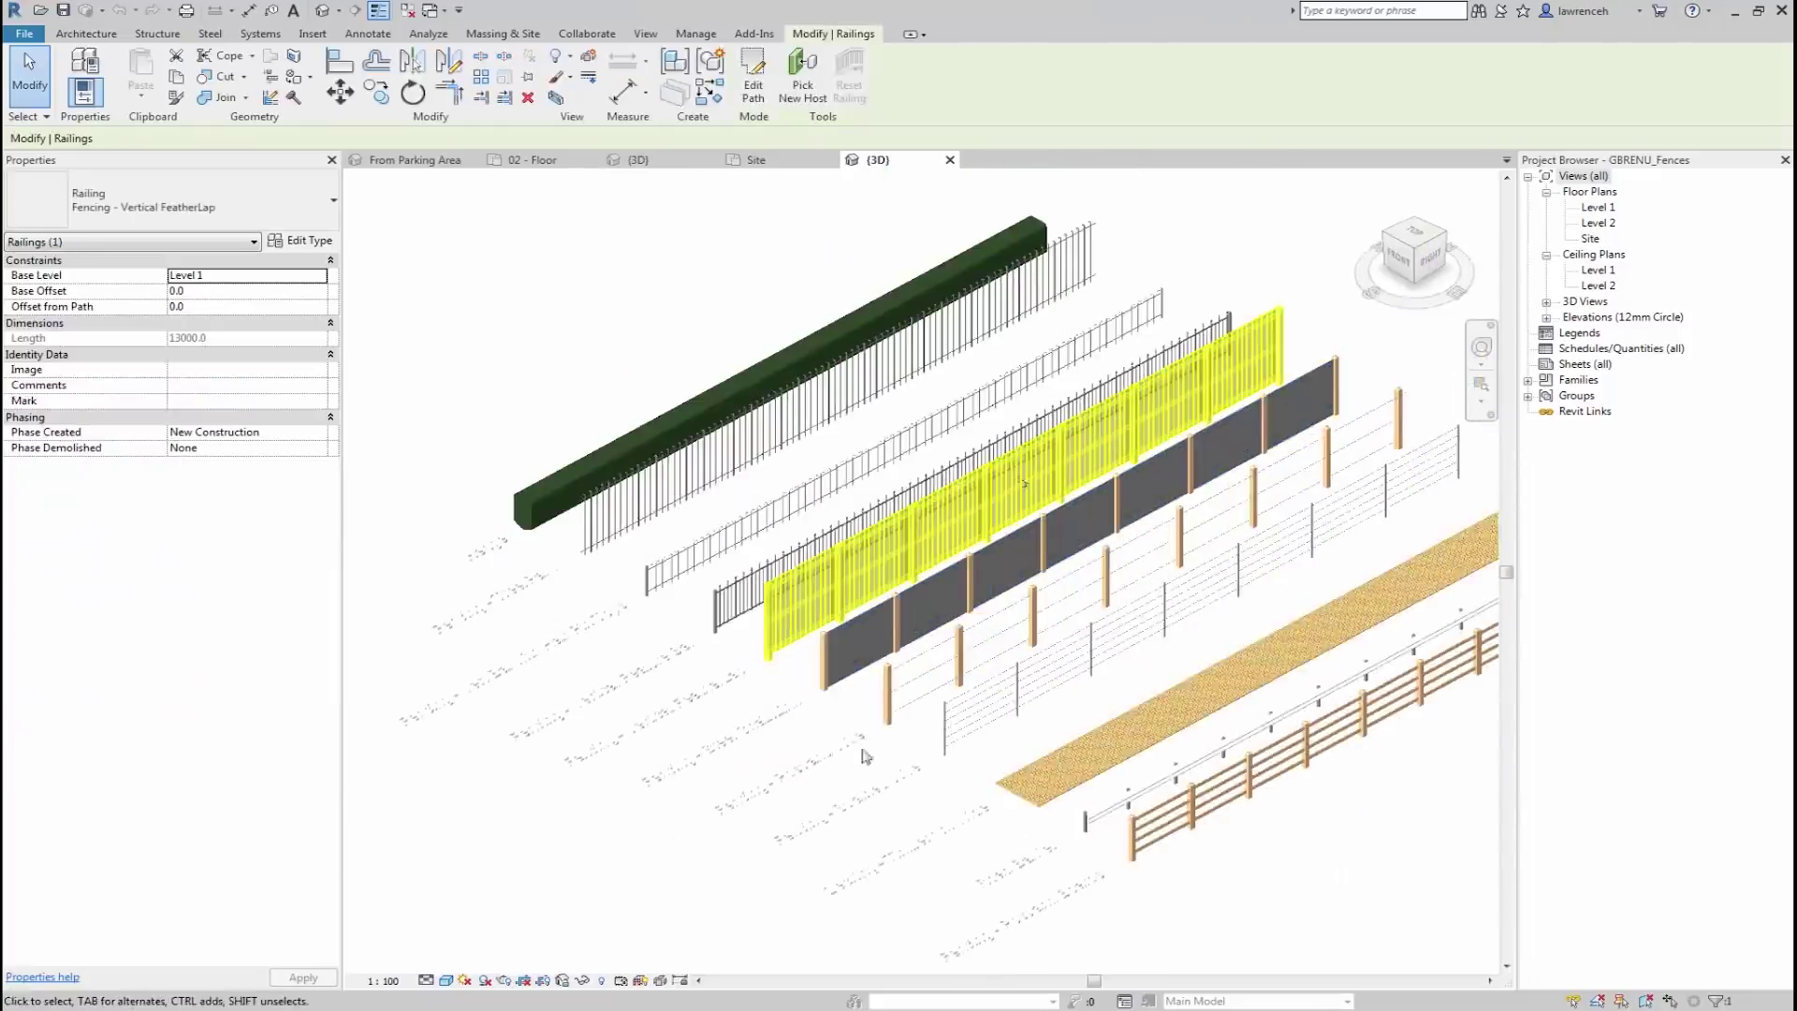
left_click(1214, 796, "ctrl")
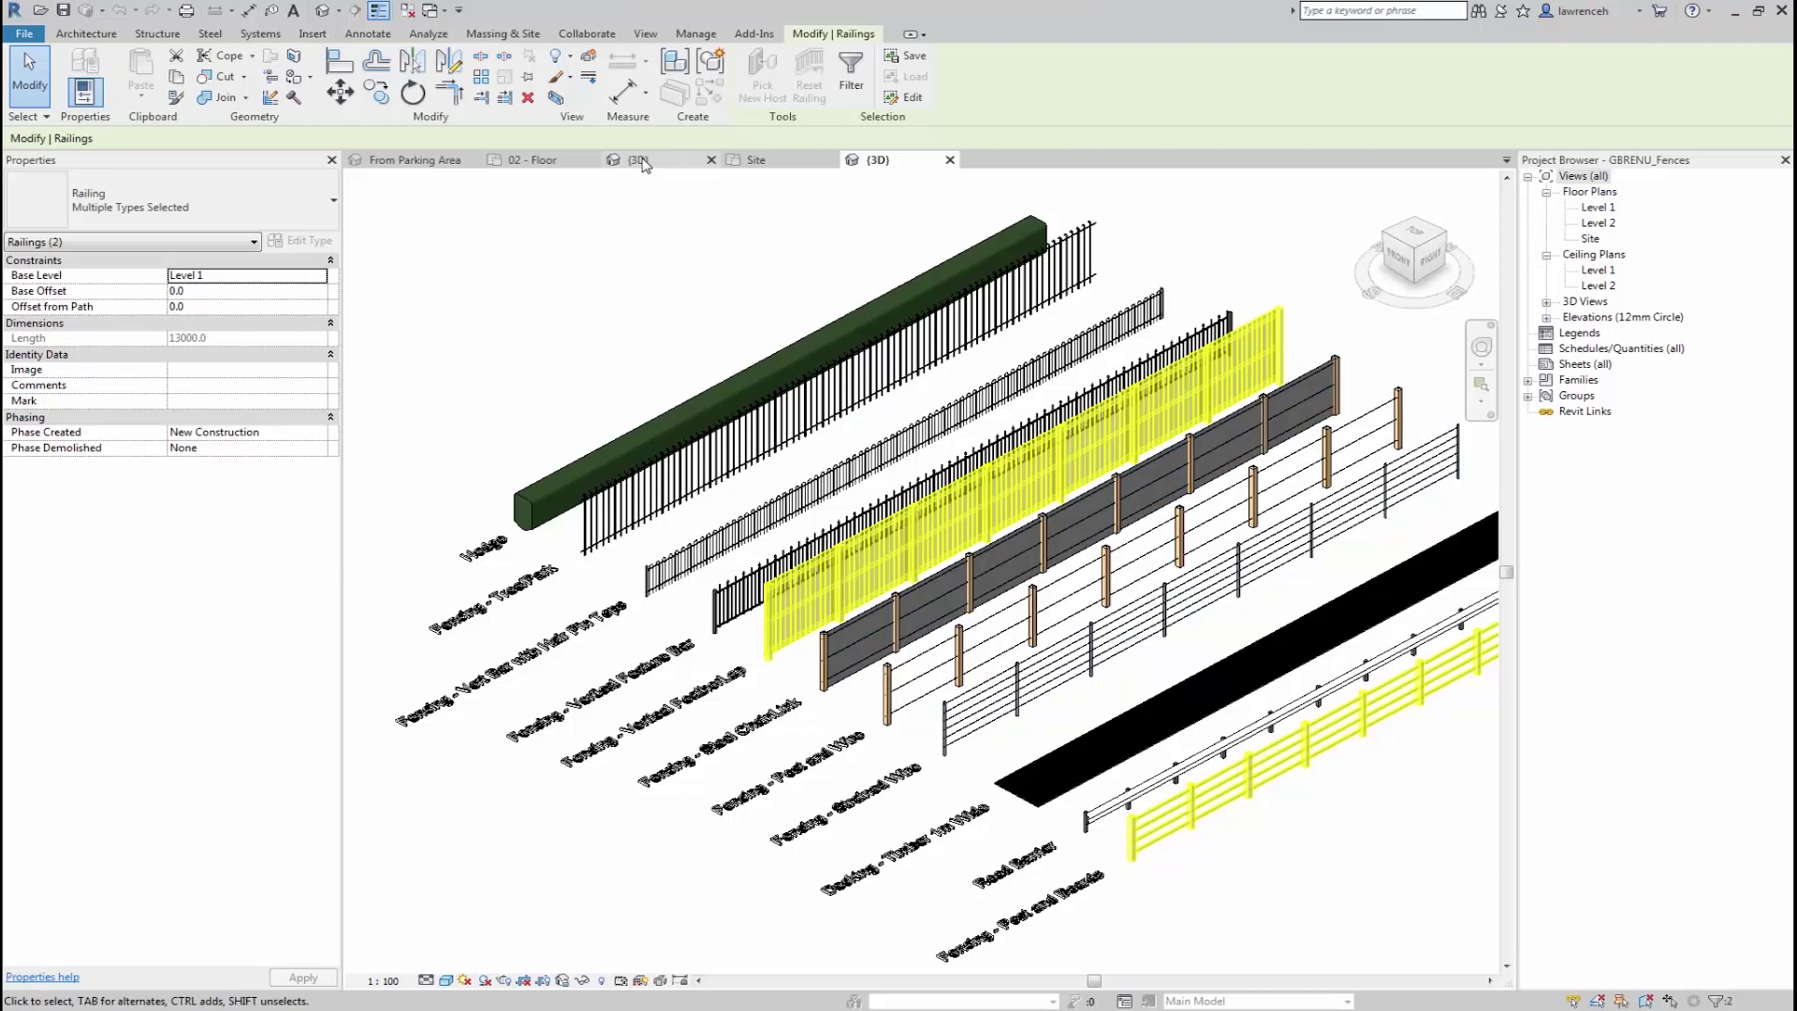
left_click(773, 166)
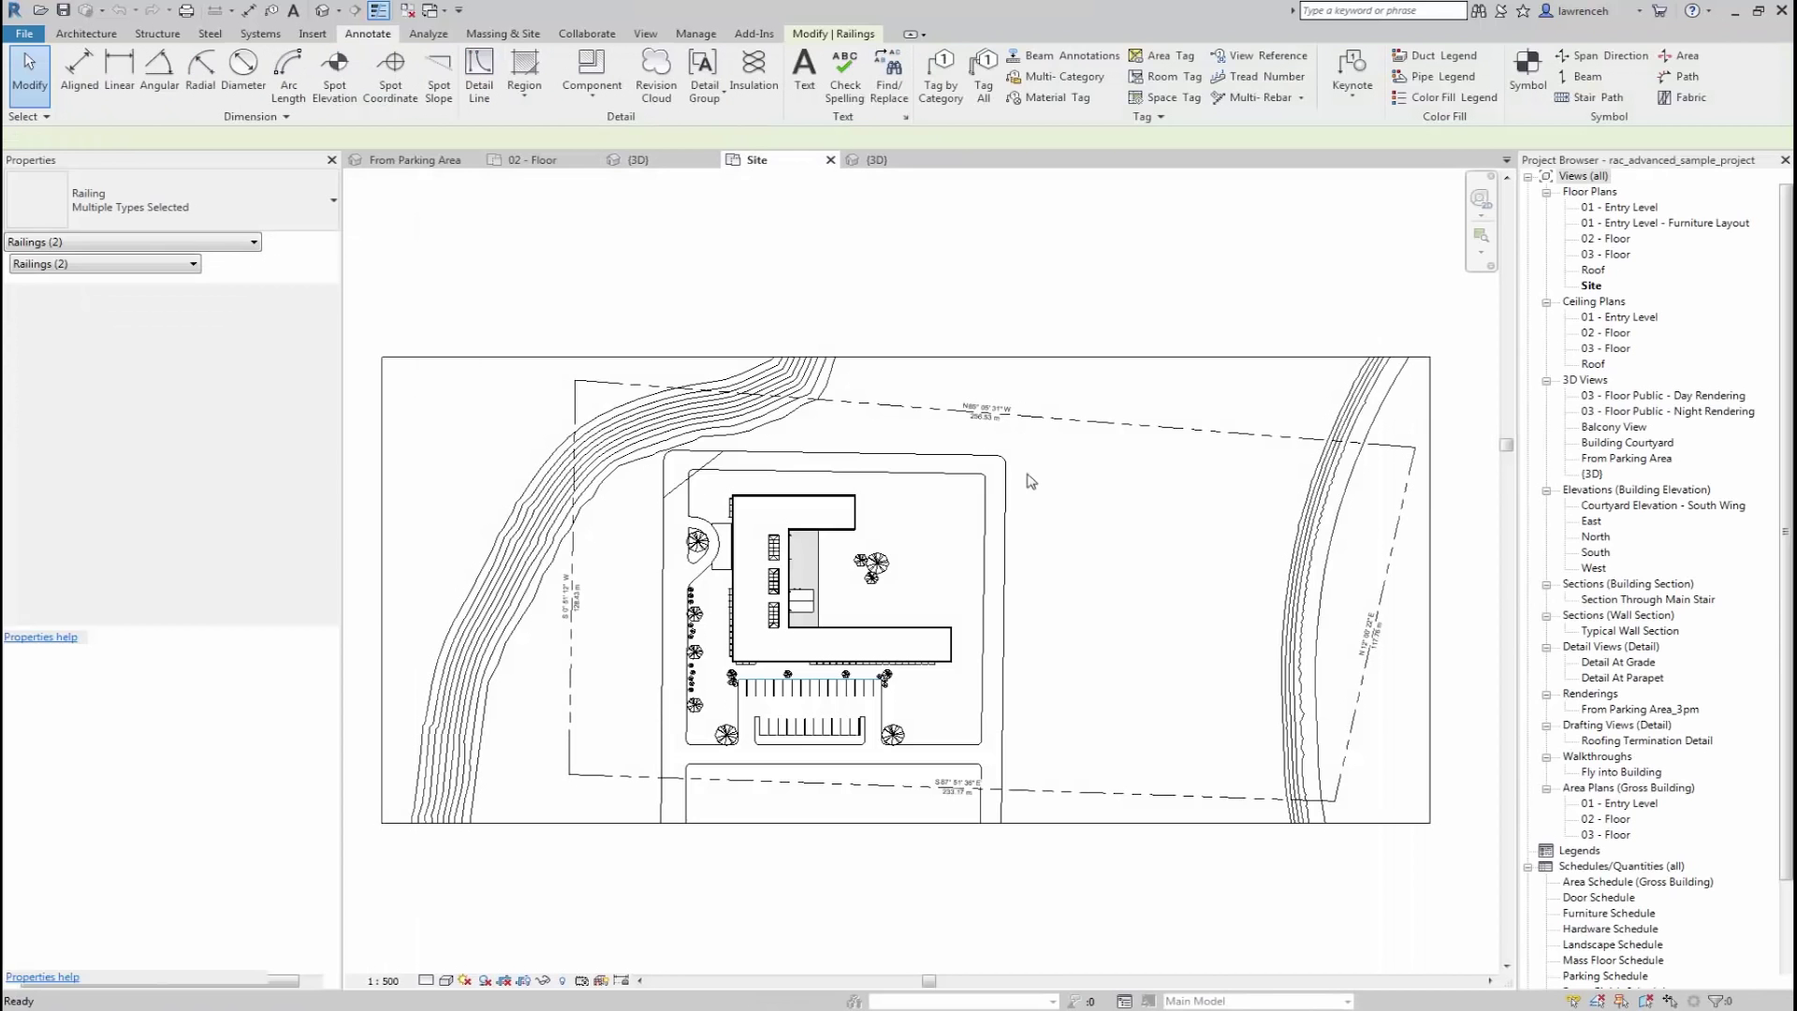
scroll(742, 479, "up", 5)
key("ctrl+v")
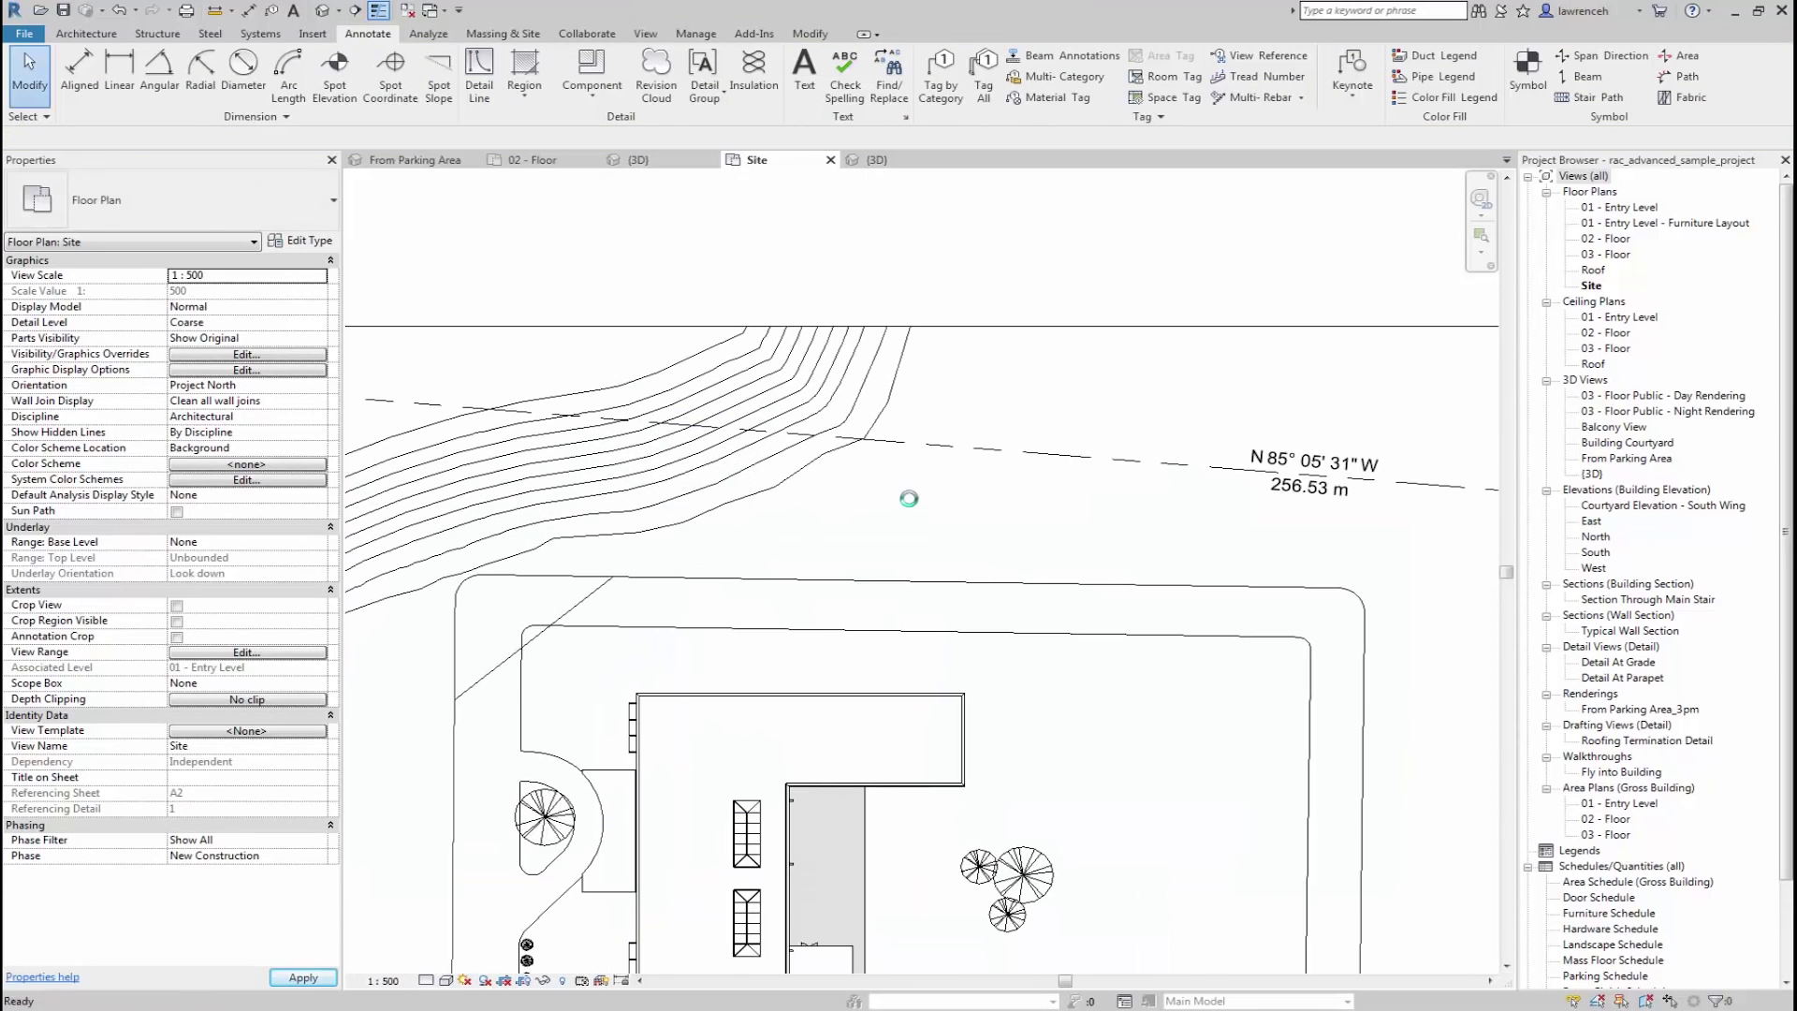
left_click(921, 594)
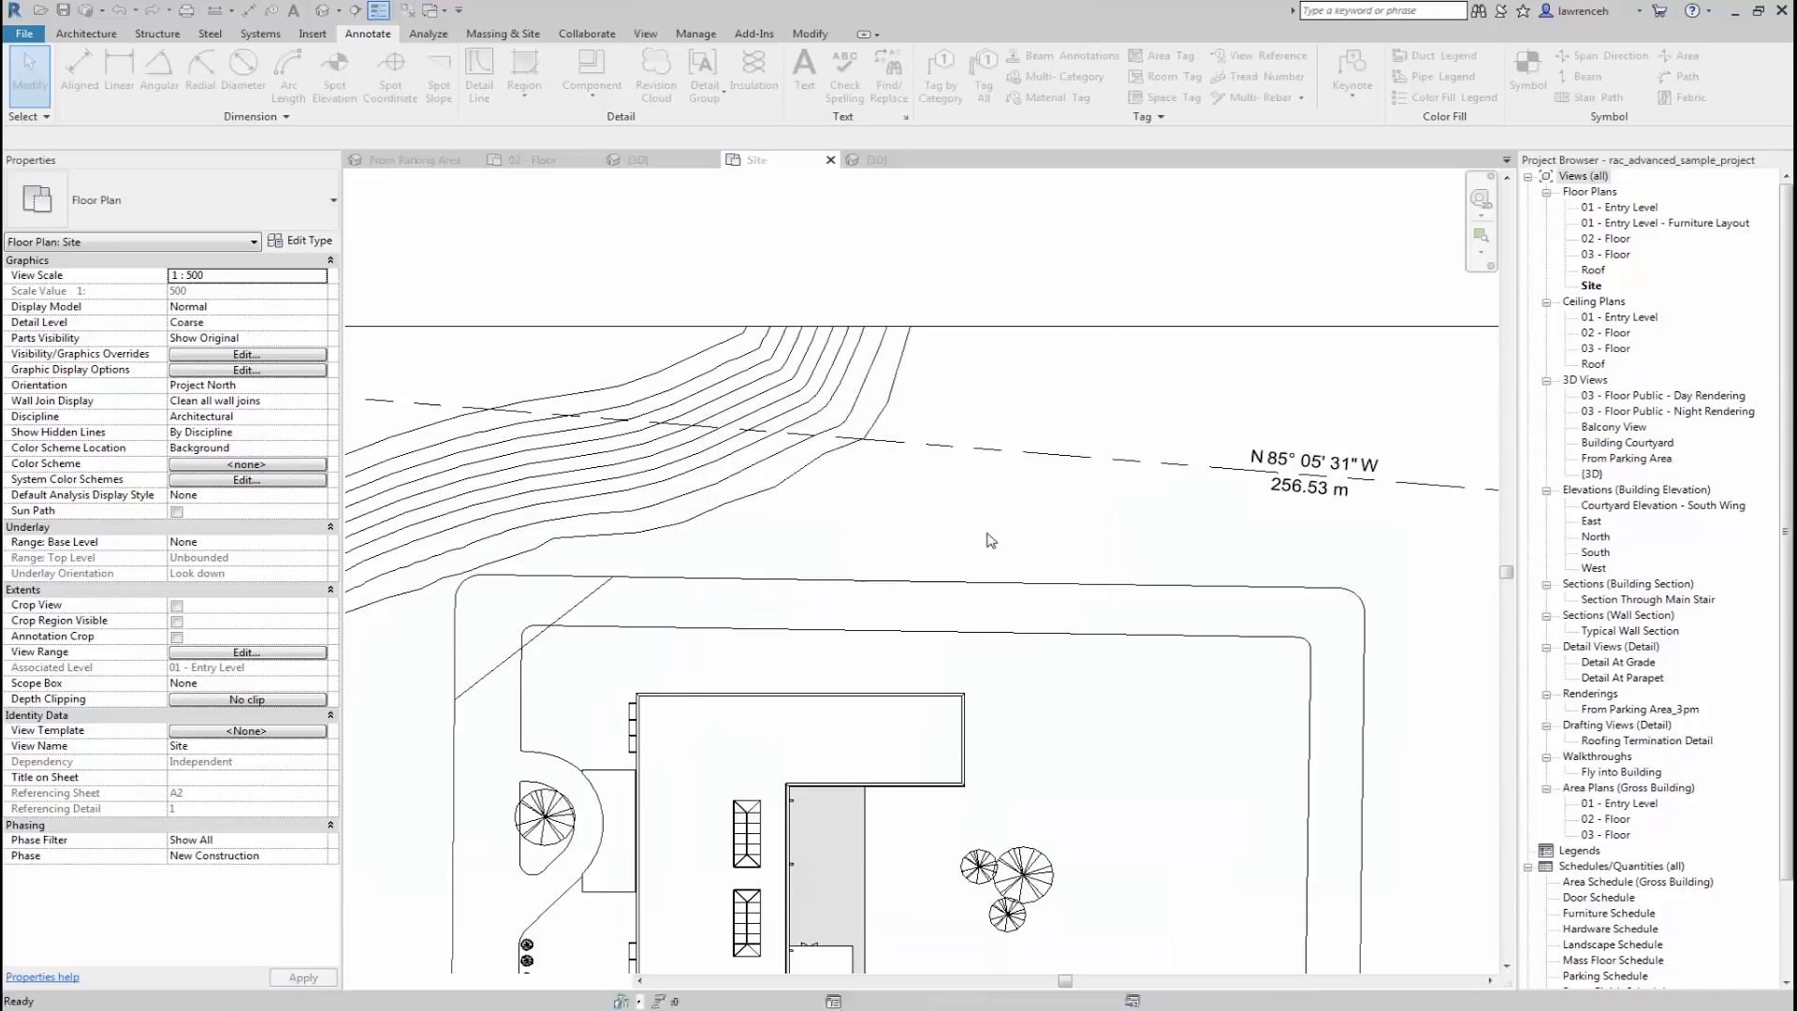
left_click(984, 537)
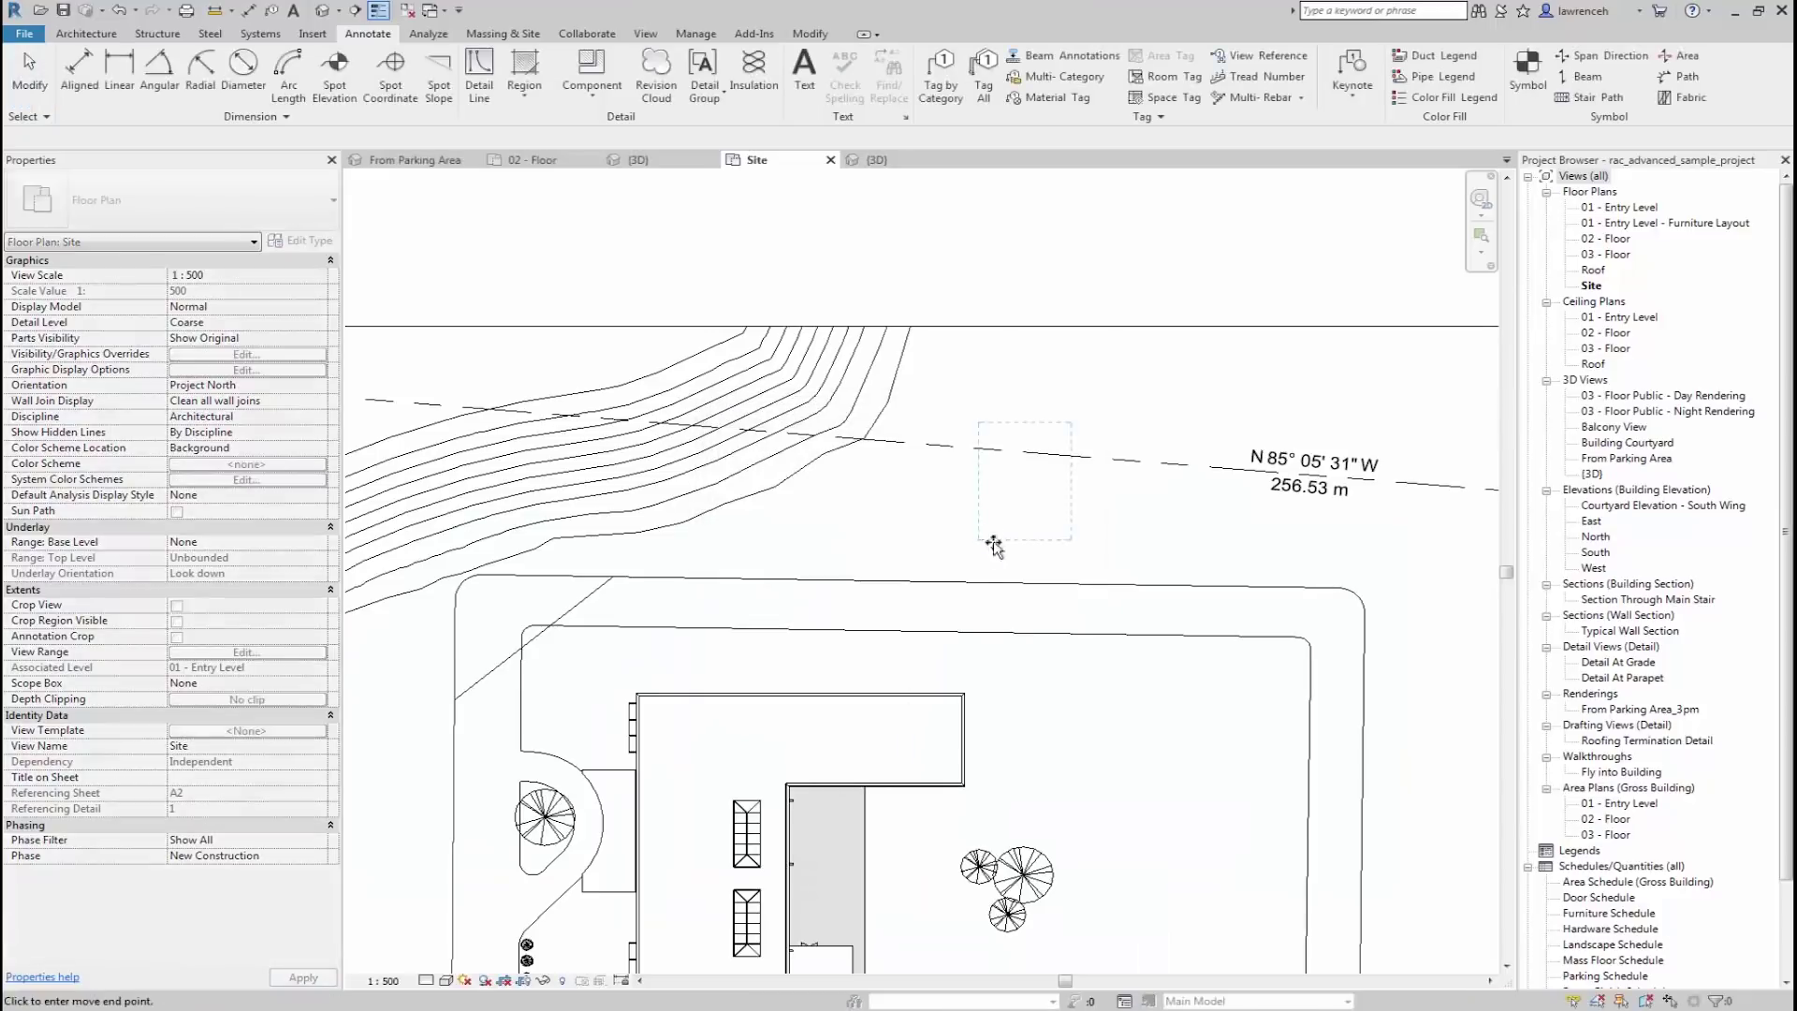
- Delete the two pasted fences from the Site plan and close the fences file's 3D view
left_click(1179, 544)
middle_click_drag(1178, 544, 1172, 543)
left_click_drag(1143, 487, 954, 508)
key("Delete")
scroll(977, 494, "down", 3)
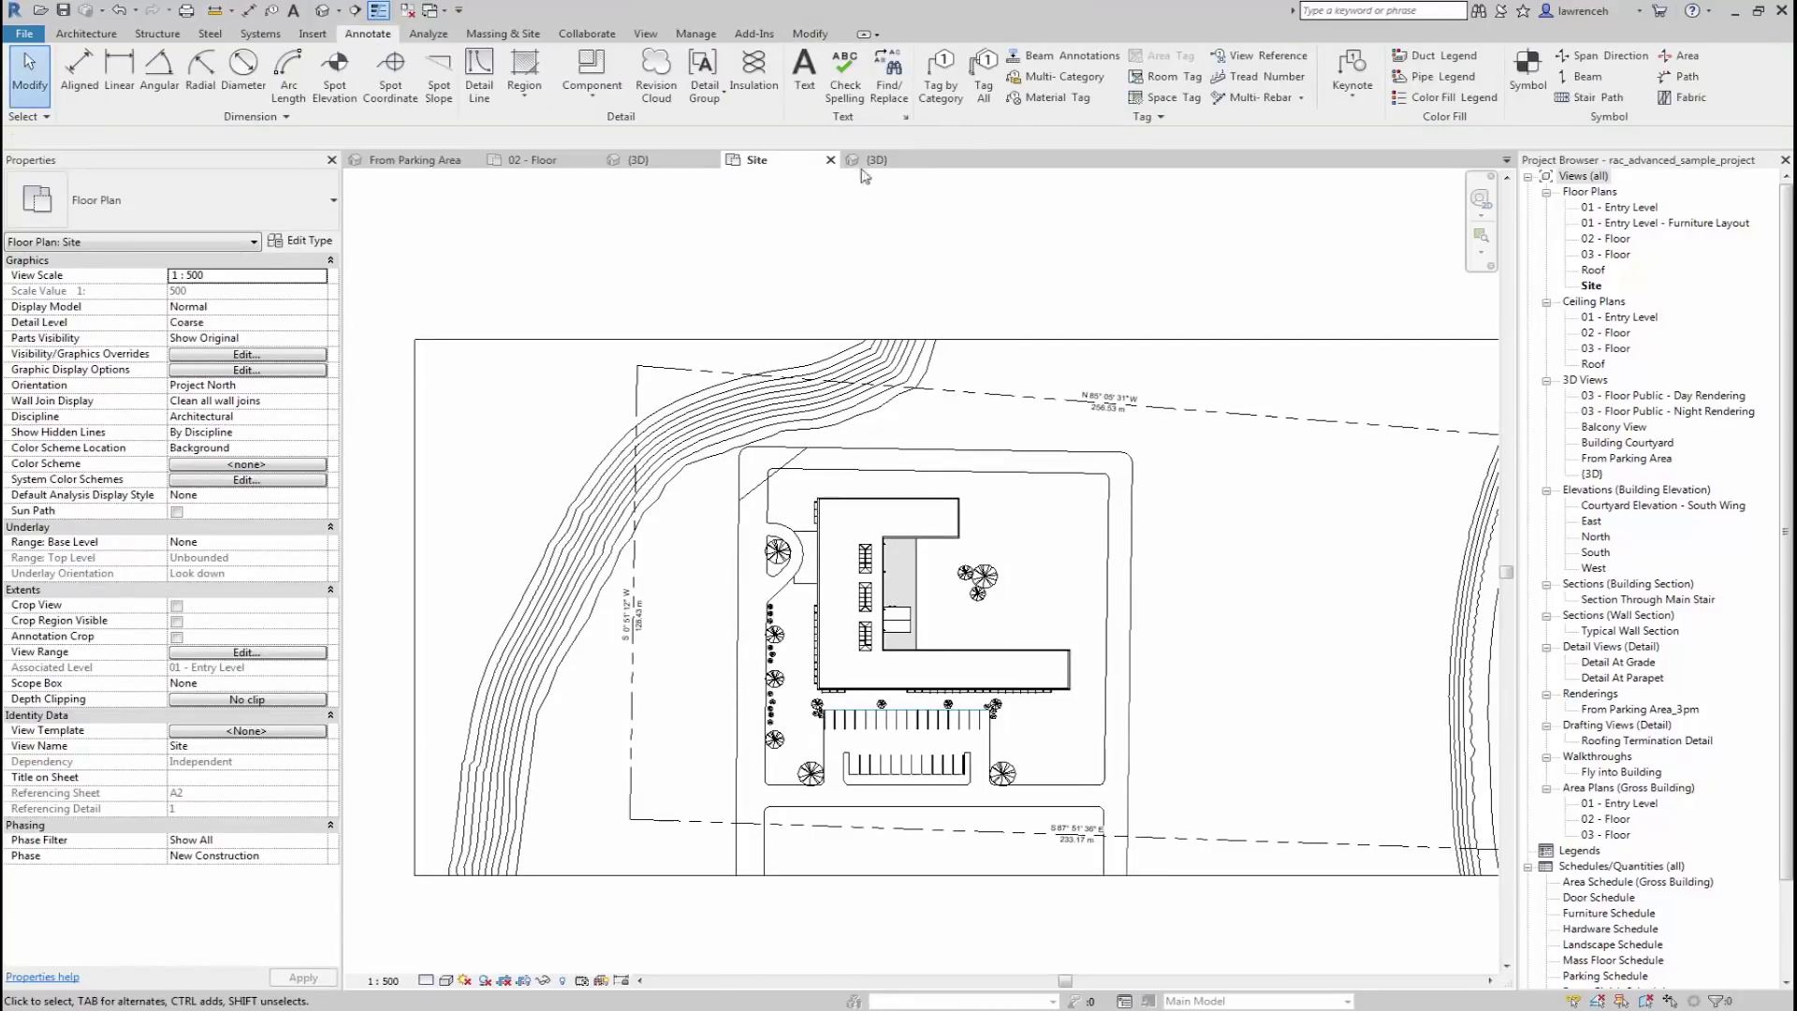
left_click(949, 161)
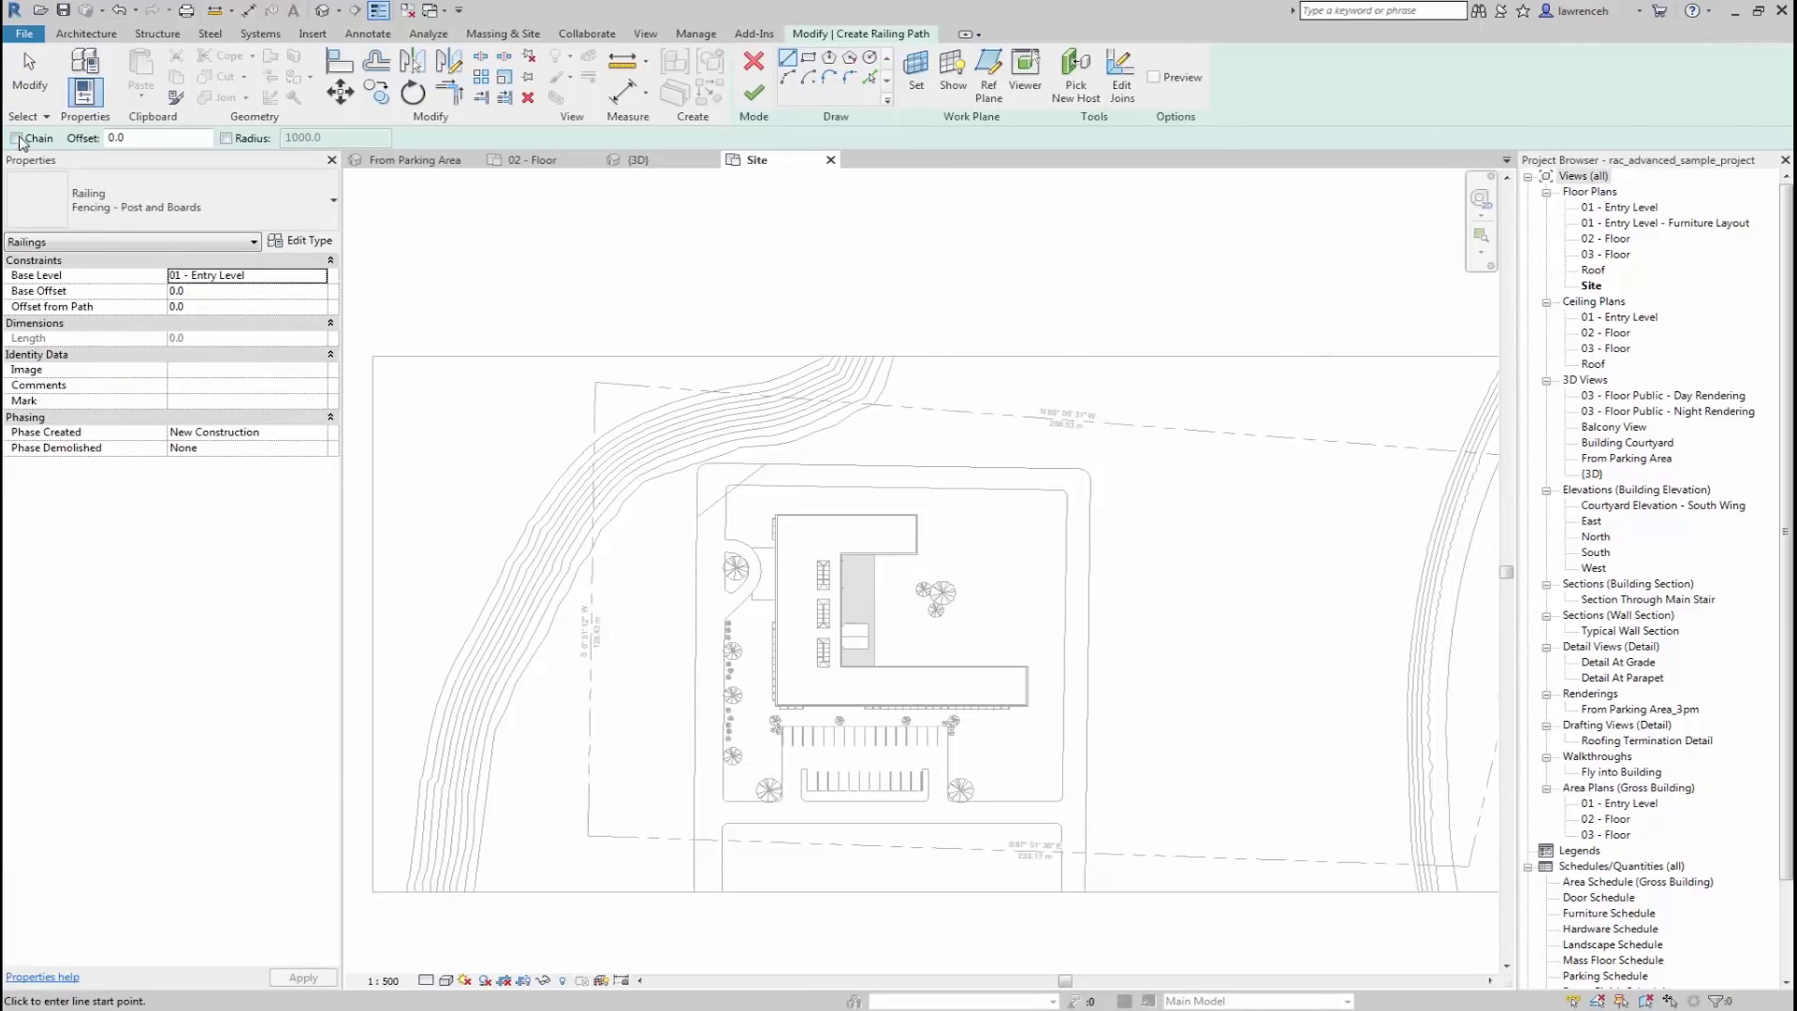
- Sketch a Fencing - Post and Boards railing about 164 m long with four chained segments along the contours at the site's upper left, and finish it
left_click(16, 138)
left_click(880, 438)
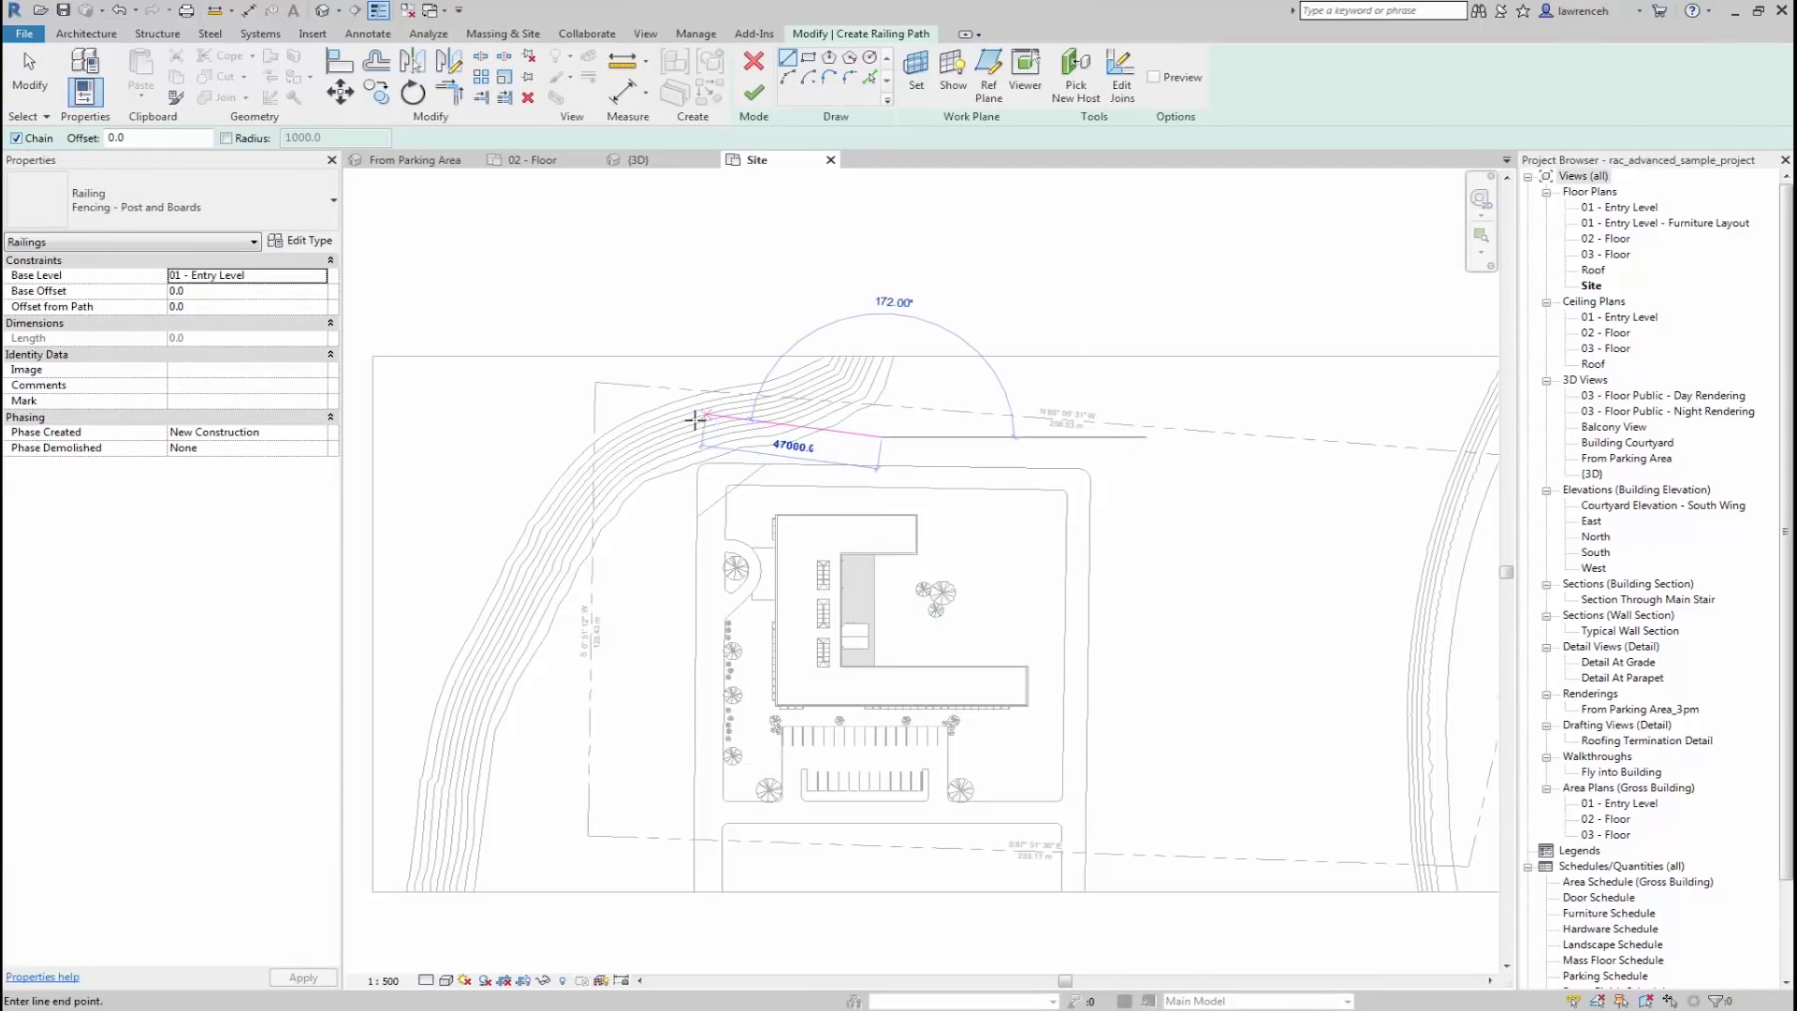
left_click(578, 473)
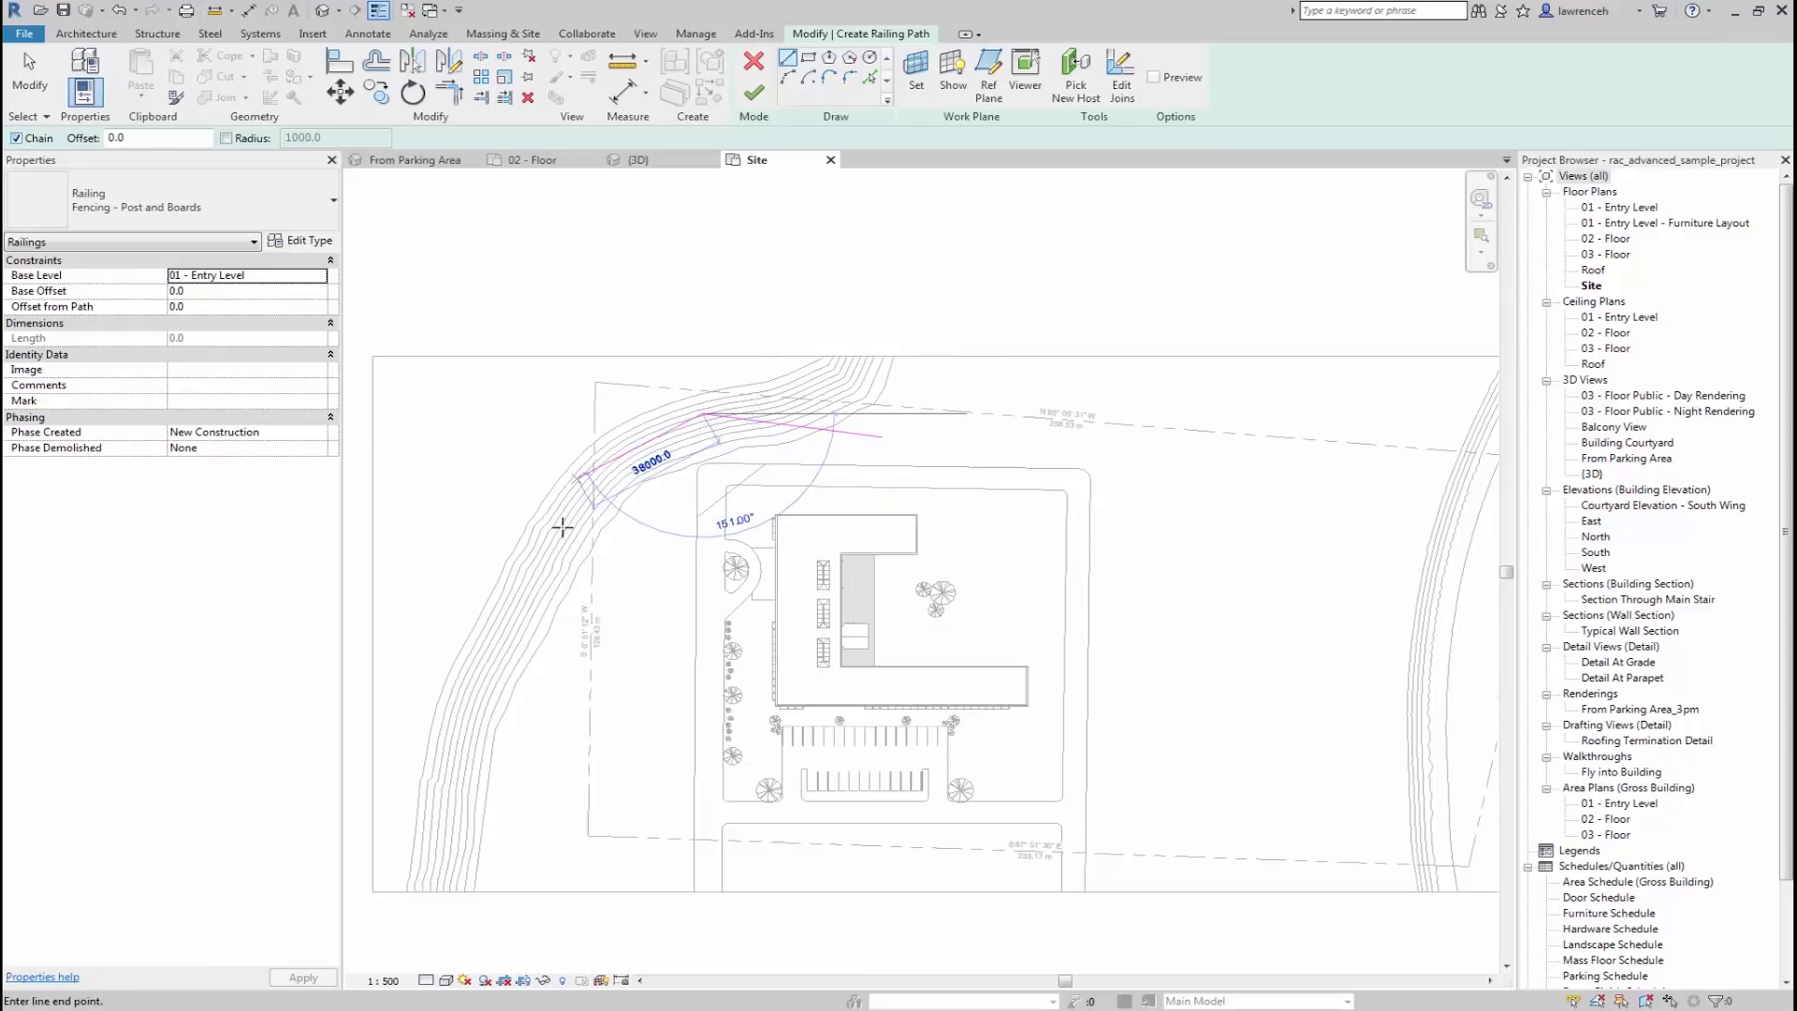
left_click(523, 638)
key("Escape")
key("Escape")
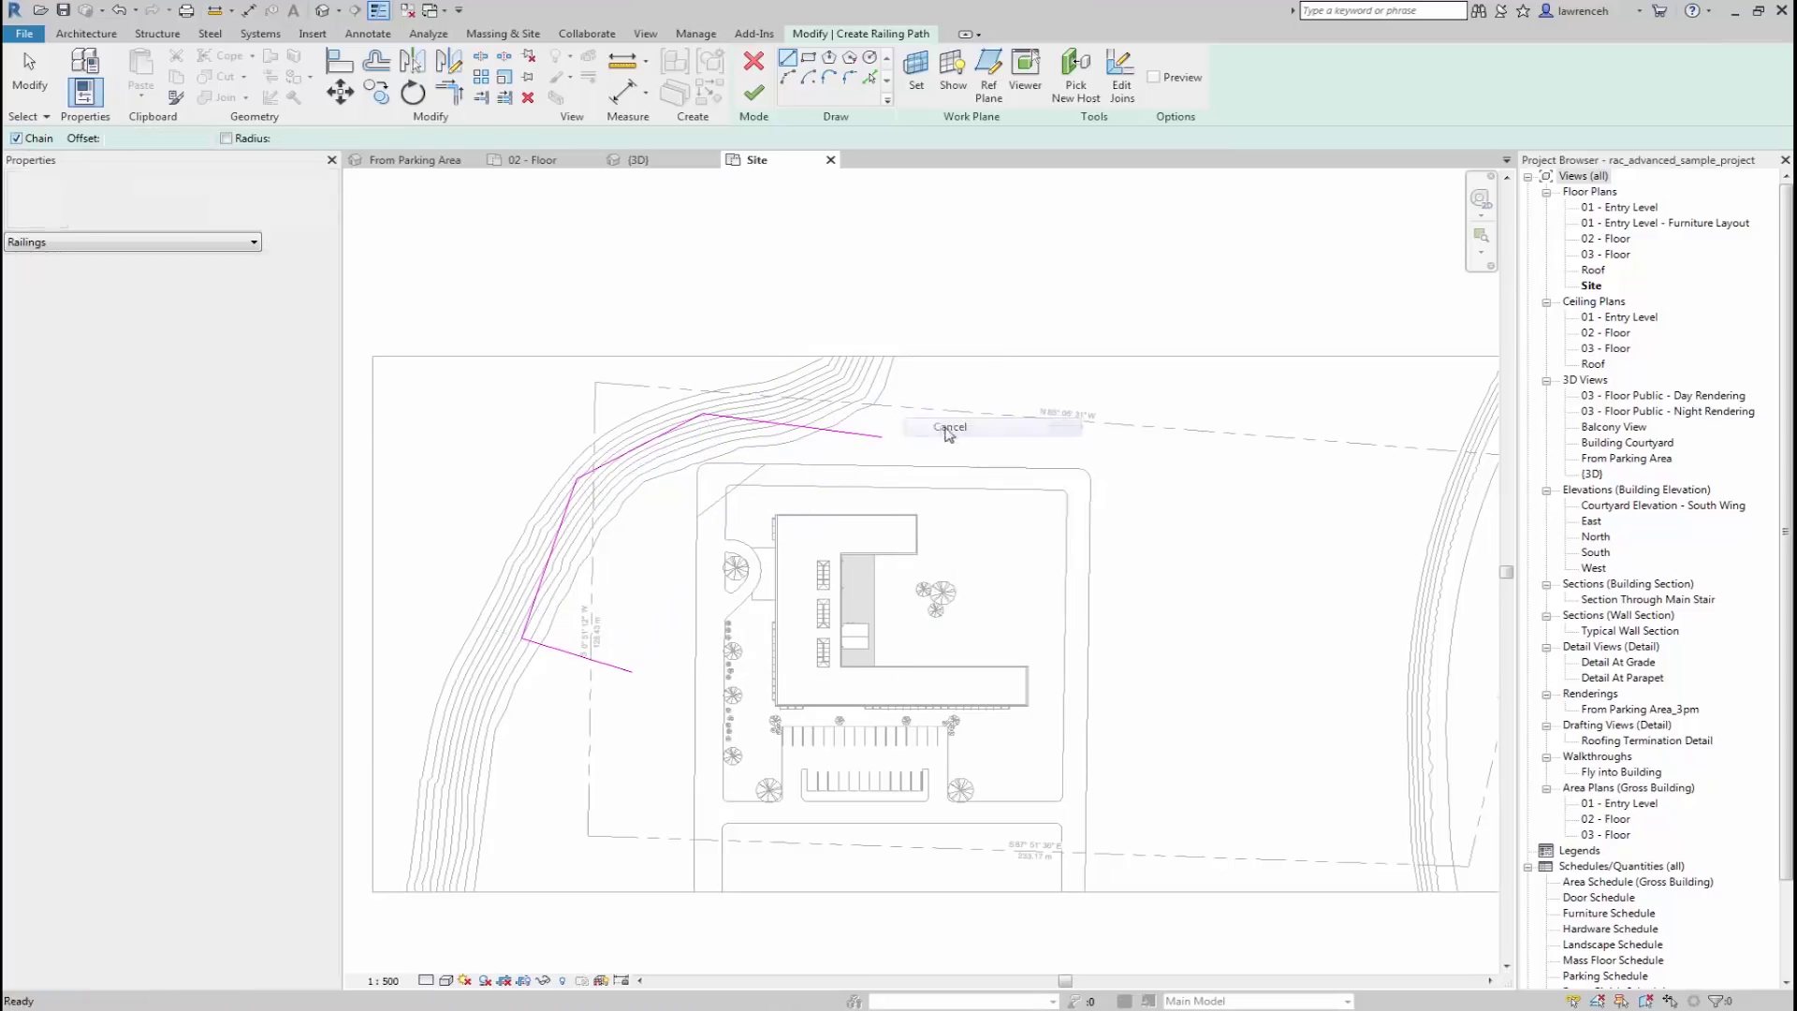
left_click(754, 93)
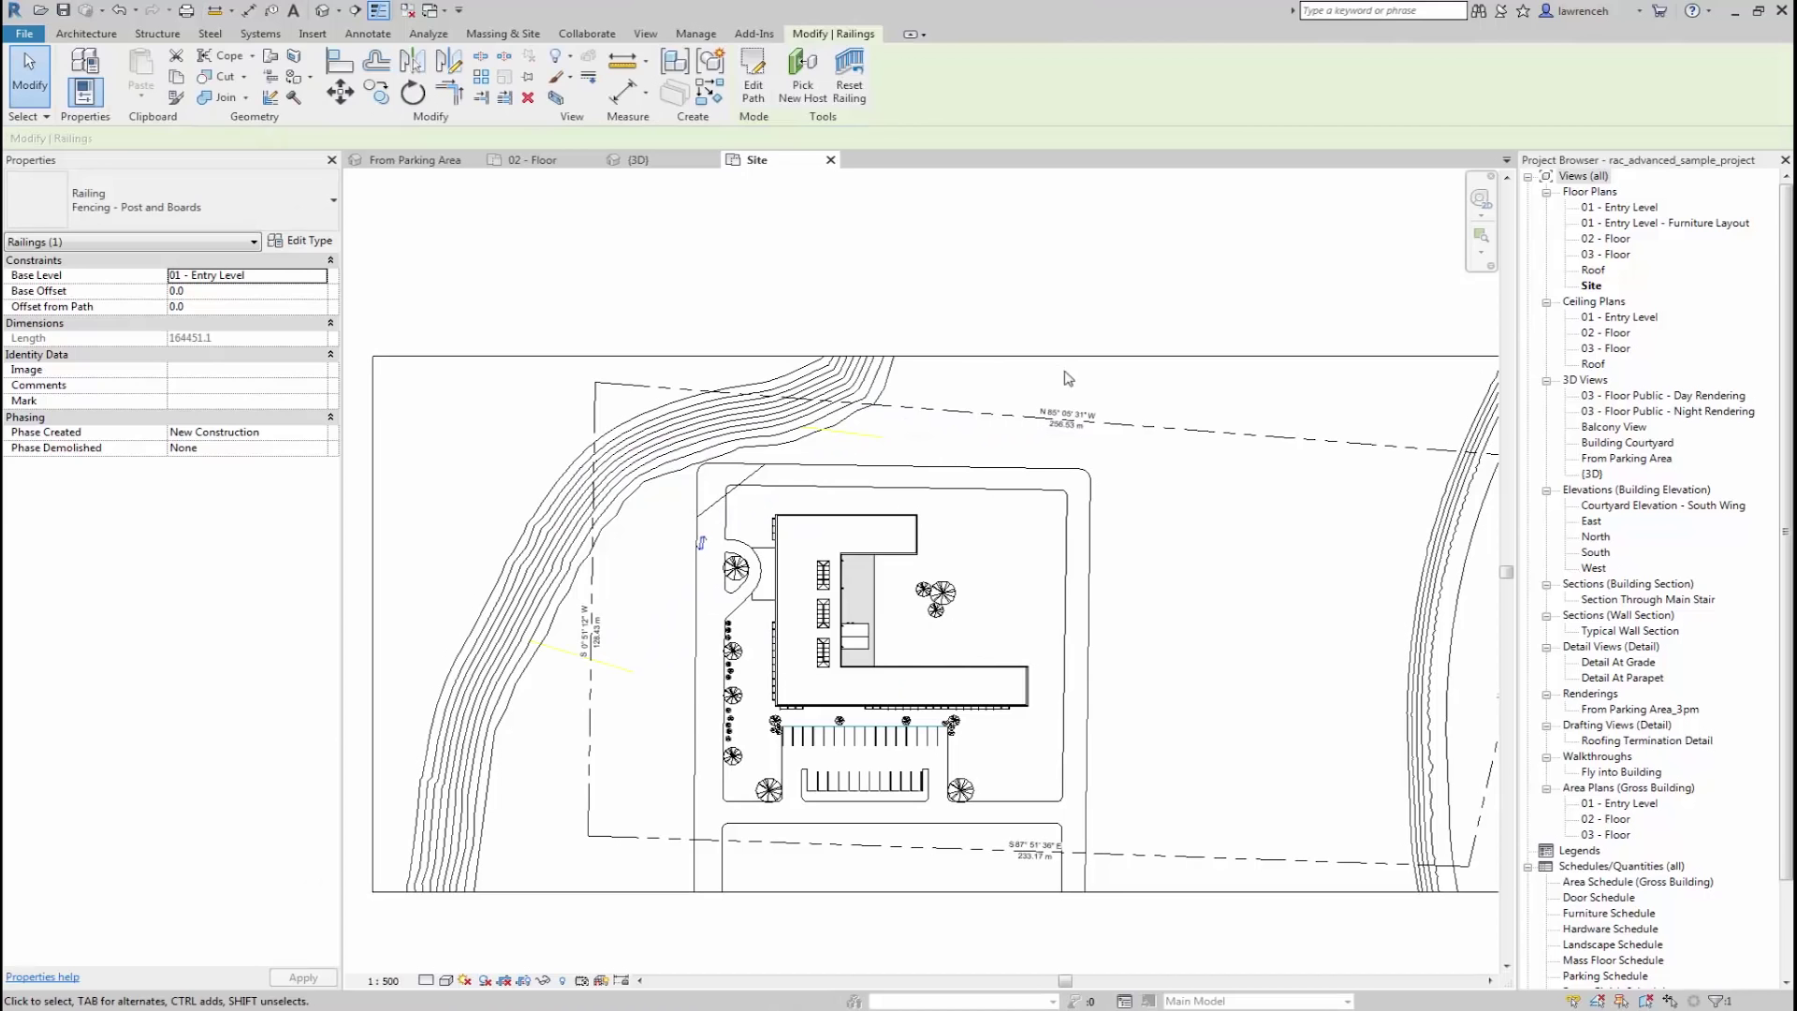
- Open the {3D} view and assign the topography surface as the new host of the Post and Boards fence
double_click(1594, 475)
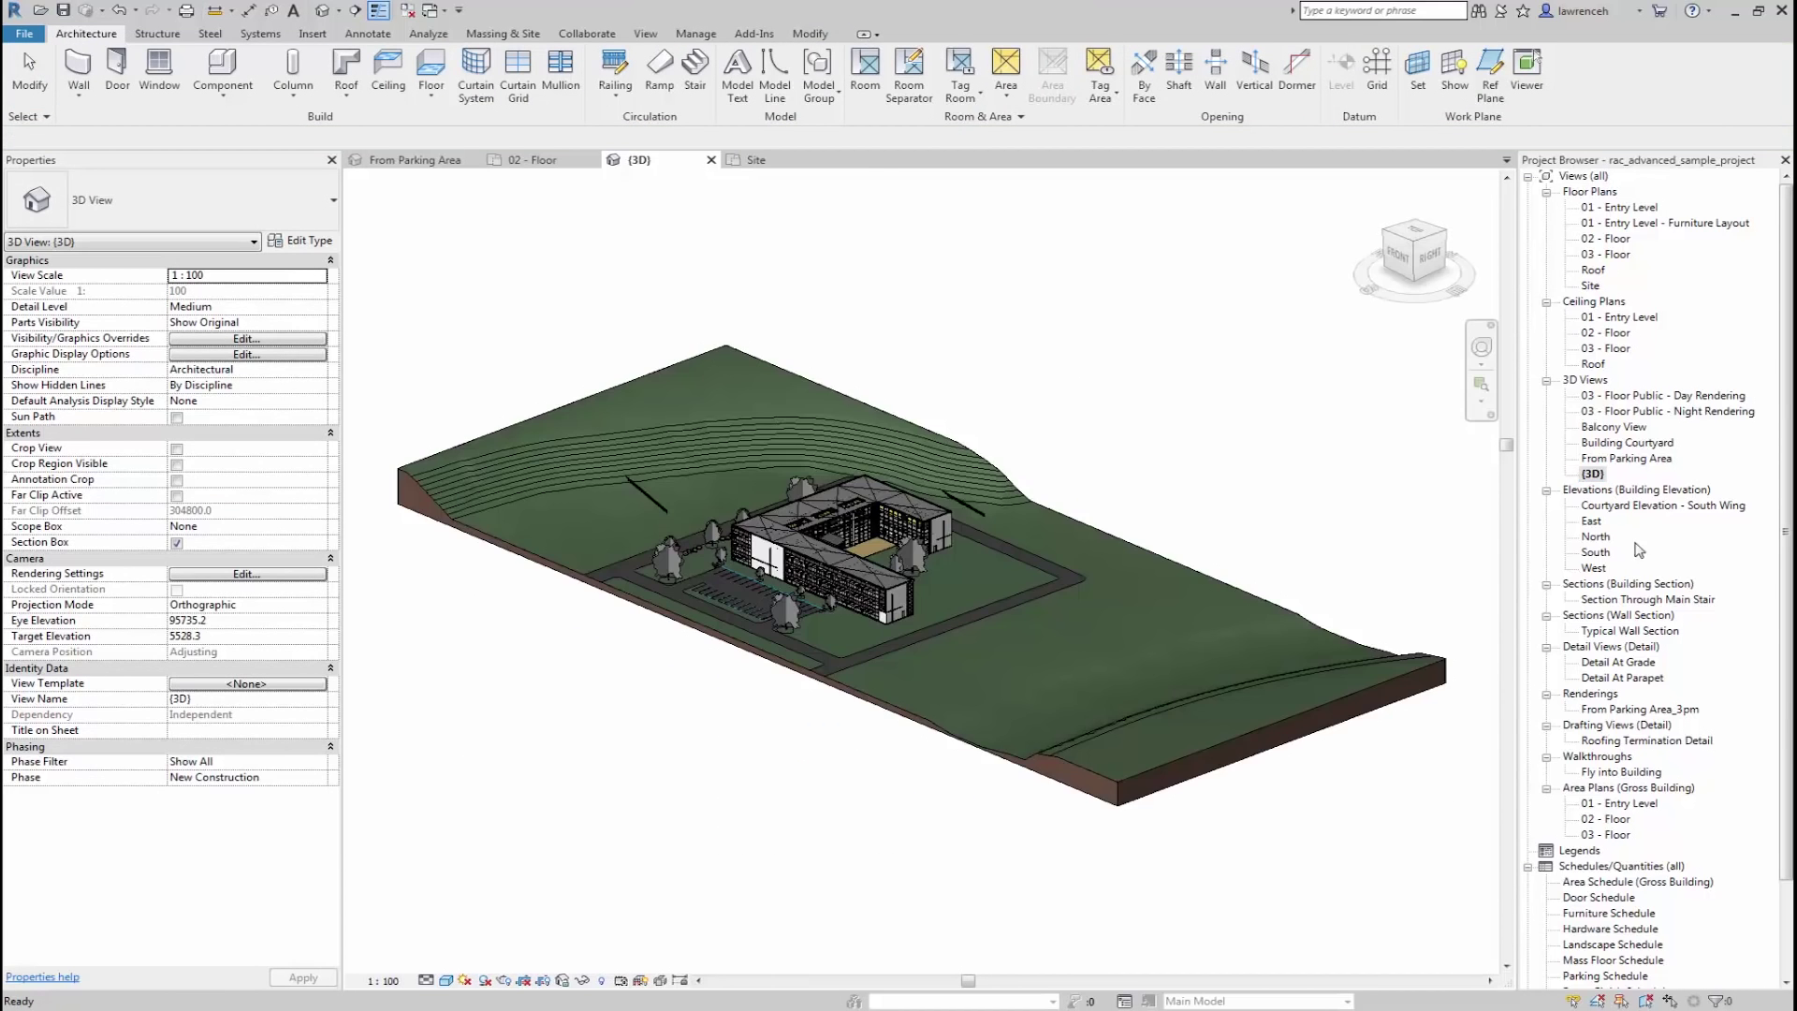
scroll(964, 500, "up", 8)
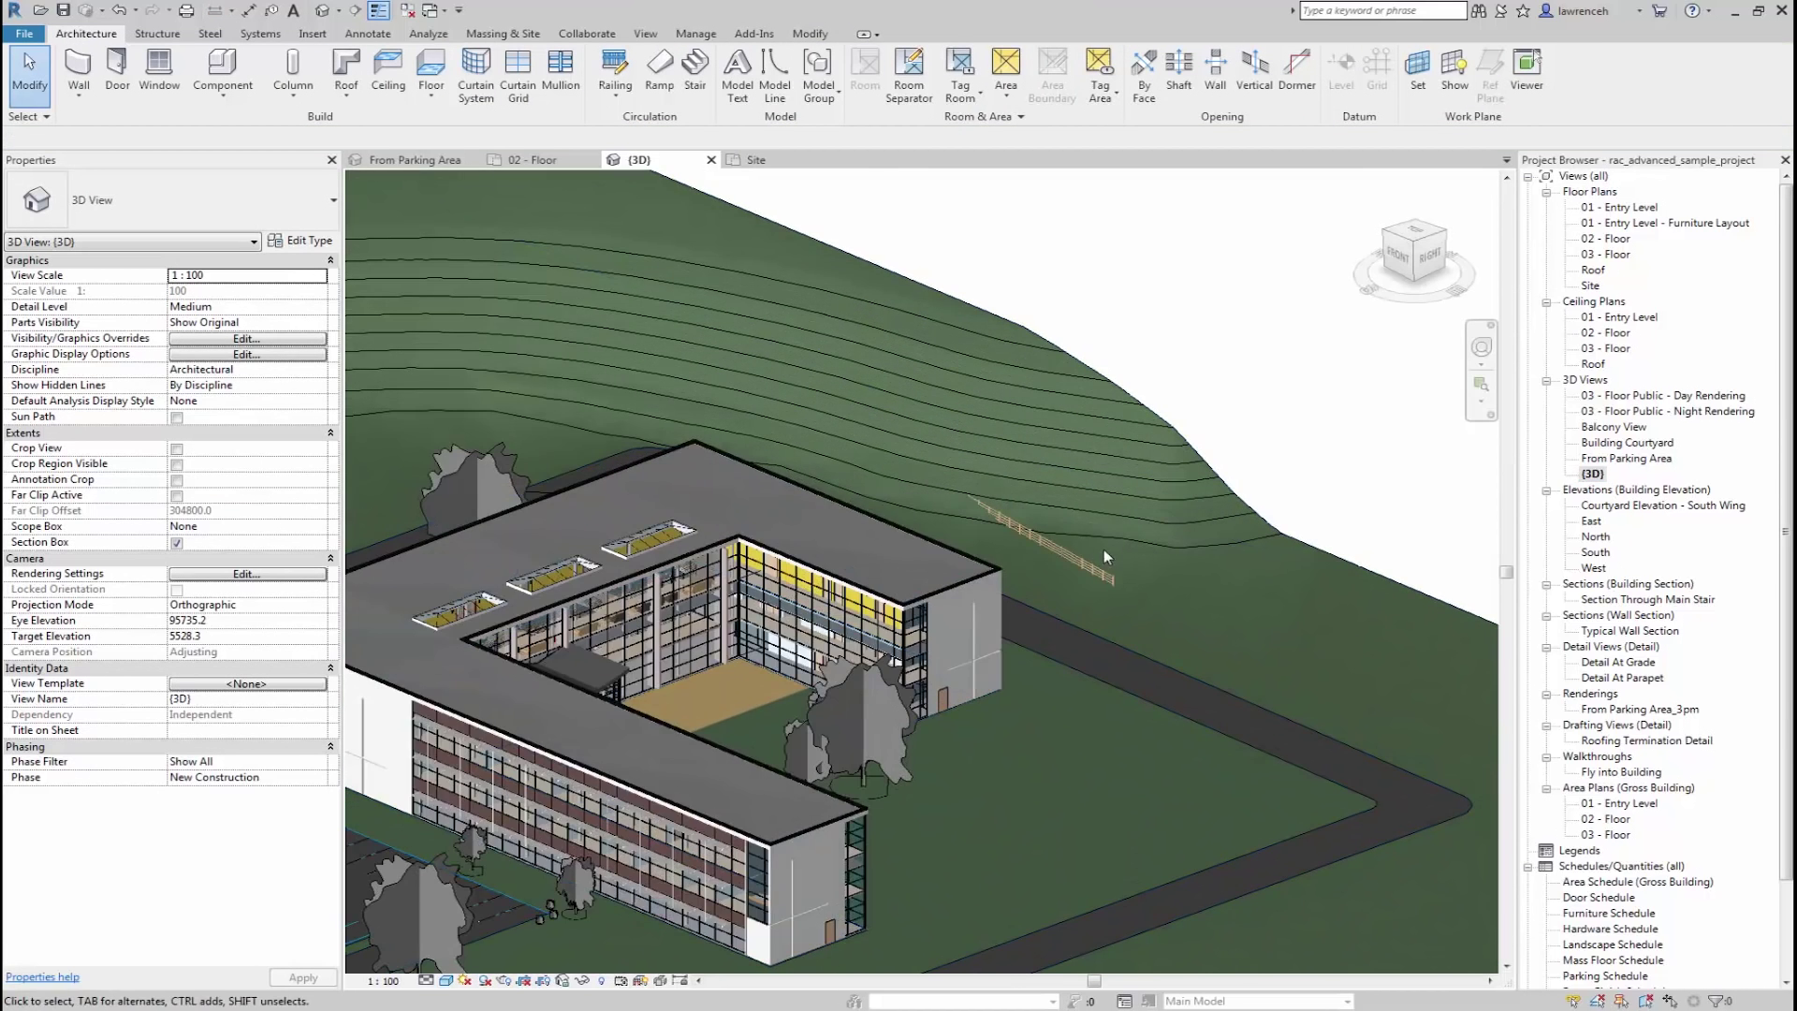
scroll(1165, 540, "down", 5)
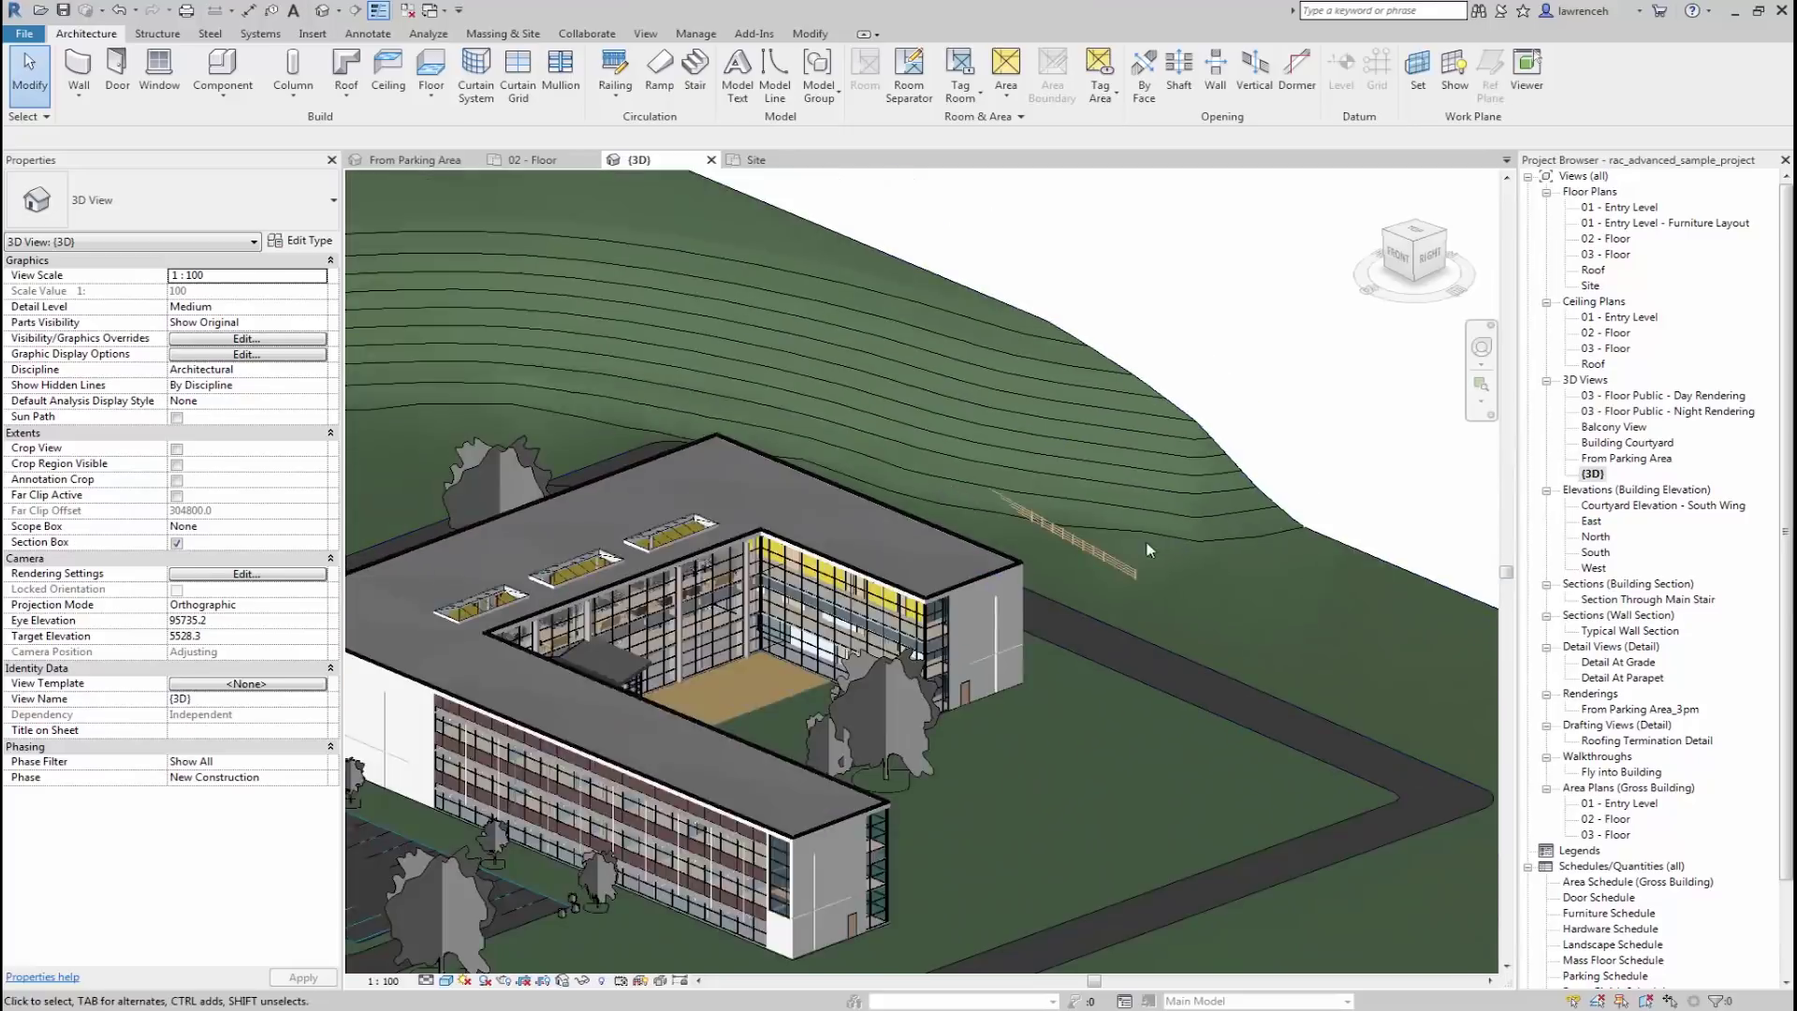
left_click(1142, 560)
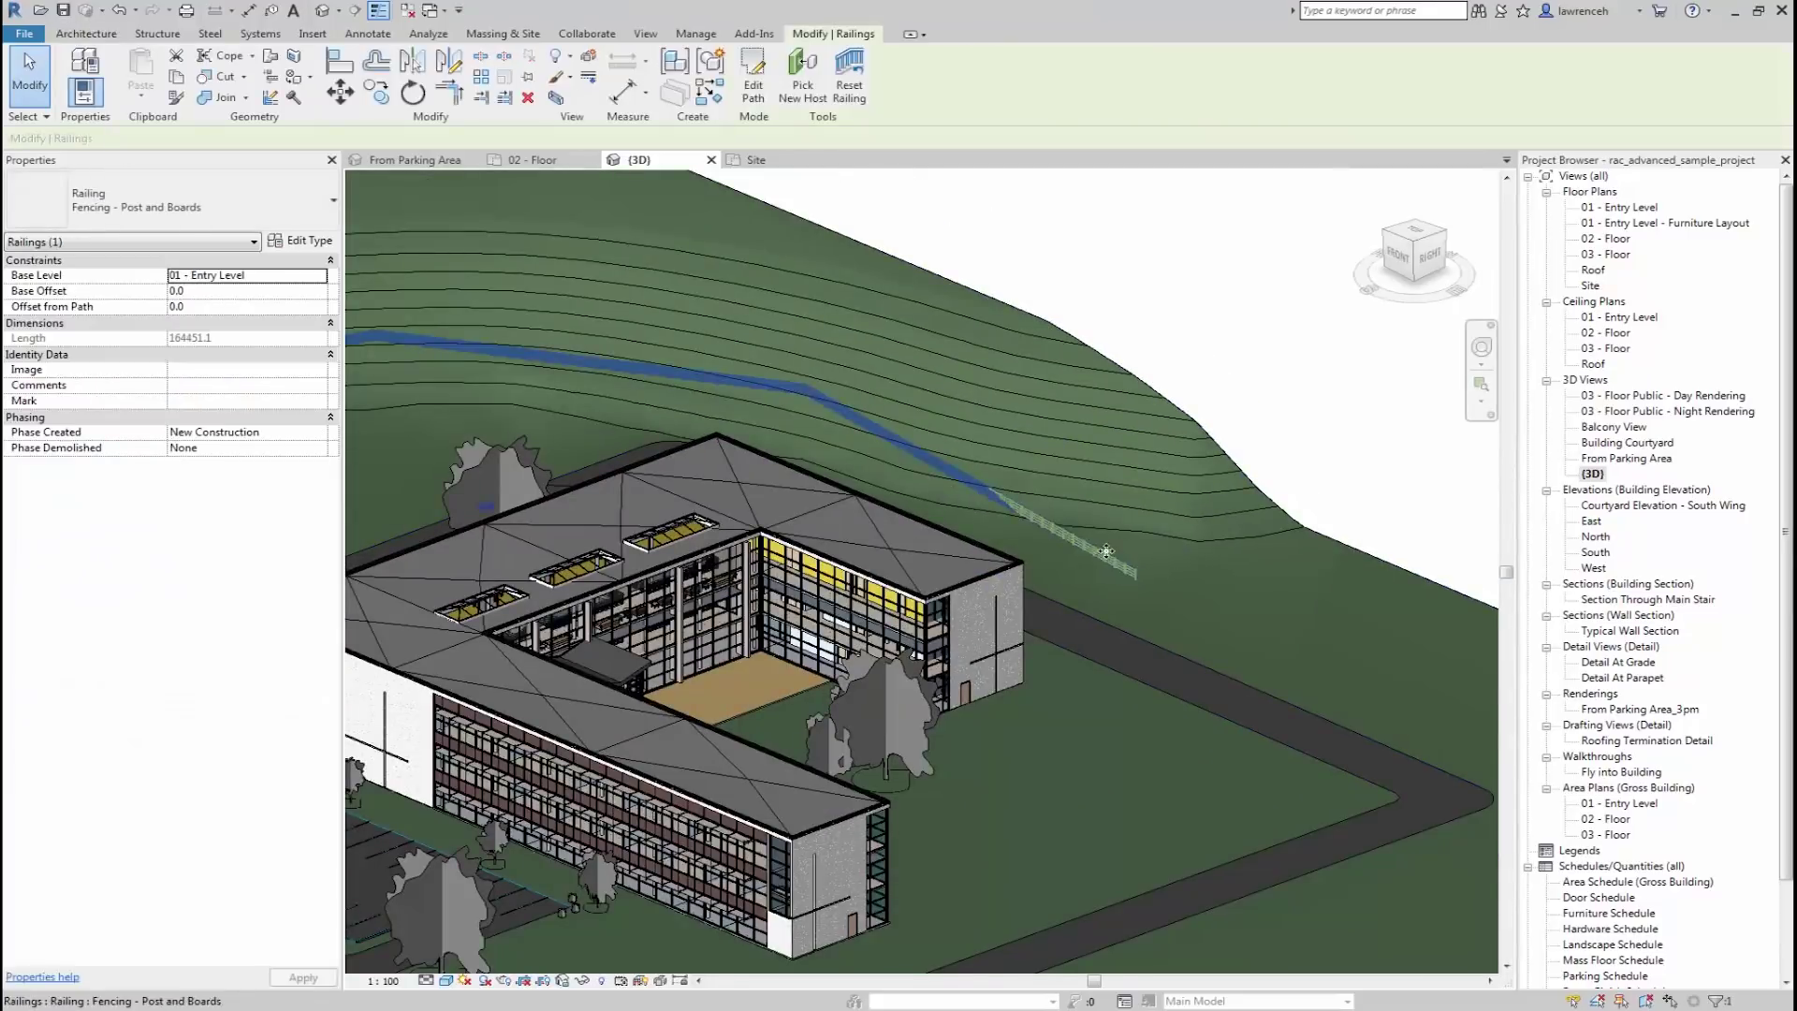
left_click(801, 108)
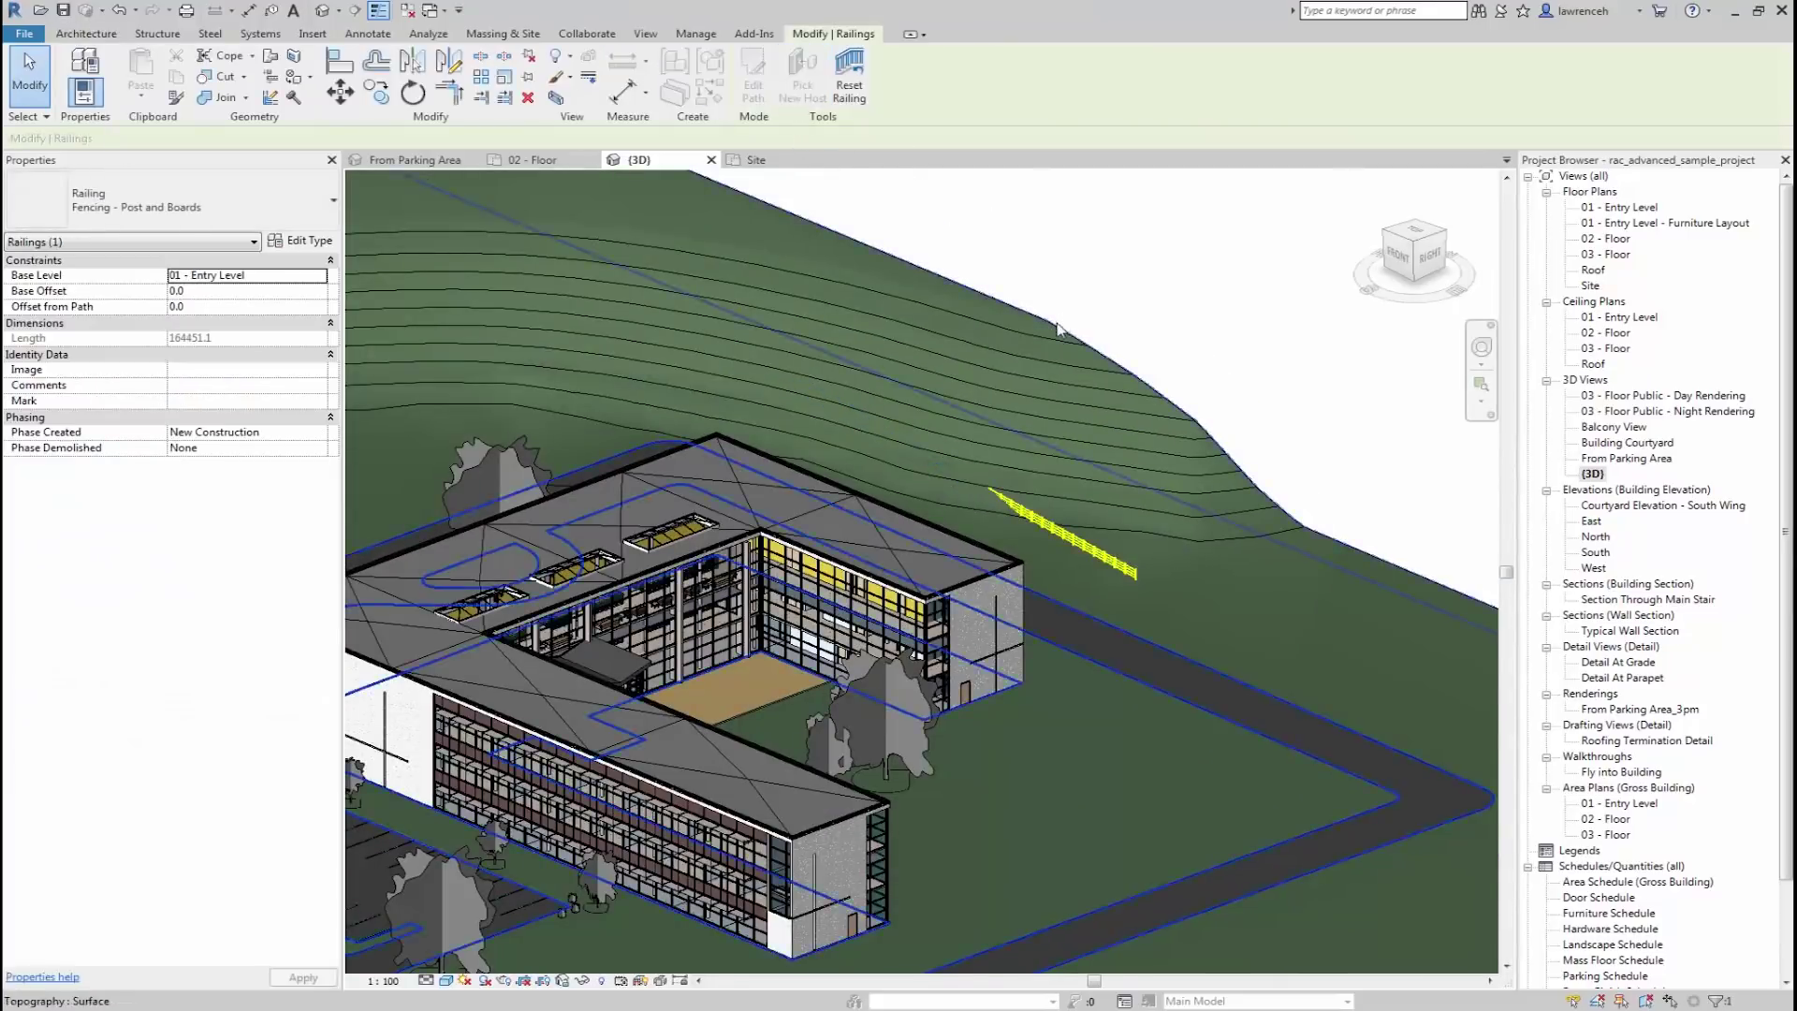
left_click(1122, 322)
key("Escape")
- Examine from several angles and up close how the Post and Boards fence follows the terrain
middle_click_drag(1123, 322, 1249, 442, "shift")
scroll(1132, 526, "up", 8)
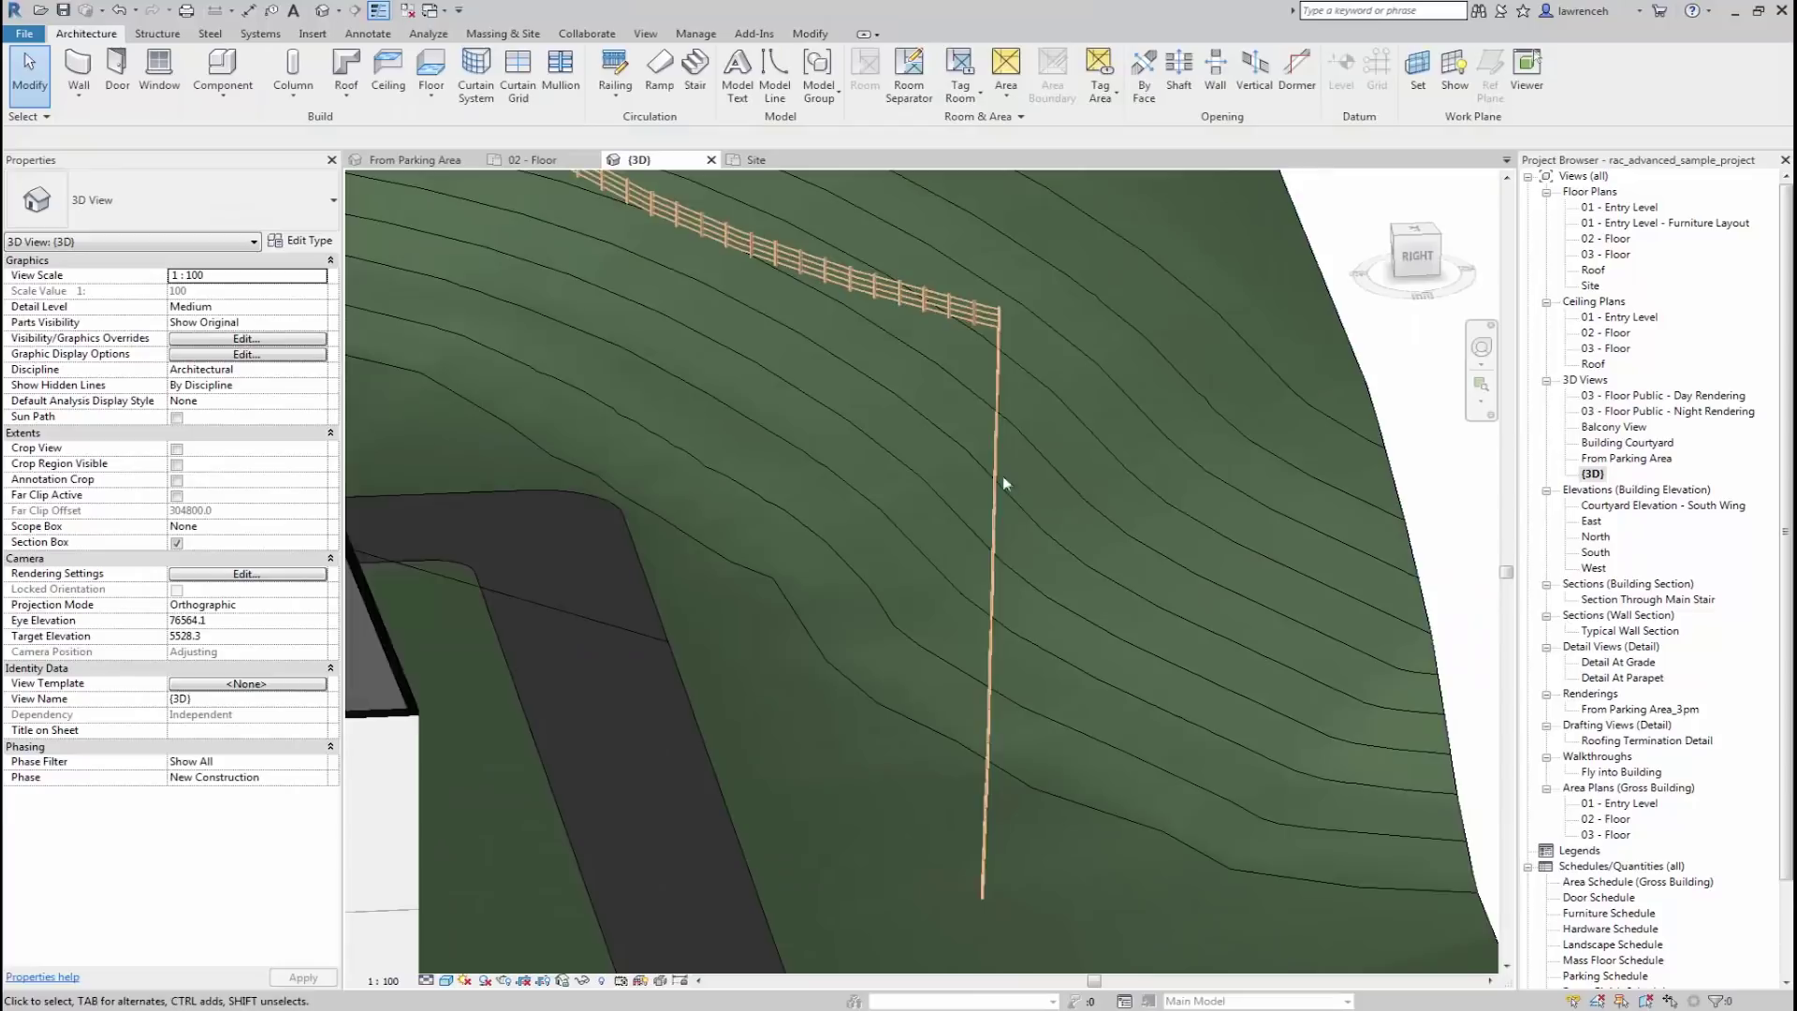
left_click(998, 474)
middle_click_drag(998, 474, 1144, 442, "shift")
scroll(1148, 405, "down", 2)
left_click(1333, 346)
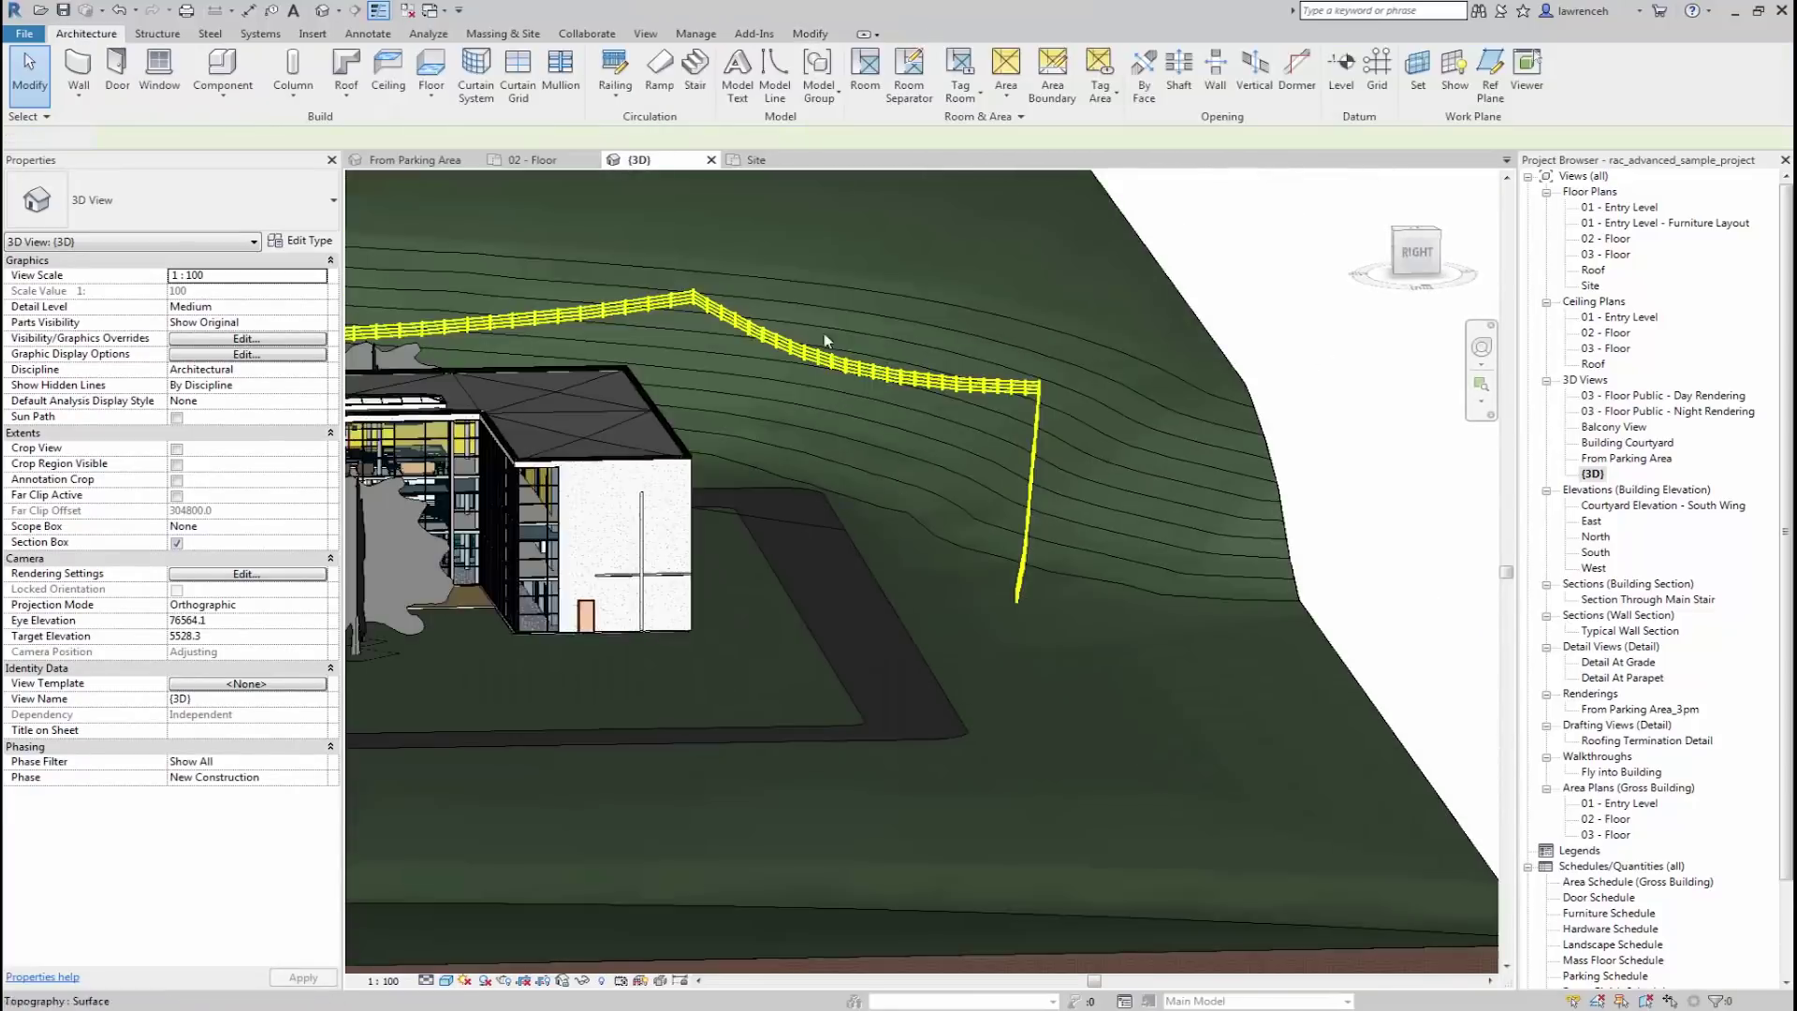
middle_click_drag(826, 340, 678, 353, "shift")
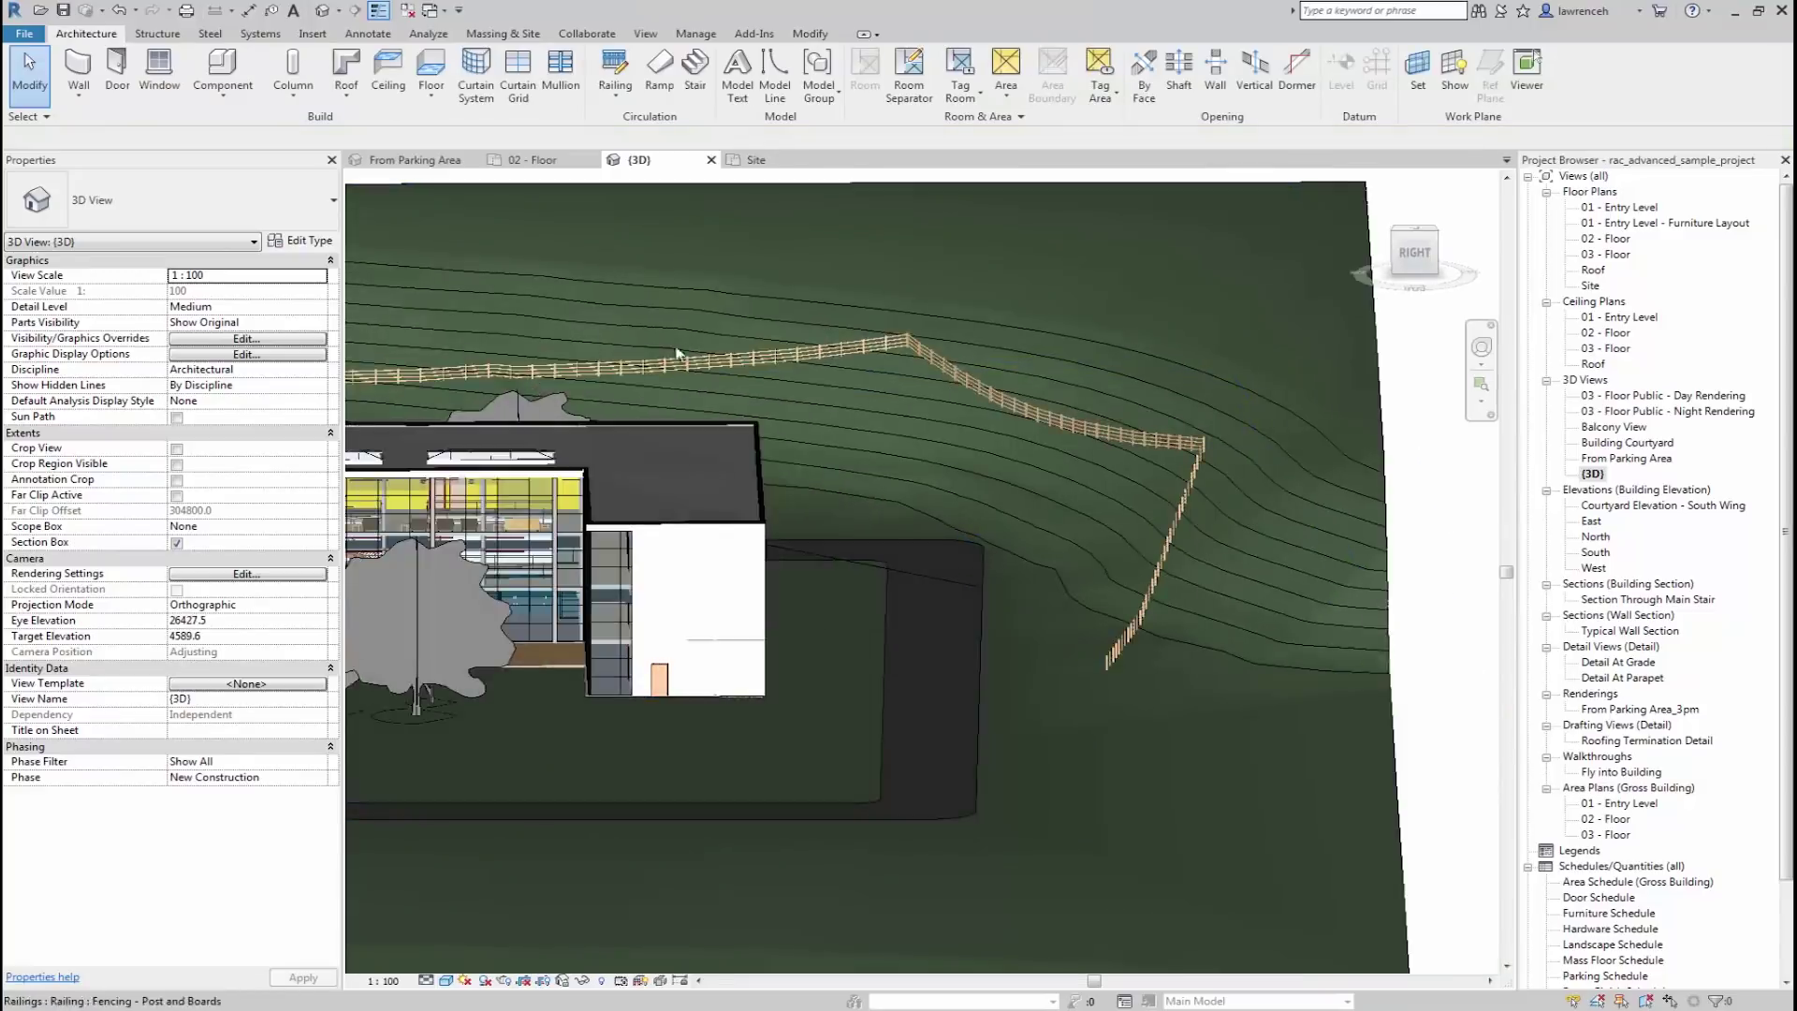
middle_click_drag(556, 360, 782, 440)
scroll(728, 423, "up", 6)
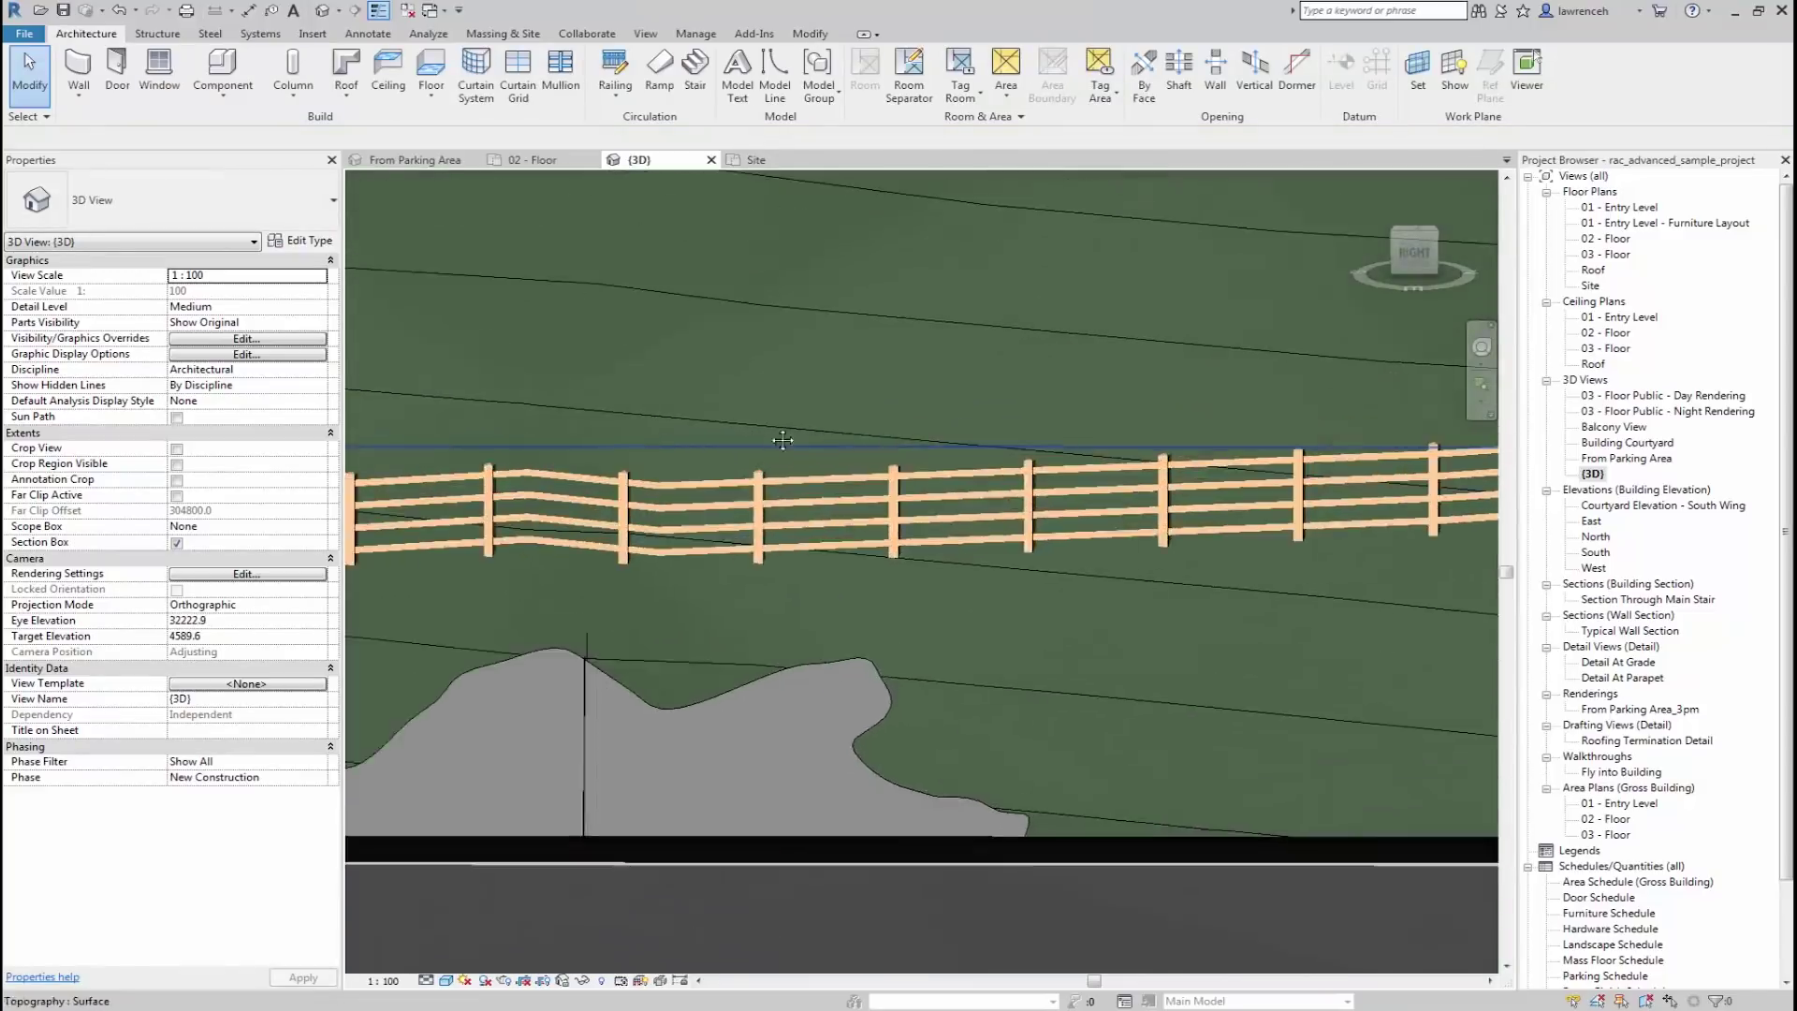
scroll(746, 424, "down", 1)
- Split the Post and Boards fence at a post behind the building and again at the next corner post
left_click(820, 35)
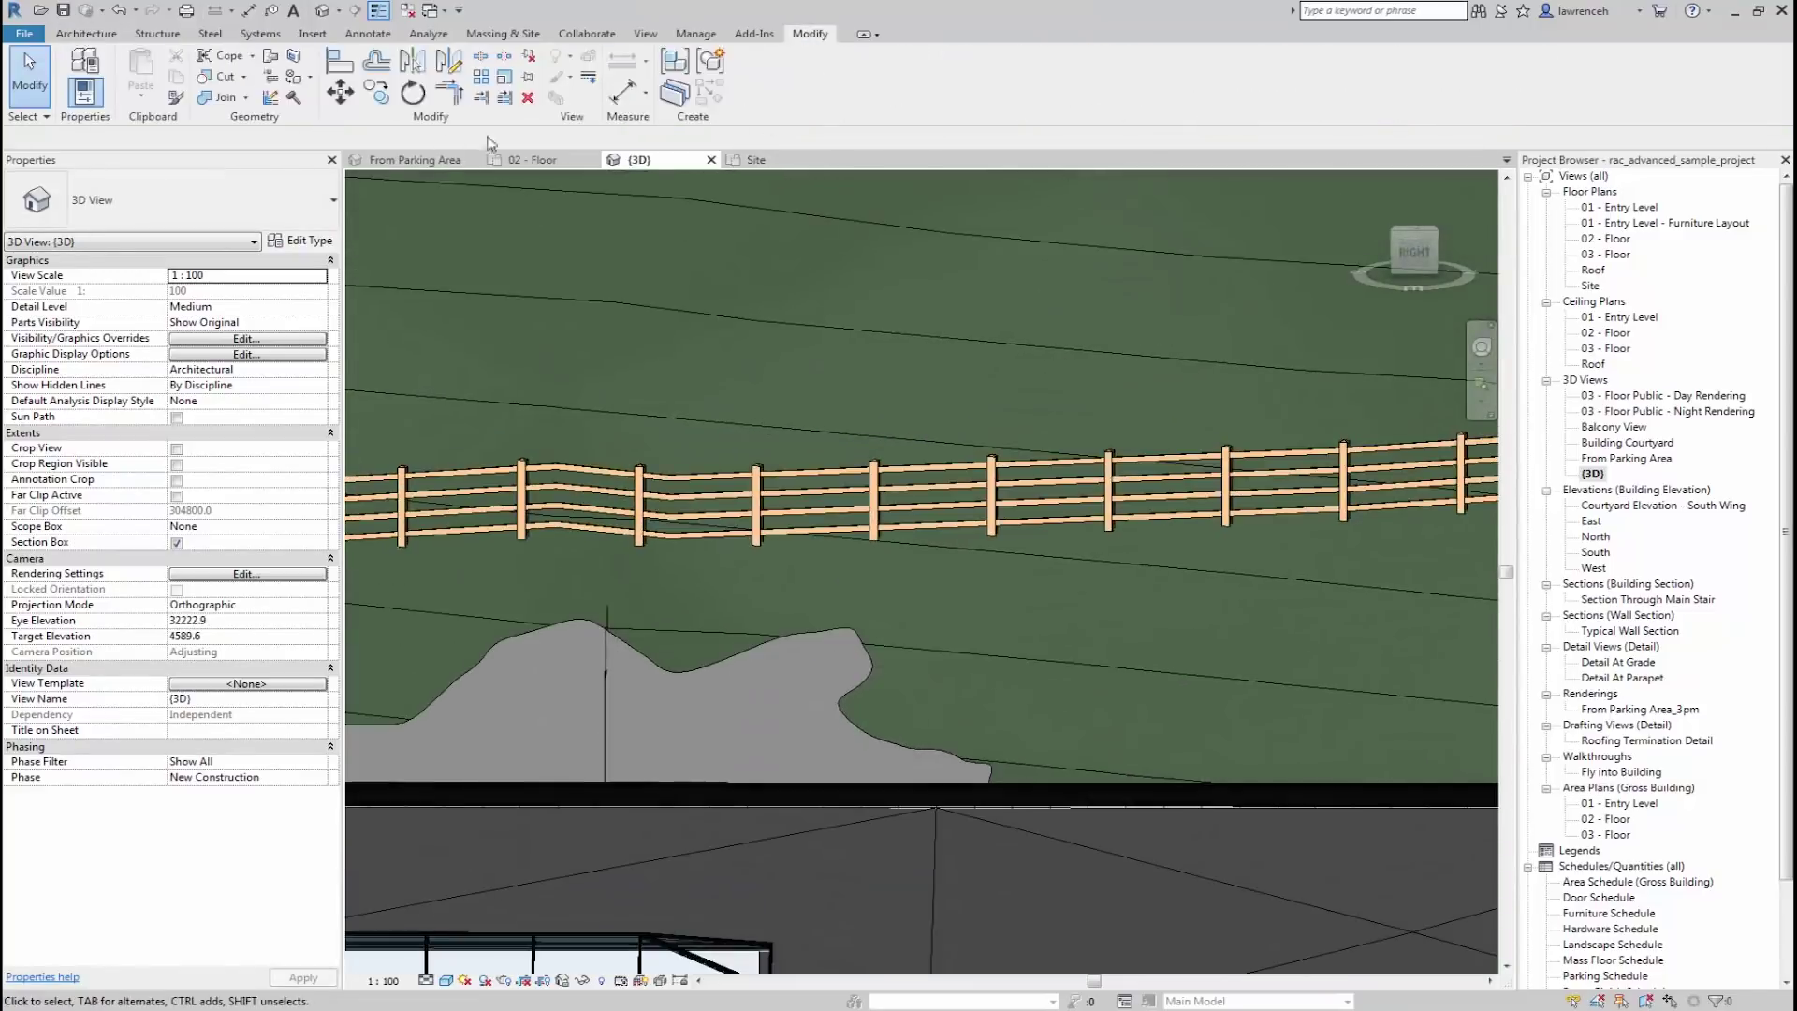
left_click(479, 58)
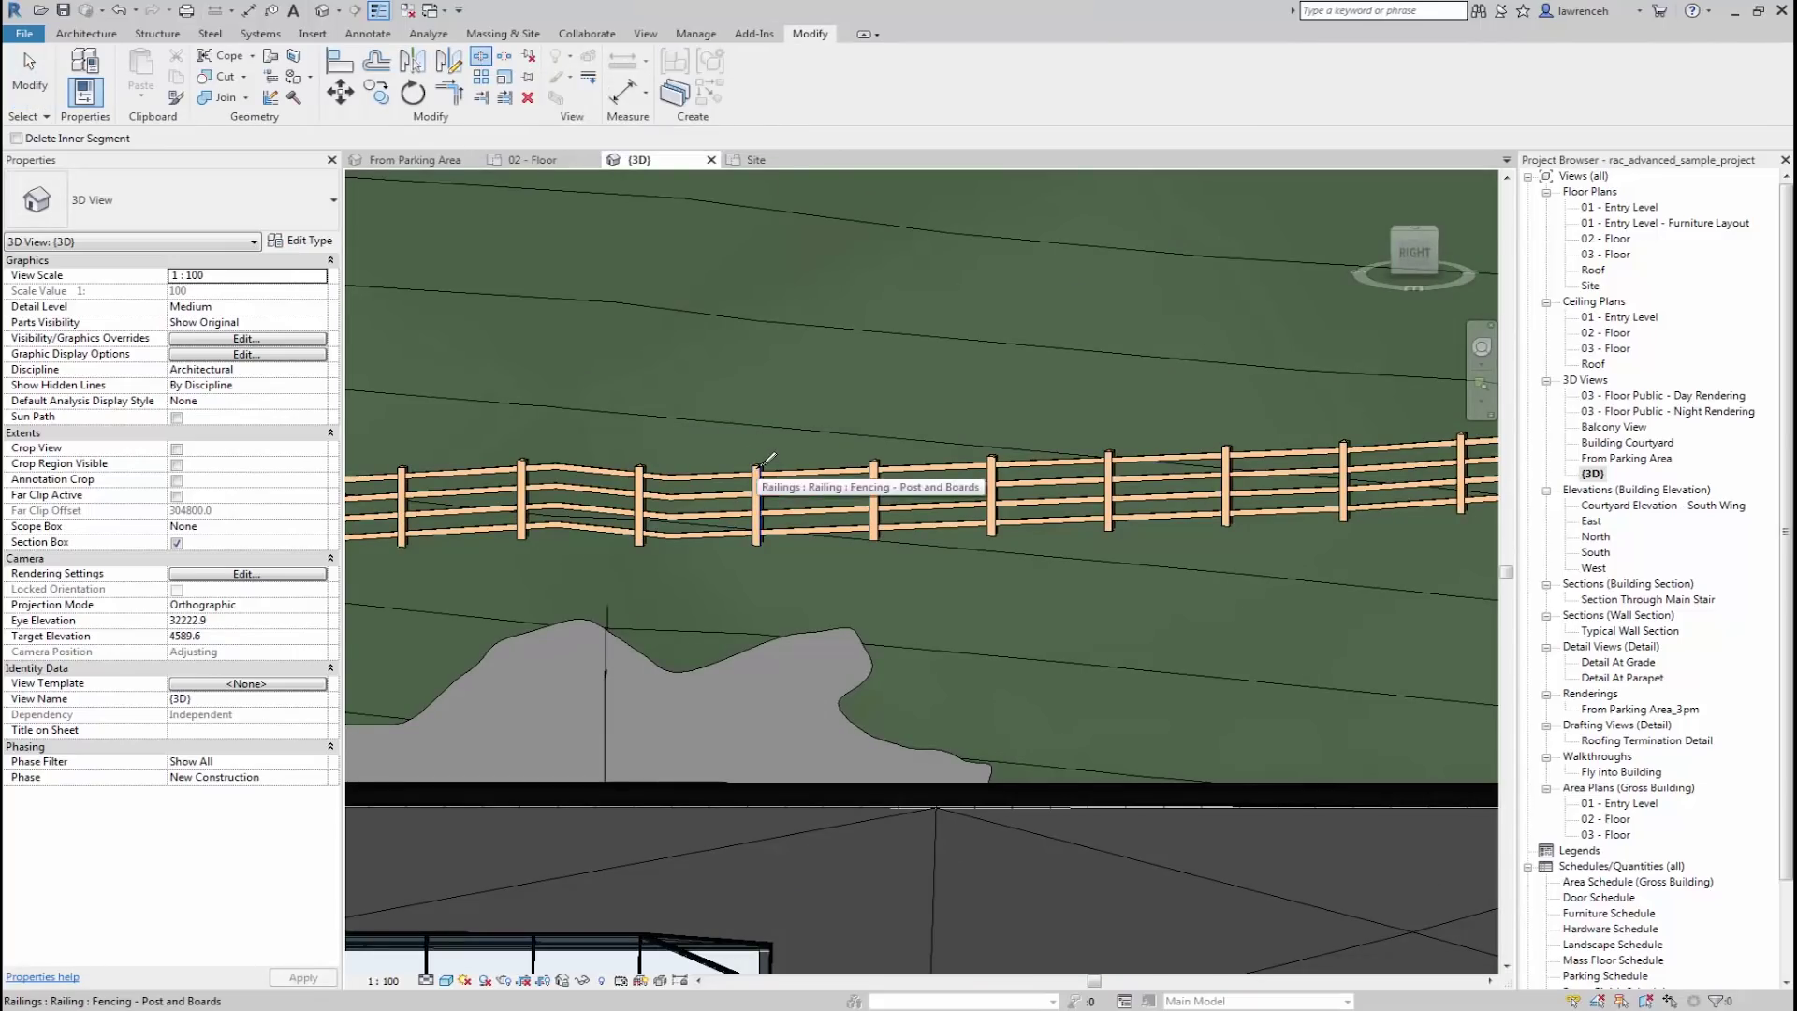
scroll(761, 463, "up", 4)
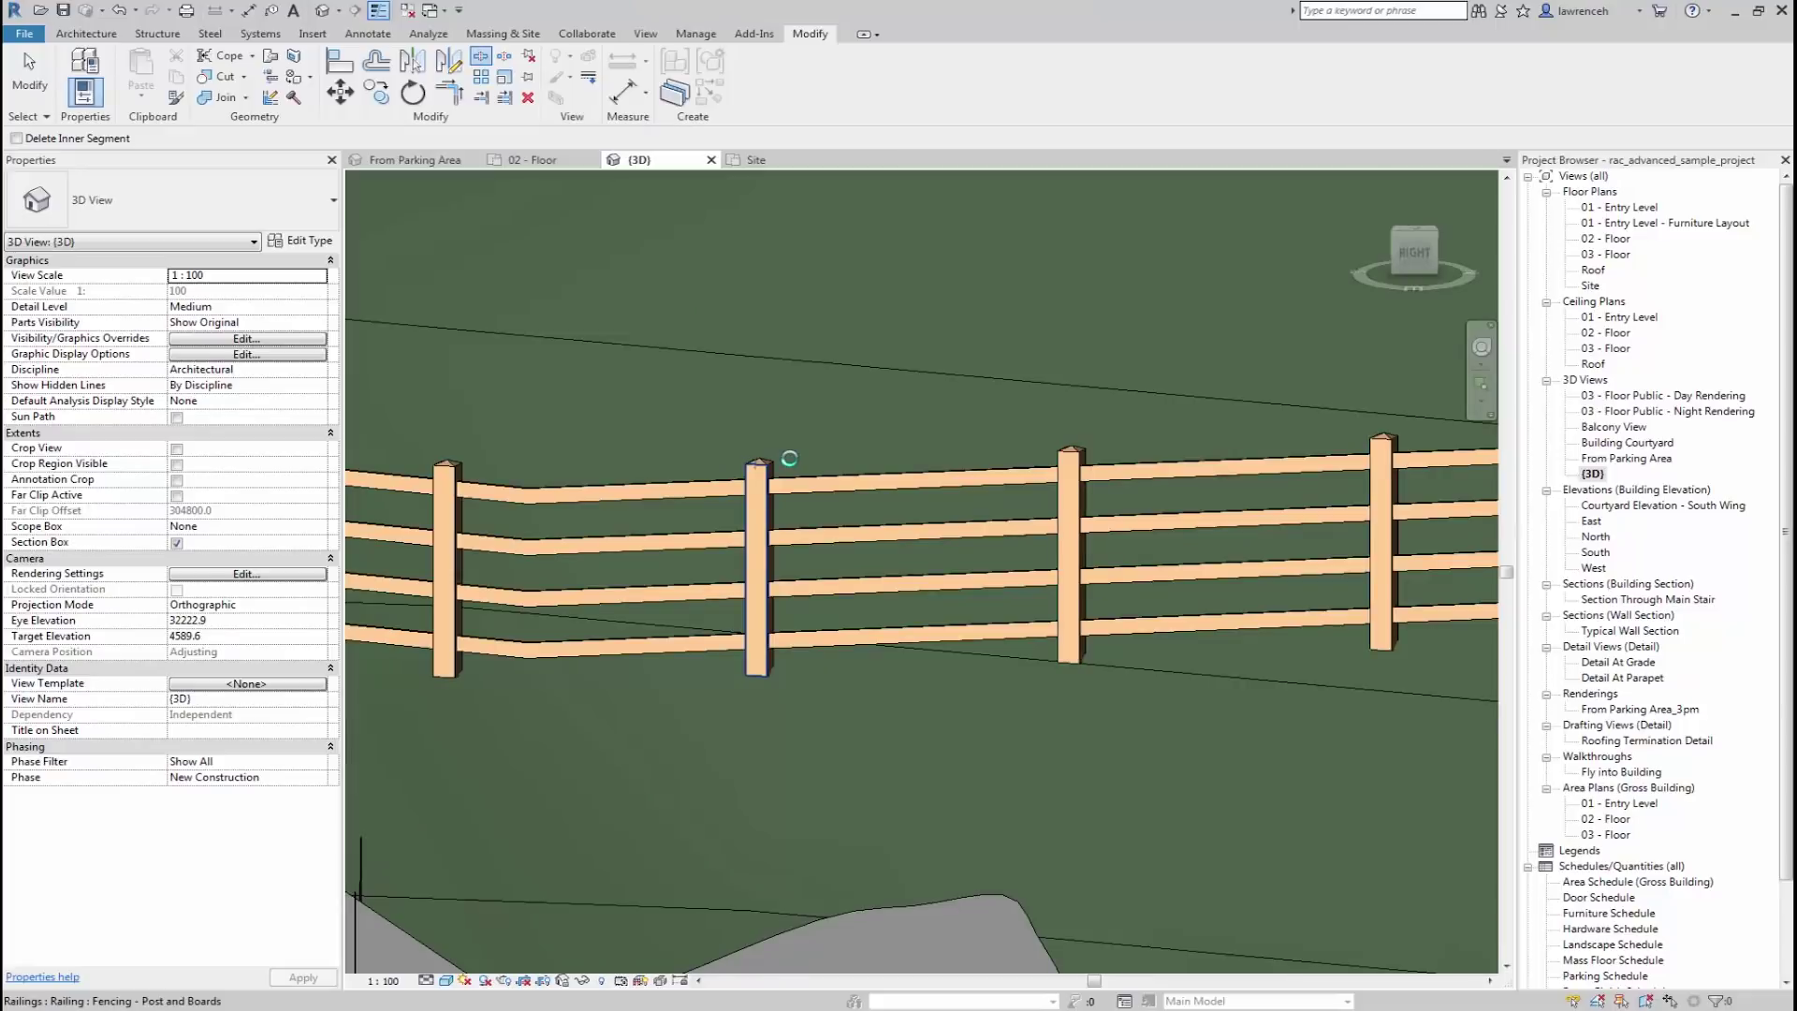
scroll(1149, 472, "down", 5)
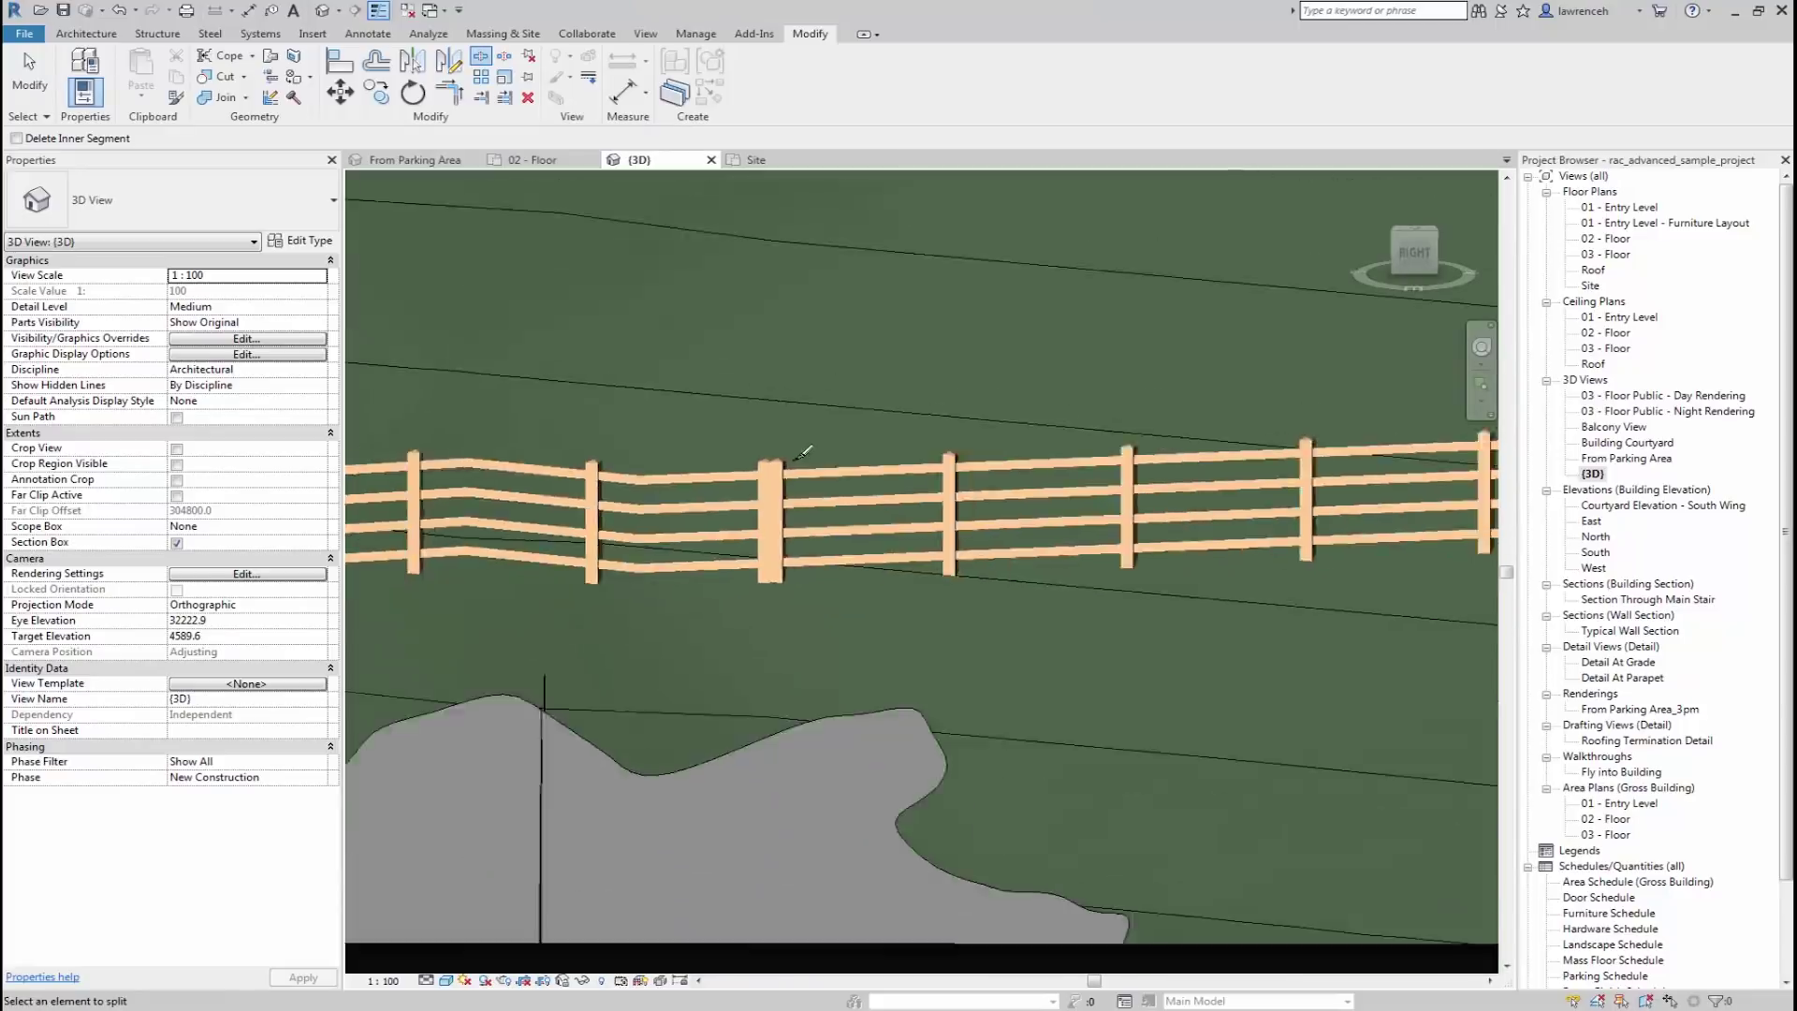
scroll(1149, 473, "down", 1)
scroll(950, 378, "up", 5)
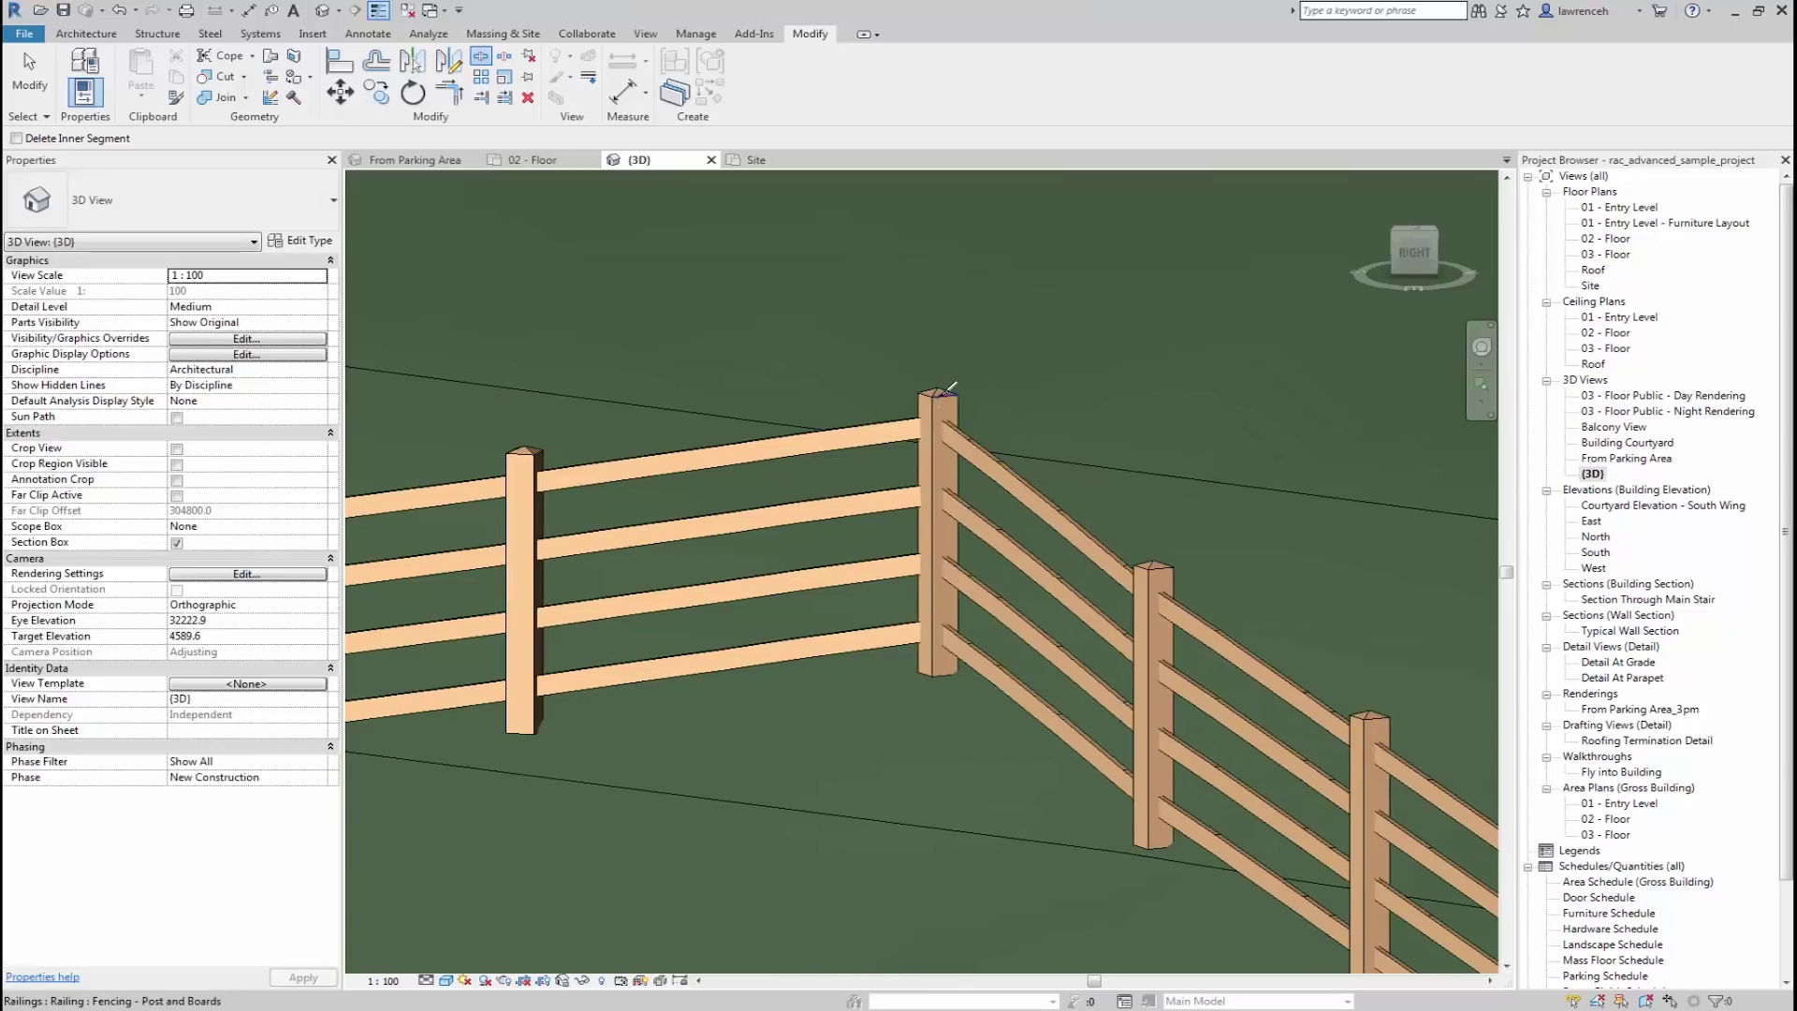
left_click(1001, 426)
scroll(1027, 423, "down", 4)
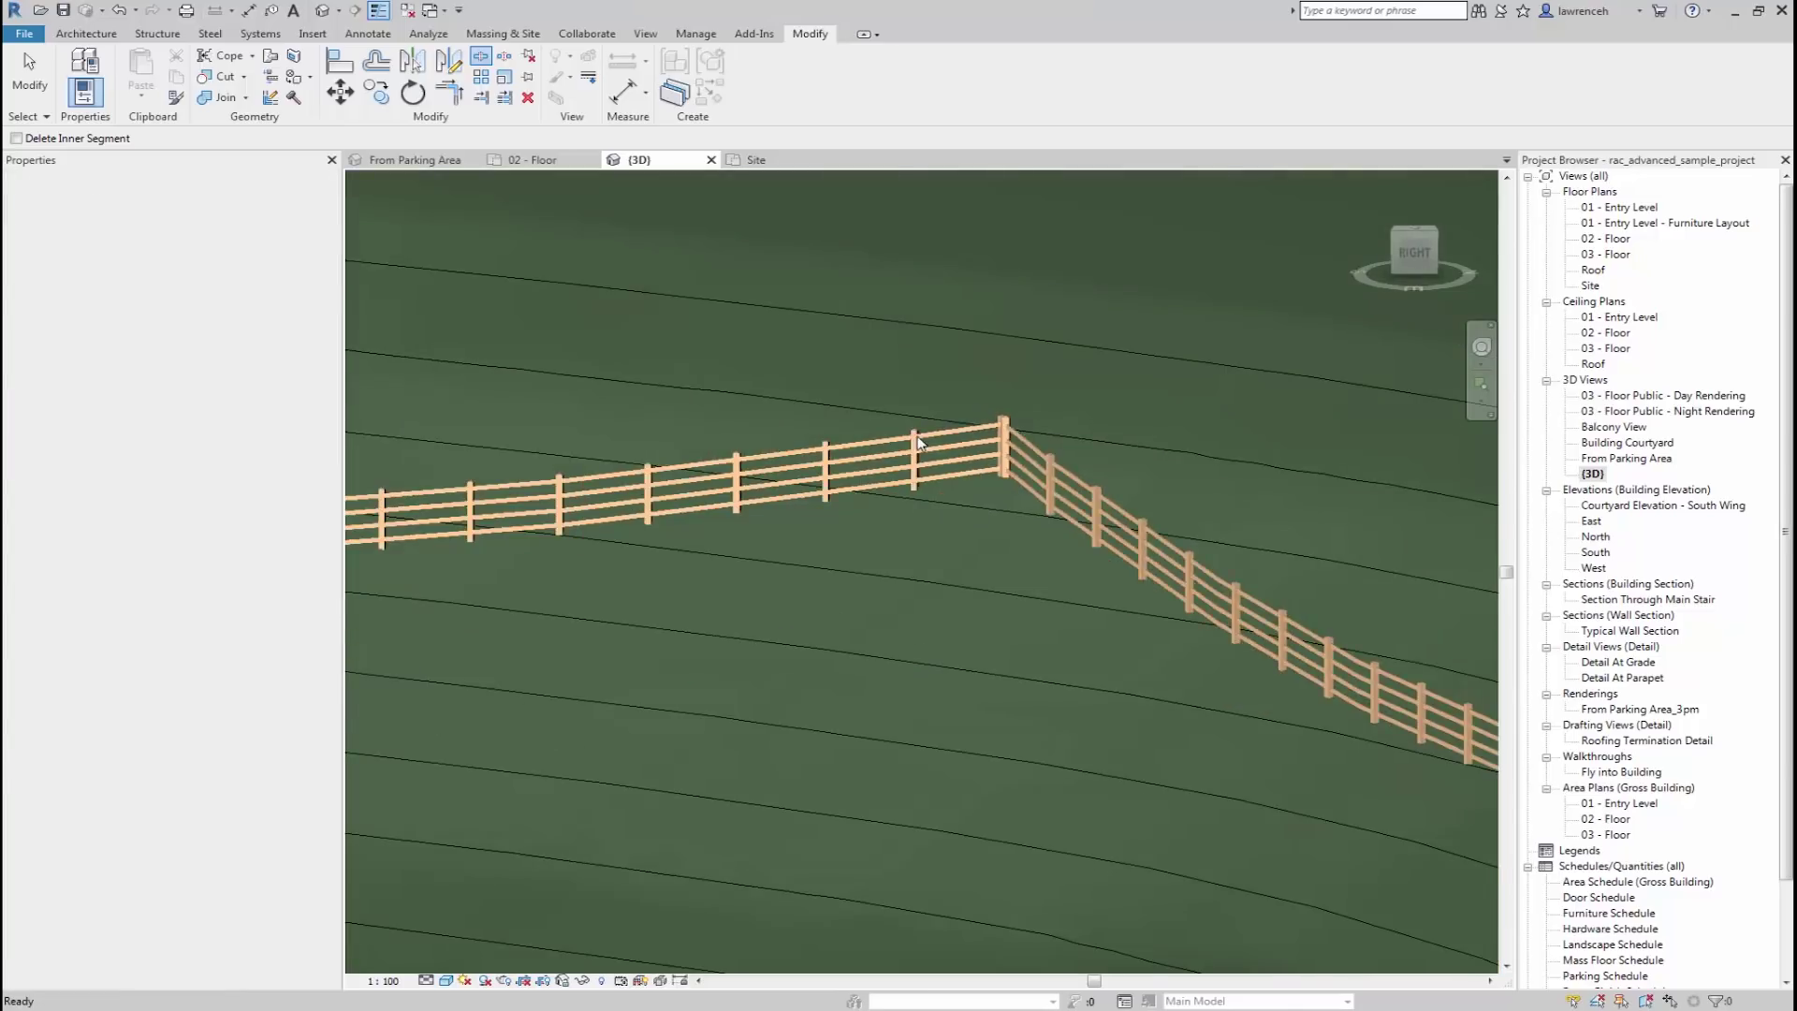
key("Escape")
- Change the fence section between the two splits to the Fencing - Vertical FeatherLap type
left_click(920, 440)
scroll(1040, 468, "down", 1)
scroll(1037, 471, "down", 4)
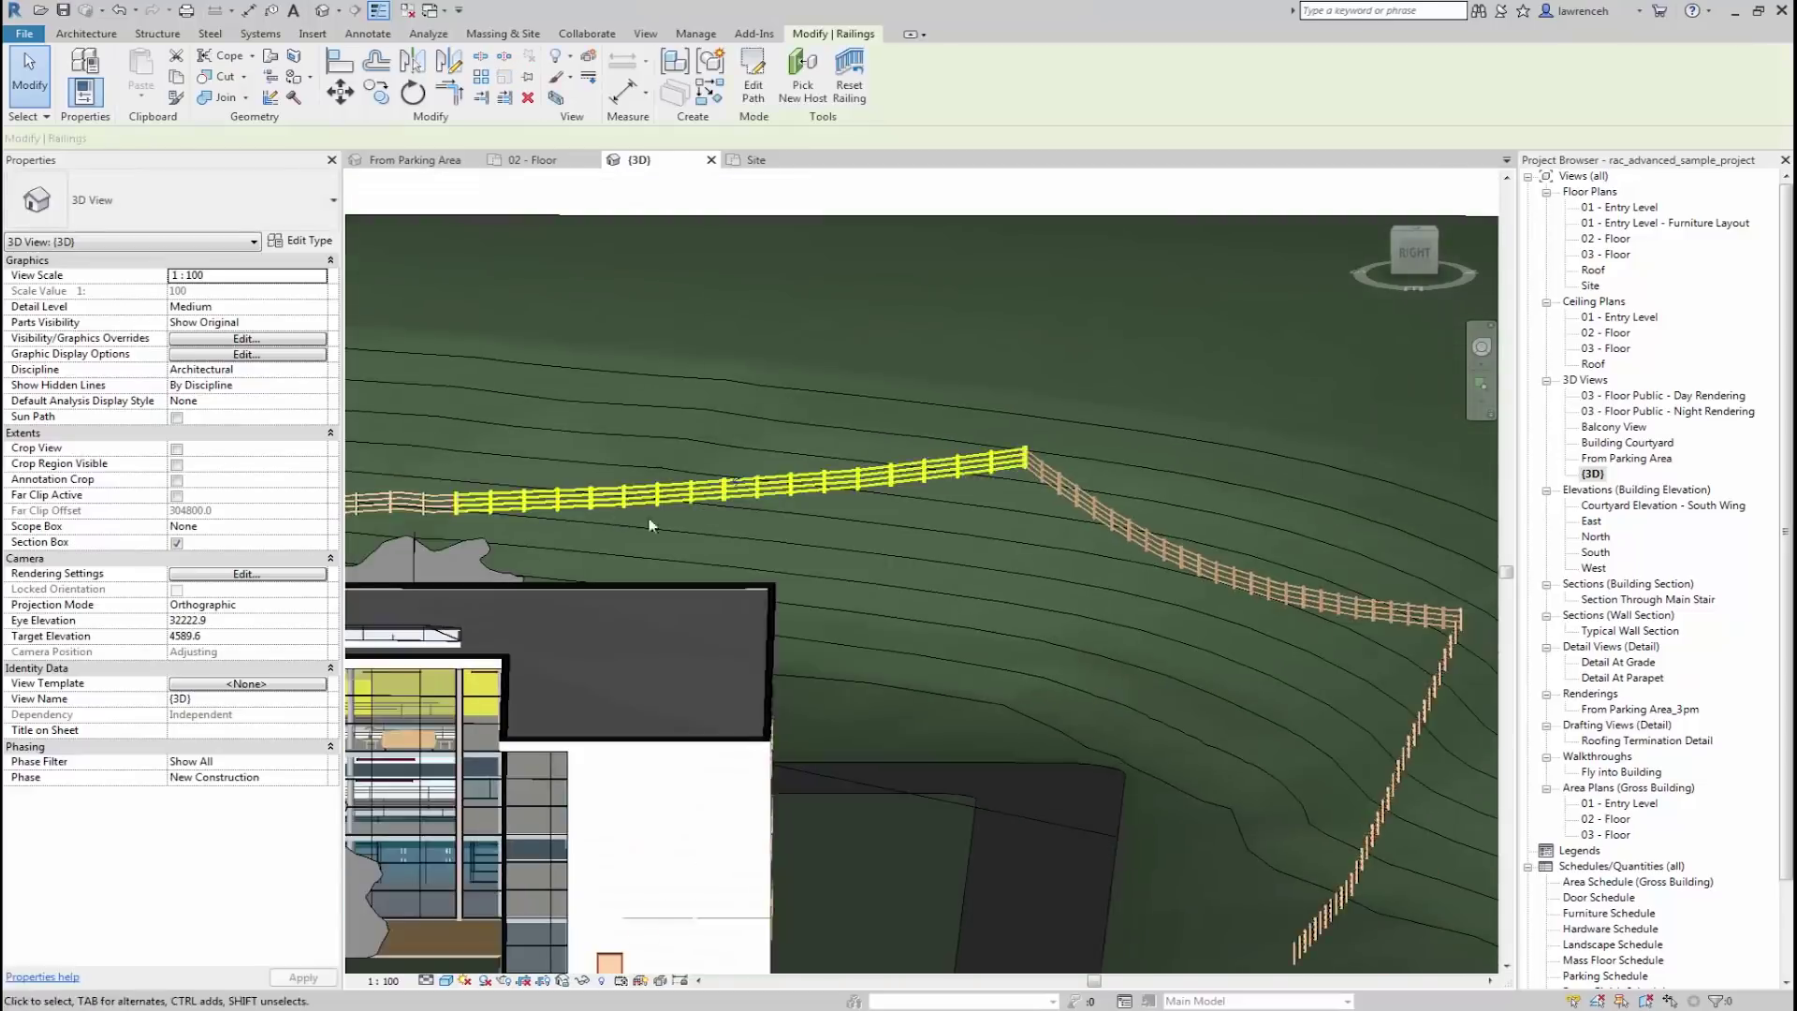
left_click(224, 191)
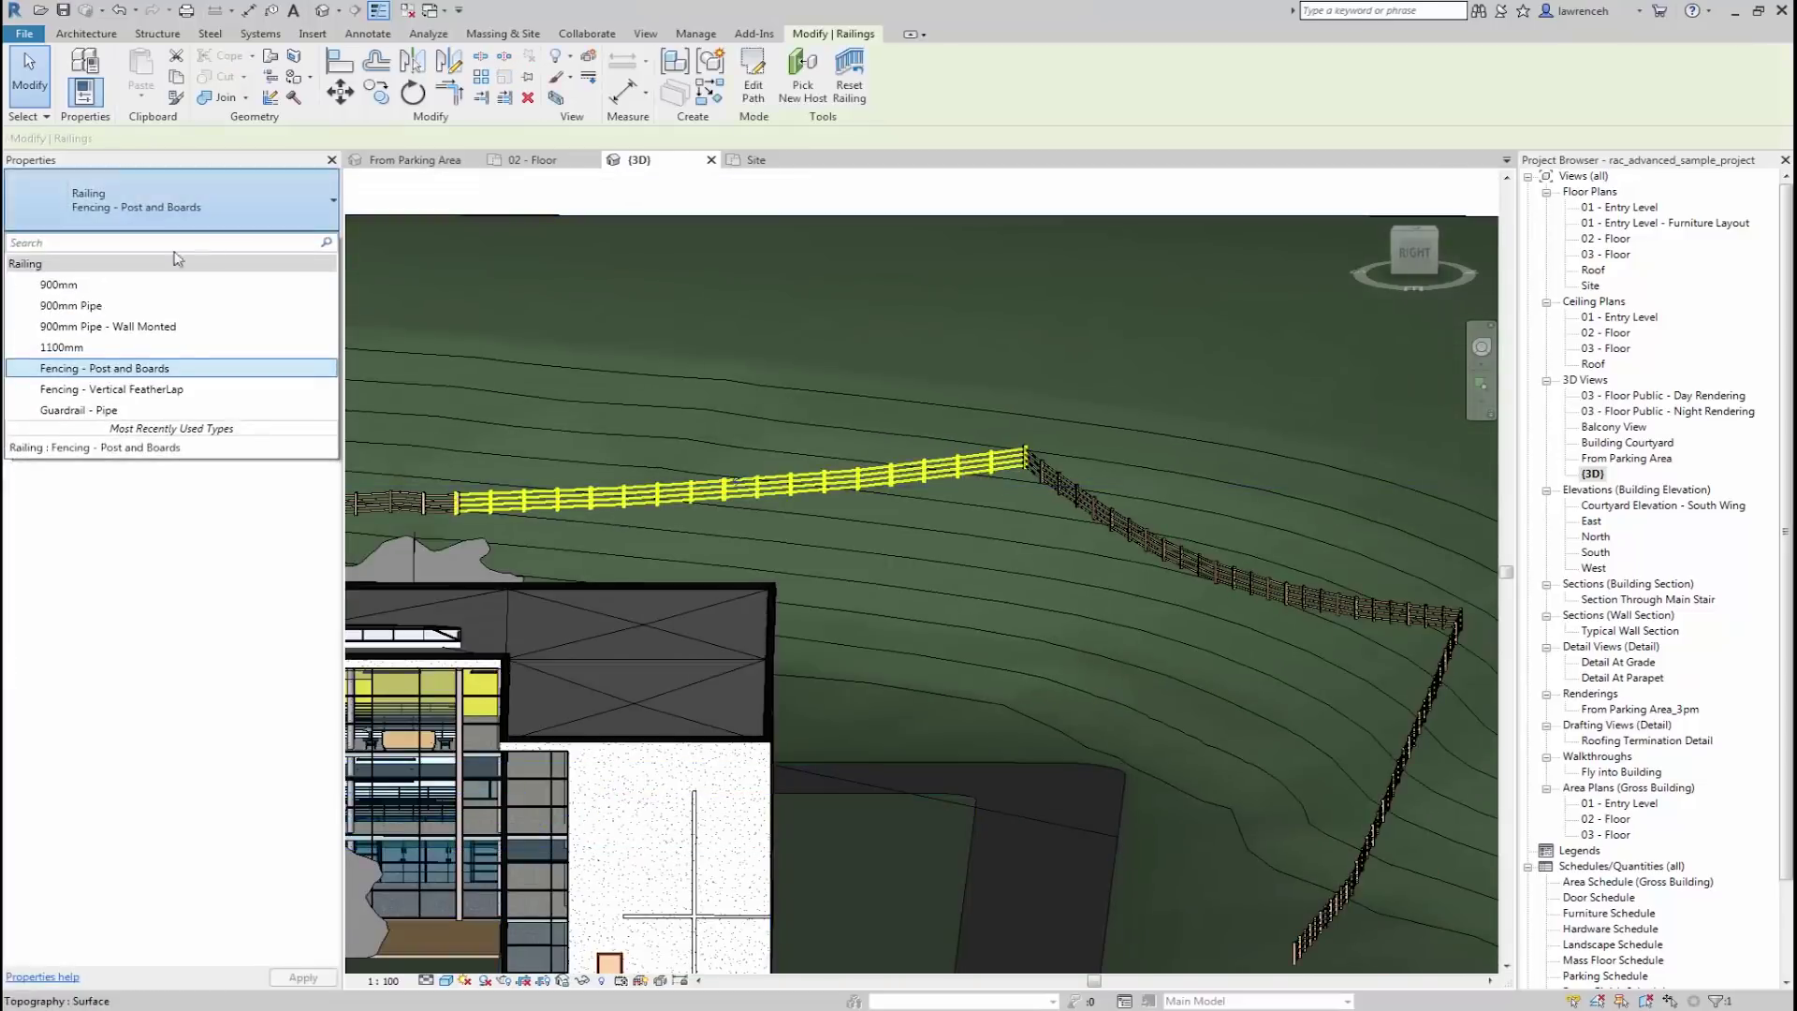
left_click(233, 389)
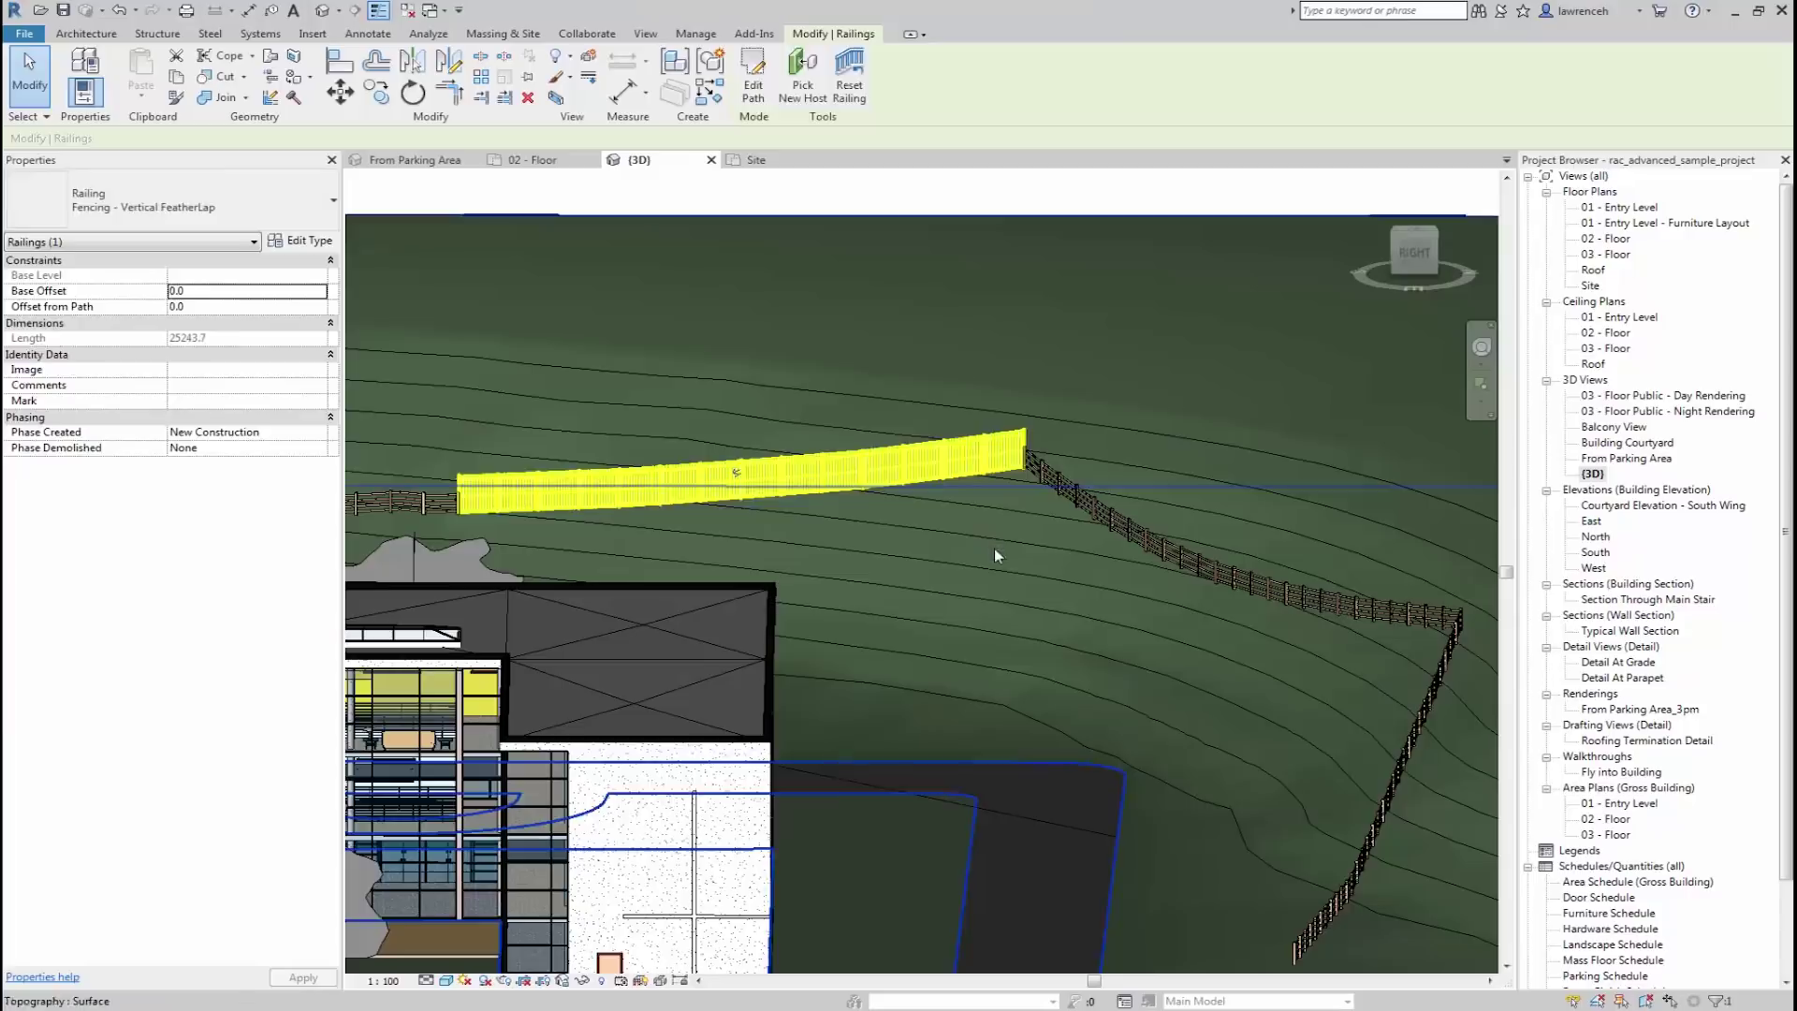
key("Escape")
- Flip the direction of the Vertical FeatherLap fence section and view the whole fence from the parking side
middle_click_drag(992, 562, 1029, 440, "shift")
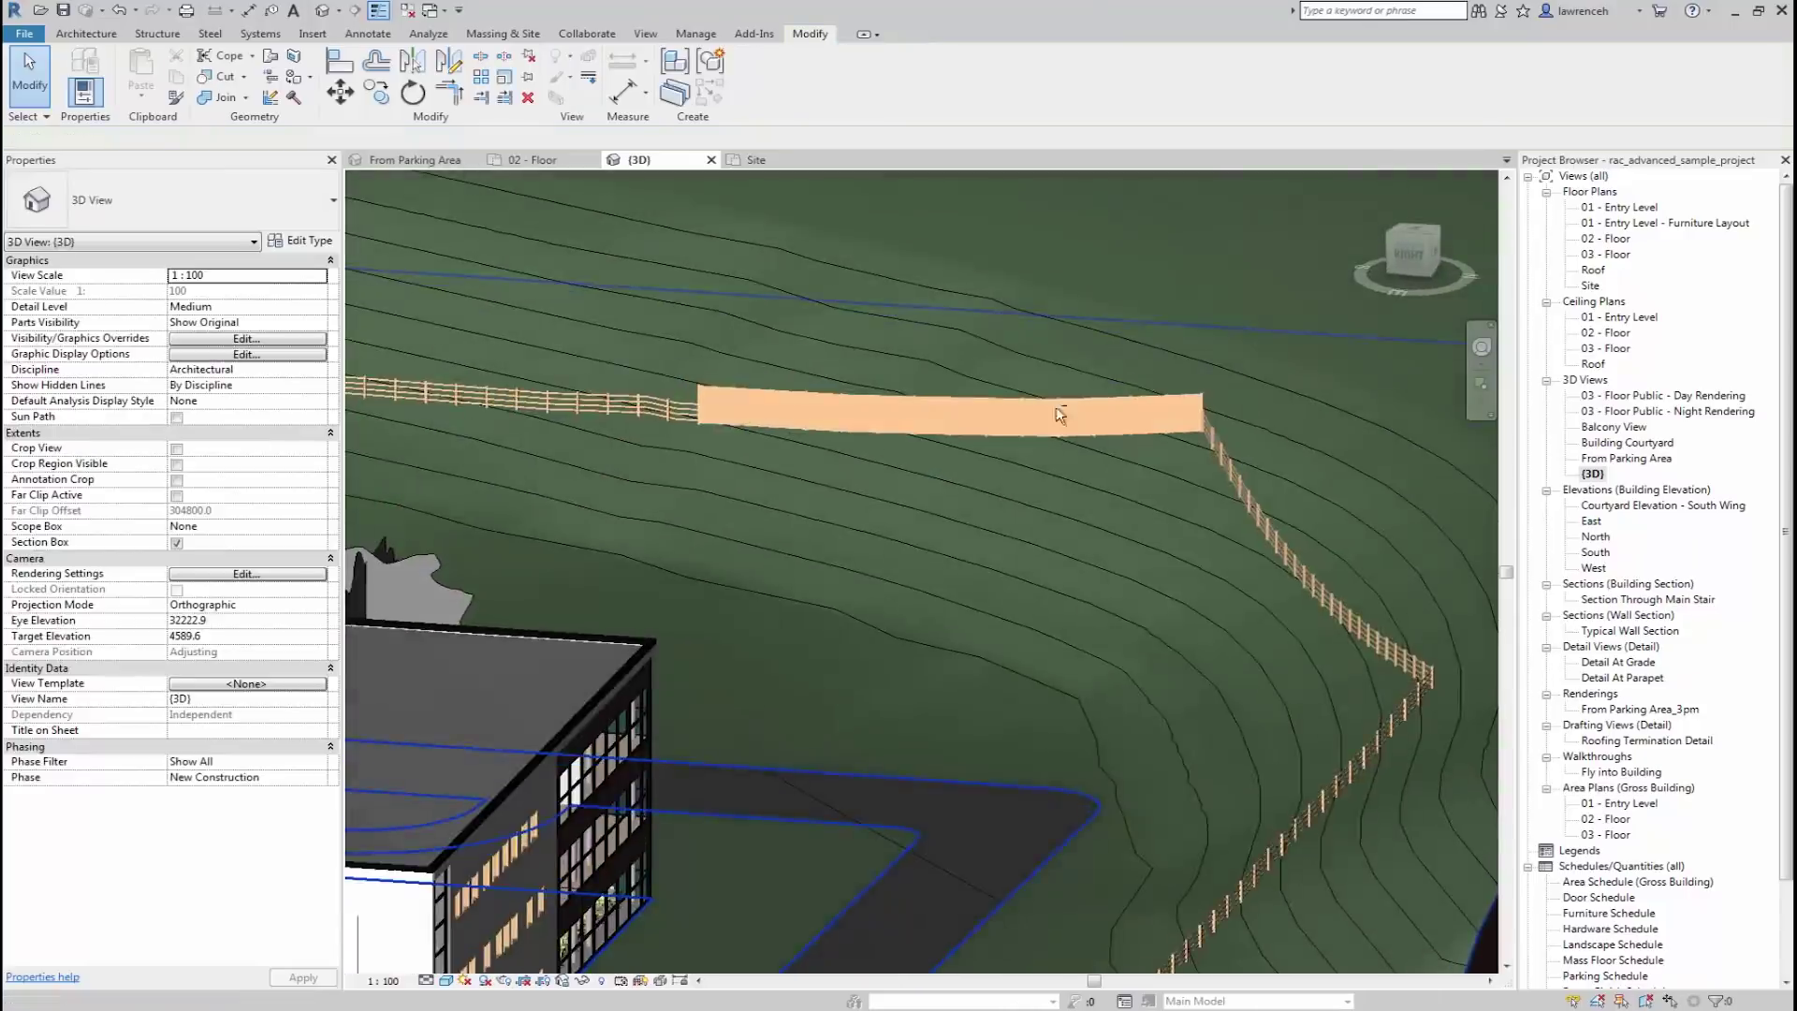
left_click(1084, 409)
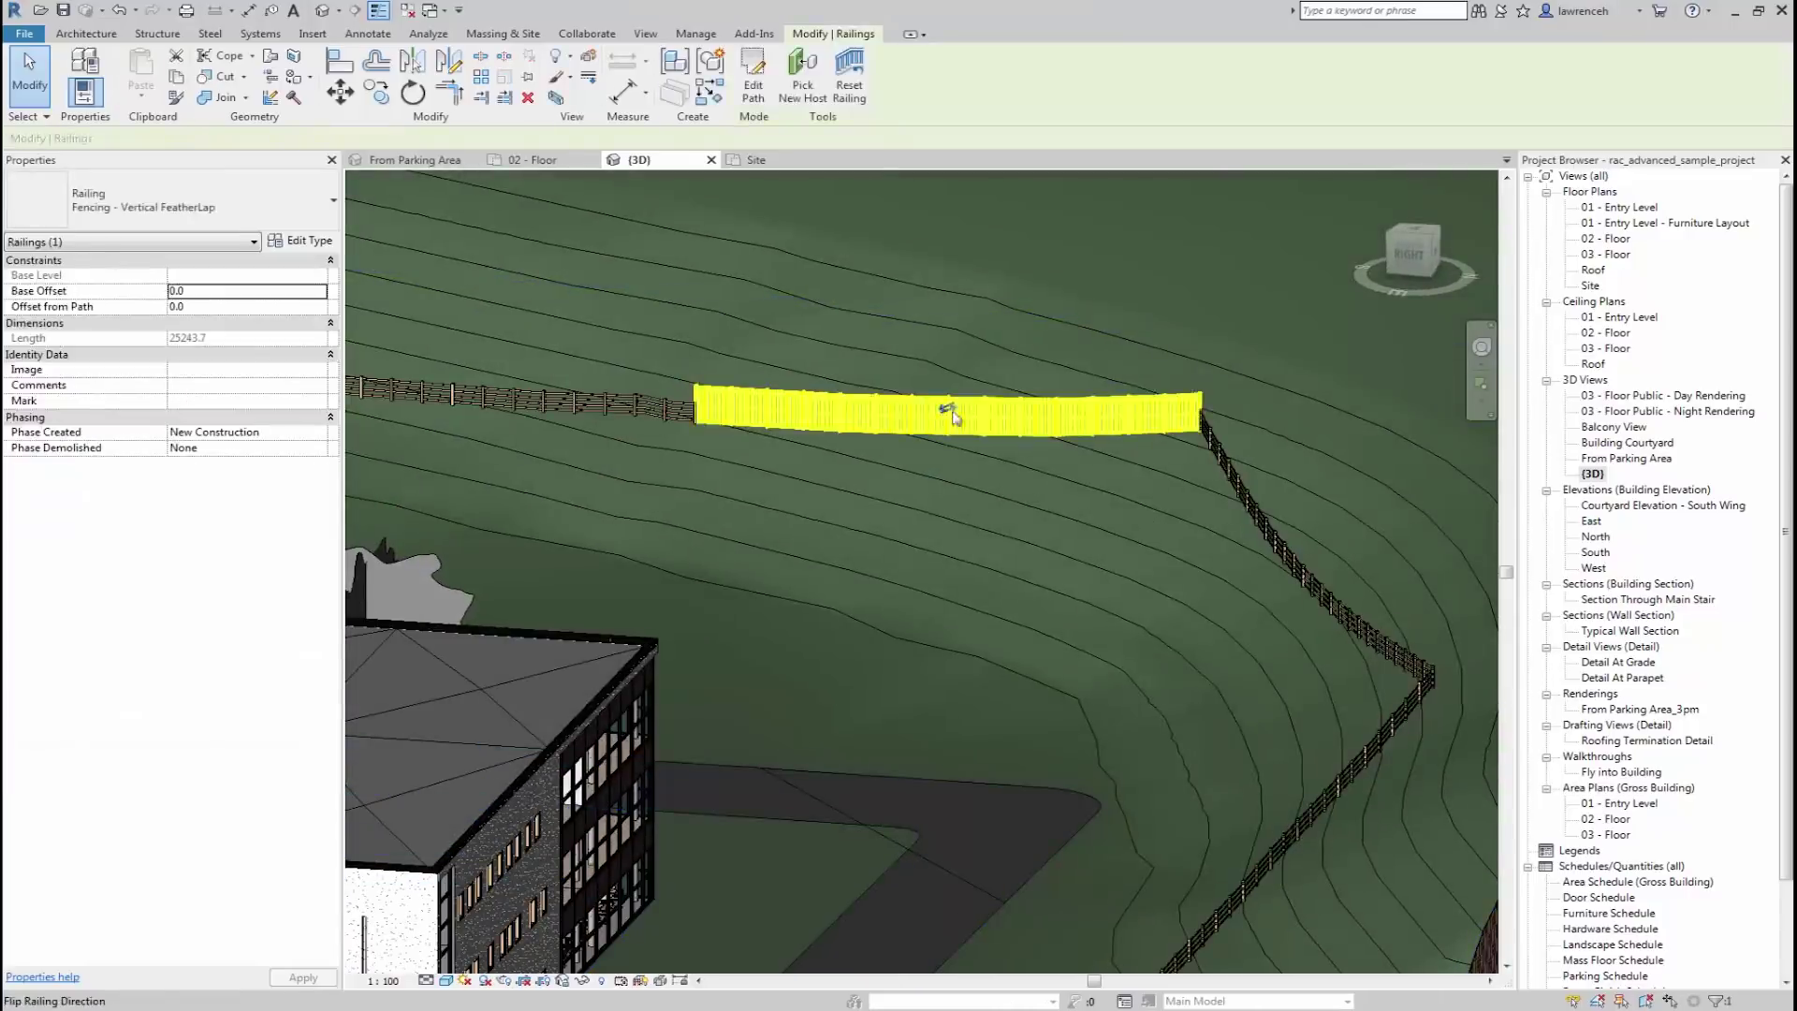
left_click(946, 410)
left_click(1135, 532)
middle_click_drag(1108, 536, 1142, 434, "shift")
scroll(1182, 528, "down", 2)
scroll(1121, 432, "down", 1)
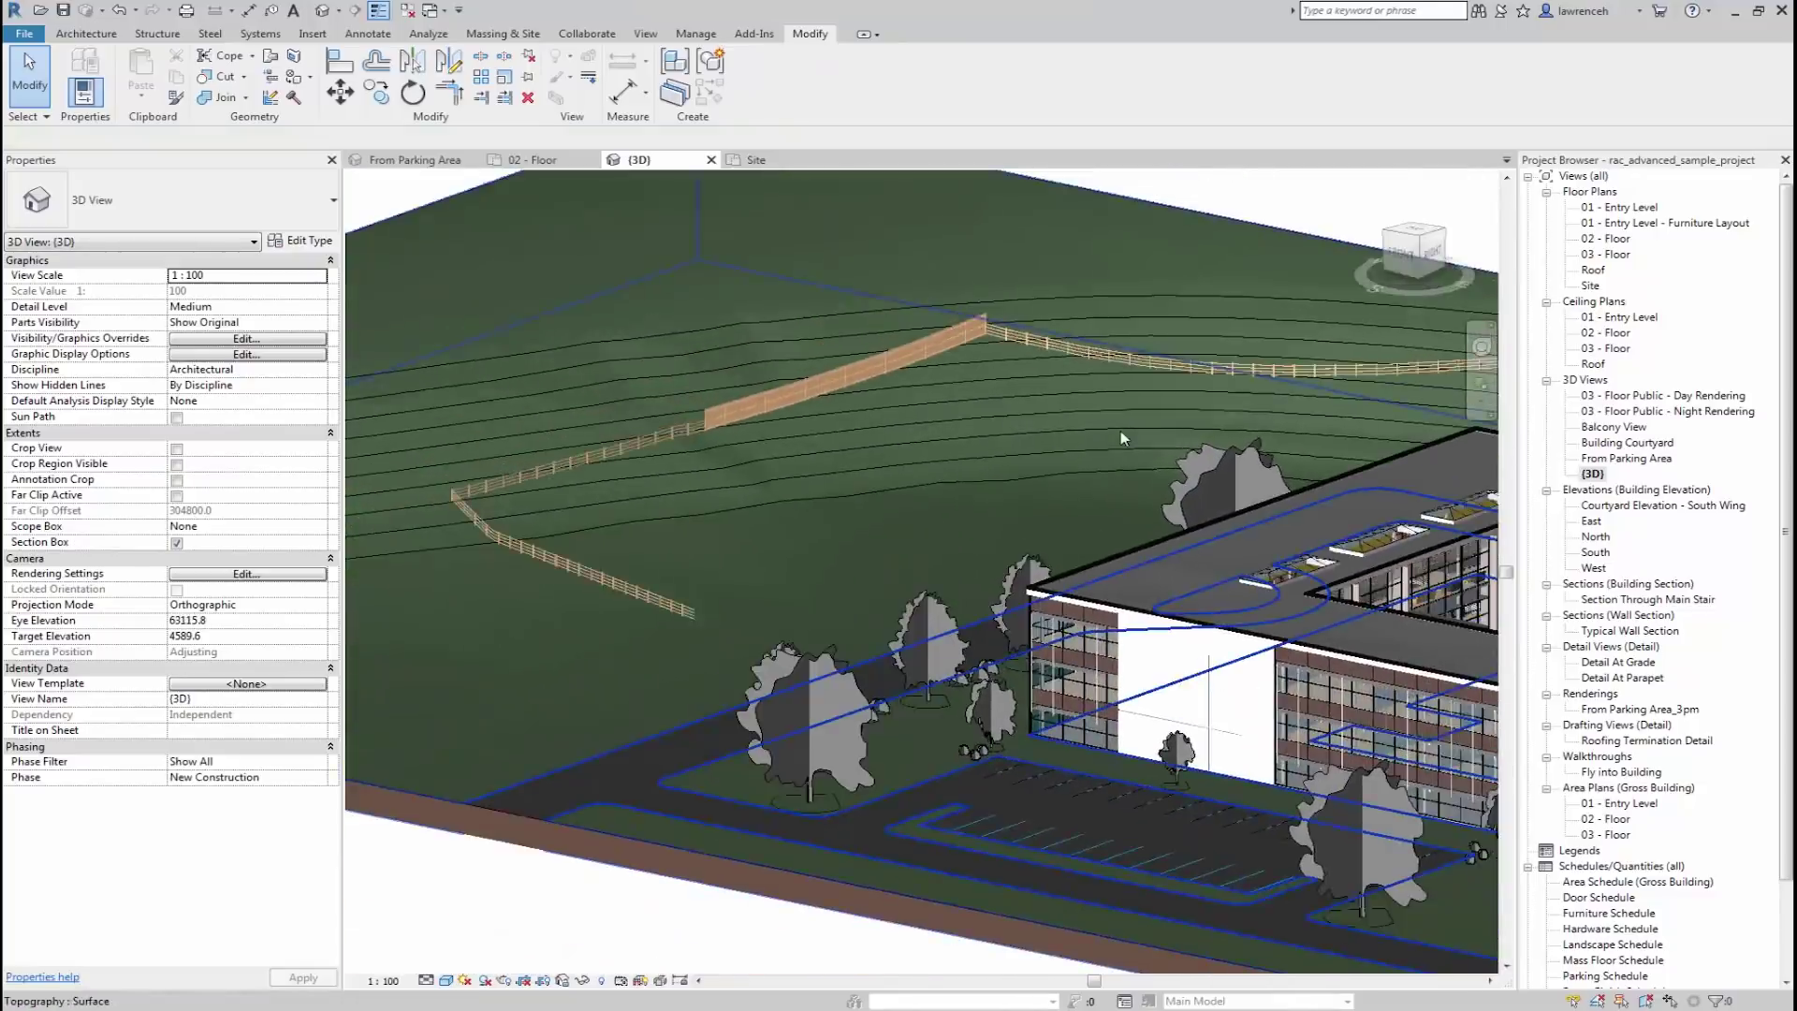